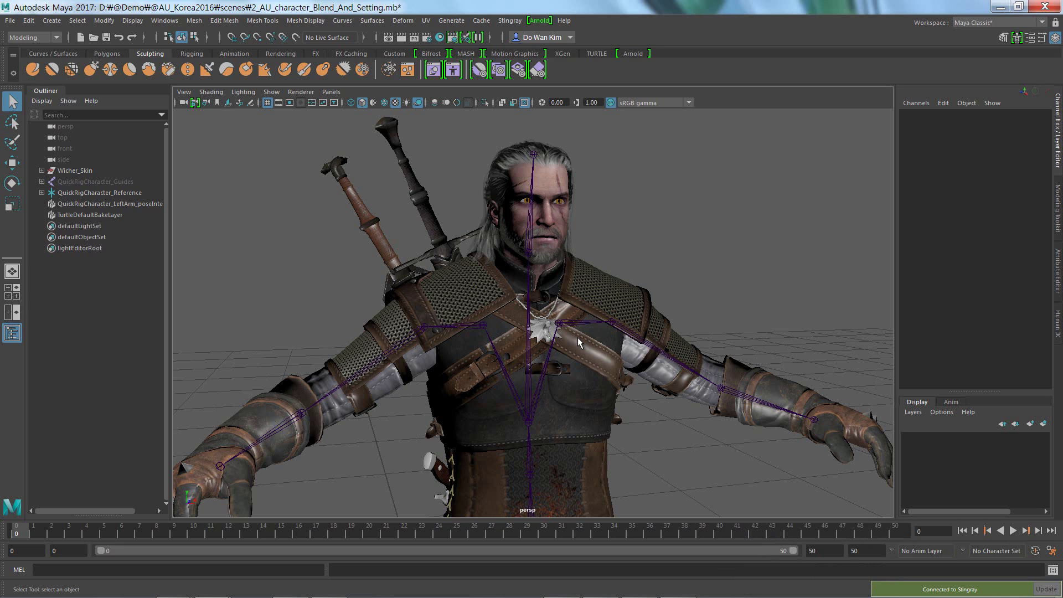
# Step: Select the character's left arm joint and play, then stop, its raise-and-lower animation
pyautogui.keyDown('alt'); pyautogui.moveTo(577, 338); pyautogui.dragTo(639, 329, button='middle'); pyautogui.keyUp('alt')
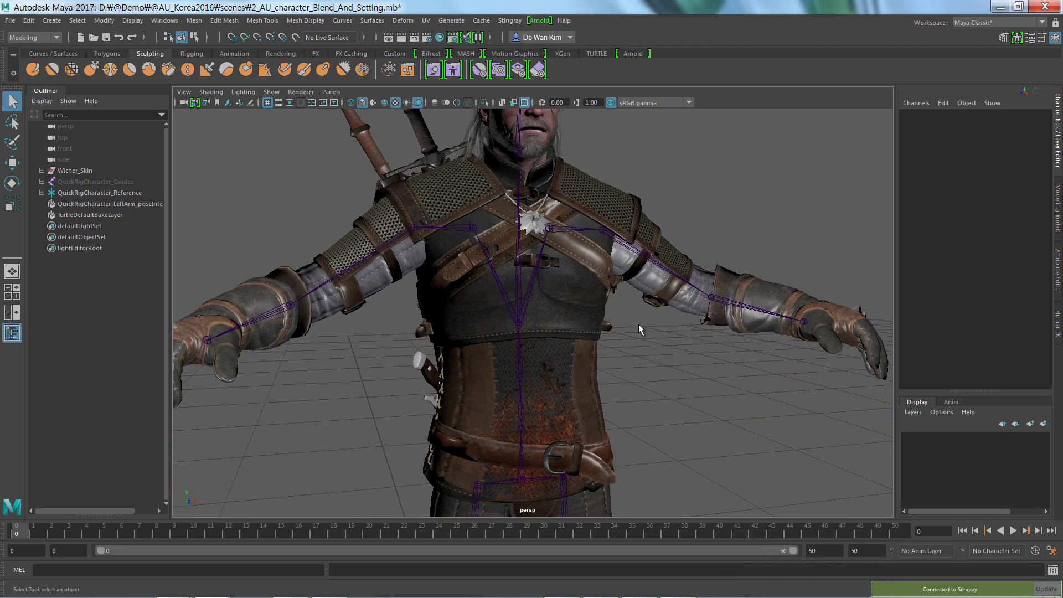
pyautogui.scroll(-10, 638, 329)
pyautogui.click(612, 291)
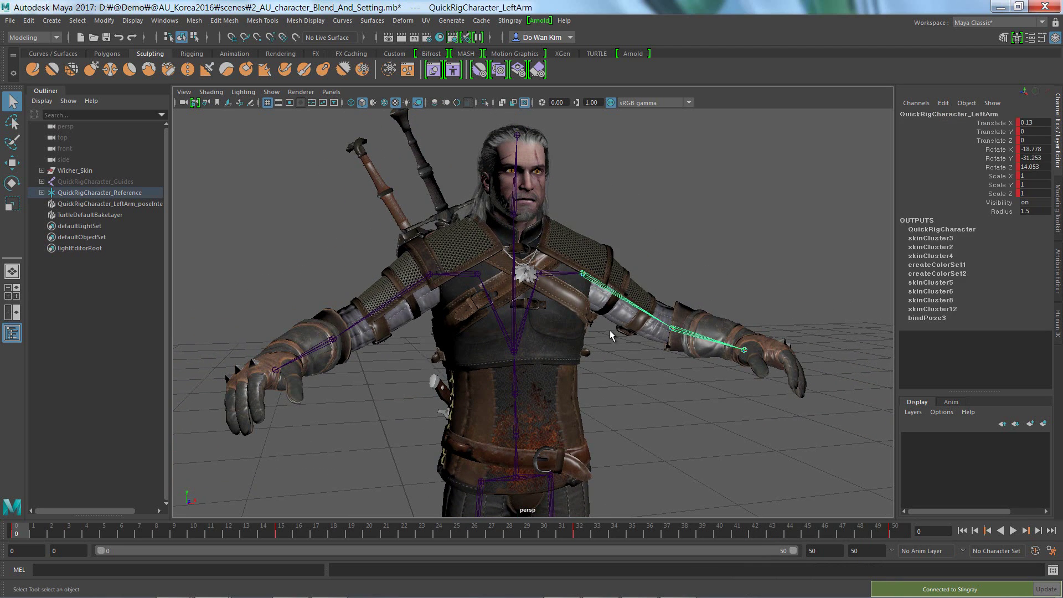
pyautogui.hotkey('alt', 'v')
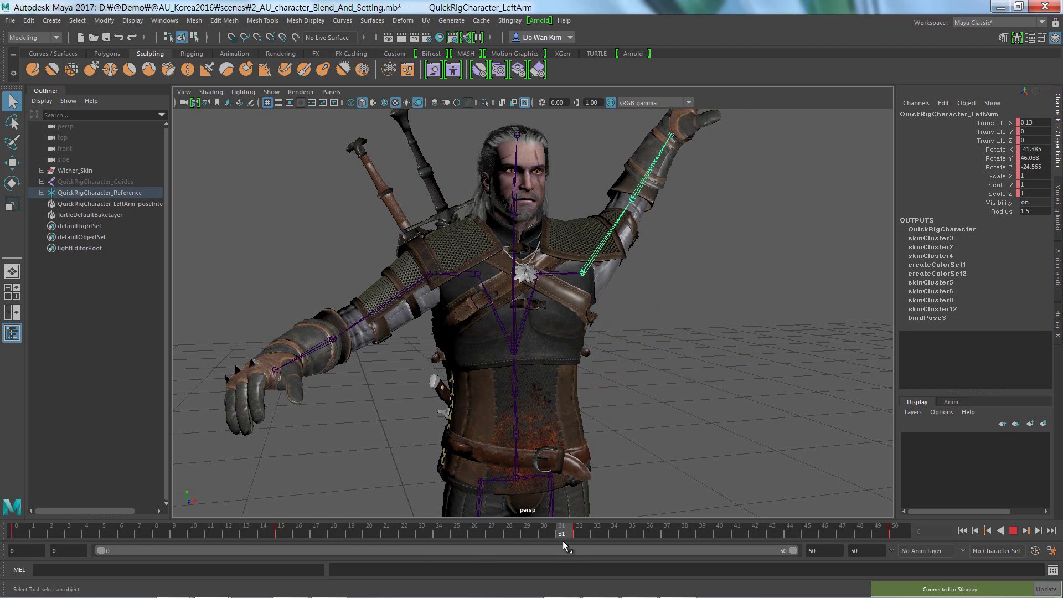
pyautogui.press('Escape')
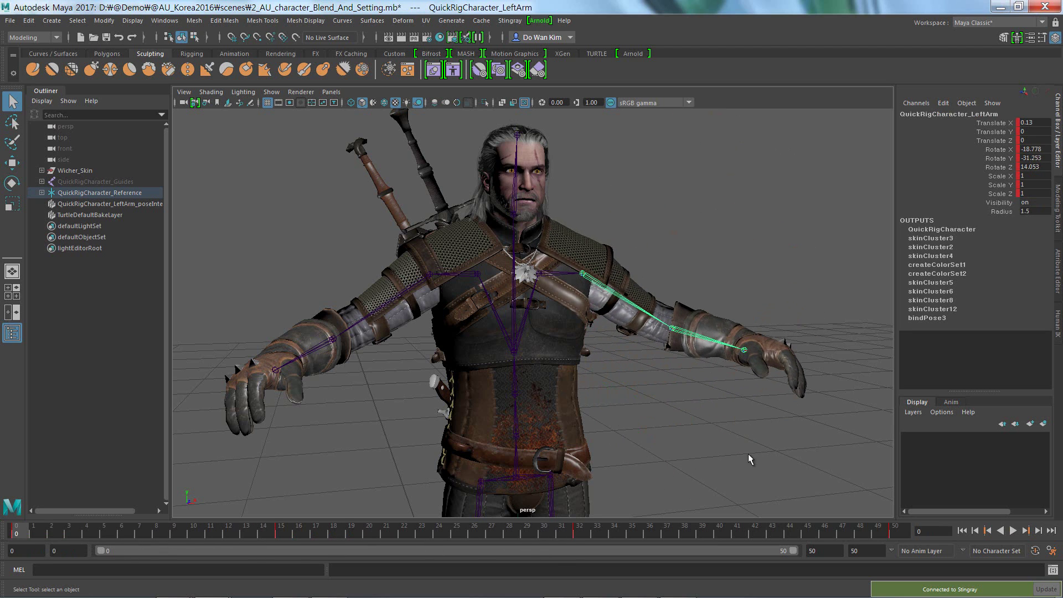
pyautogui.click(1014, 531)
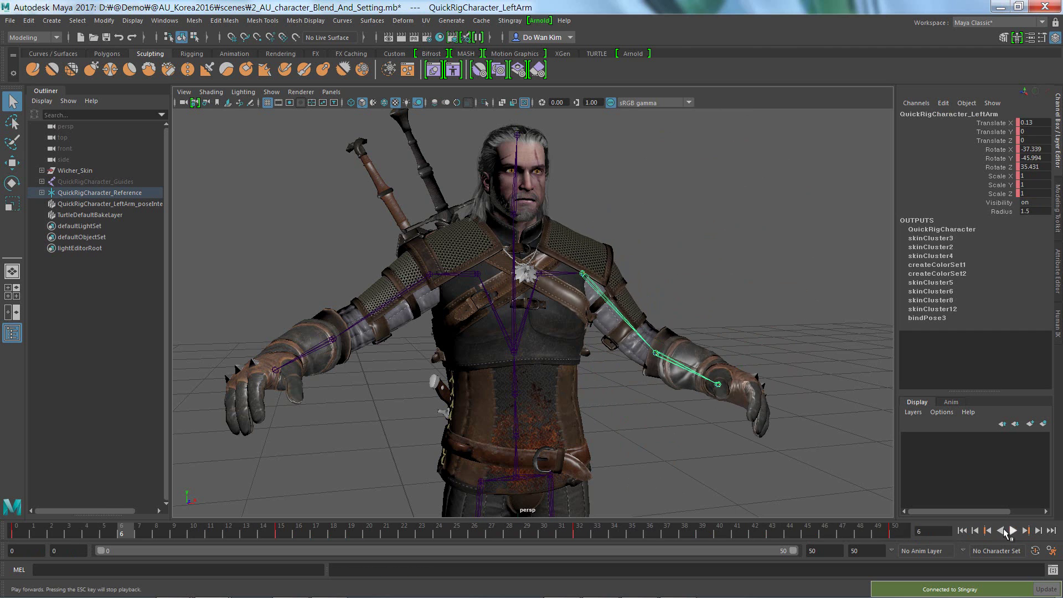
pyautogui.click(1013, 531)
# Step: Set the timeline playback speed to Real-time and replay the arm animation, stopping at frame 17
pyautogui.rightClick(775, 525)
pyautogui.moveTo(830, 452)
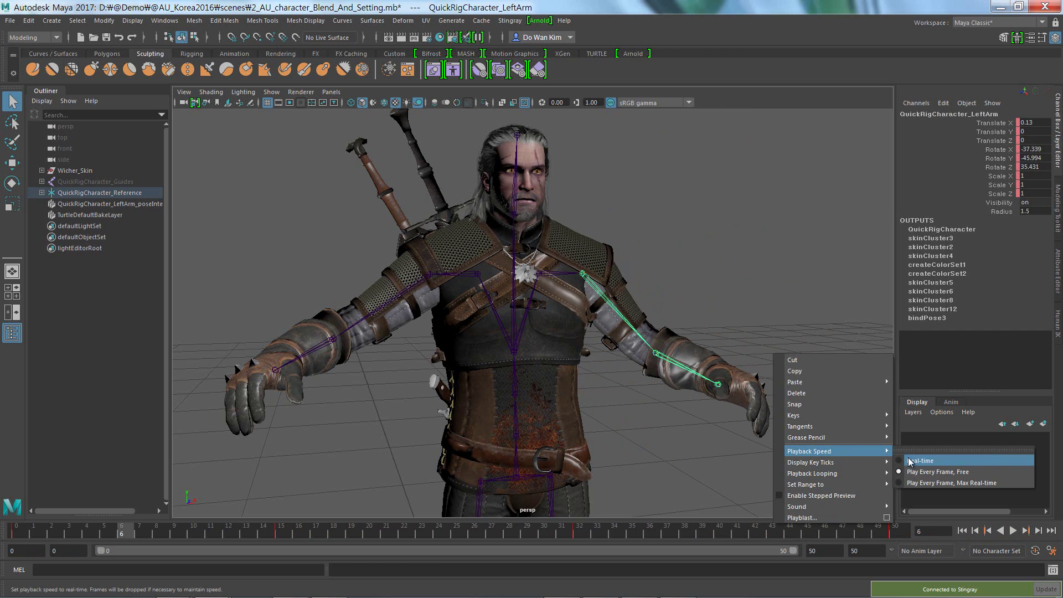
pyautogui.click(911, 461)
pyautogui.click(1013, 530)
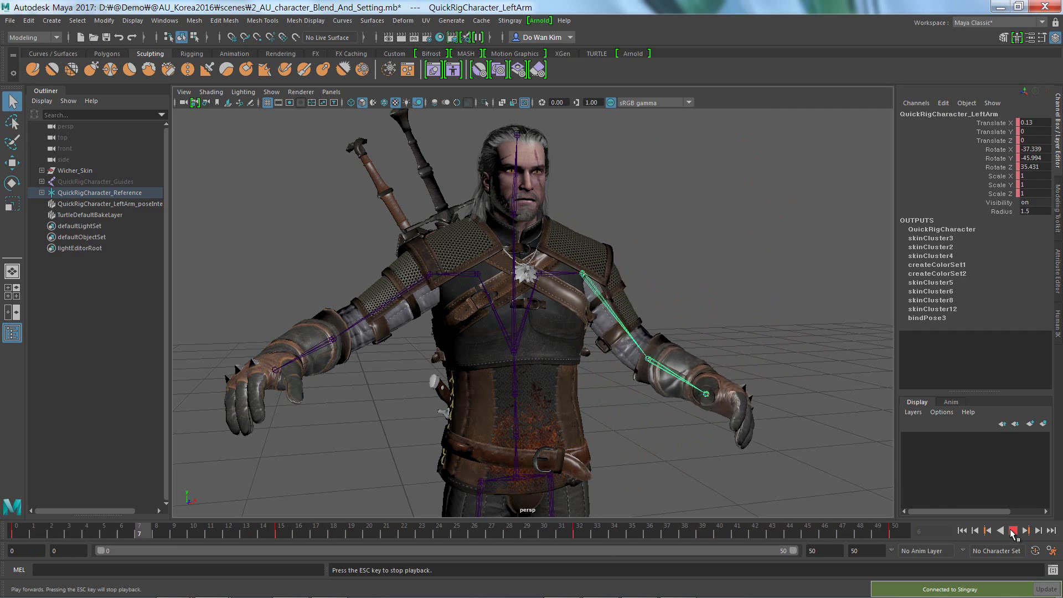
pyautogui.click(1013, 533)
pyautogui.scroll(3, 650, 361)
pyautogui.scroll(5, 649, 361)
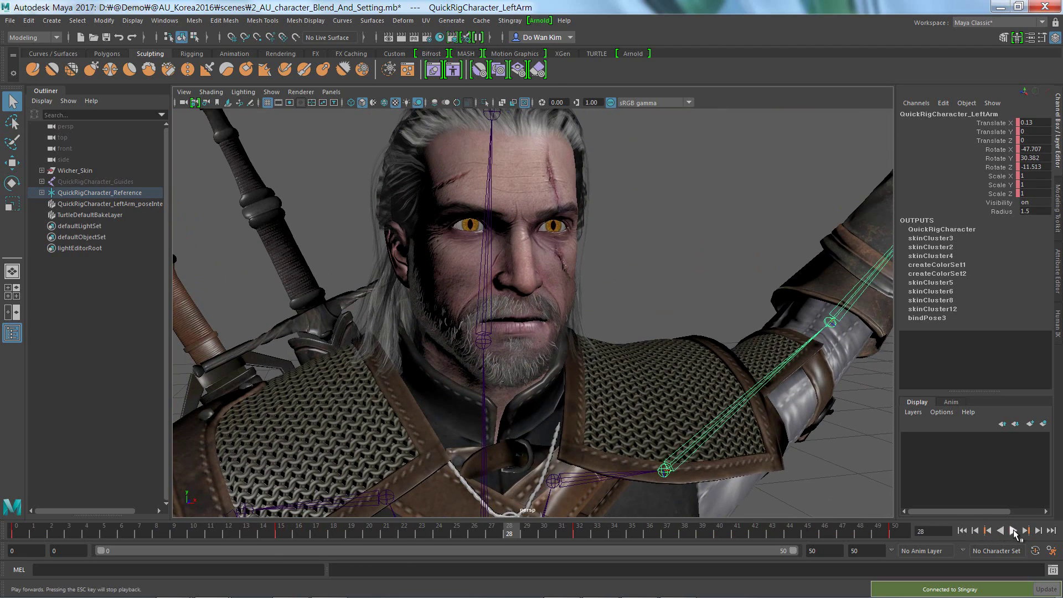
pyautogui.click(1013, 531)
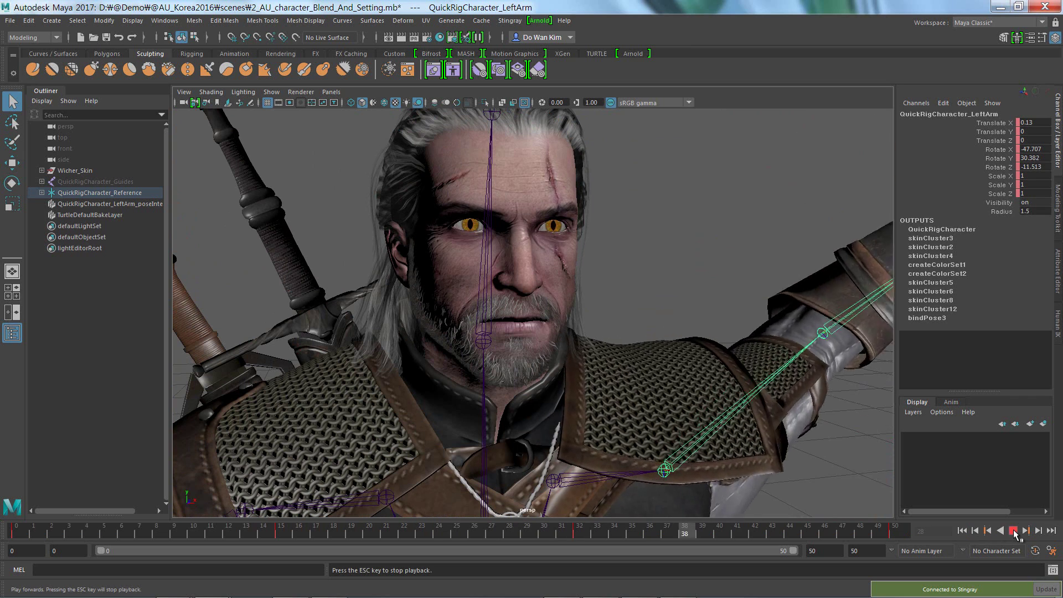
pyautogui.click(1013, 530)
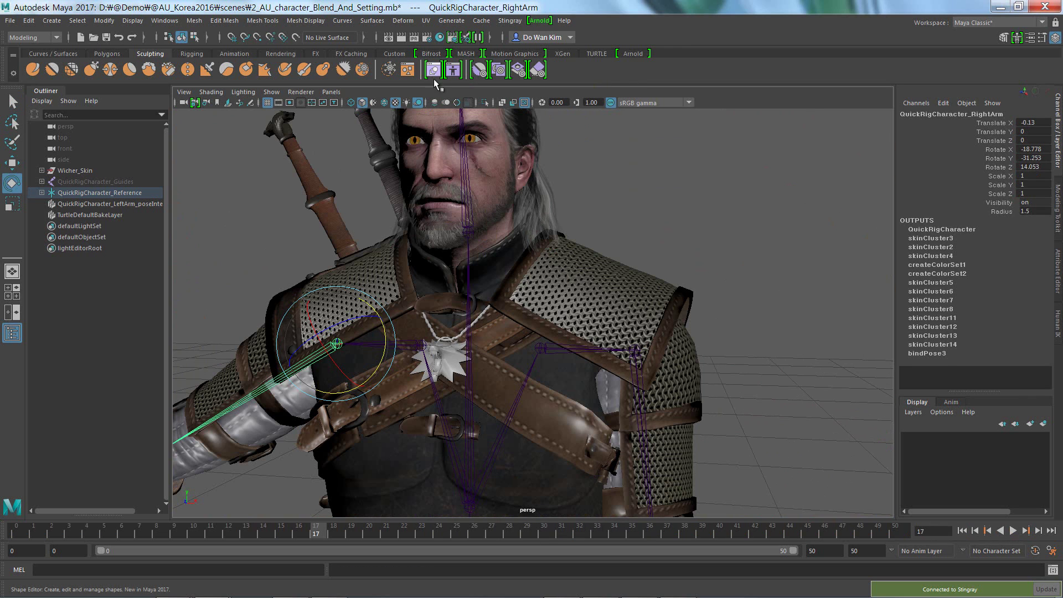
# Step: Inspect the Face blend shape targets in the Shape Editor, then bring up the Pose Editor
pyautogui.click(437, 75)
pyautogui.moveTo(351, 149); pyautogui.dragTo(876, 84)
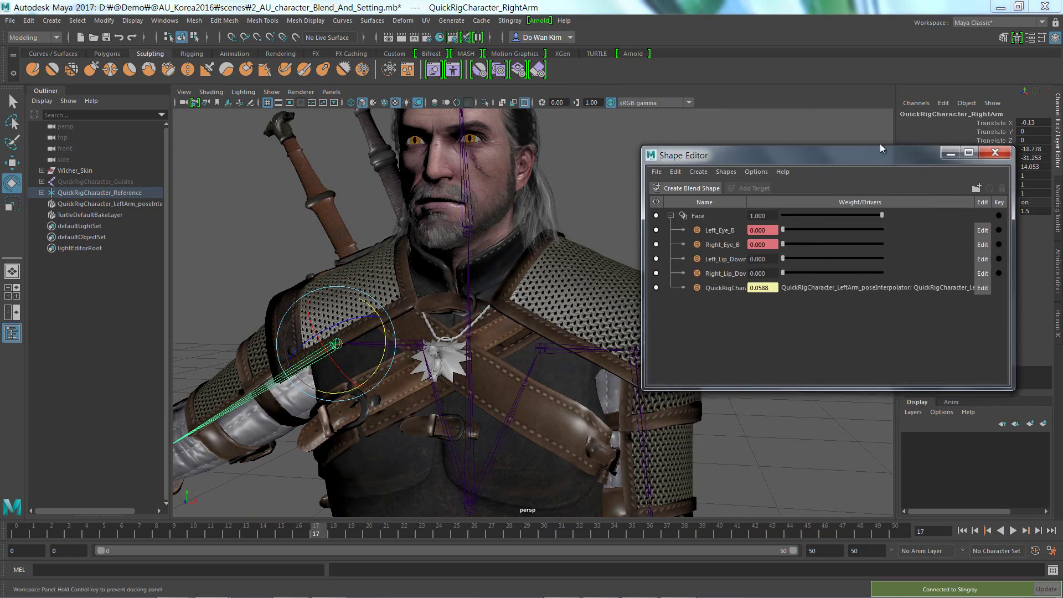
pyautogui.keyDown('alt'); pyautogui.moveTo(443, 313); pyautogui.dragTo(440, 340, button='middle'); pyautogui.keyUp('alt')
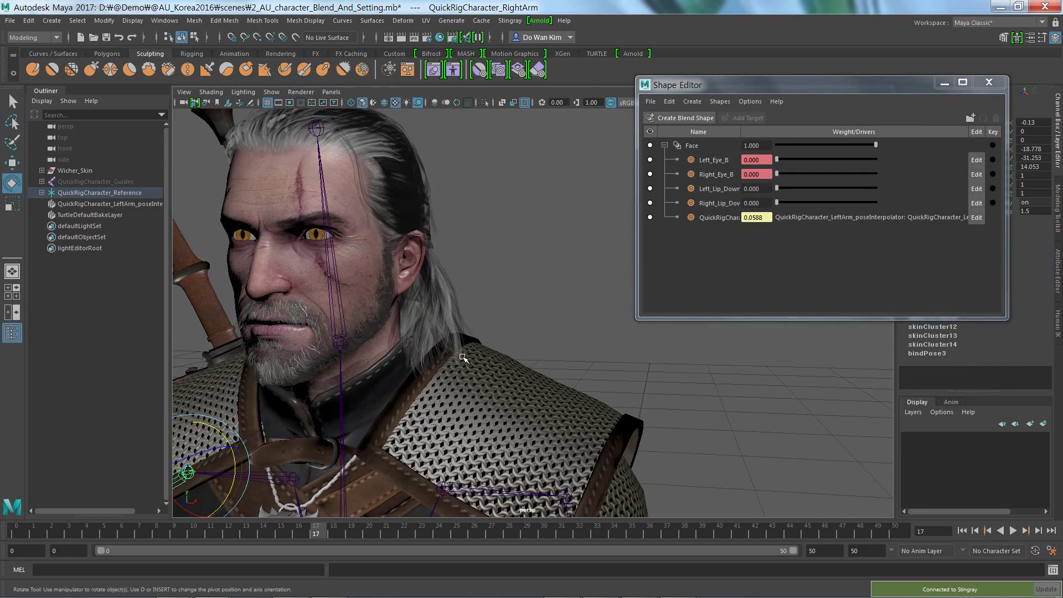
pyautogui.keyDown('alt'); pyautogui.moveTo(440, 340); pyautogui.dragTo(506, 316); pyautogui.keyUp('alt')
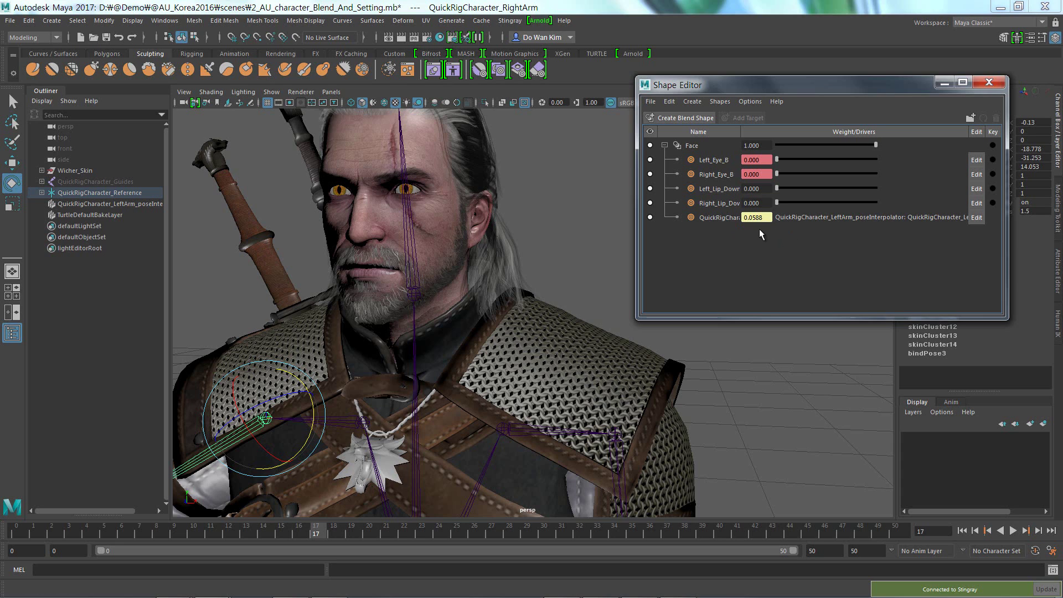
pyautogui.click(989, 82)
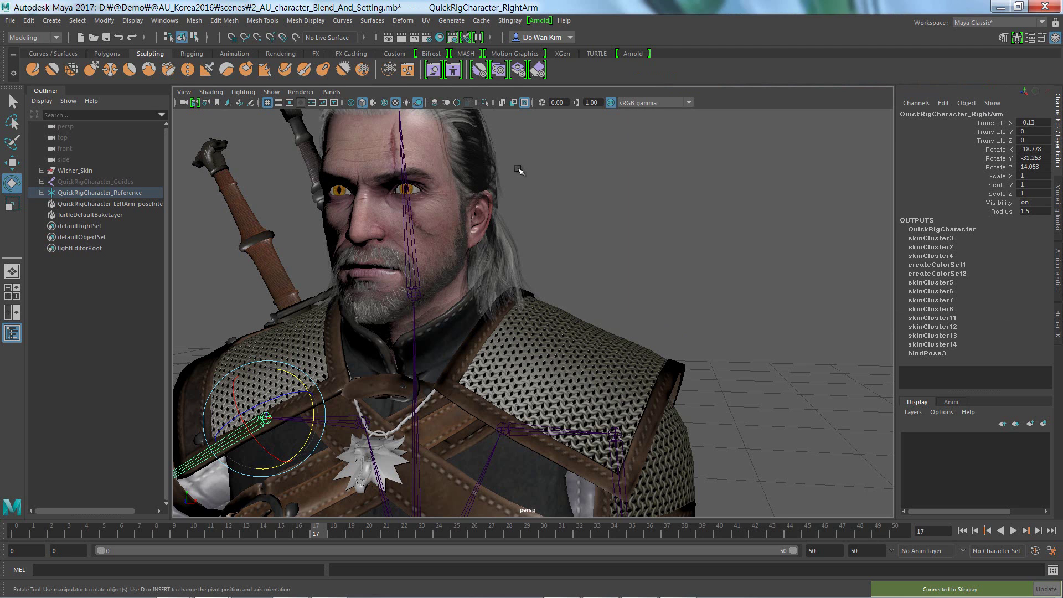
pyautogui.click(453, 70)
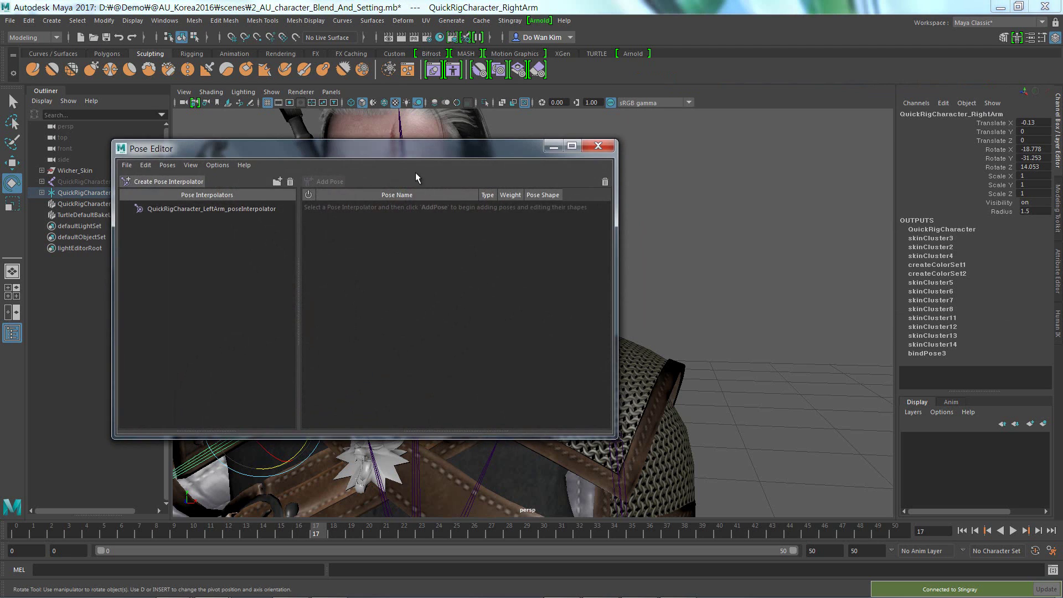
# Step: Pick the QuickRigCharacter_LeftArm_n40_47_n26 pose and rotate the left arm up to weight 0.7841, then close the Pose Editor
pyautogui.moveTo(404, 148); pyautogui.dragTo(817, 86)
pyautogui.click(578, 148)
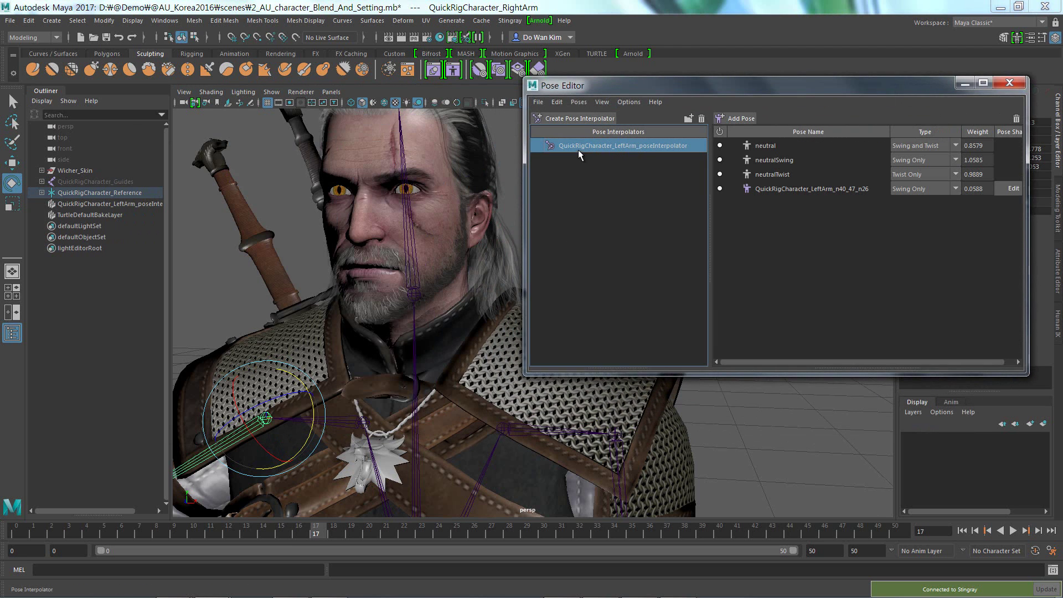
pyautogui.keyDown('alt'); pyautogui.moveTo(499, 288); pyautogui.dragTo(490, 356); pyautogui.keyUp('alt')
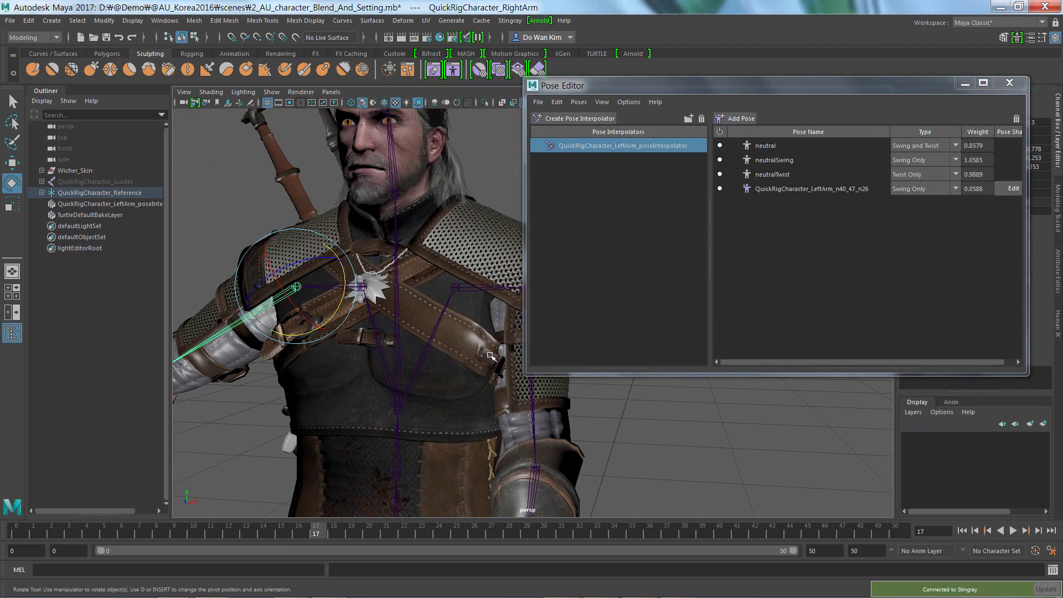
pyautogui.click(774, 189)
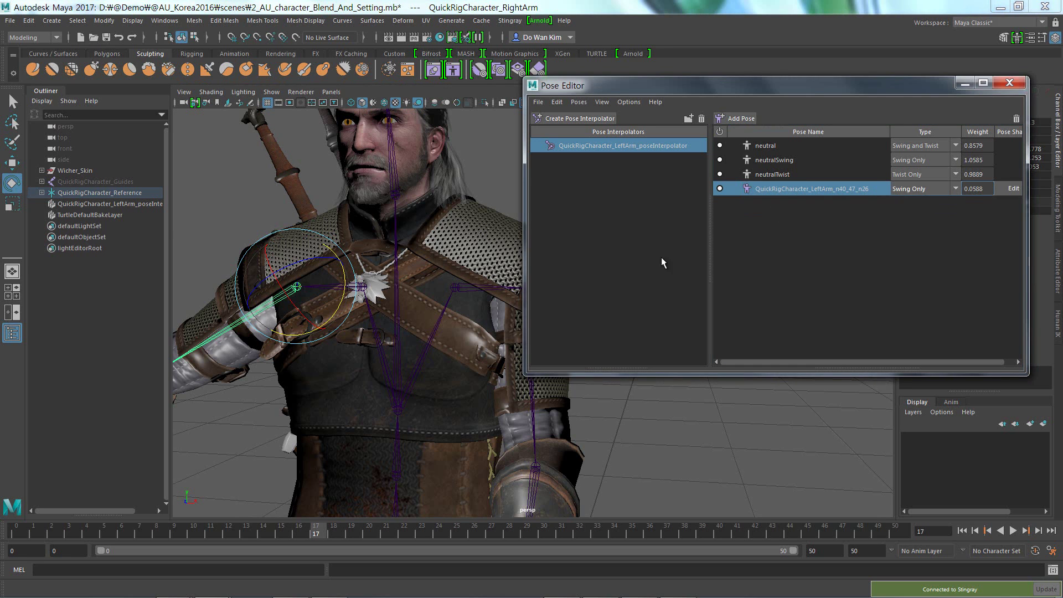
pyautogui.keyDown('alt'); pyautogui.moveTo(522, 356); pyautogui.dragTo(451, 342, button='middle'); pyautogui.keyUp('alt')
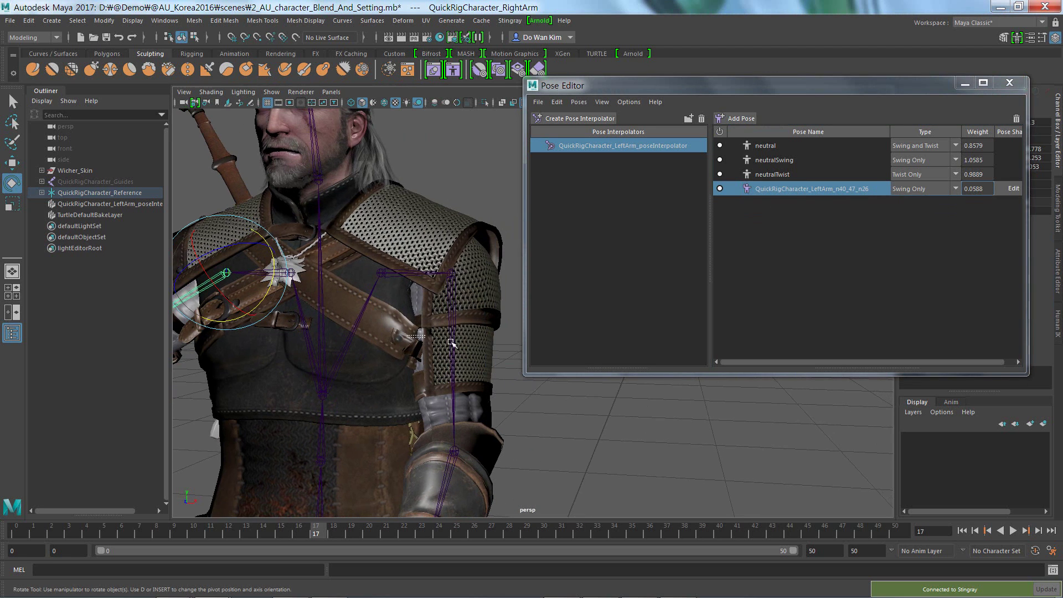
pyautogui.click(452, 342)
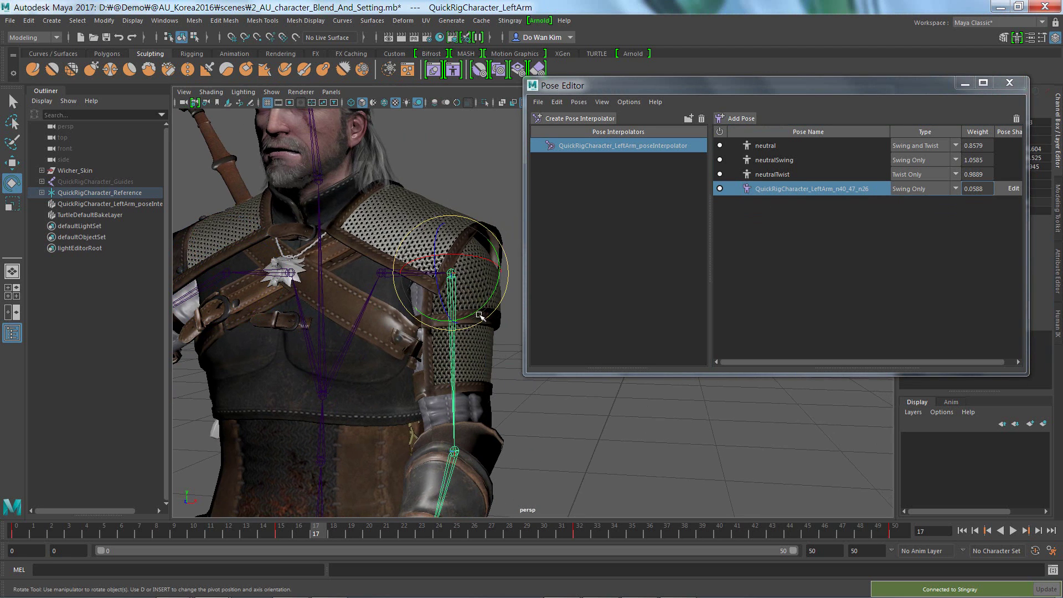
pyautogui.moveTo(495, 288)
pyautogui.mouseDown()
pyautogui.moveTo(500, 233)
pyautogui.moveTo(745, 231)
pyautogui.mouseUp()
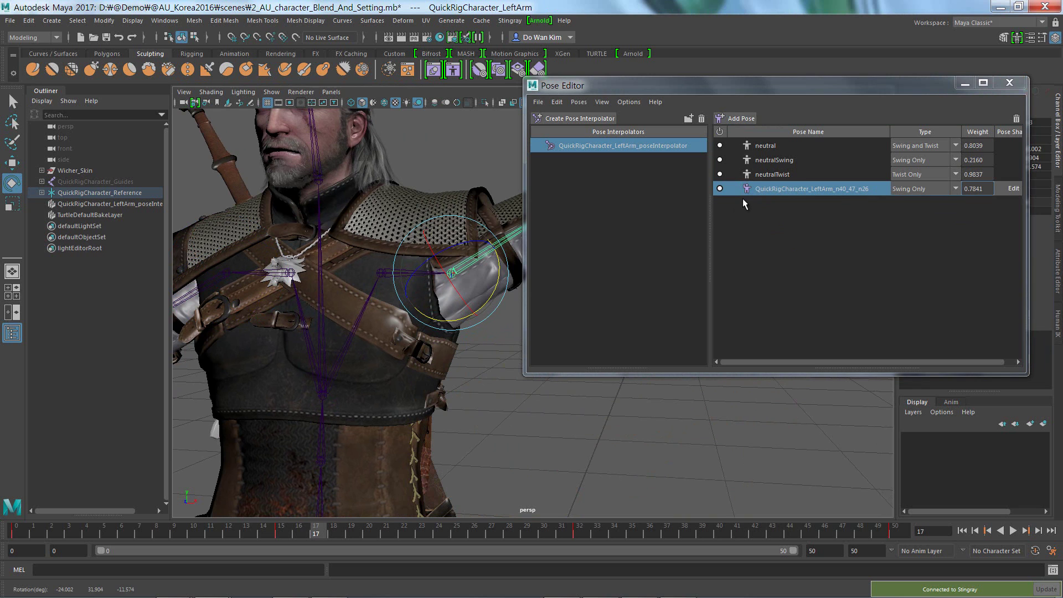
pyautogui.click(1009, 83)
# Step: Play the arm animation briefly, then rewind the timeline to frame 0
pyautogui.hotkey('alt', 'v')
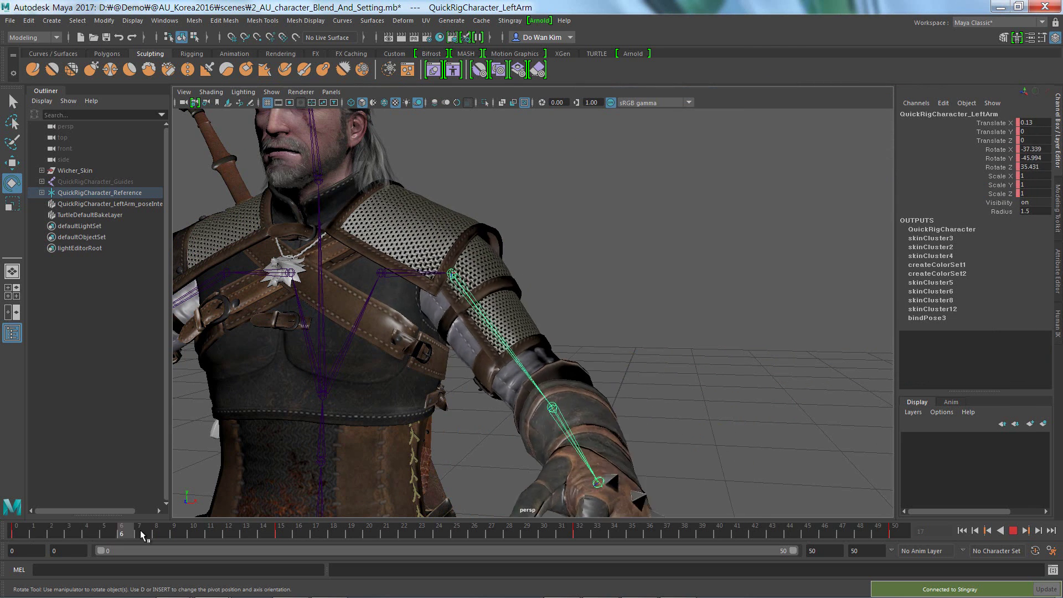
pyautogui.click(467, 530)
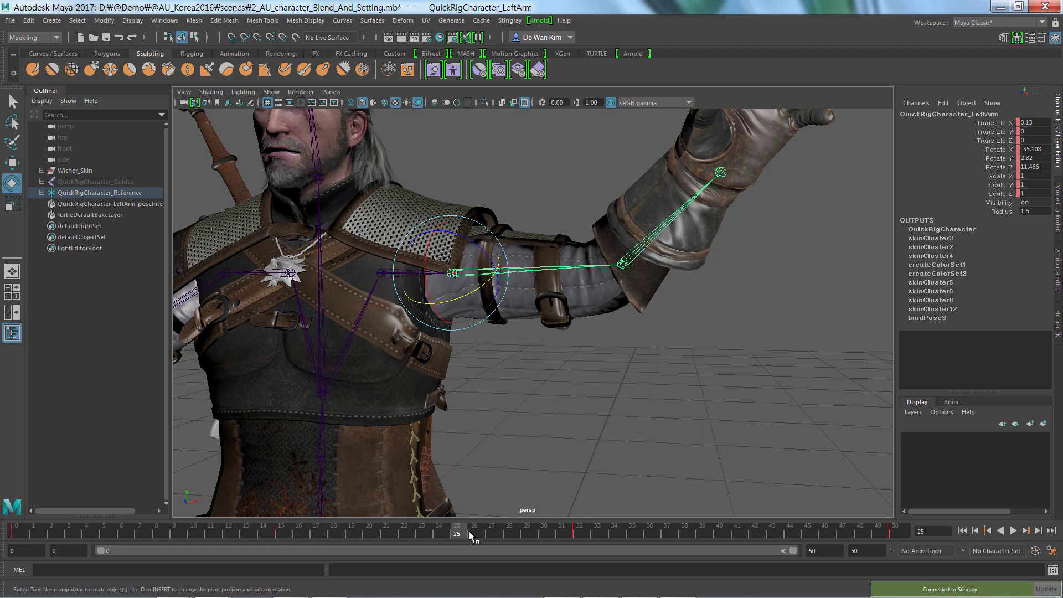
pyautogui.scroll(-5, 526, 386)
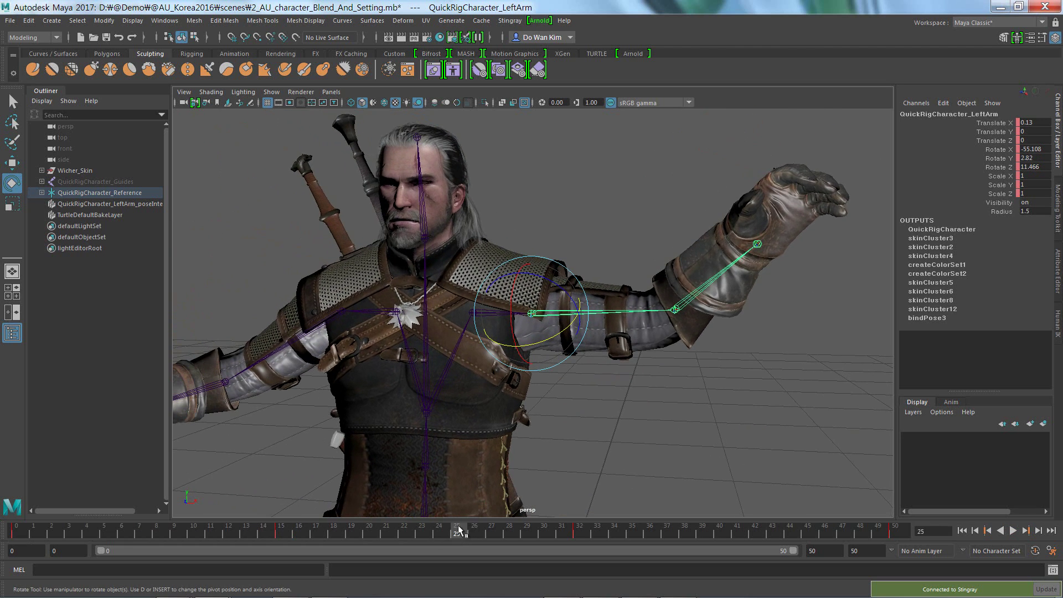
pyautogui.moveTo(457, 531); pyautogui.dragTo(23, 531)
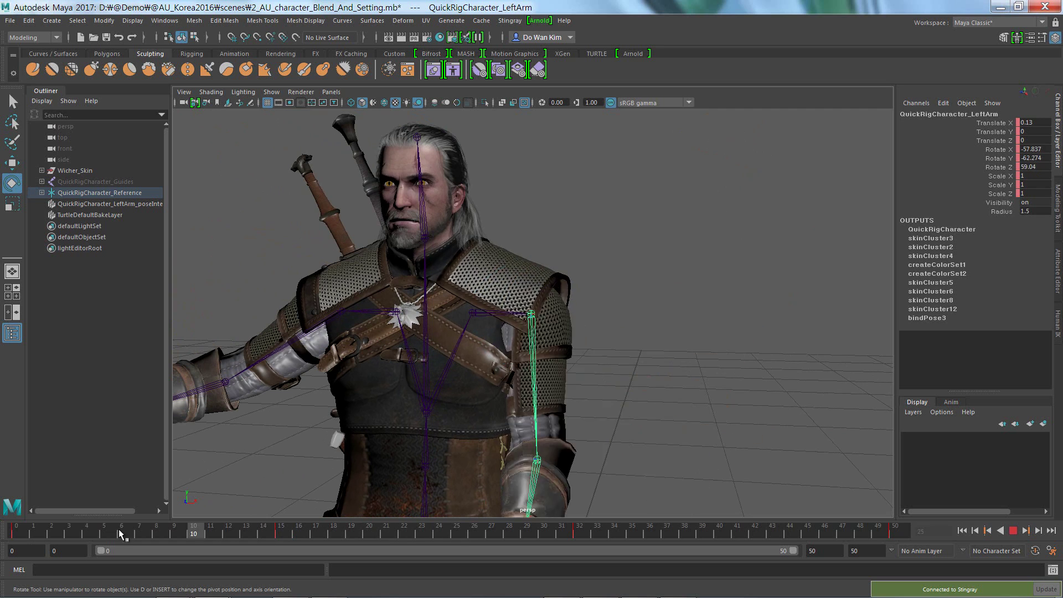
# Step: Select QuickRigCharacter_Reference and Wicher_Skin in the Outliner and connect to Stingray
pyautogui.click(112, 194)
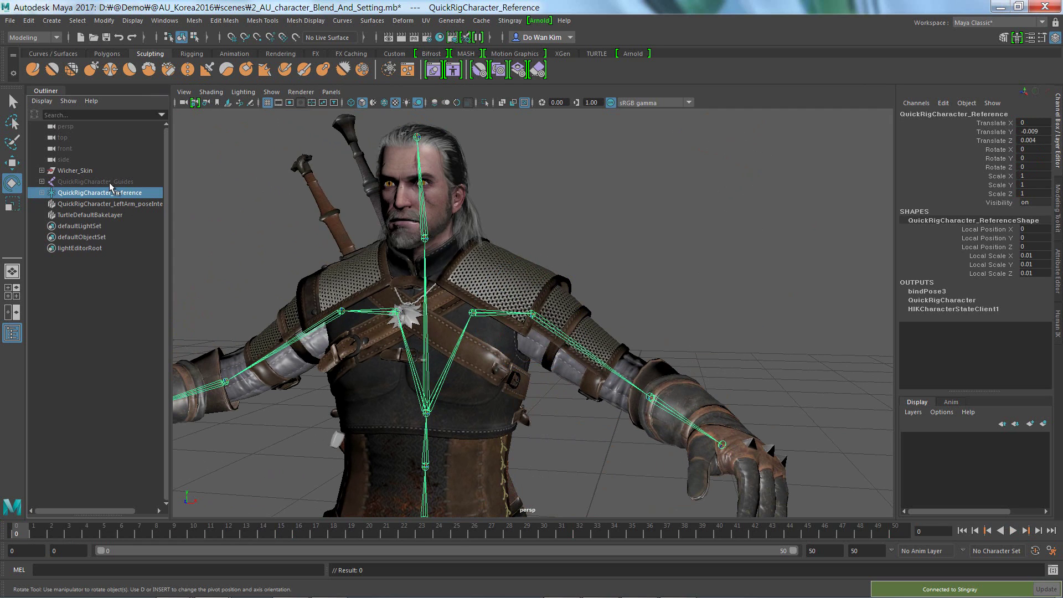
pyautogui.keyDown('ctrl'); pyautogui.click(111, 171); pyautogui.keyUp('ctrl')
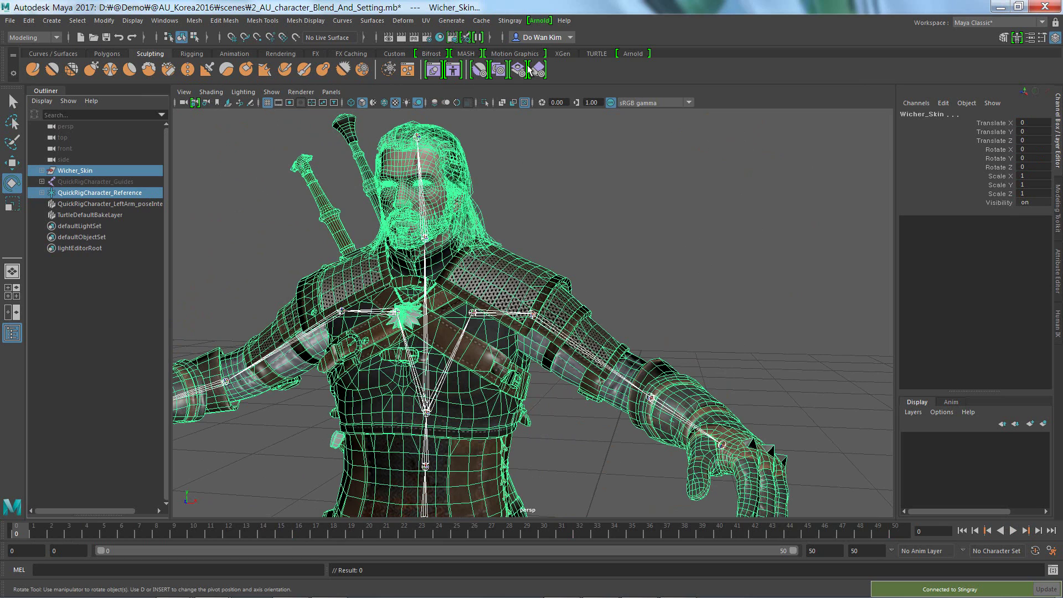
pyautogui.click(512, 21)
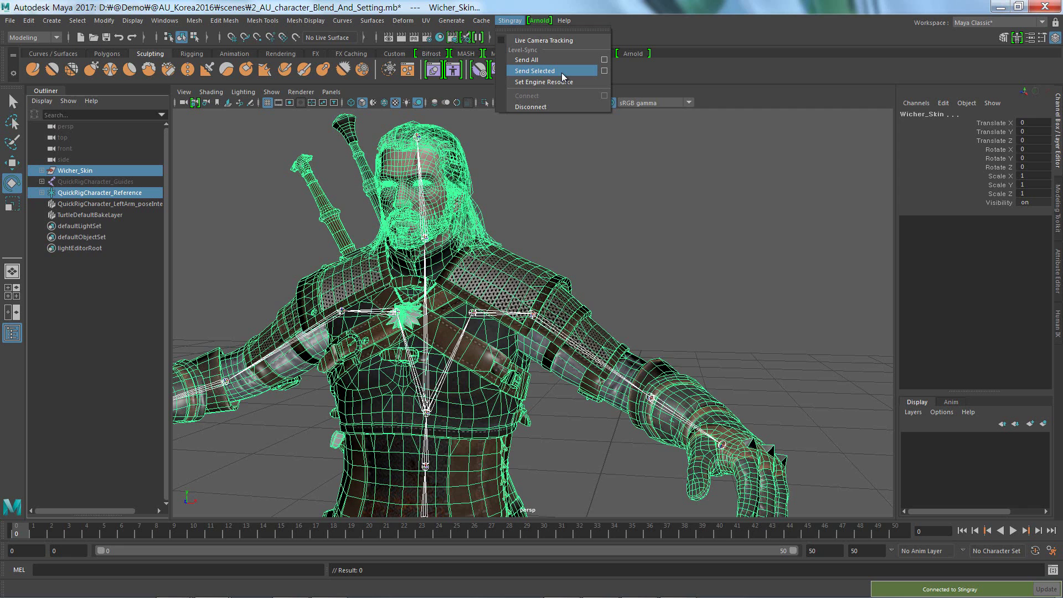
# Step: Choose Send to Stingray > Selection and browse to the content/models folder
pyautogui.click(10, 20)
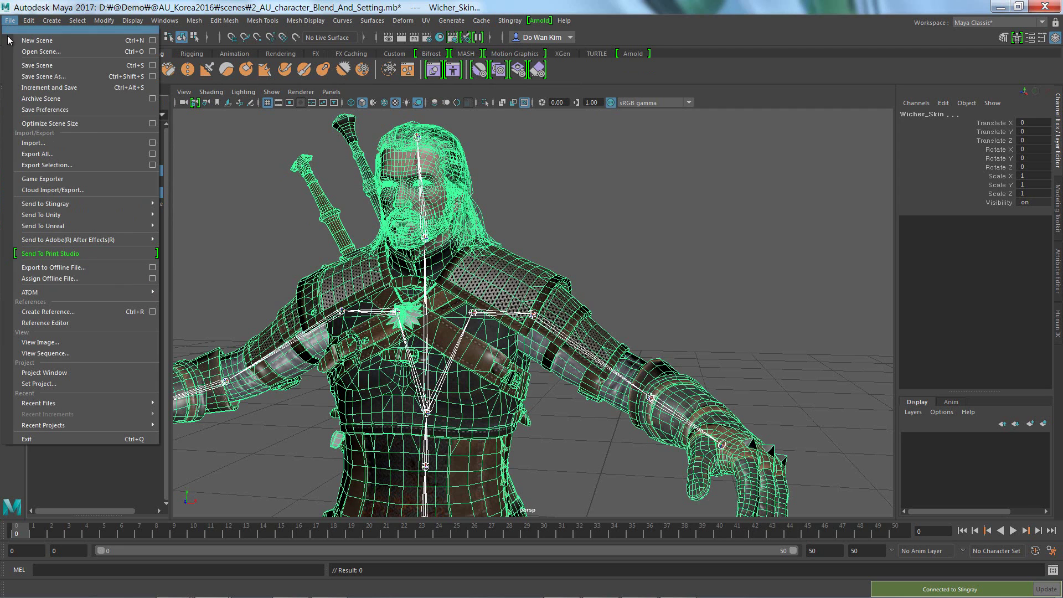
pyautogui.moveTo(89, 220)
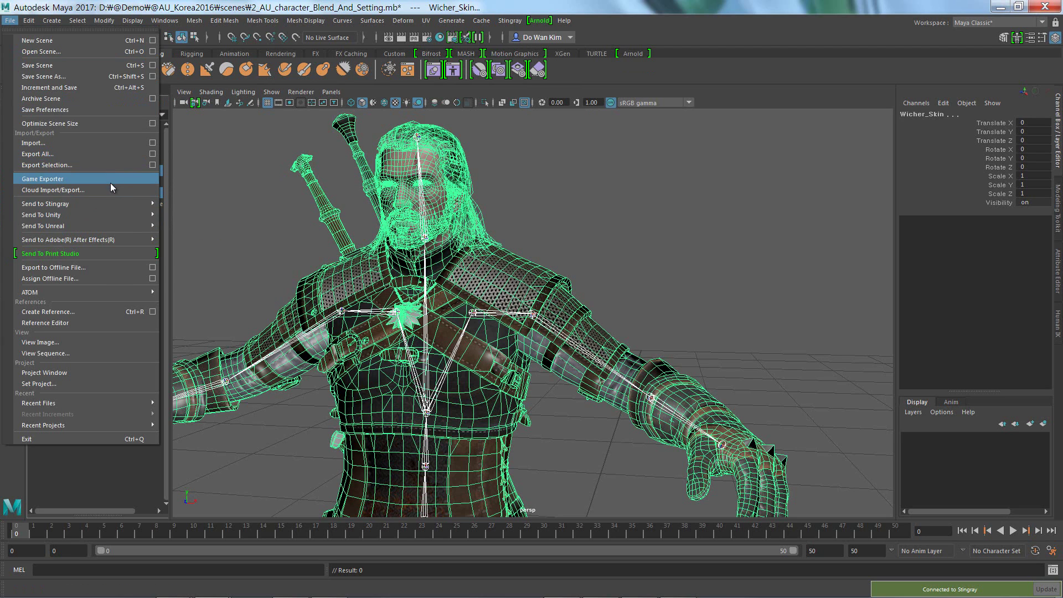
pyautogui.moveTo(111, 203)
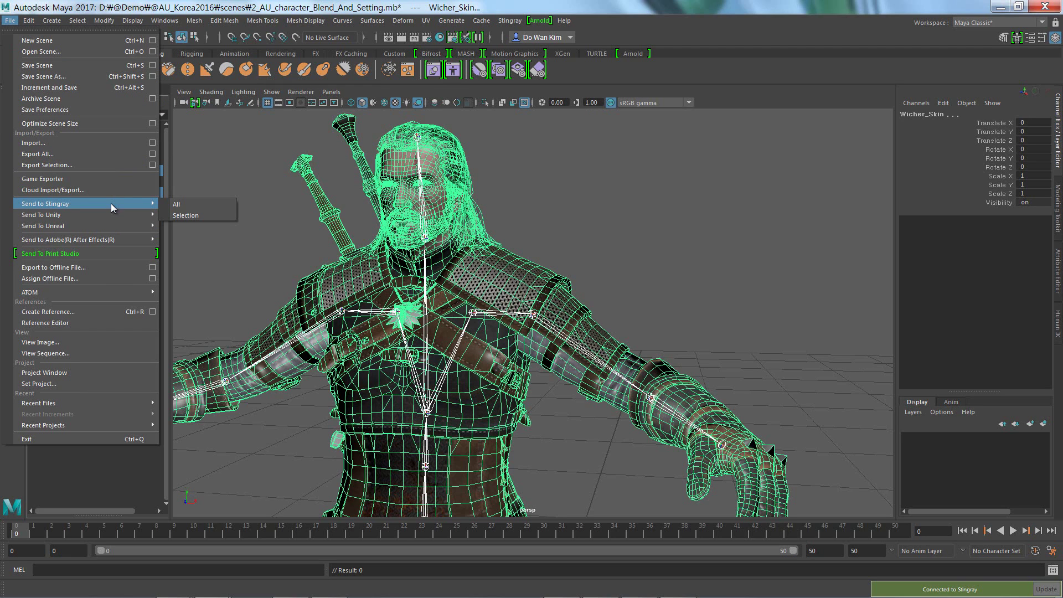
pyautogui.click(224, 215)
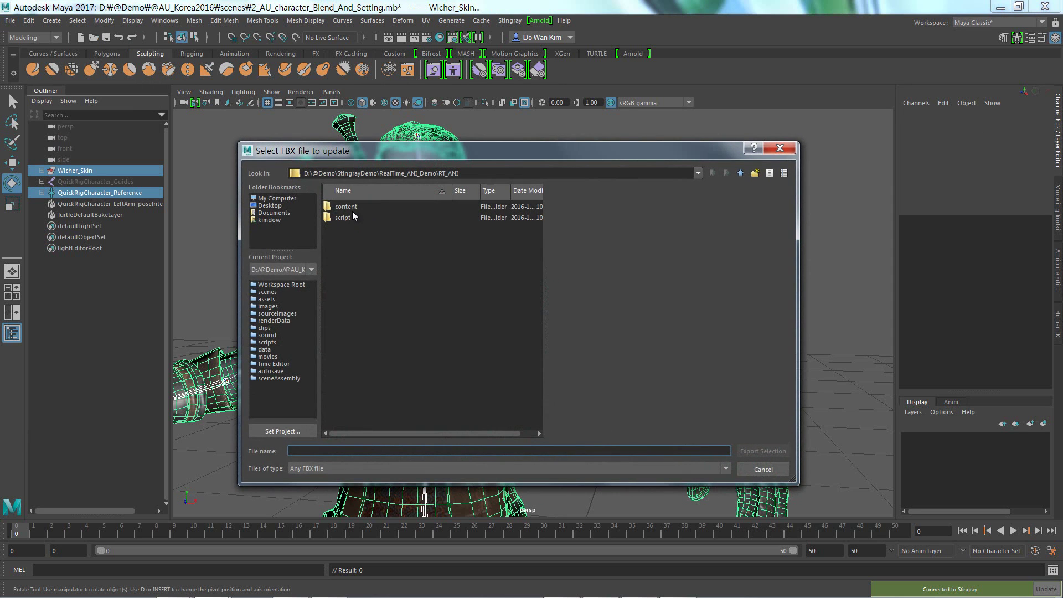
pyautogui.doubleClick(350, 207)
pyautogui.doubleClick(354, 227)
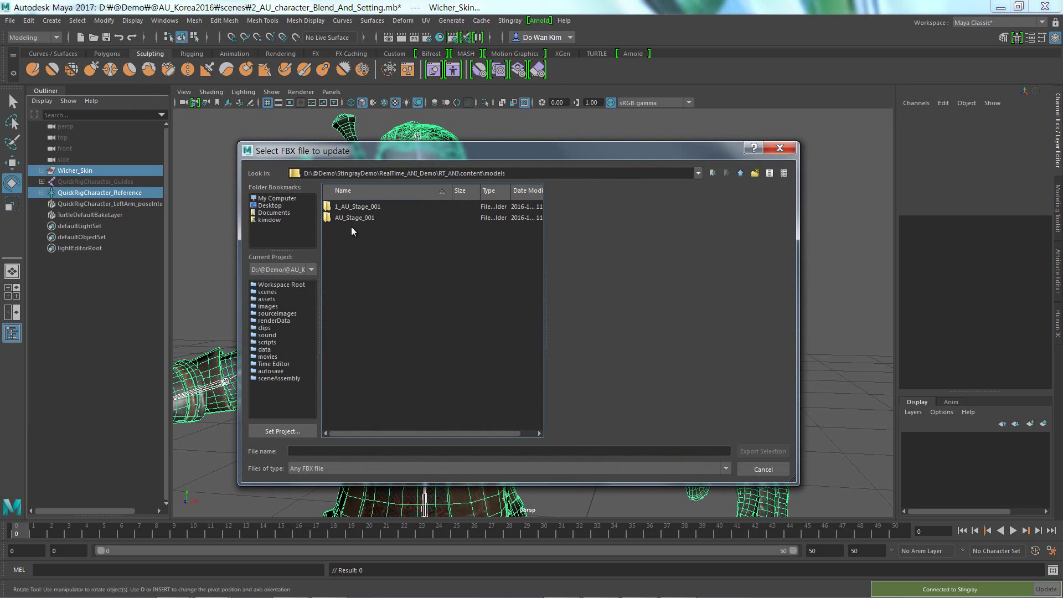
# Step: Create a Witcher folder there and export the character into it as Witcher_Model
pyautogui.rightClick(363, 239)
pyautogui.click(403, 255)
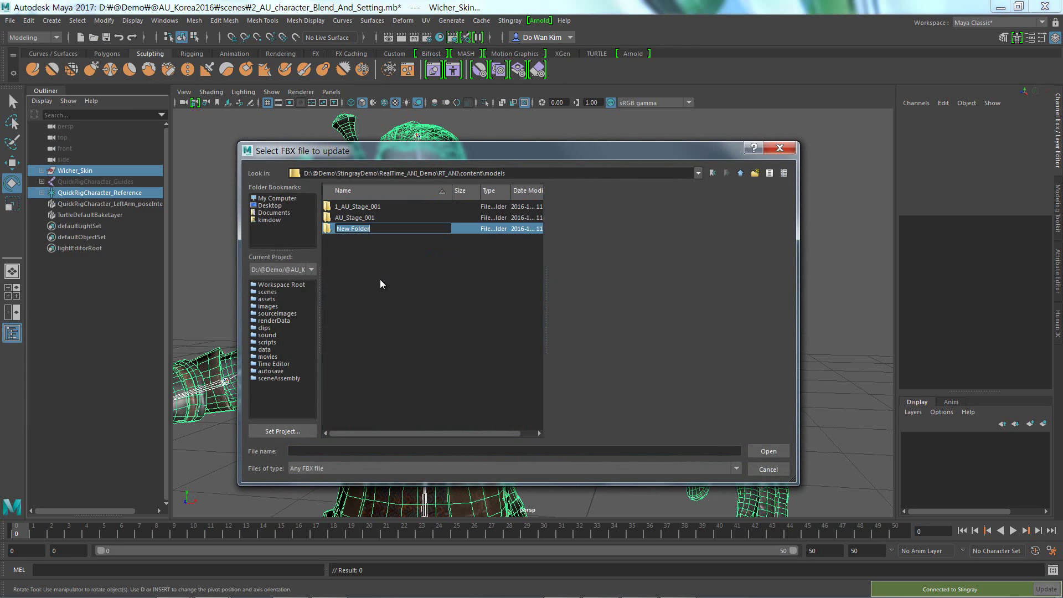
pyautogui.write('Witcher')
pyautogui.press('Return')
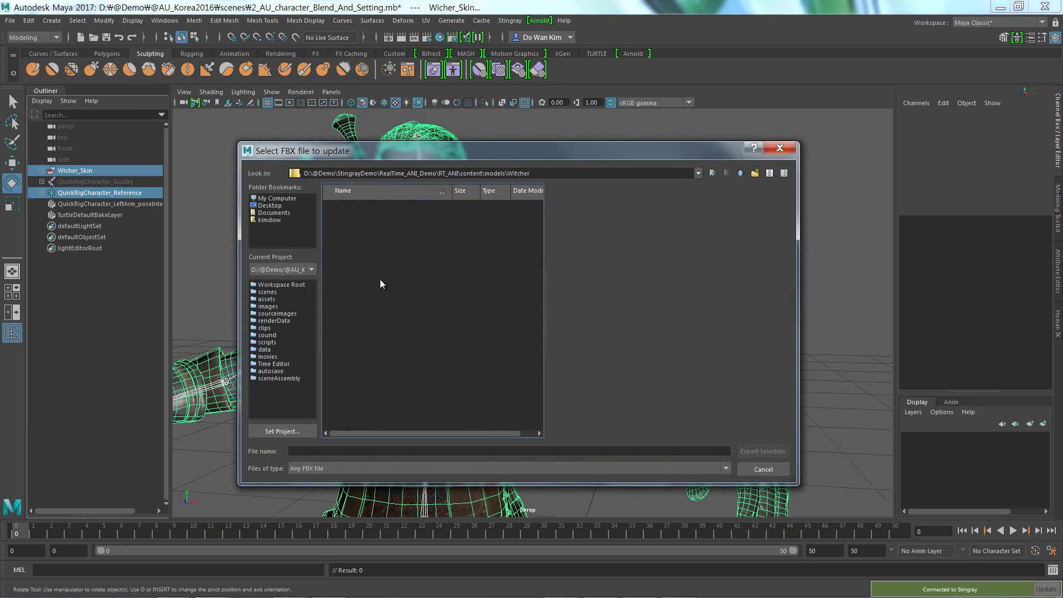
pyautogui.click(357, 446)
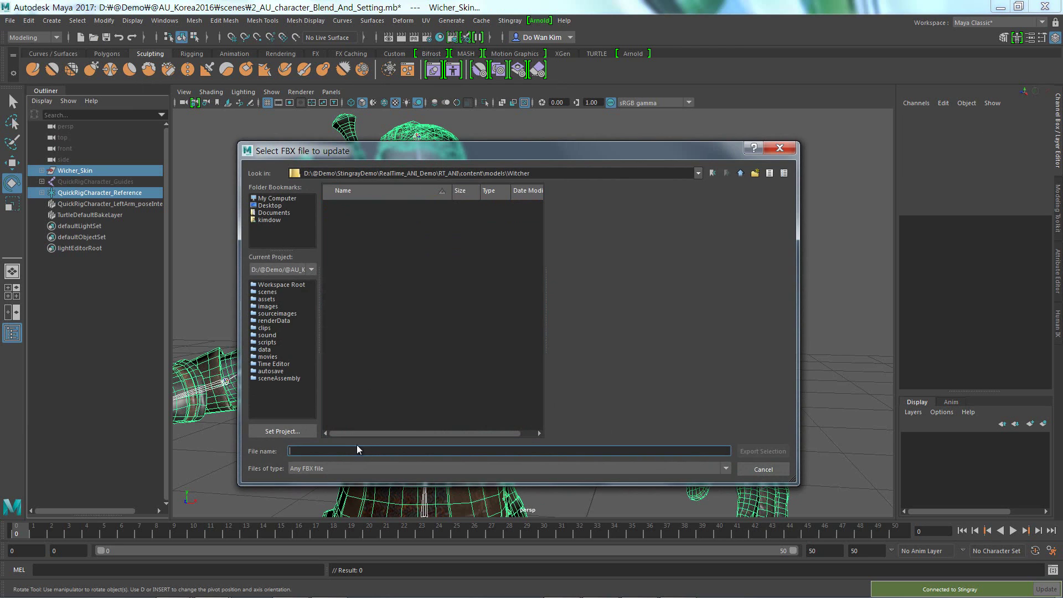
pyautogui.write('Witcher')
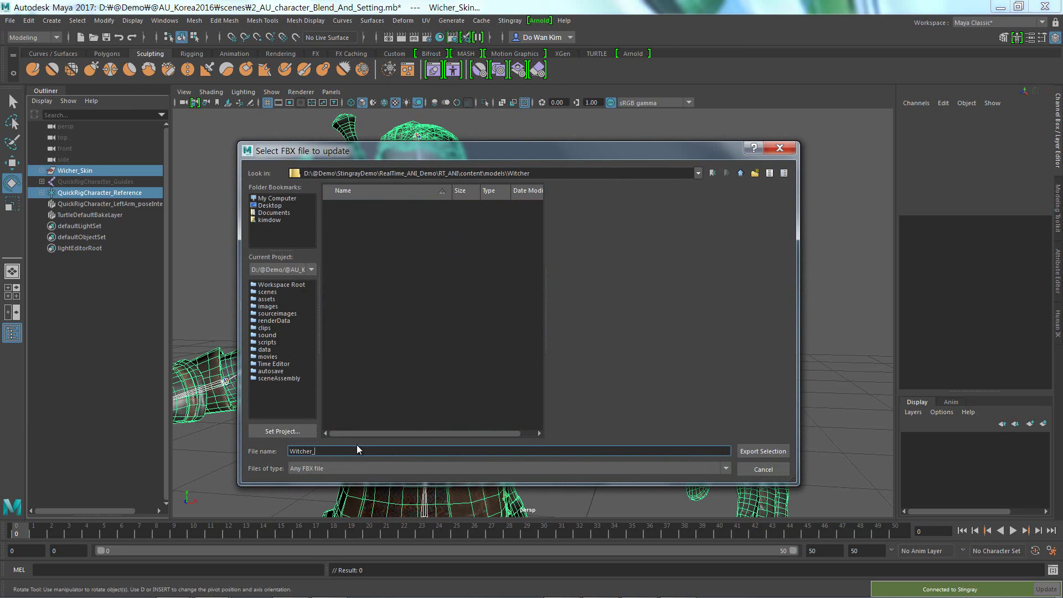
pyautogui.write('_Model')
pyautogui.press('Return')
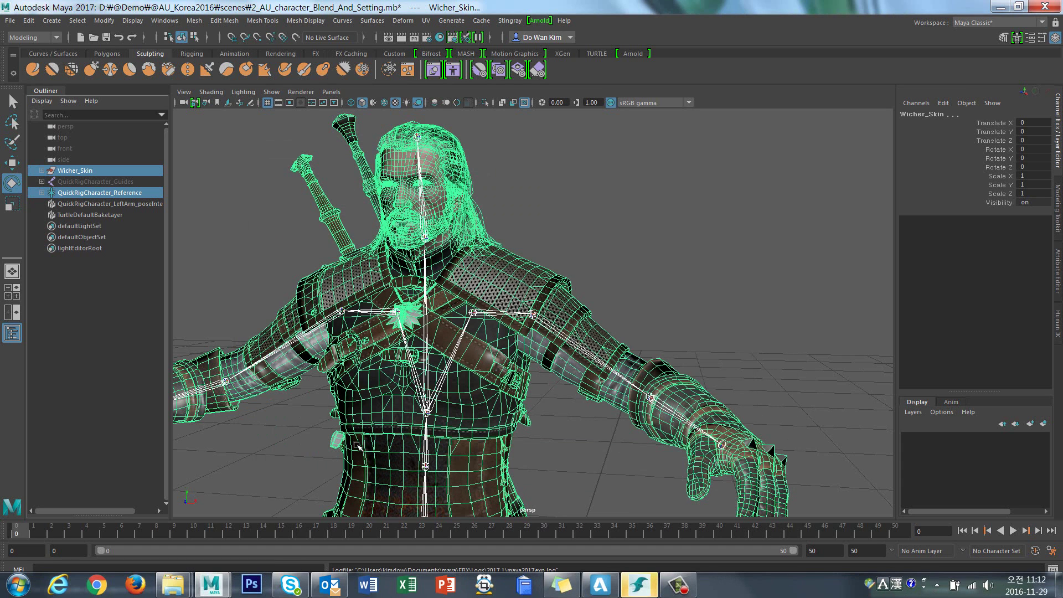
# Step: Import the Witcher FBX with Blend Shapes ticked and view the Witcher folder's six assets
pyautogui.click(639, 586)
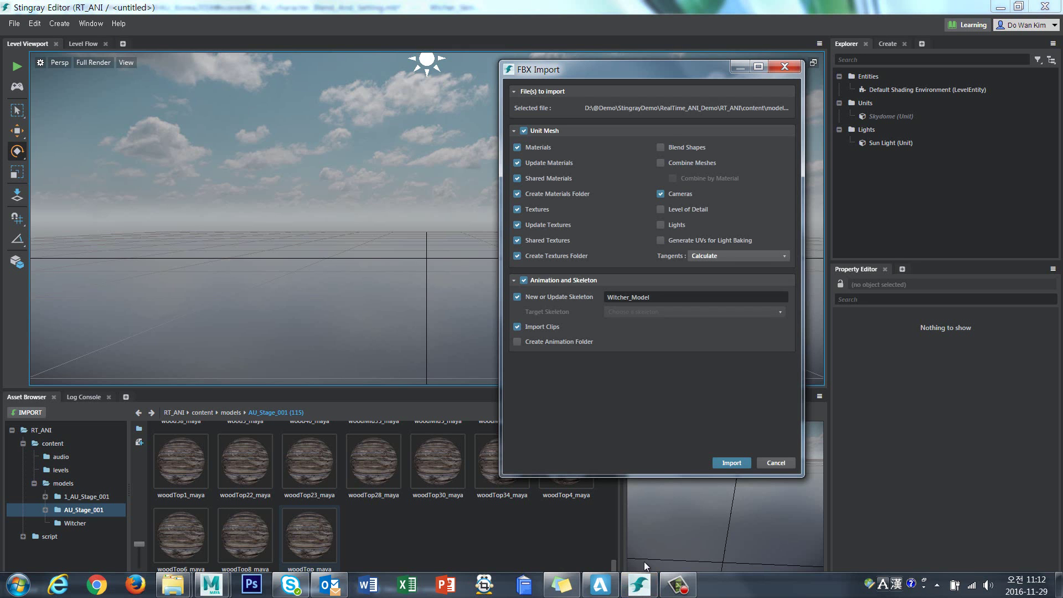
pyautogui.moveTo(567, 67); pyautogui.dragTo(546, 52)
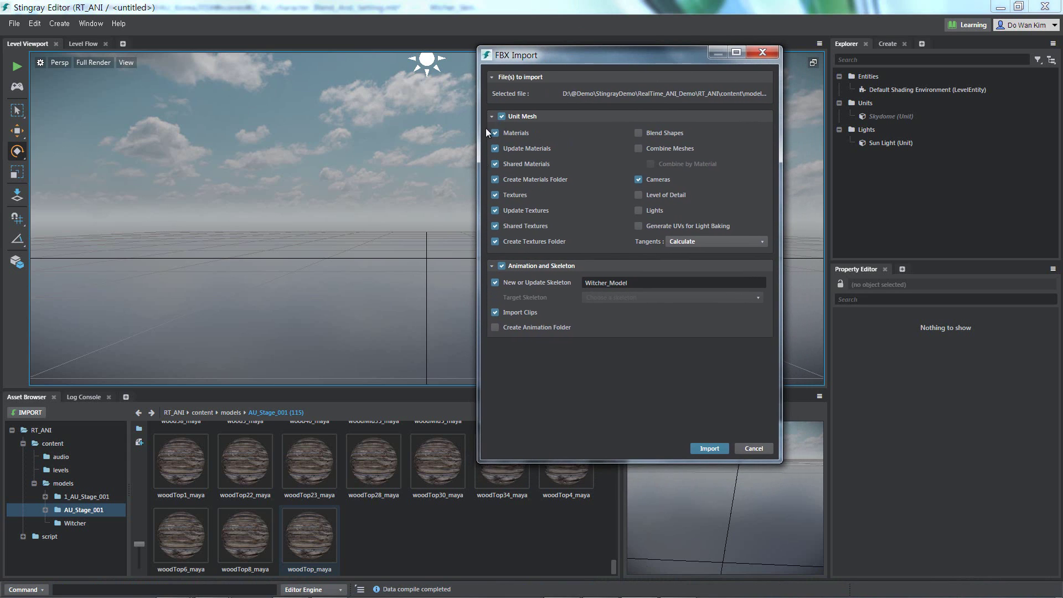
pyautogui.click(639, 133)
pyautogui.click(708, 449)
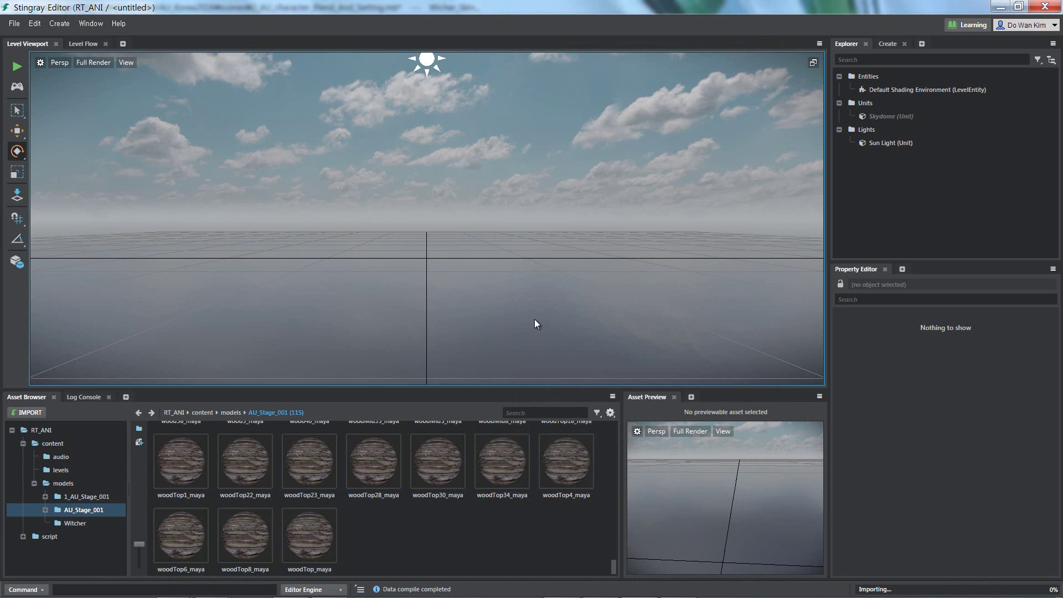
pyautogui.click(75, 523)
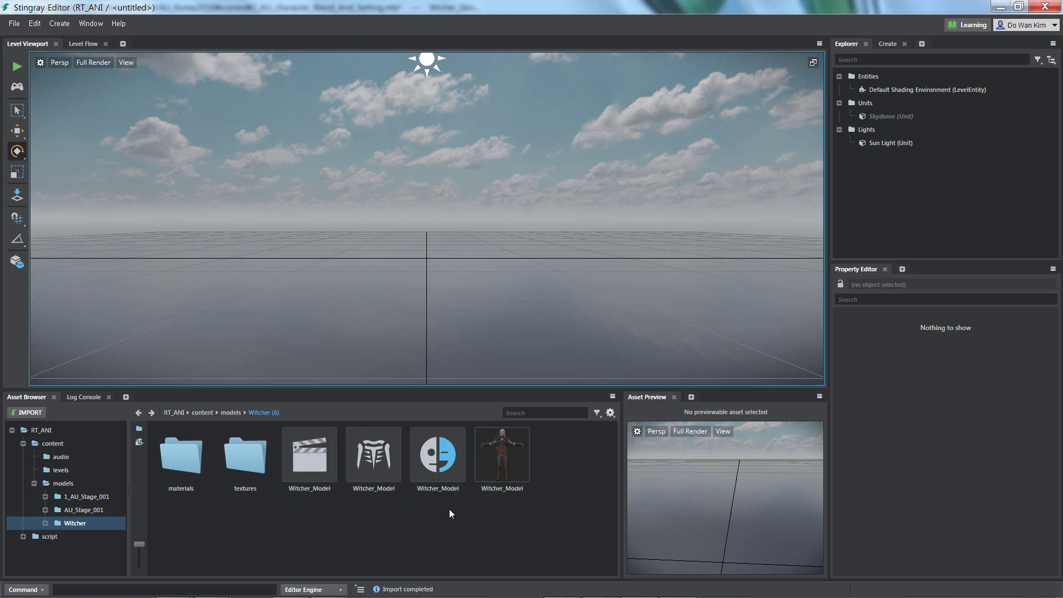
# Step: Play the Witcher_Model animation clip in Asset Preview from a three-quarter view, then stop it
pyautogui.click(314, 458)
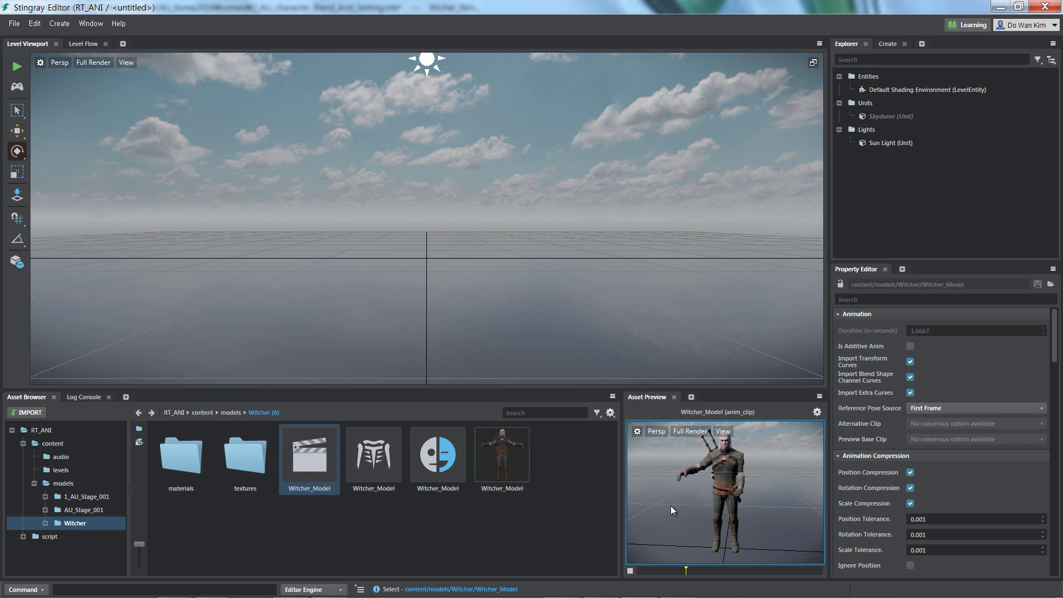
pyautogui.scroll(5, 742, 510)
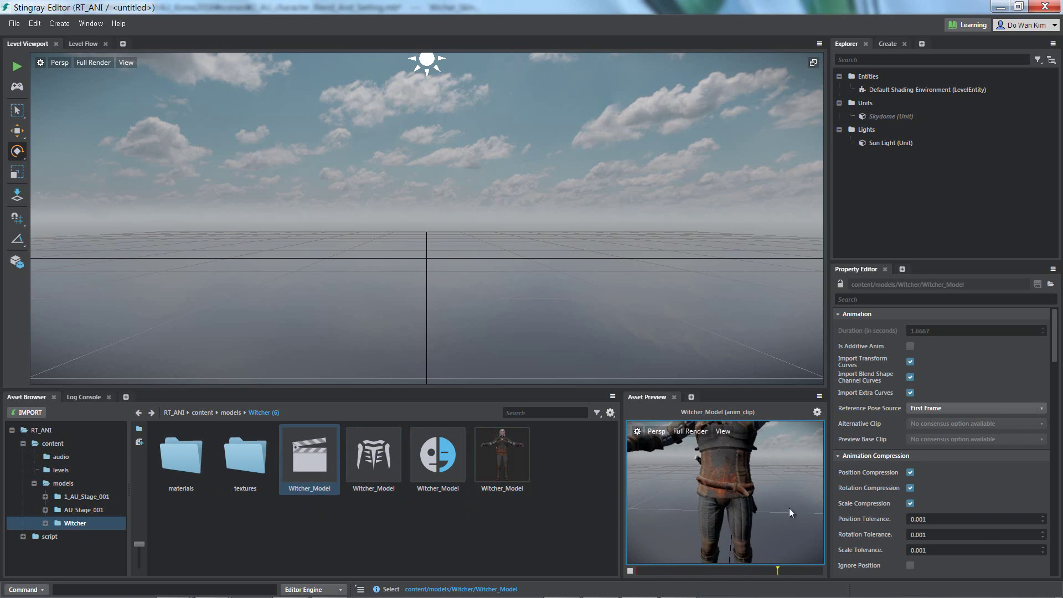
pyautogui.moveTo(789, 508); pyautogui.dragTo(759, 550, button='middle')
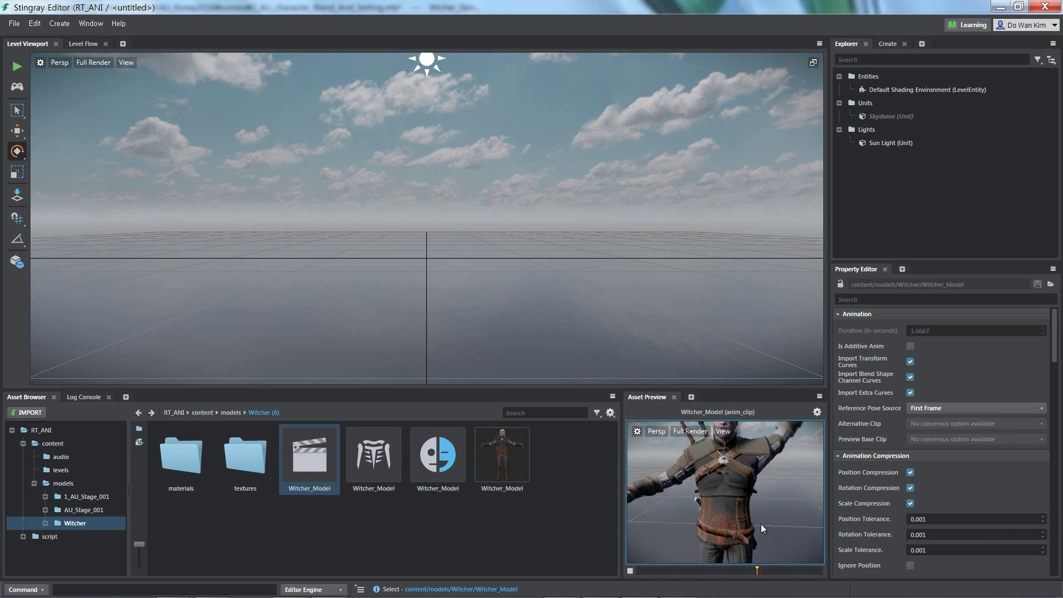
pyautogui.moveTo(766, 483)
pyautogui.mouseDown()
pyautogui.moveTo(638, 493)
pyautogui.moveTo(570, 457)
pyautogui.mouseUp()
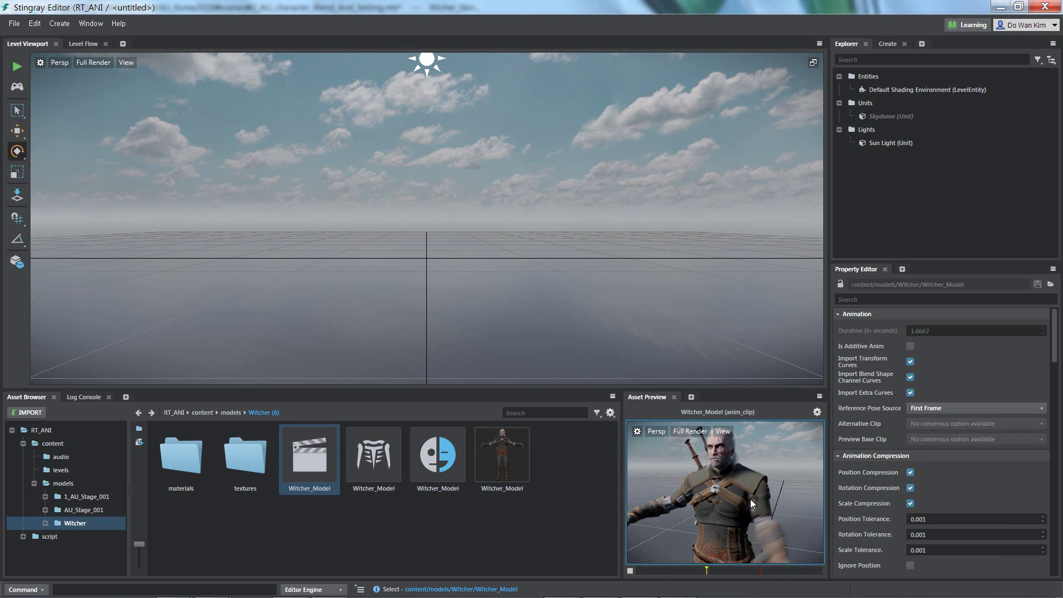
pyautogui.click(630, 571)
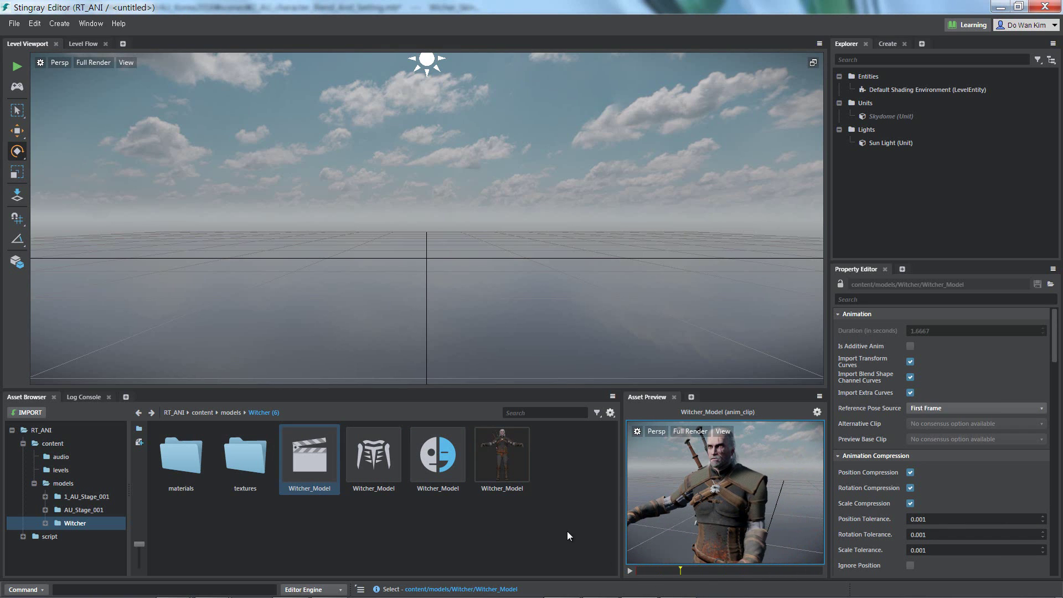
# Step: Inspect the Witcher_Model skeleton, blend shapes and unit assets in turn
pyautogui.click(374, 459)
pyautogui.click(444, 469)
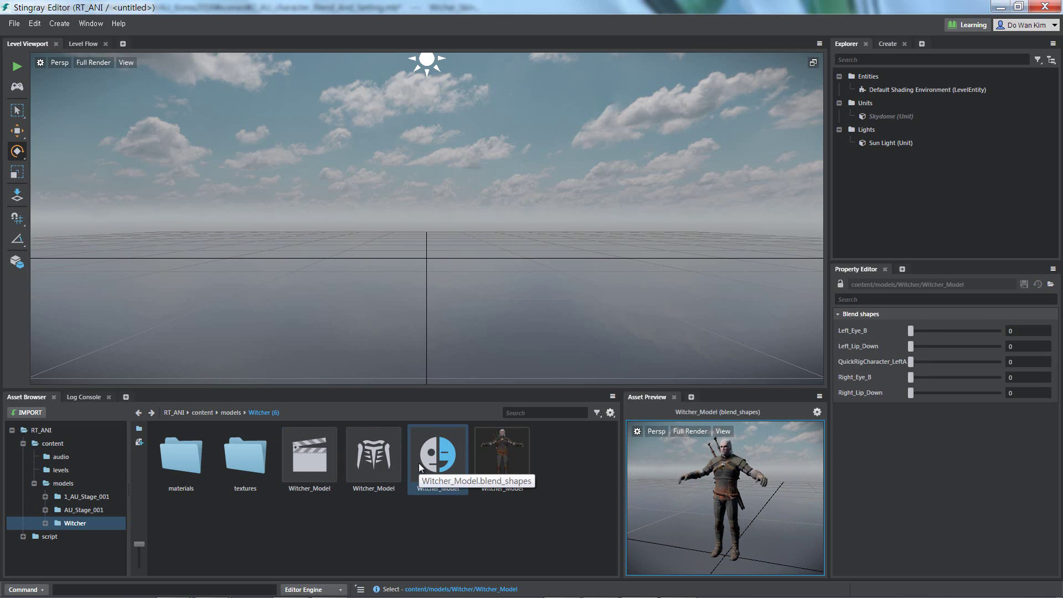
pyautogui.click(519, 456)
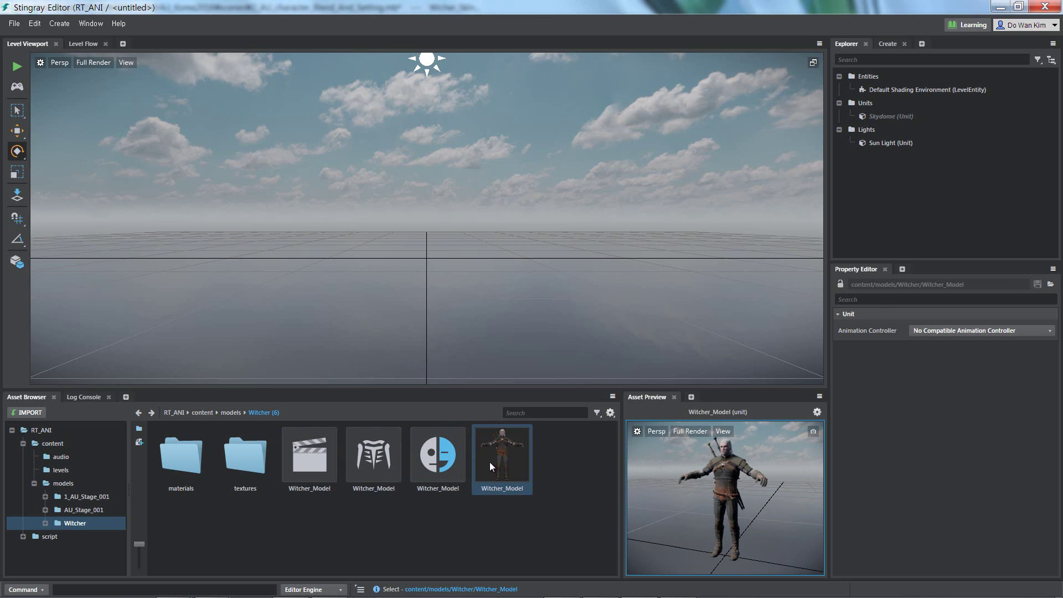
# Step: Place the Witcher_Model unit in the level at Translate X 0, Y 0 and frame it
pyautogui.moveTo(489, 462)
pyautogui.mouseDown()
pyautogui.moveTo(449, 260)
pyautogui.moveTo(430, 279)
pyautogui.mouseUp()
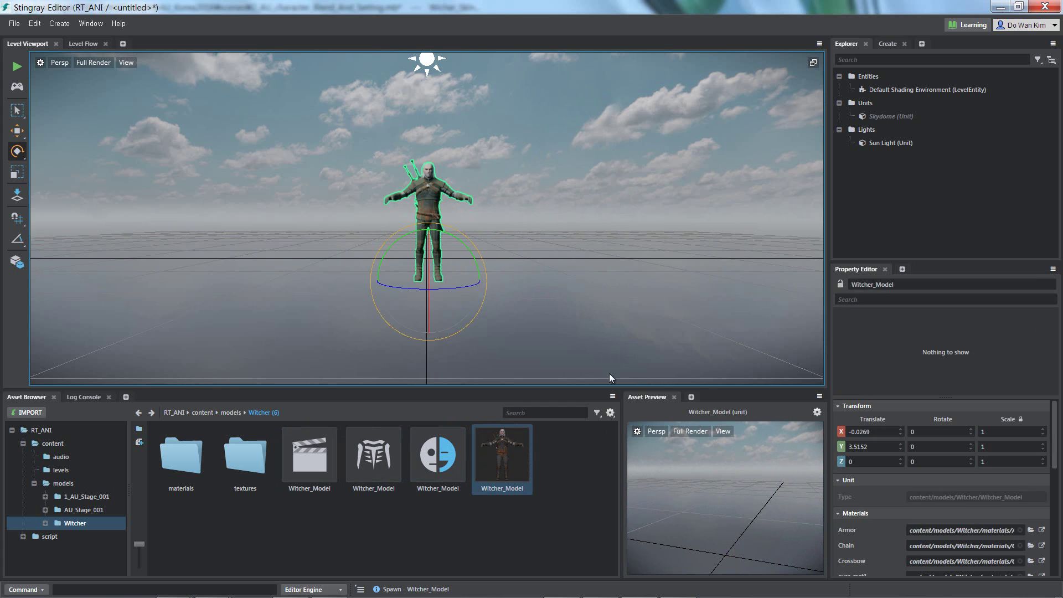
pyautogui.doubleClick(902, 433)
pyautogui.write('0')
pyautogui.press('Return')
pyautogui.doubleClick(902, 449)
pyautogui.write('0')
pyautogui.press('Return')
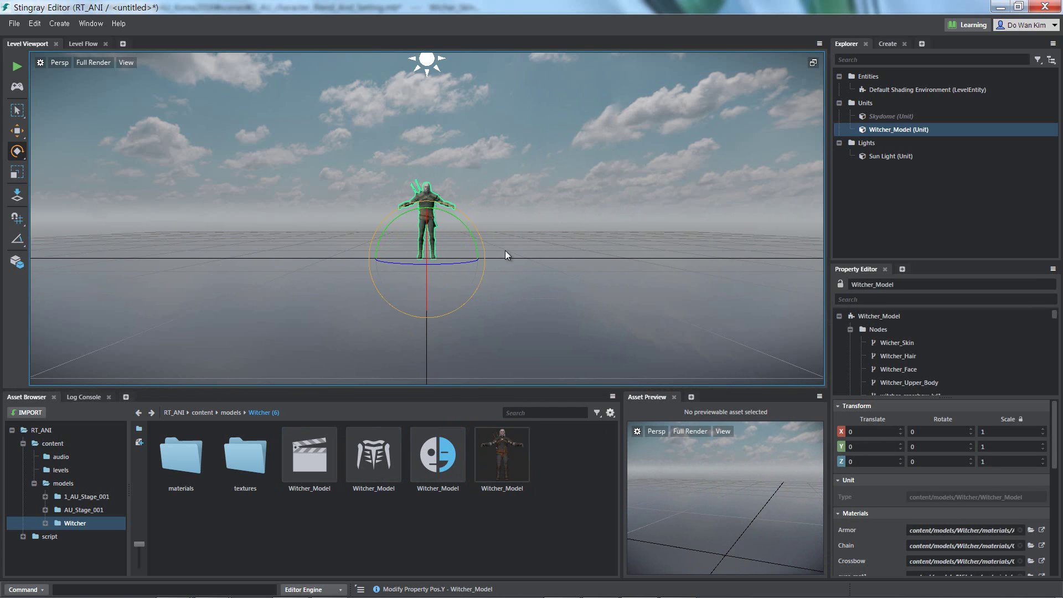
pyautogui.press('f')
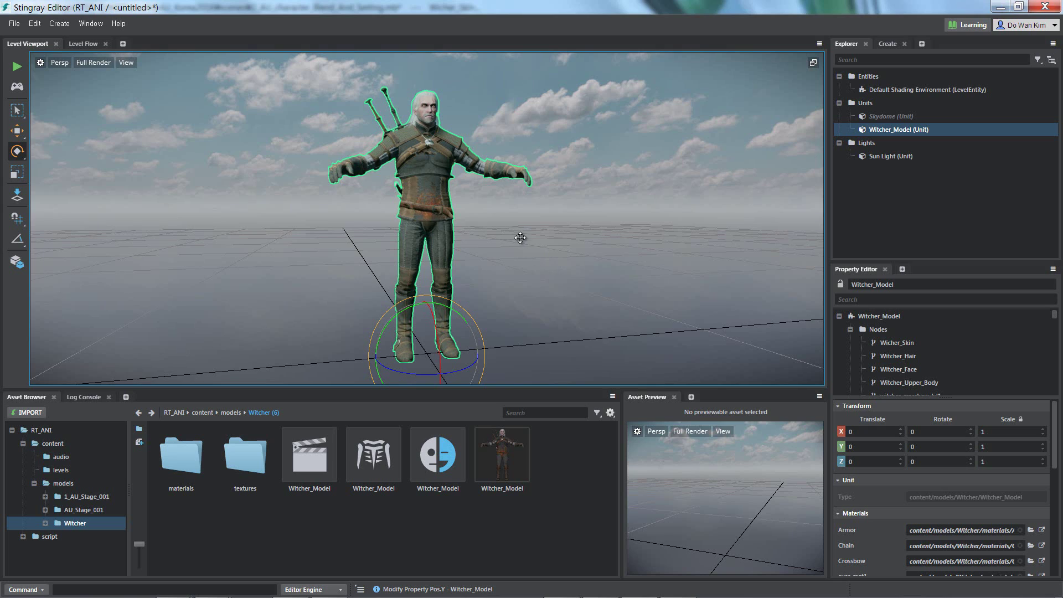
# Step: Look the placed character over from several angles and open the Witcher materials folder
pyautogui.scroll(10, 520, 238)
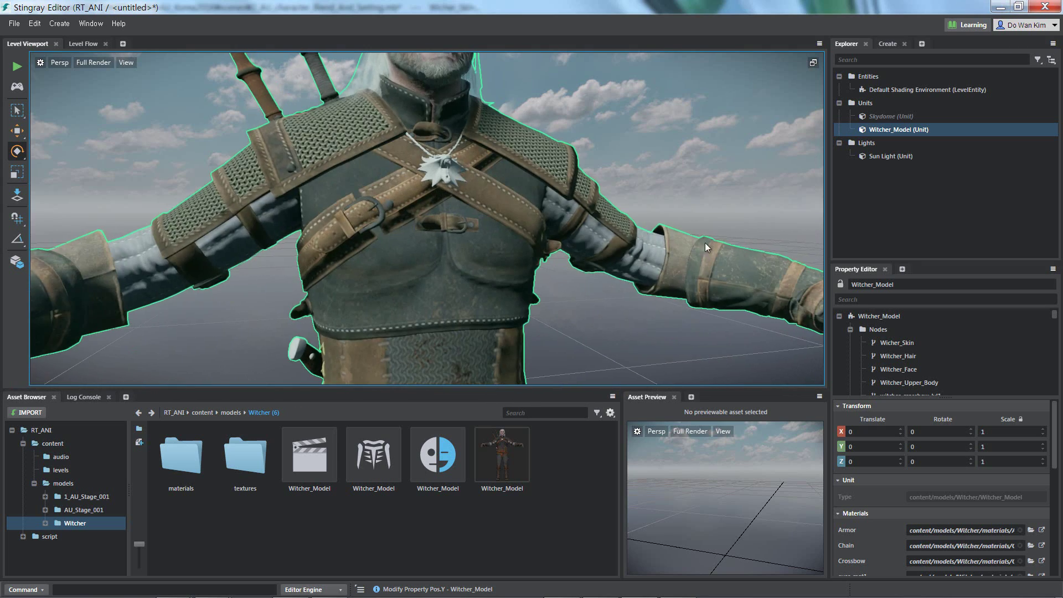
pyautogui.scroll(-10, 705, 242)
pyautogui.moveTo(438, 231)
pyautogui.keyDown('alt'); pyautogui.mouseDown()
pyautogui.moveTo(756, 244)
pyautogui.moveTo(613, 368)
pyautogui.moveTo(463, 253)
pyautogui.moveTo(431, 275)
pyautogui.moveTo(450, 269)
pyautogui.moveTo(527, 290)
pyautogui.mouseUp(); pyautogui.keyUp('alt')
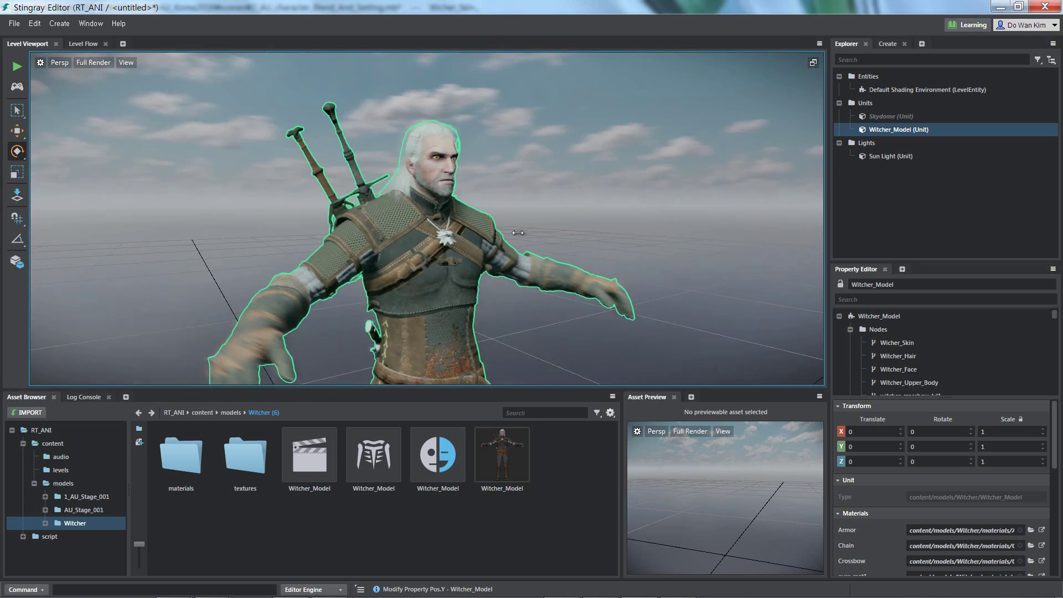
pyautogui.scroll(5, 755, 244)
pyautogui.scroll(3, 463, 254)
pyautogui.scroll(3, 493, 319)
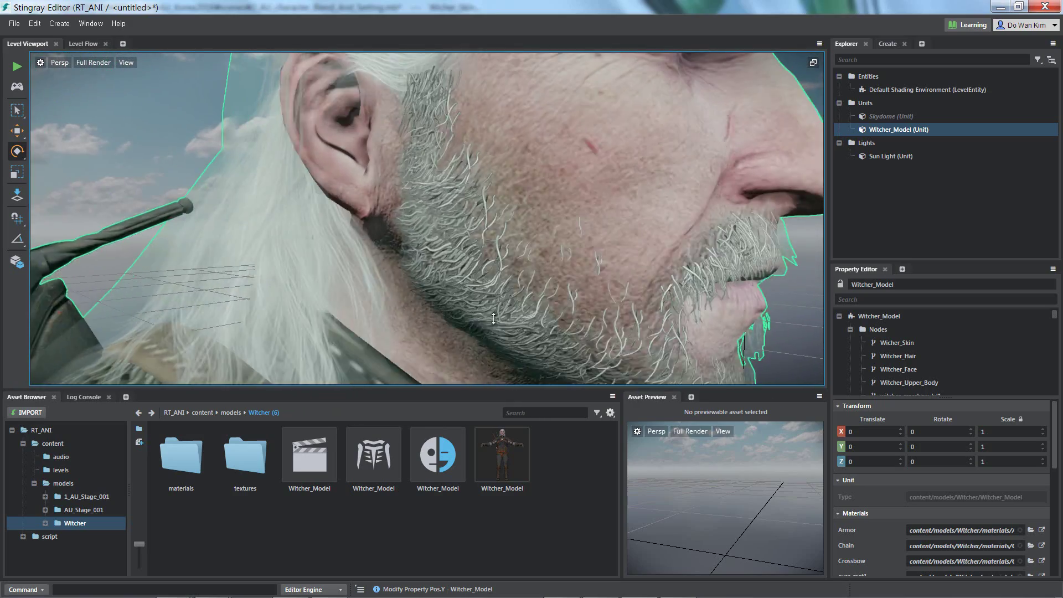
pyautogui.scroll(-5, 493, 319)
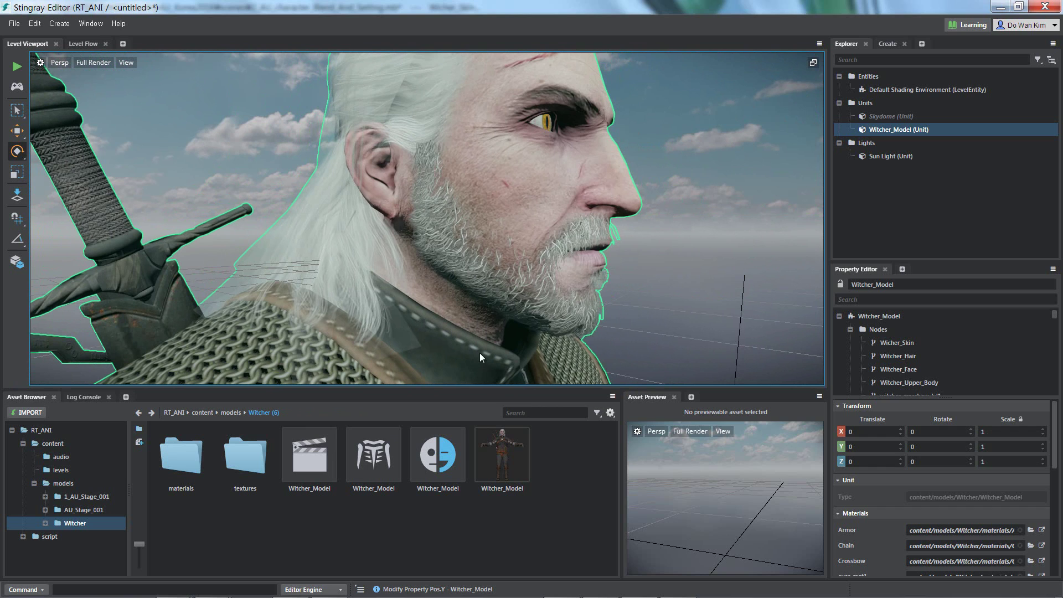
pyautogui.doubleClick(181, 451)
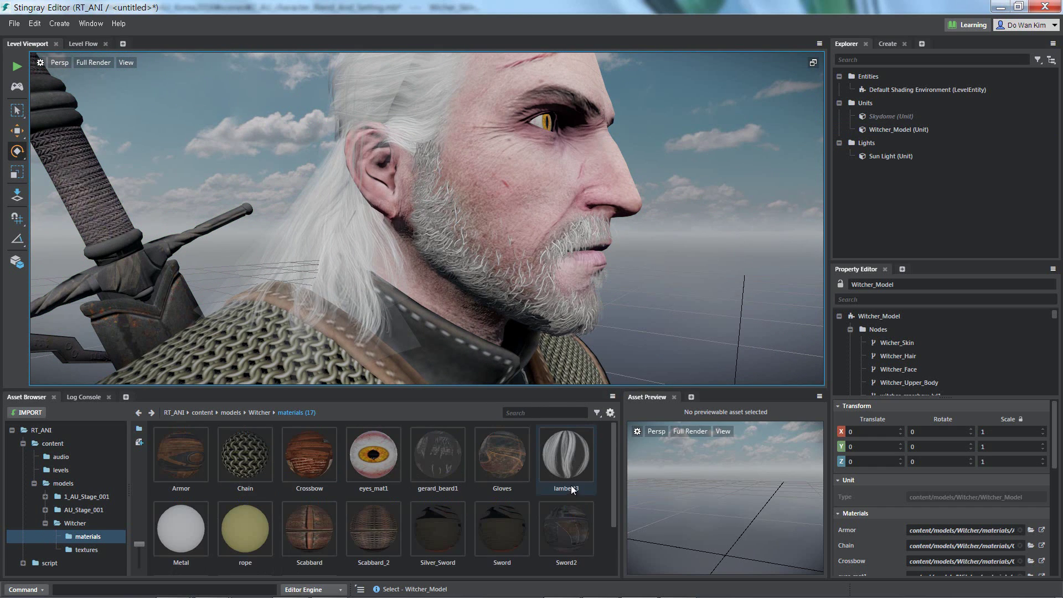
# Step: Select the lambert3 material and make it unique
pyautogui.click(568, 468)
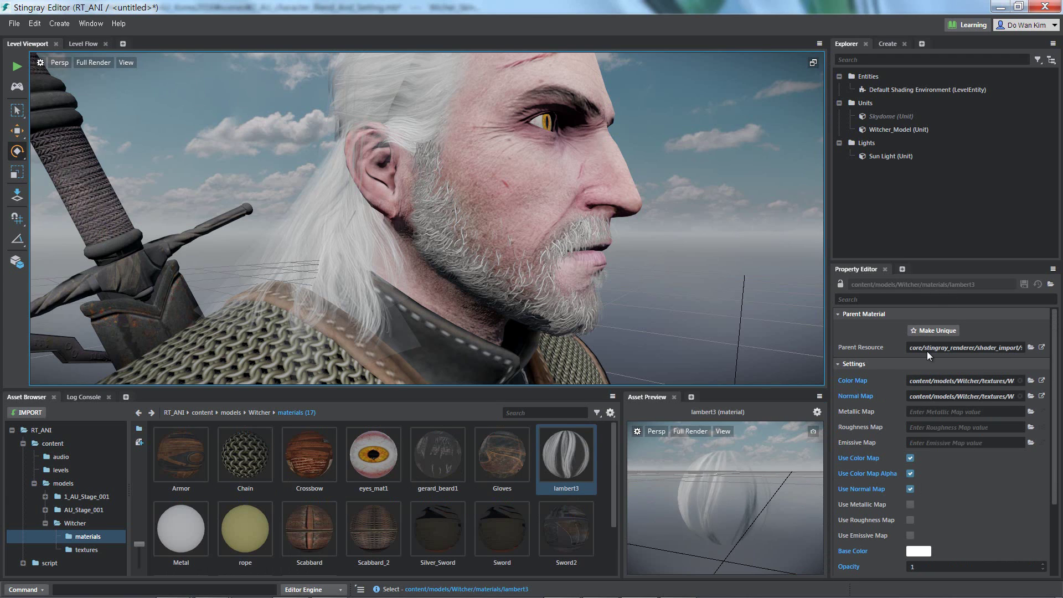
pyautogui.click(935, 333)
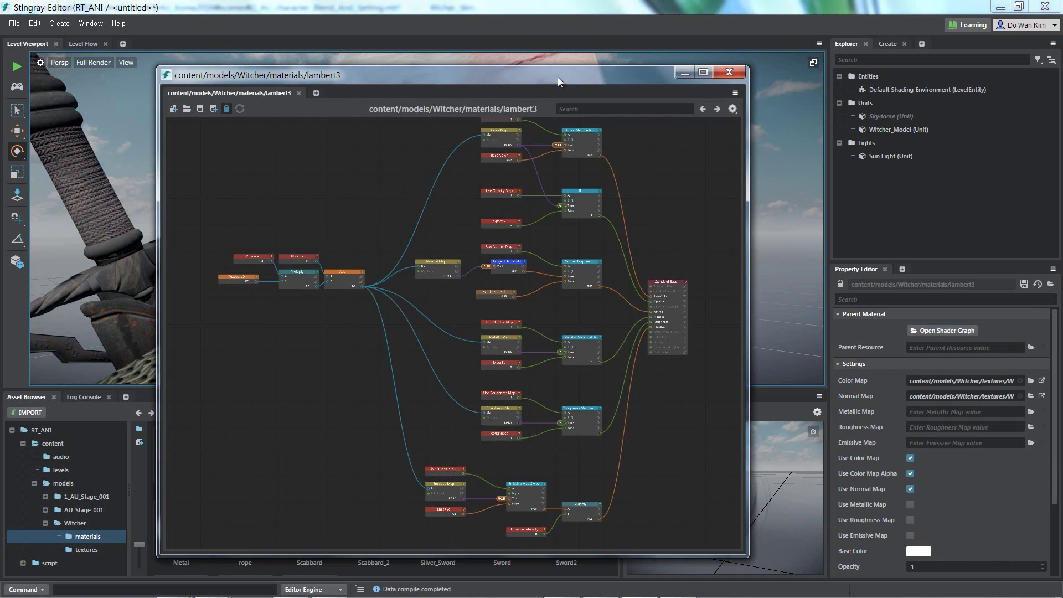
# Step: Set the lambert3 Standard Base node's Blend Mode to Transparent Fade
pyautogui.moveTo(558, 81); pyautogui.dragTo(327, 210)
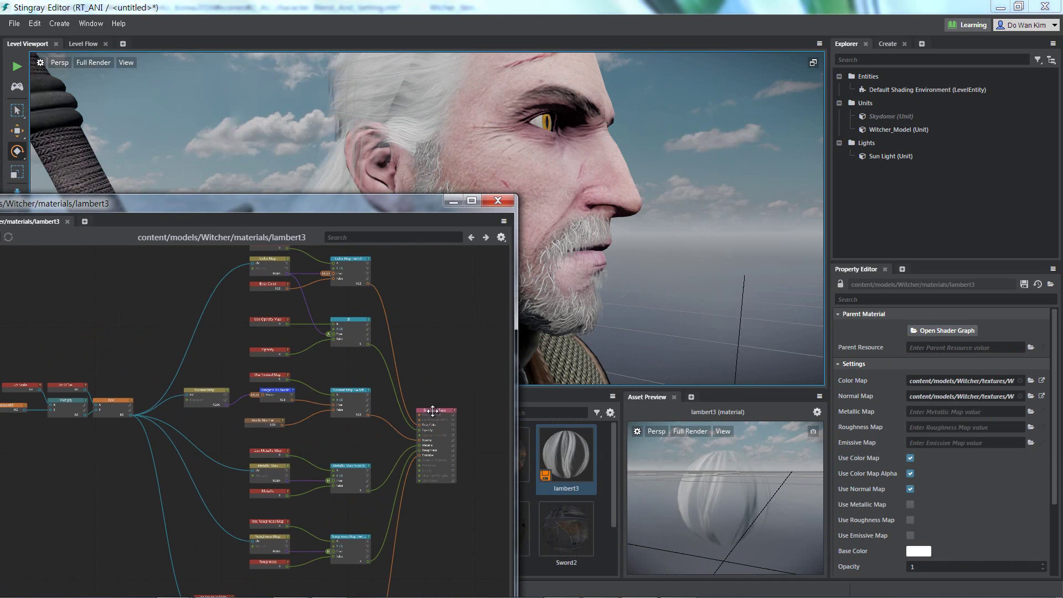
pyautogui.click(433, 409)
pyautogui.moveTo(389, 201); pyautogui.dragTo(388, 350)
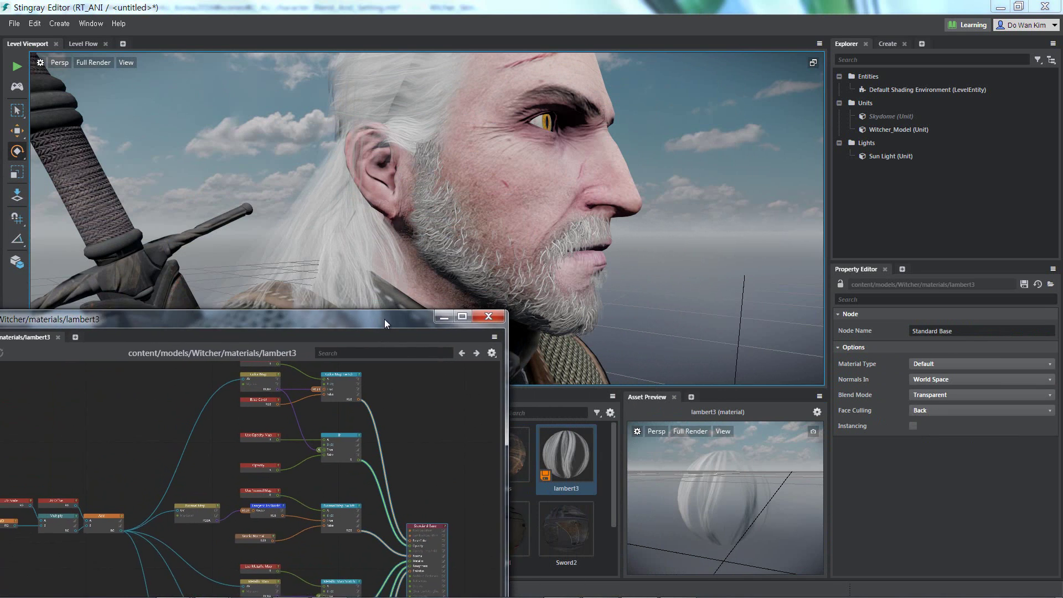
pyautogui.keyDown('alt'); pyautogui.moveTo(470, 251); pyautogui.dragTo(421, 253); pyautogui.keyUp('alt')
pyautogui.keyDown('alt'); pyautogui.moveTo(421, 253); pyautogui.dragTo(445, 258, button='right'); pyautogui.keyUp('alt')
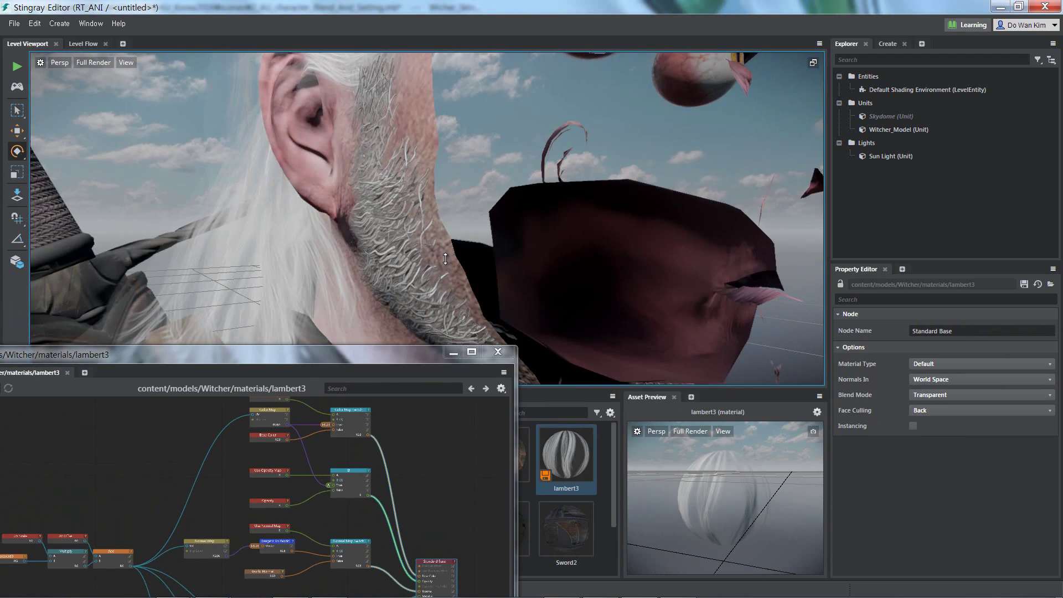
pyautogui.keyDown('alt'); pyautogui.moveTo(521, 255); pyautogui.dragTo(511, 260, button='right'); pyautogui.keyUp('alt')
pyautogui.moveTo(511, 260)
pyautogui.keyDown('alt'); pyautogui.mouseDown(button='middle')
pyautogui.moveTo(590, 122)
pyautogui.moveTo(749, 279)
pyautogui.mouseUp(button='middle'); pyautogui.keyUp('alt')
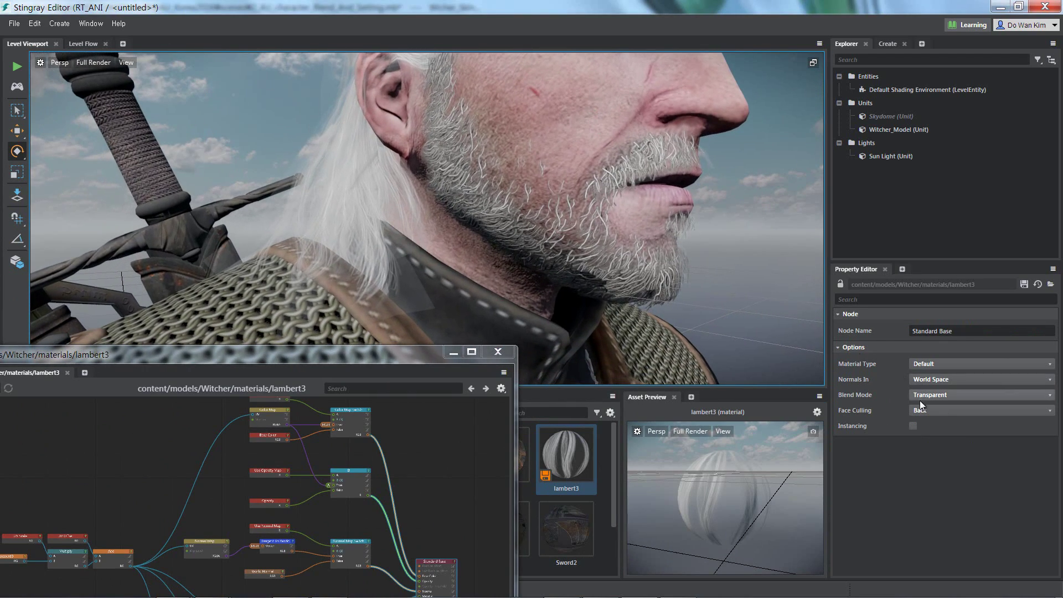
pyautogui.click(938, 395)
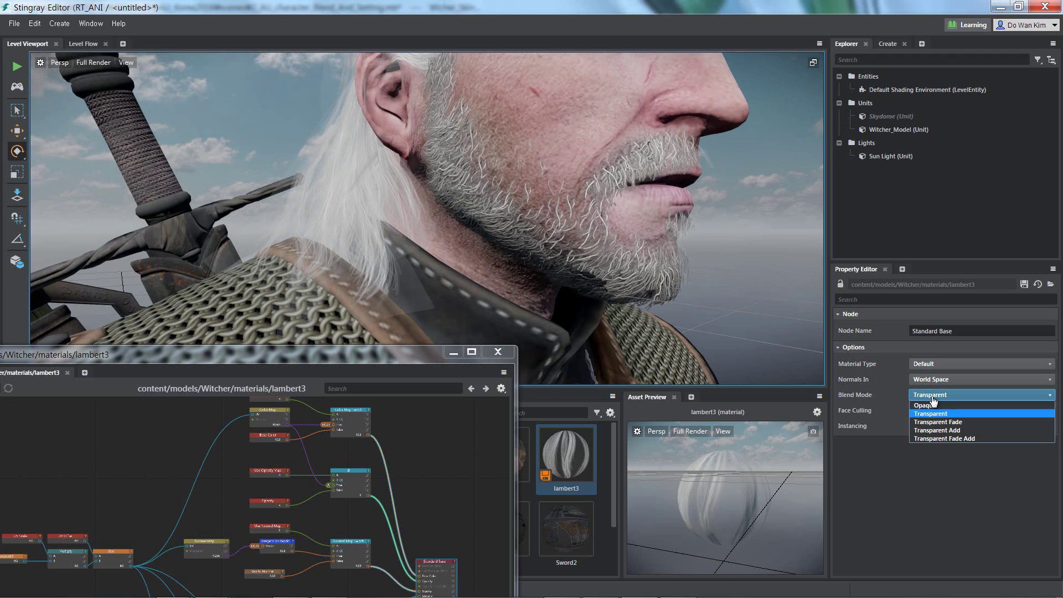
pyautogui.click(953, 423)
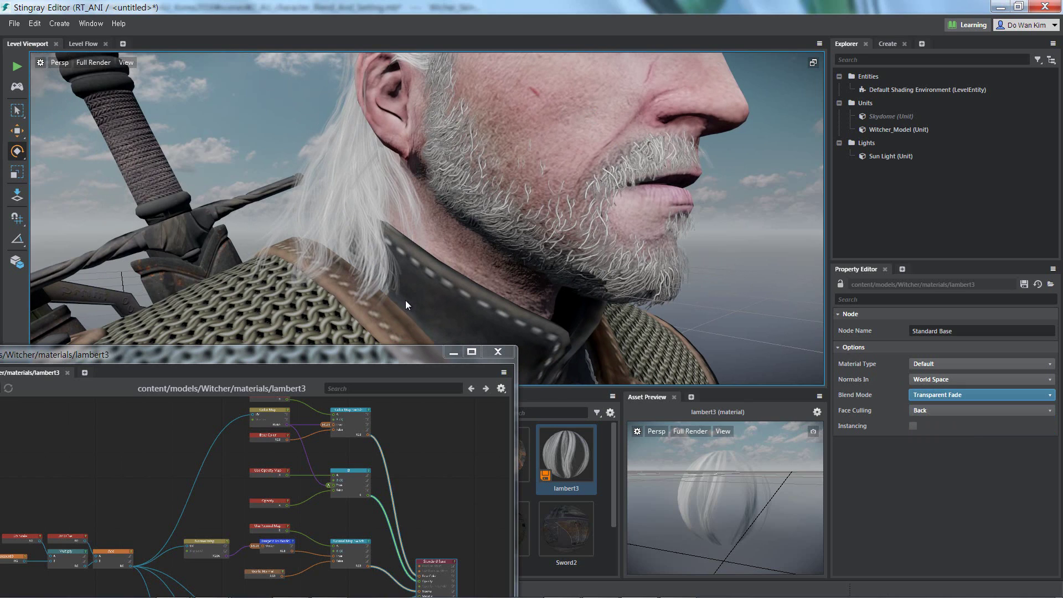
# Step: Set Face Culling to None (double sided) and close the Shader Graph Editor
pyautogui.keyDown('alt'); pyautogui.moveTo(484, 281); pyautogui.dragTo(512, 268); pyautogui.keyUp('alt')
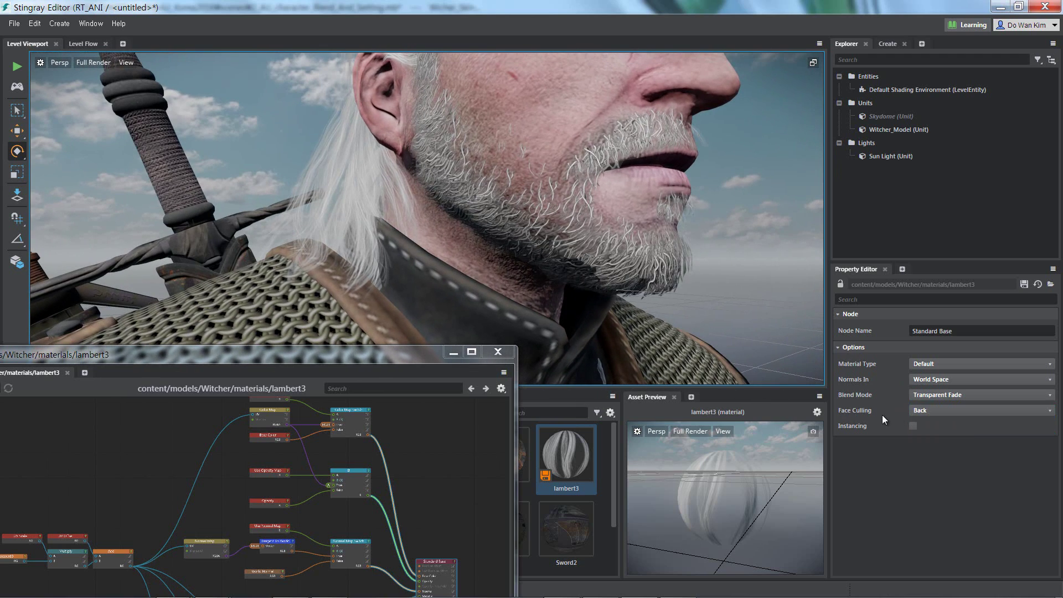
pyautogui.click(941, 410)
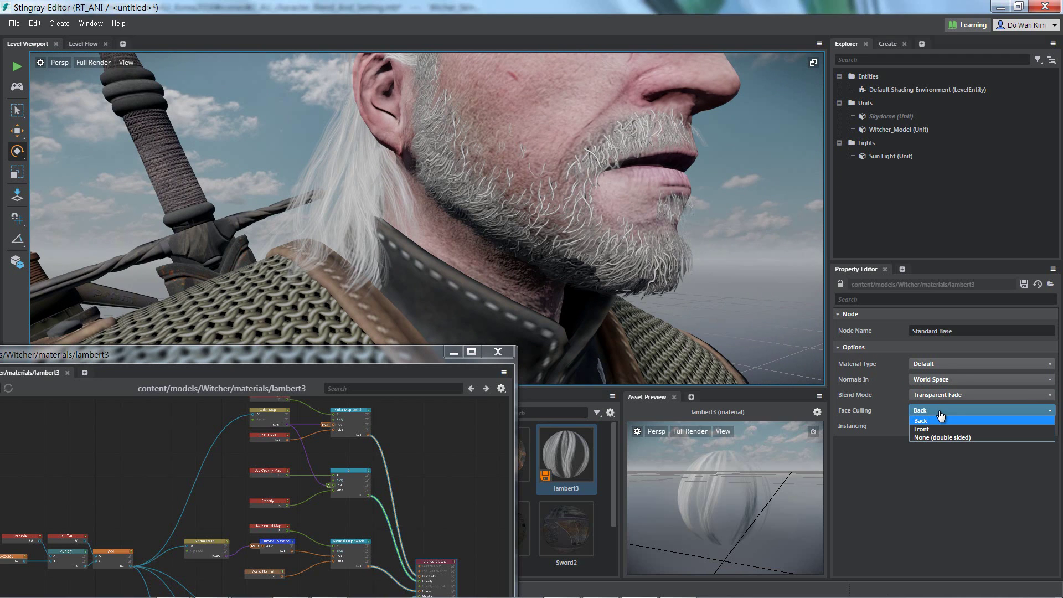
pyautogui.click(978, 437)
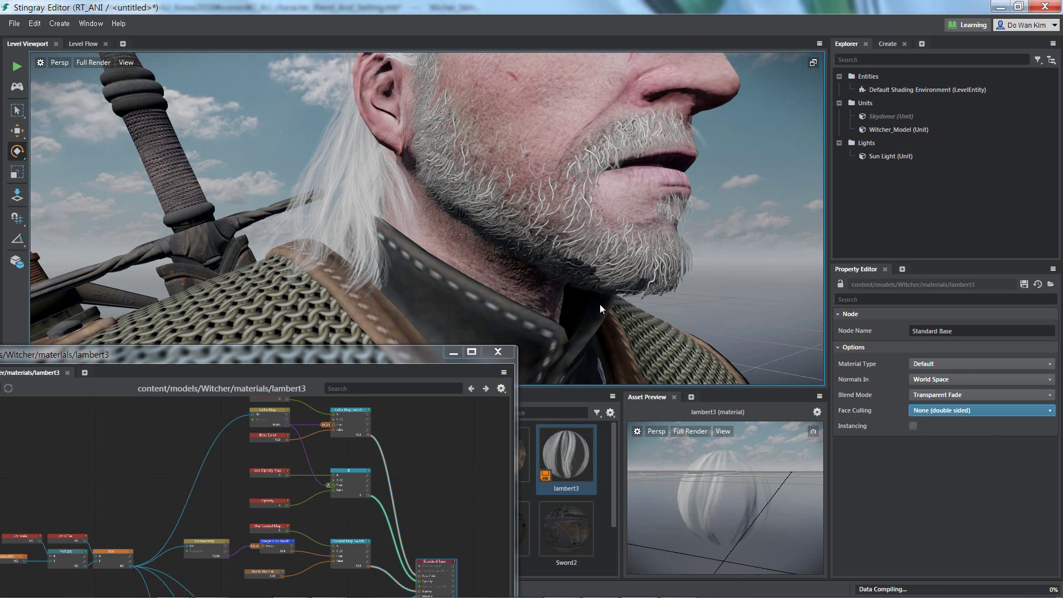
pyautogui.click(507, 353)
pyautogui.click(507, 352)
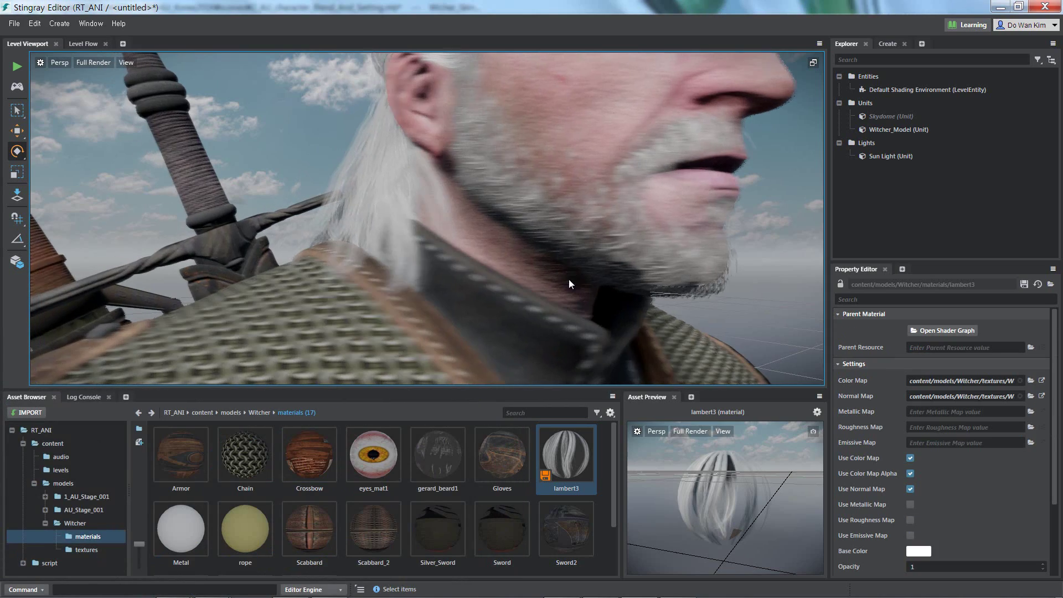
# Step: Frame the character in the viewport and save the lambert3 material changes
pyautogui.moveTo(570, 280)
pyautogui.keyDown('alt'); pyautogui.mouseDown()
pyautogui.moveTo(372, 260)
pyautogui.moveTo(504, 272)
pyautogui.mouseUp(); pyautogui.keyUp('alt')
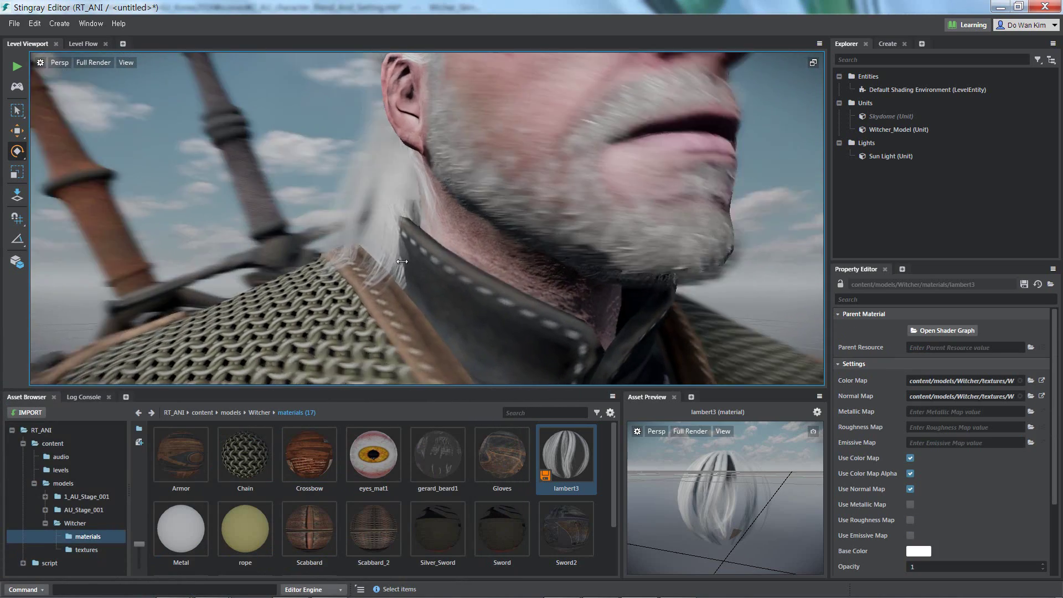
pyautogui.press('f')
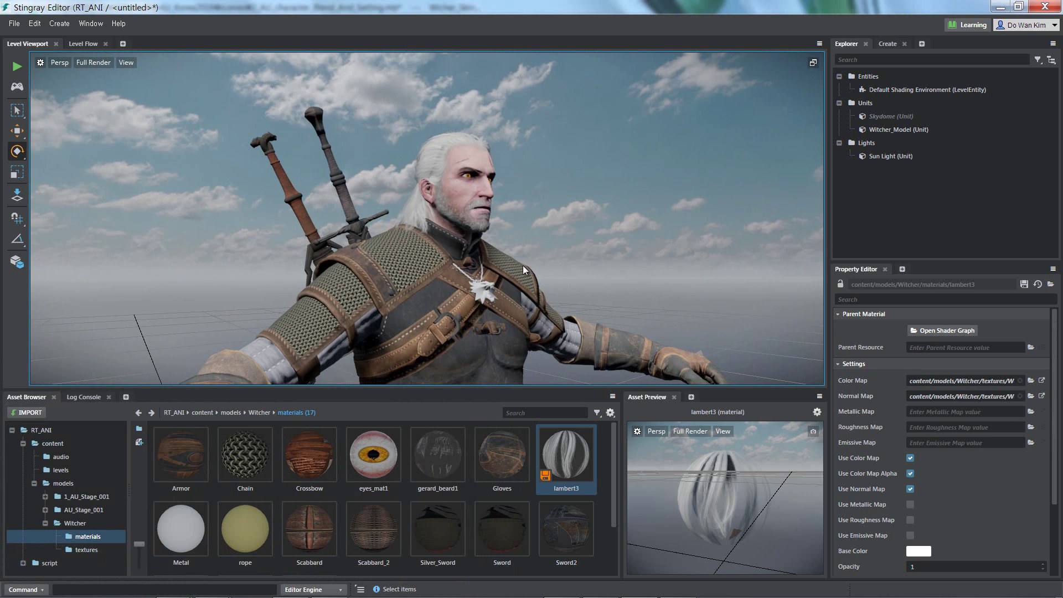
pyautogui.click(1024, 284)
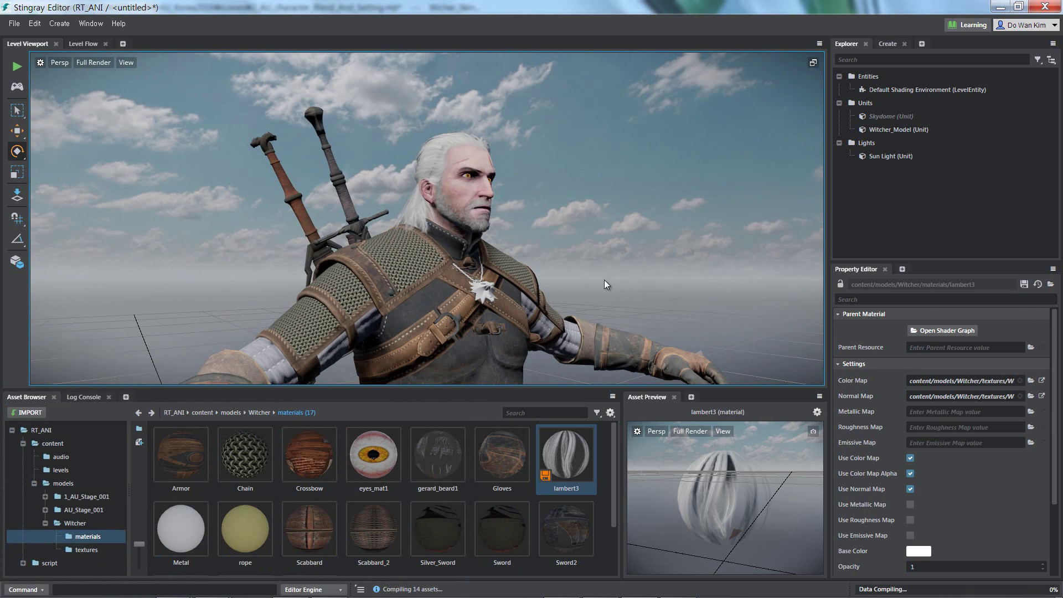
# Step: Show the six Witcher folder assets in the Asset Browser while reframing the character
pyautogui.keyDown('alt'); pyautogui.moveTo(566, 280); pyautogui.dragTo(614, 279); pyautogui.keyUp('alt')
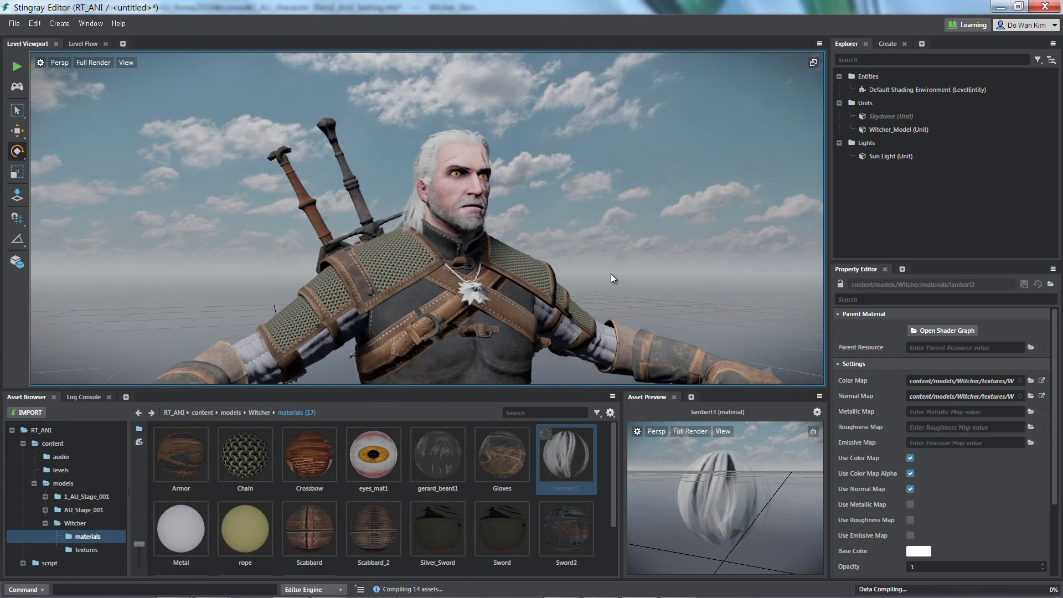
pyautogui.keyDown('alt'); pyautogui.moveTo(613, 279); pyautogui.dragTo(569, 313, button='right'); pyautogui.keyUp('alt')
pyautogui.keyDown('alt'); pyautogui.moveTo(569, 314); pyautogui.dragTo(570, 236, button='middle'); pyautogui.keyUp('alt')
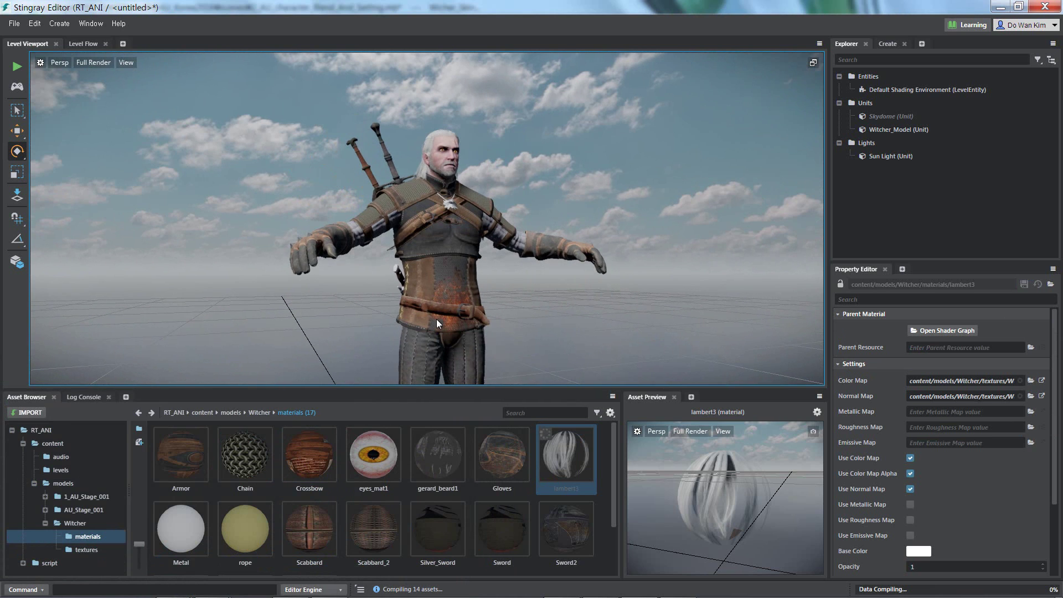
pyautogui.click(85, 523)
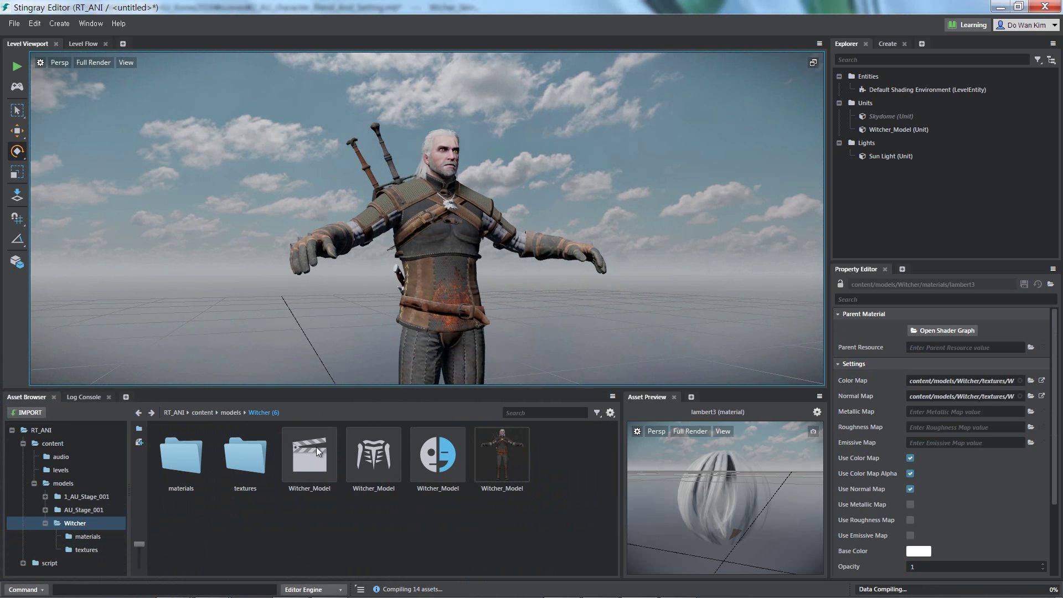
pyautogui.keyDown('alt'); pyautogui.moveTo(405, 315); pyautogui.dragTo(530, 344, button='right'); pyautogui.keyUp('alt')
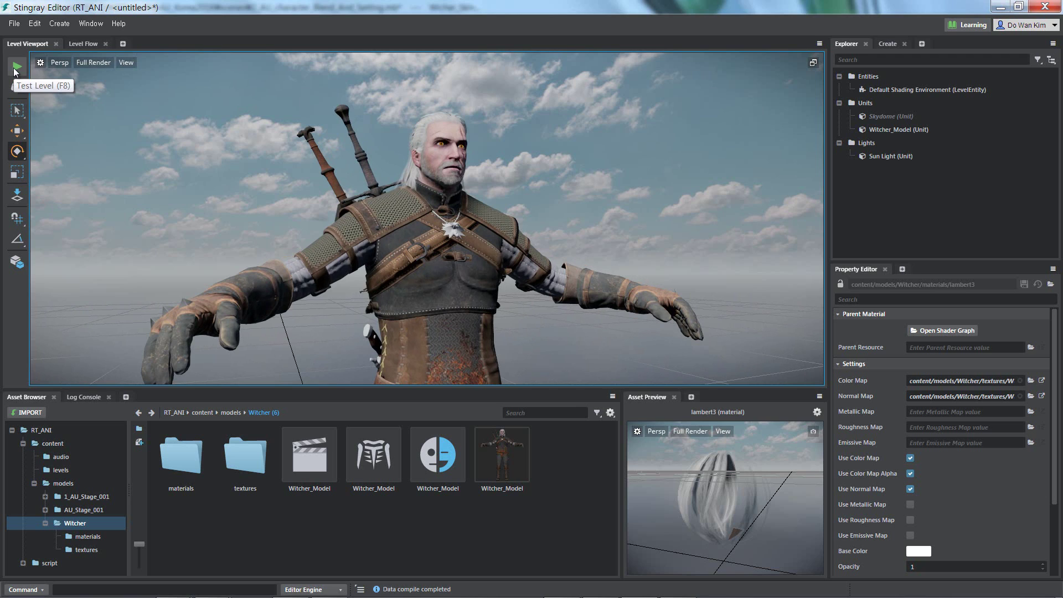
# Step: Test-run the level, close the game window, and select the Witcher_Model unit asset
pyautogui.click(16, 70)
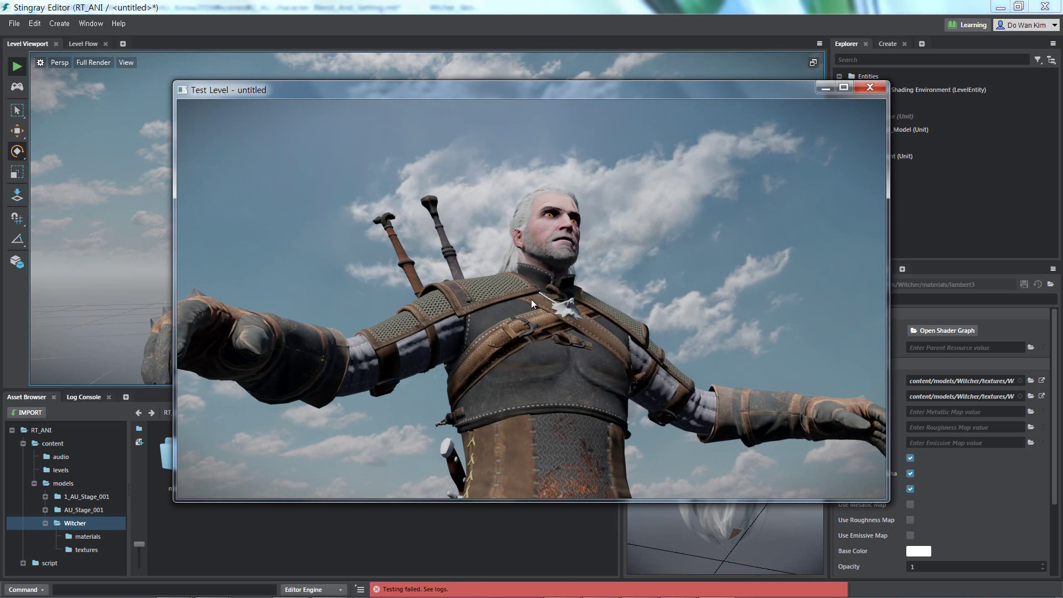
pyautogui.press('Escape')
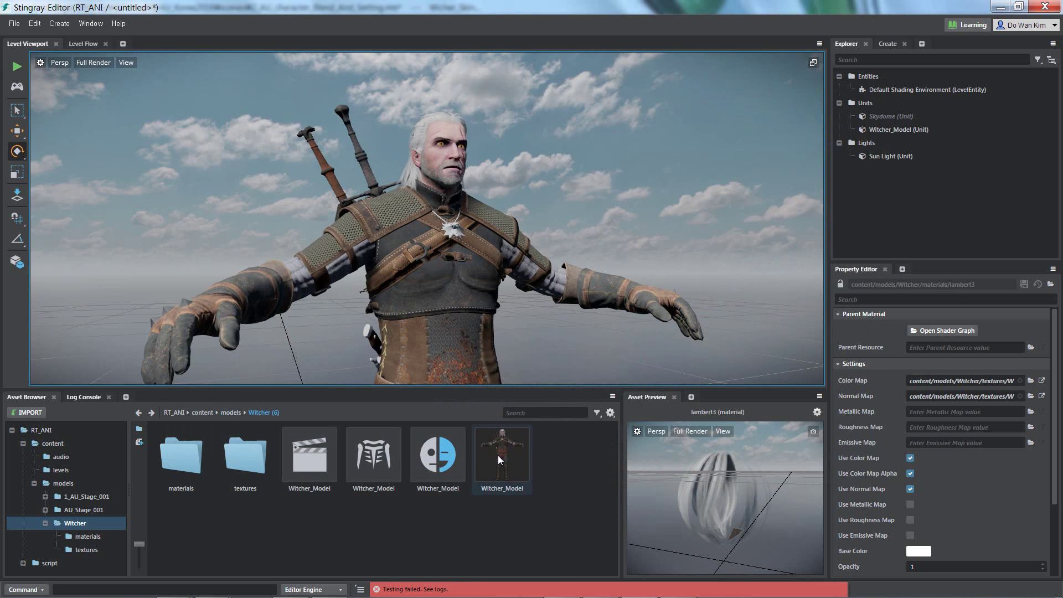
pyautogui.click(509, 447)
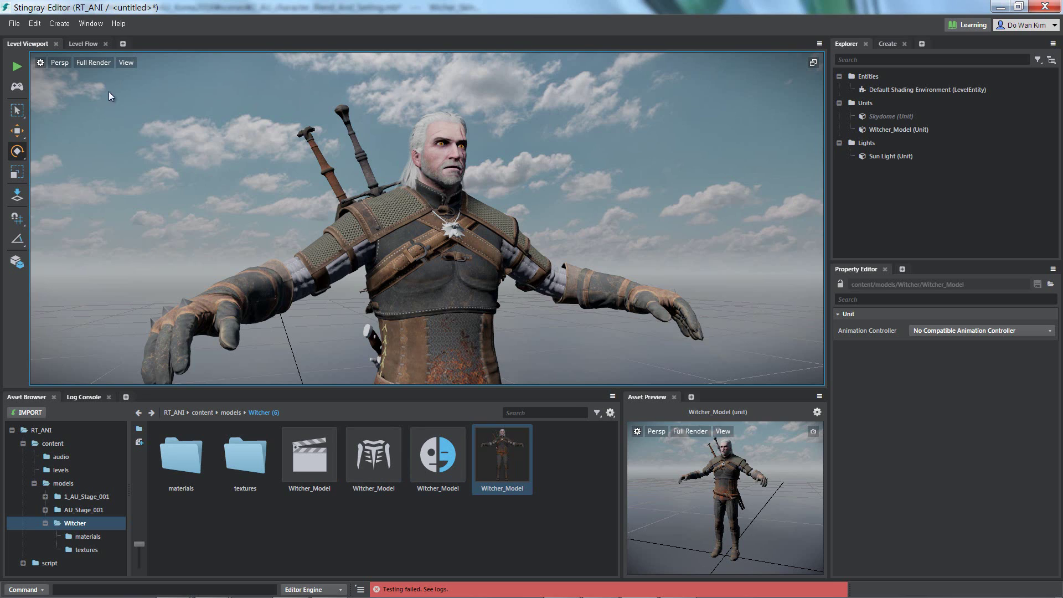
# Step: In Level Flow, add and arrange Level Unit, Play Animation Clip and Level Loaded nodes
pyautogui.click(86, 42)
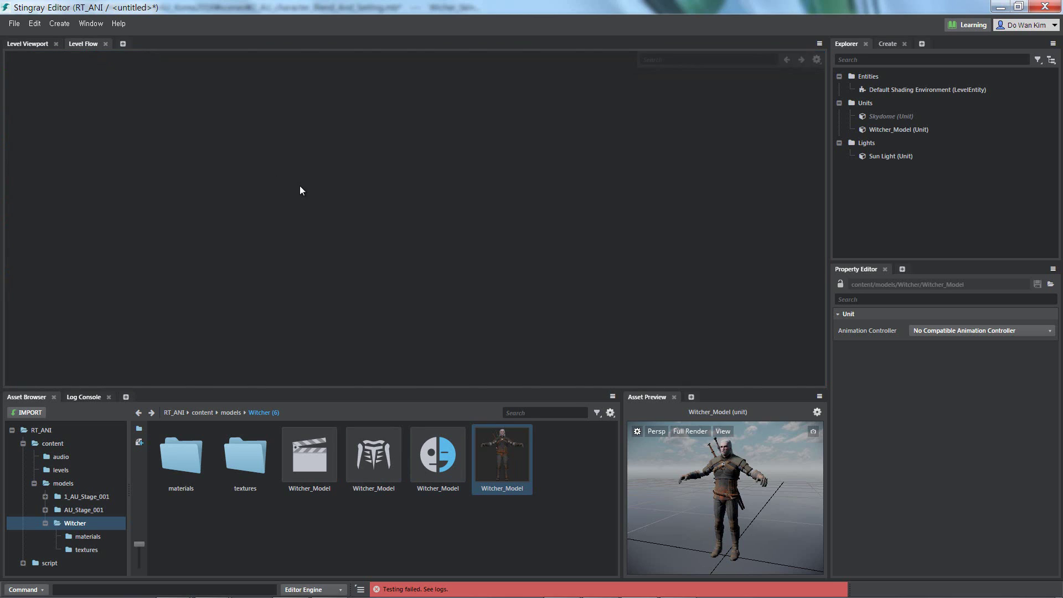
pyautogui.rightClick(338, 214)
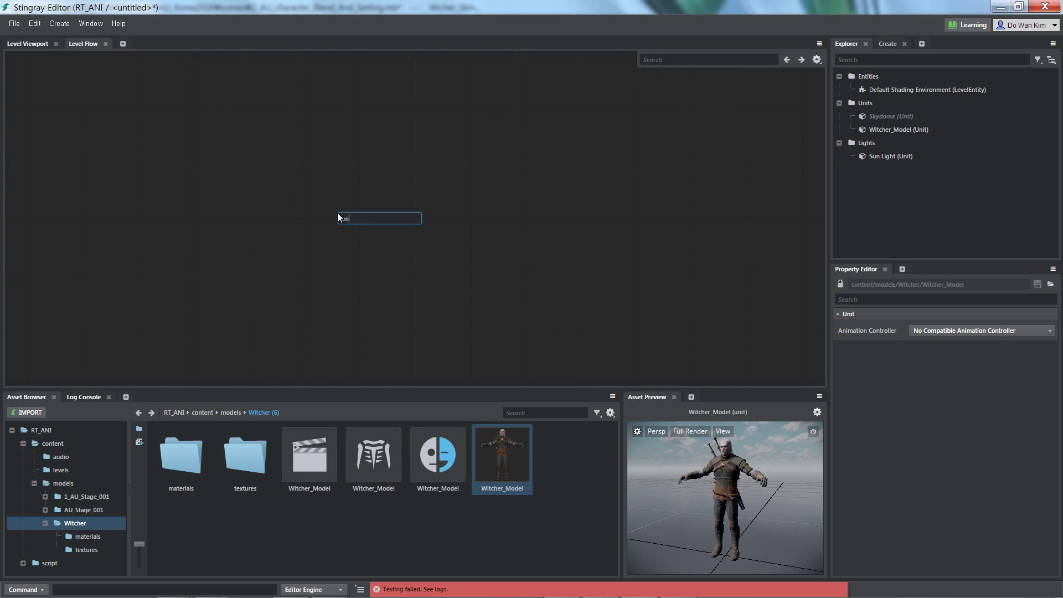
pyautogui.write('i')
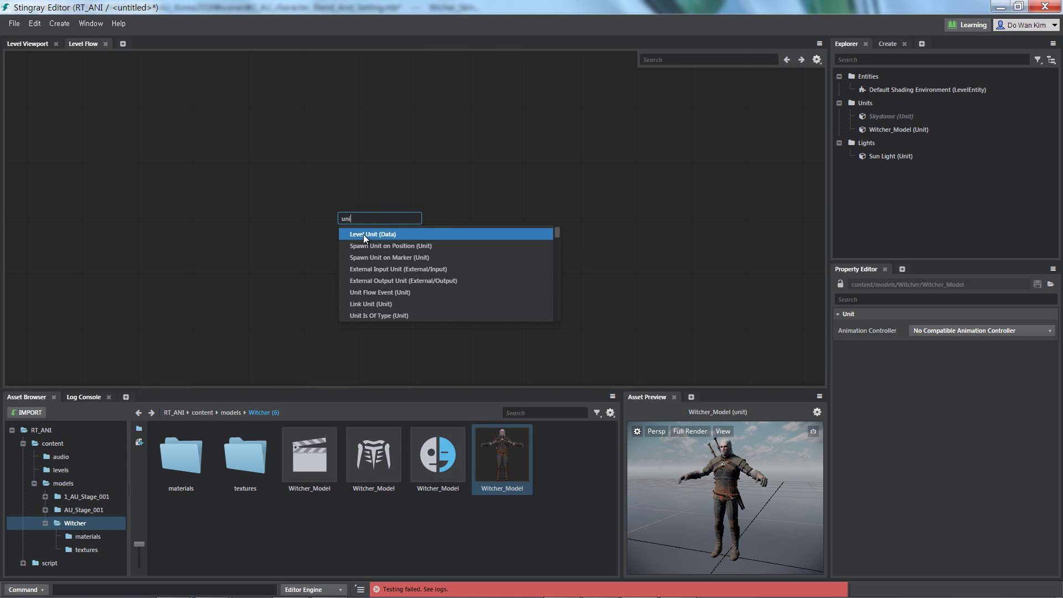
pyautogui.click(363, 234)
pyautogui.moveTo(365, 223); pyautogui.dragTo(293, 120)
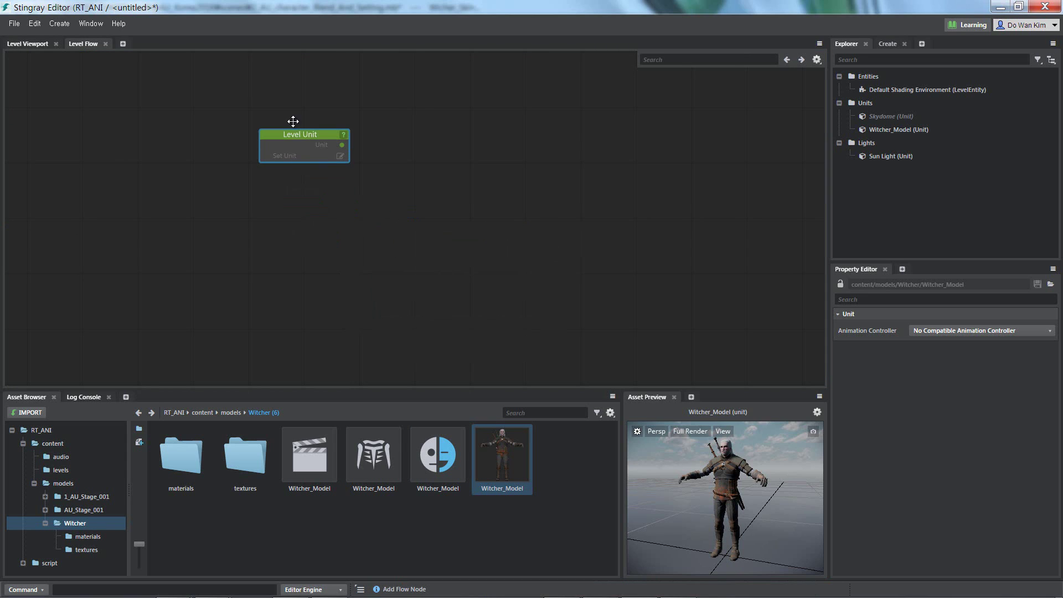
pyautogui.rightClick(378, 195)
pyautogui.write('play')
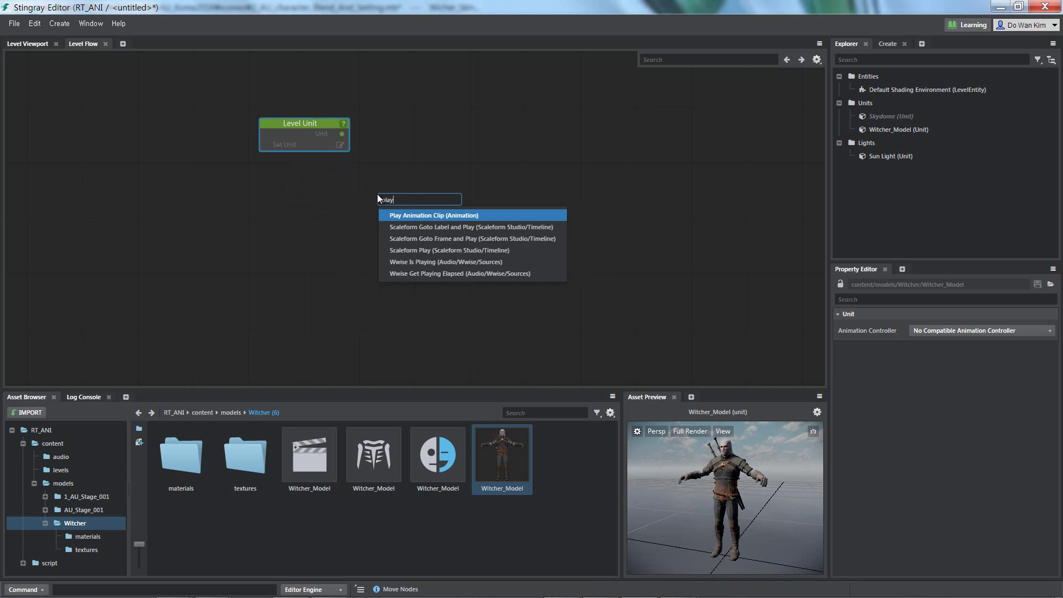
pyautogui.press('Return')
pyautogui.moveTo(410, 195); pyautogui.dragTo(414, 119)
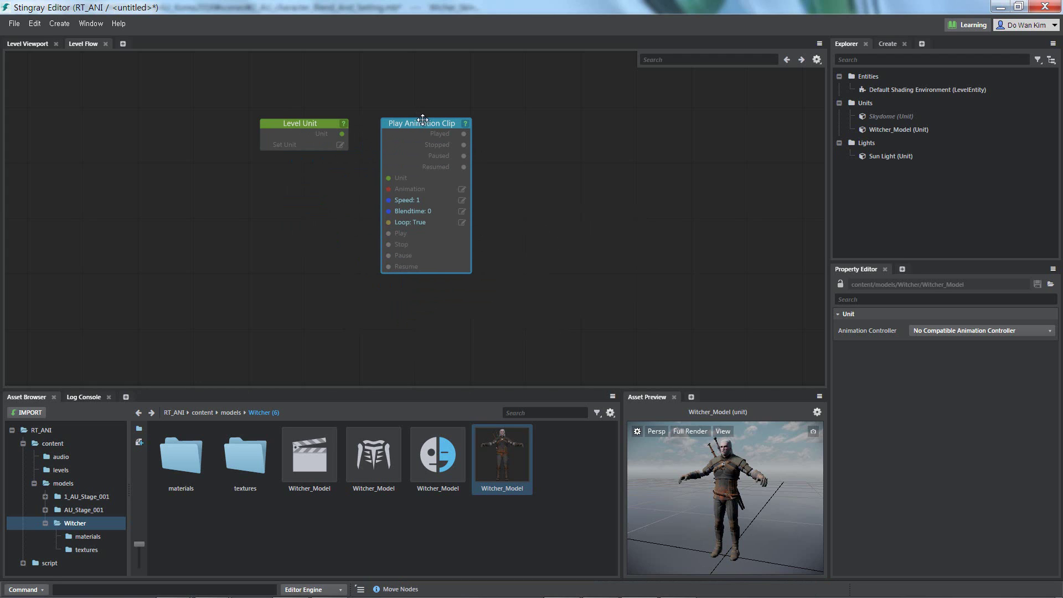
pyautogui.doubleClick(428, 122)
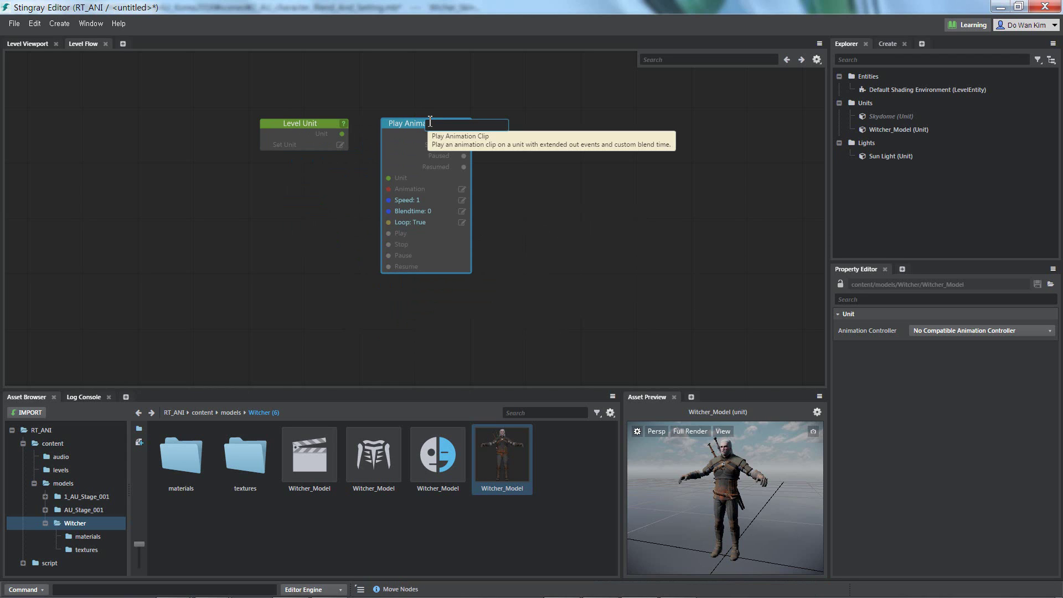
pyautogui.write('level l')
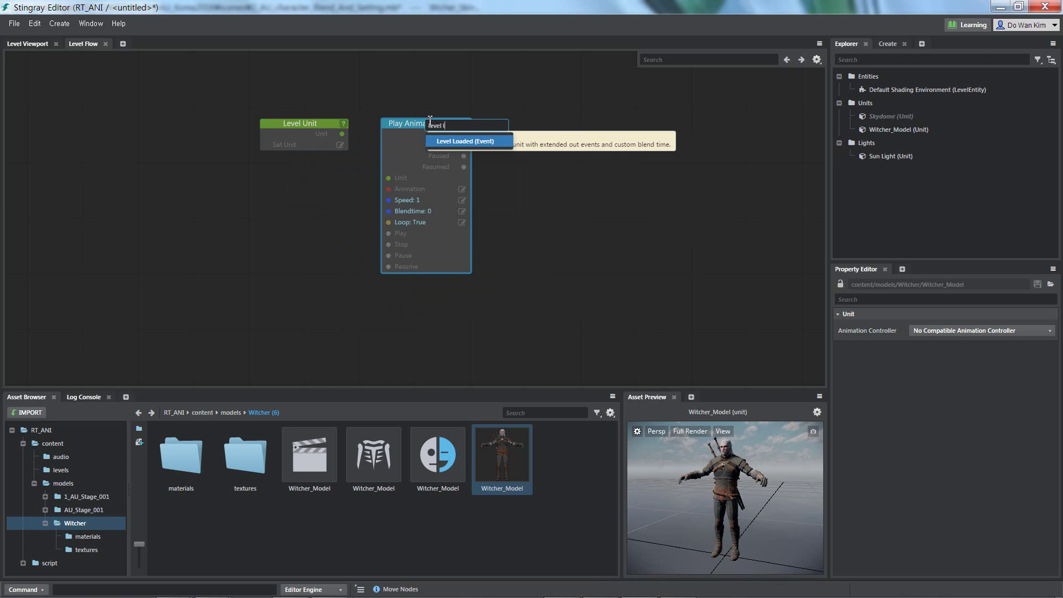
pyautogui.press('Return')
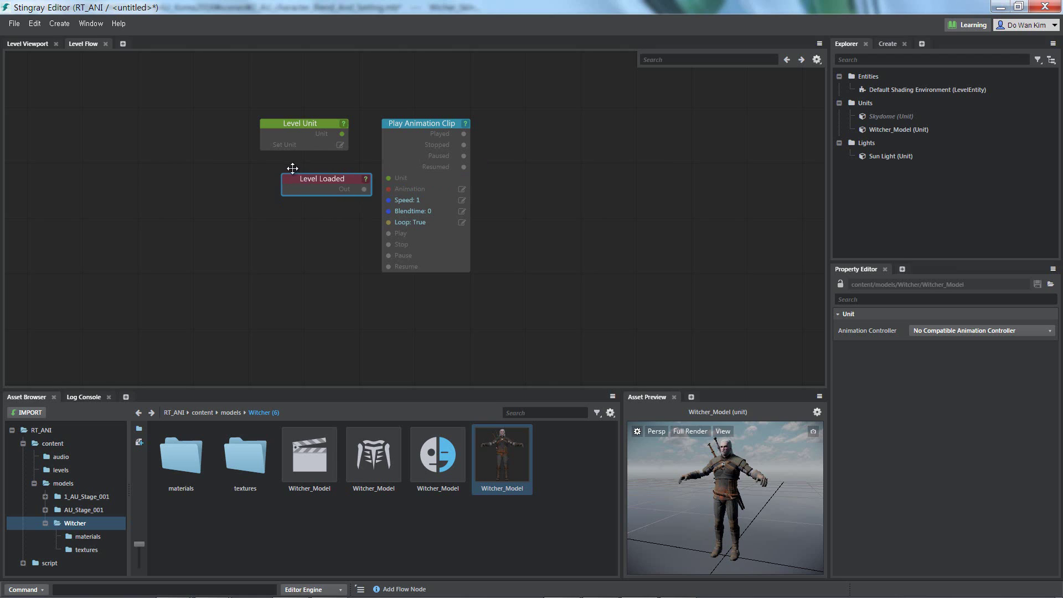
pyautogui.moveTo(284, 167)
pyautogui.mouseDown()
pyautogui.moveTo(375, 239)
pyautogui.moveTo(388, 233)
pyautogui.mouseUp()
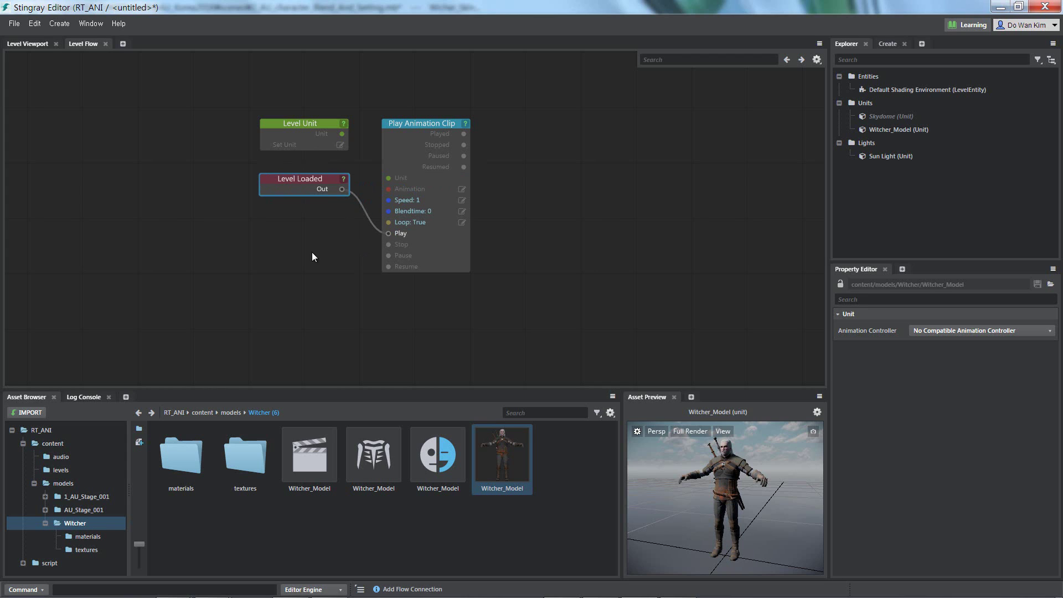
# Step: Wire Level Unit into the clip's Unit and set both unit and animation to Witcher_Model
pyautogui.moveTo(342, 134); pyautogui.dragTo(389, 177)
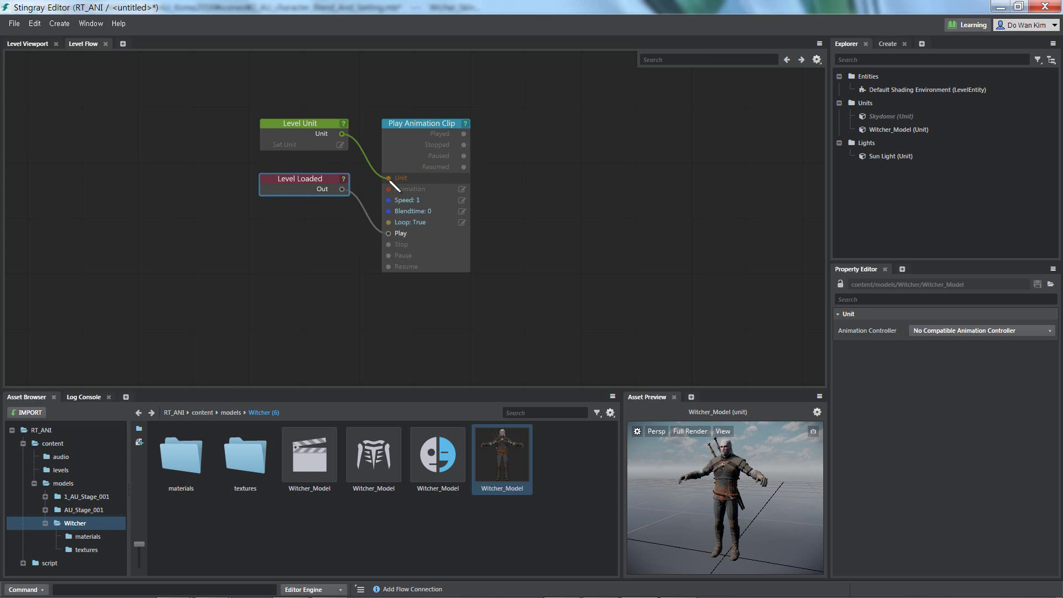
pyautogui.click(340, 144)
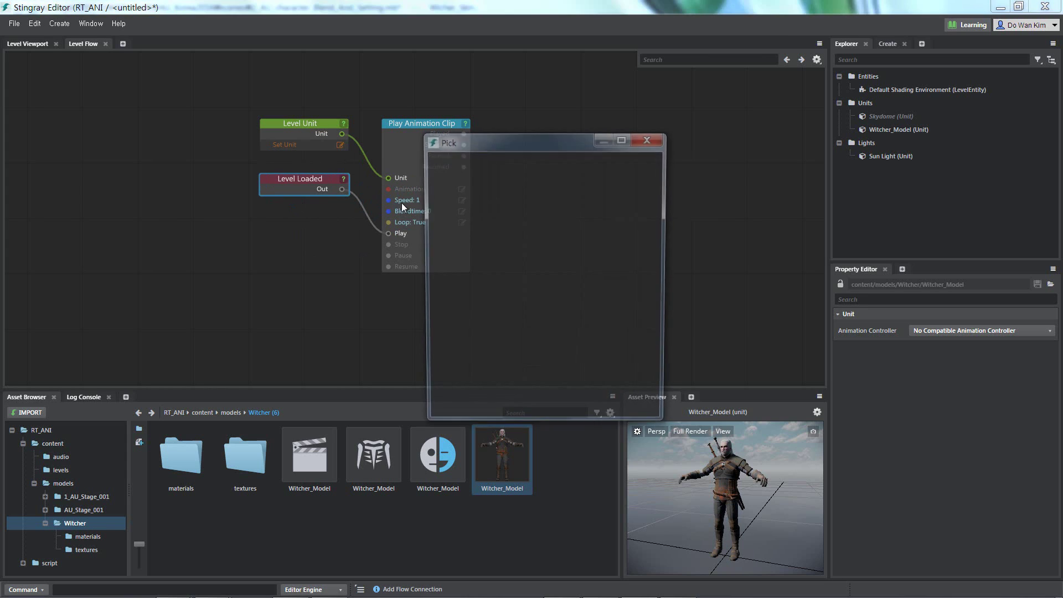
pyautogui.click(454, 202)
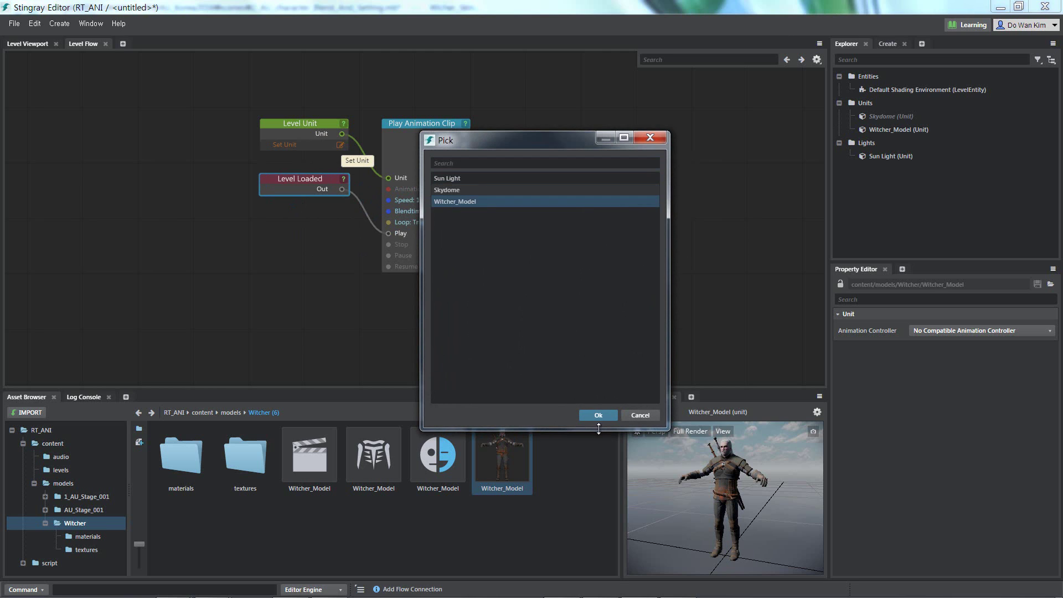
pyautogui.click(598, 414)
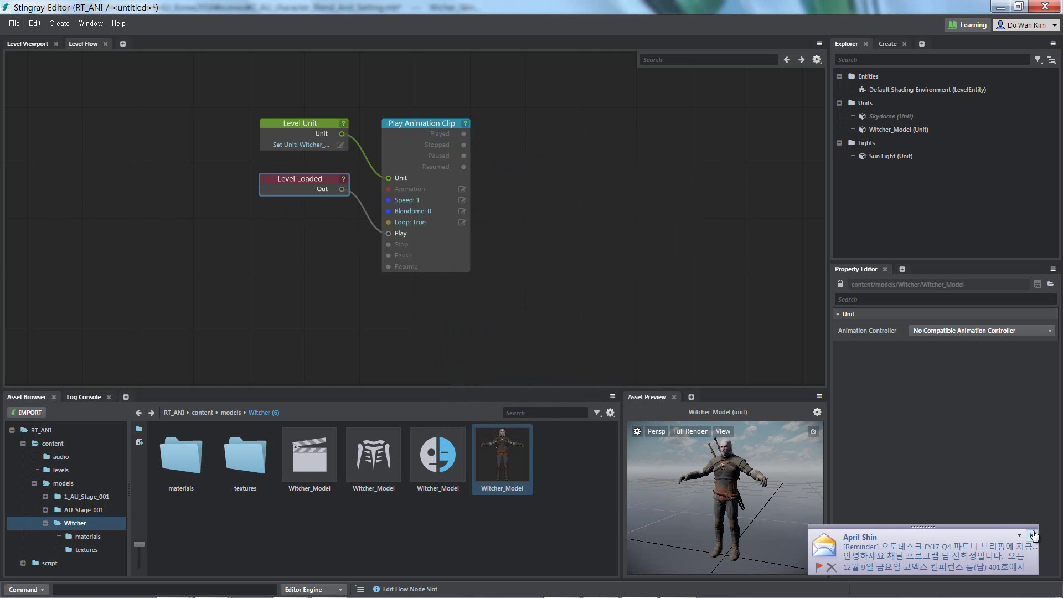
pyautogui.click(1032, 535)
pyautogui.click(463, 189)
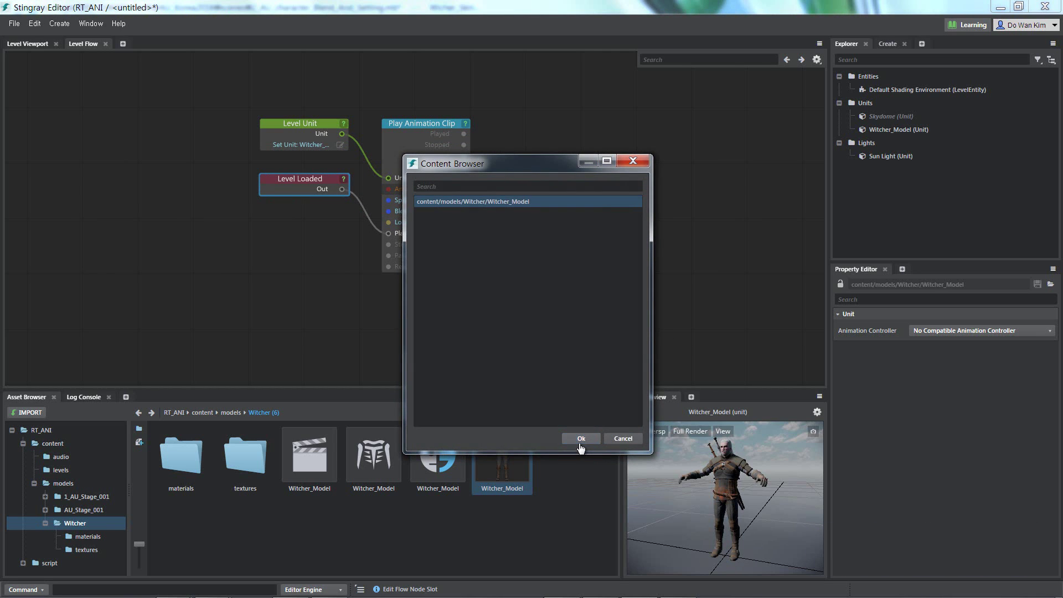
pyautogui.click(581, 439)
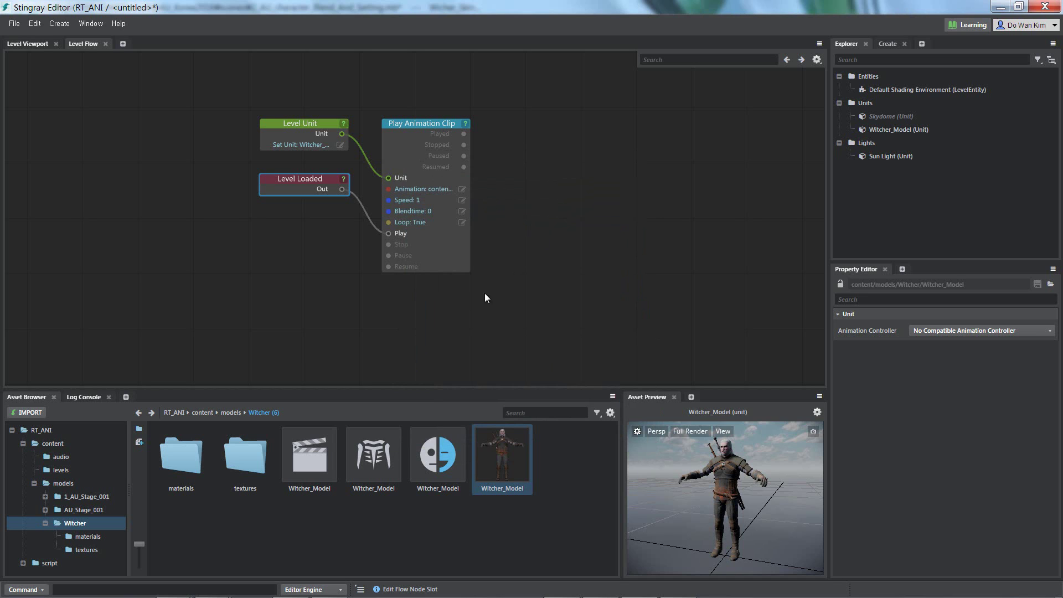
pyautogui.scroll(3, 292, 195)
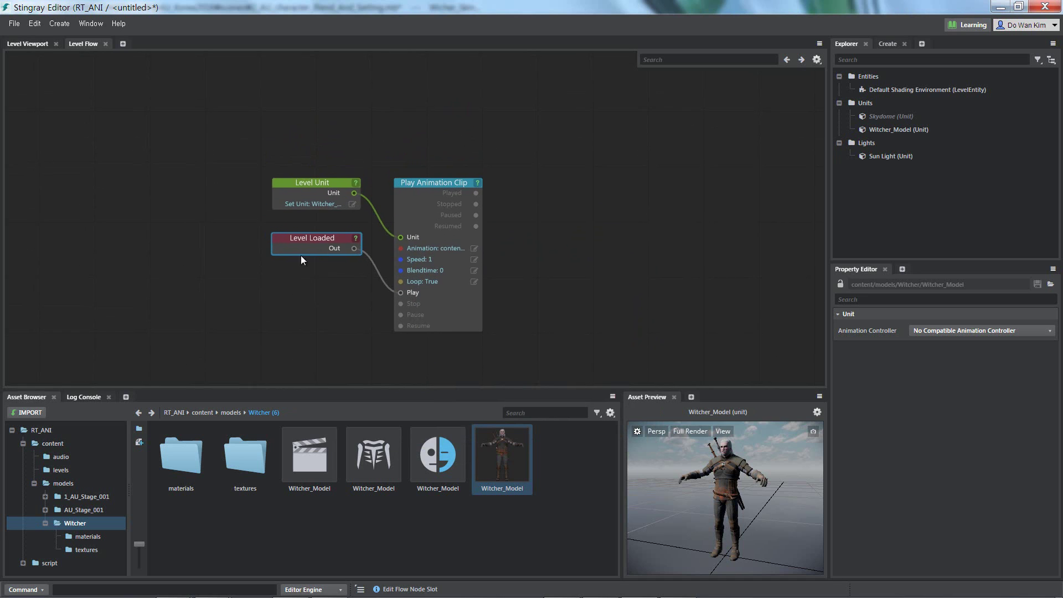
pyautogui.moveTo(398, 268); pyautogui.dragTo(331, 164, button='middle')
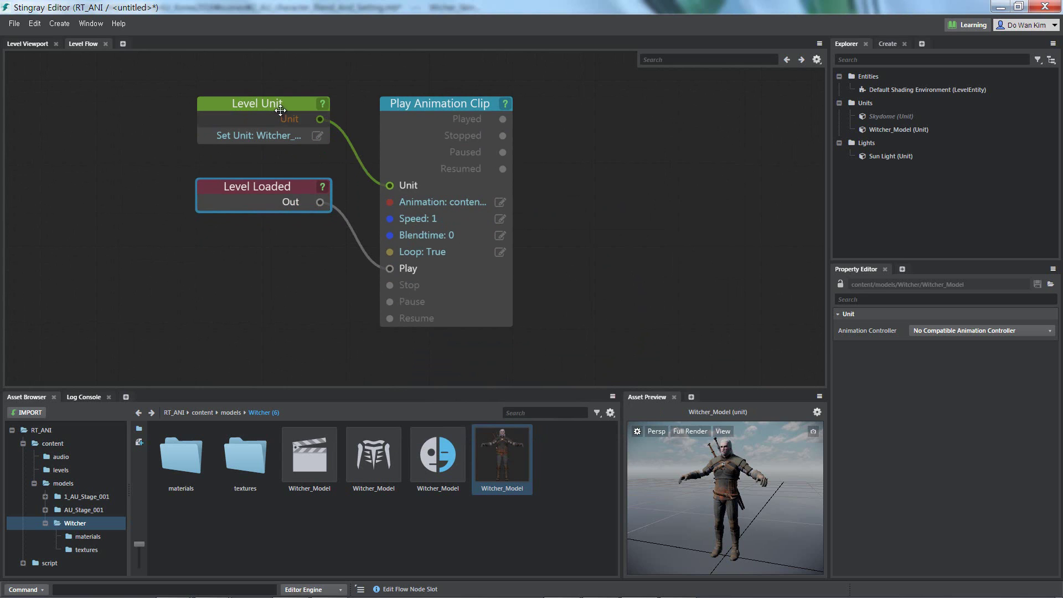
pyautogui.click(280, 103)
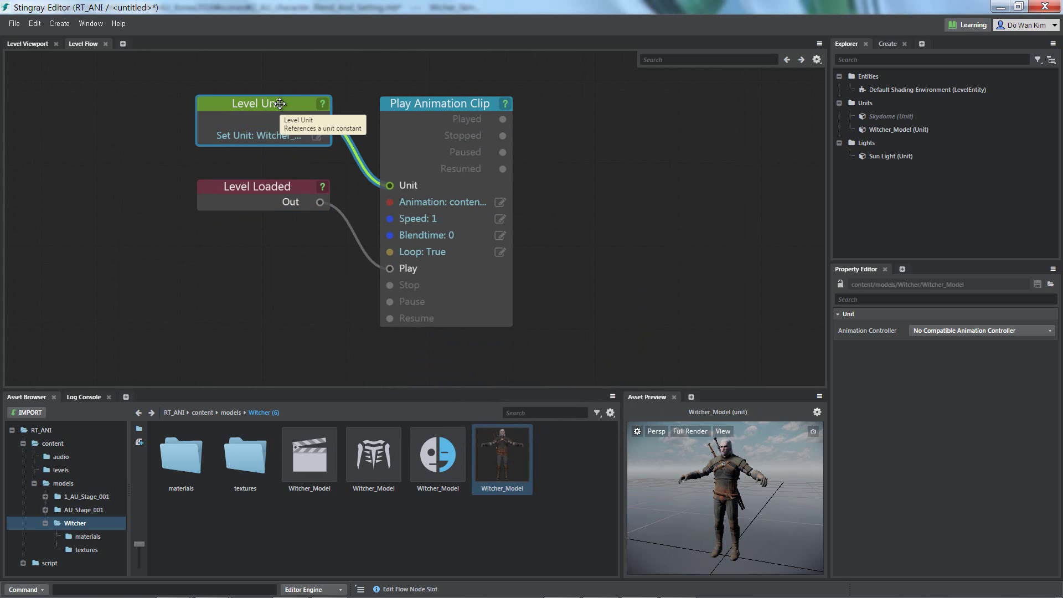
pyautogui.click(416, 102)
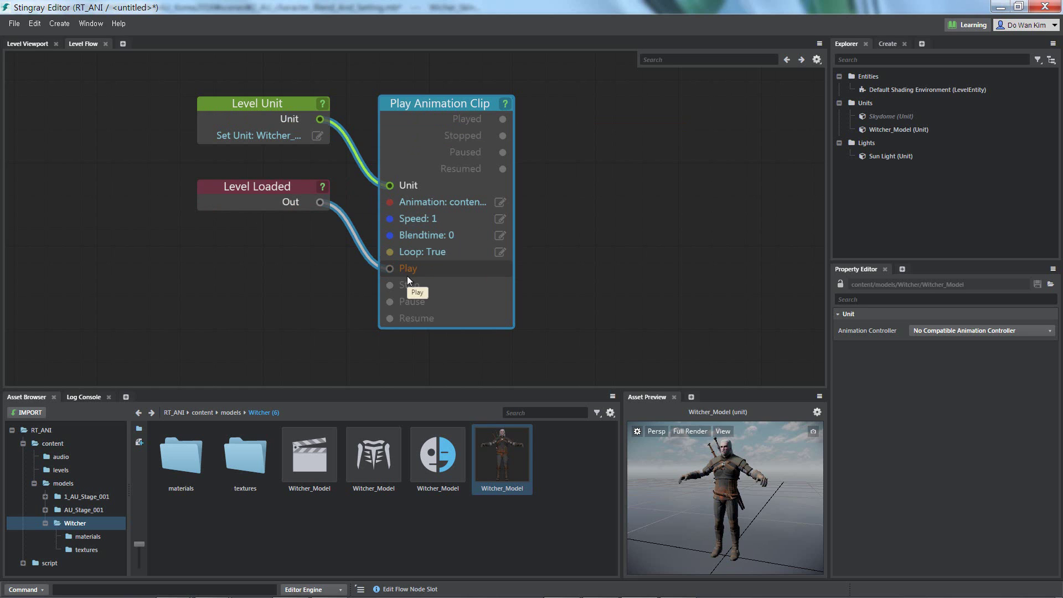
# Step: Test-run the level to watch the Witcher animation, close it, and start opening another level
pyautogui.click(20, 44)
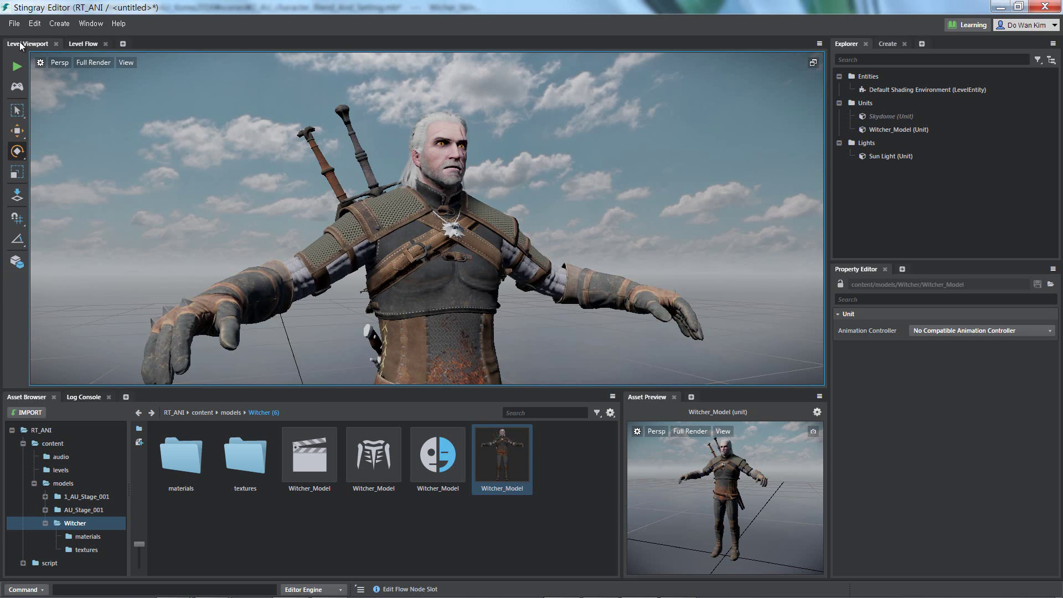
pyautogui.click(16, 66)
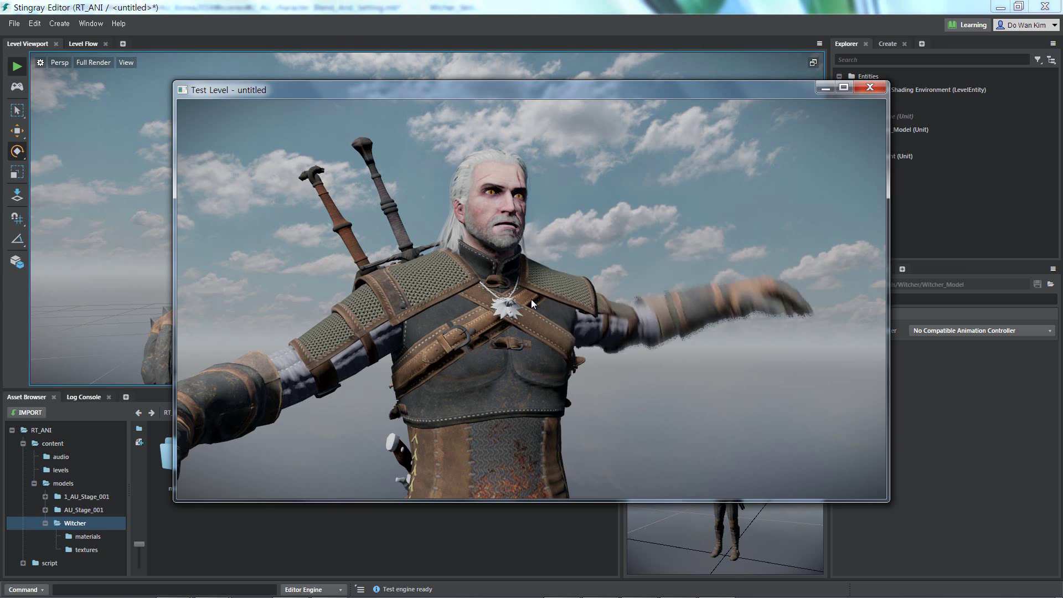
pyautogui.press('Escape')
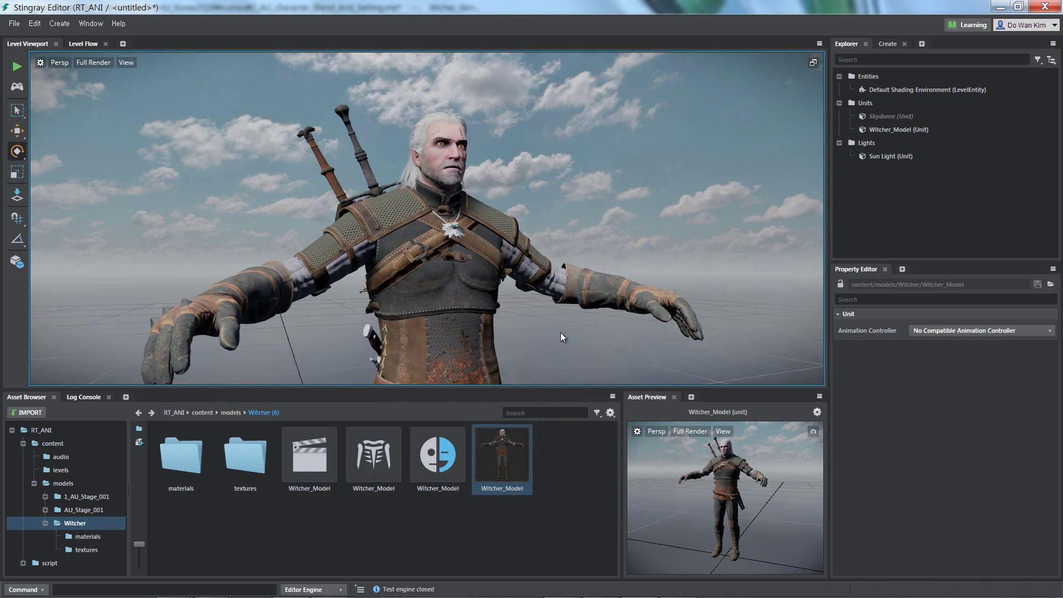
pyautogui.hotkey('ctrl', 'n')
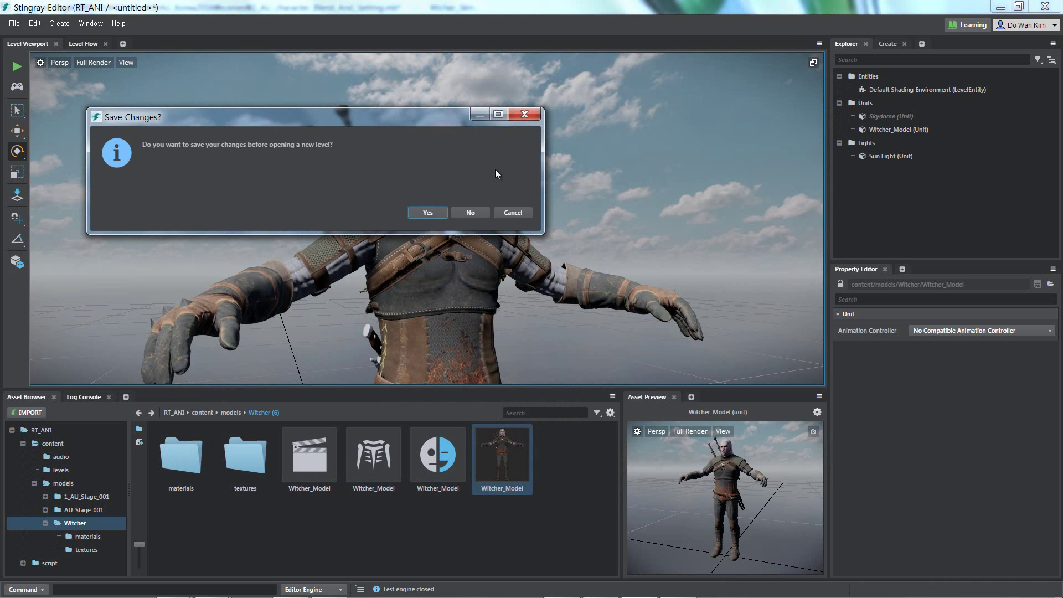
# Step: Open the Level1 shed scene without saving the untitled level
pyautogui.click(469, 214)
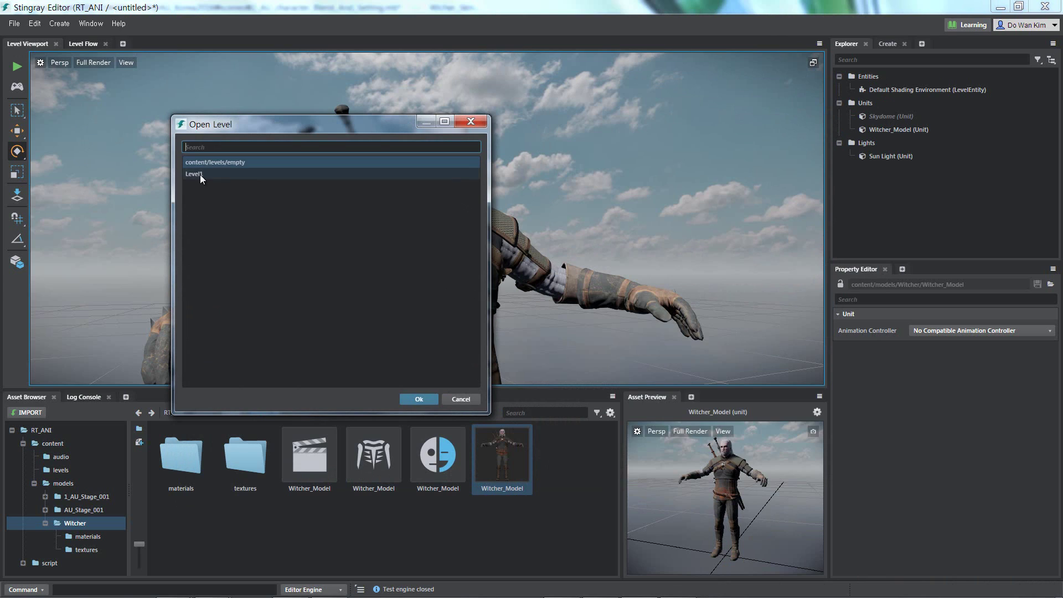
pyautogui.click(200, 175)
pyautogui.click(416, 399)
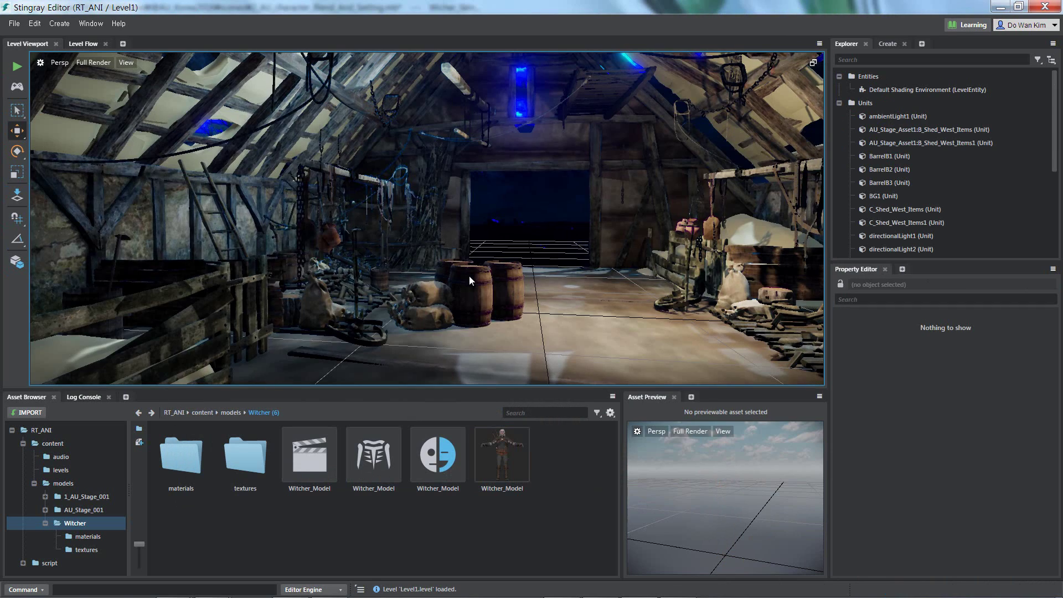
pyautogui.keyDown('alt'); pyautogui.moveTo(574, 300); pyautogui.dragTo(419, 248); pyautogui.keyUp('alt')
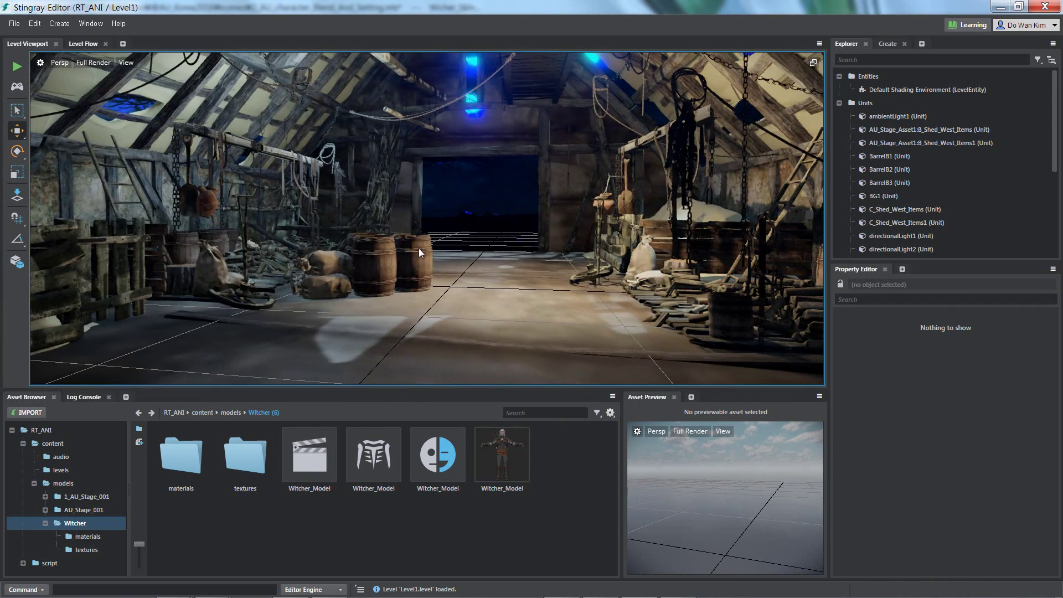
# Step: Place the Witcher_Model character in the shed at translate 0, 0, 0
pyautogui.keyDown('alt'); pyautogui.moveTo(496, 291); pyautogui.dragTo(539, 342); pyautogui.keyUp('alt')
pyautogui.moveTo(512, 464)
pyautogui.mouseDown()
pyautogui.moveTo(485, 308)
pyautogui.moveTo(474, 300)
pyautogui.mouseUp()
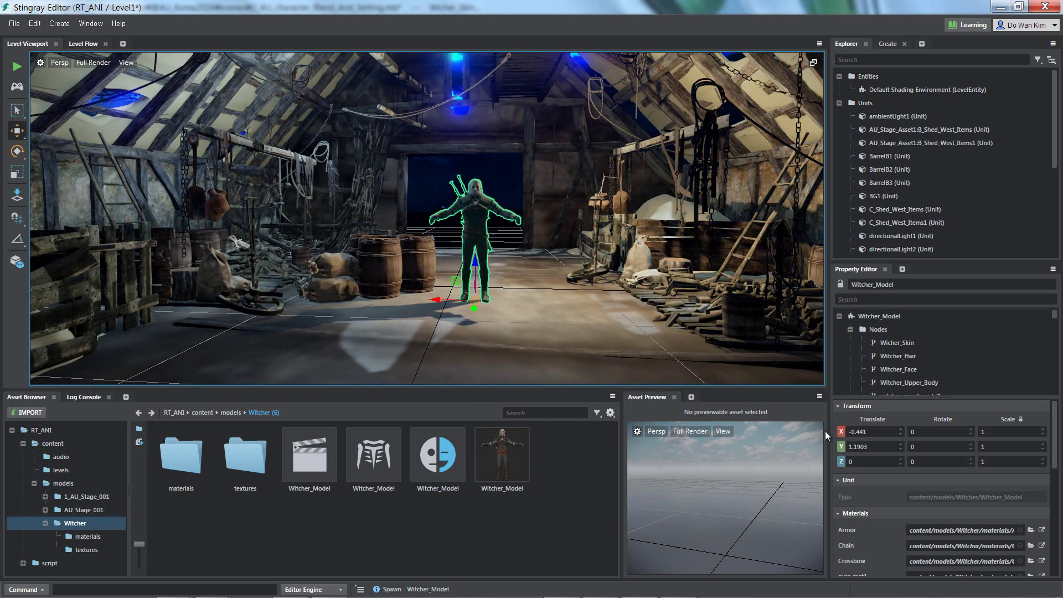
pyautogui.rightClick(900, 431)
pyautogui.rightClick(899, 444)
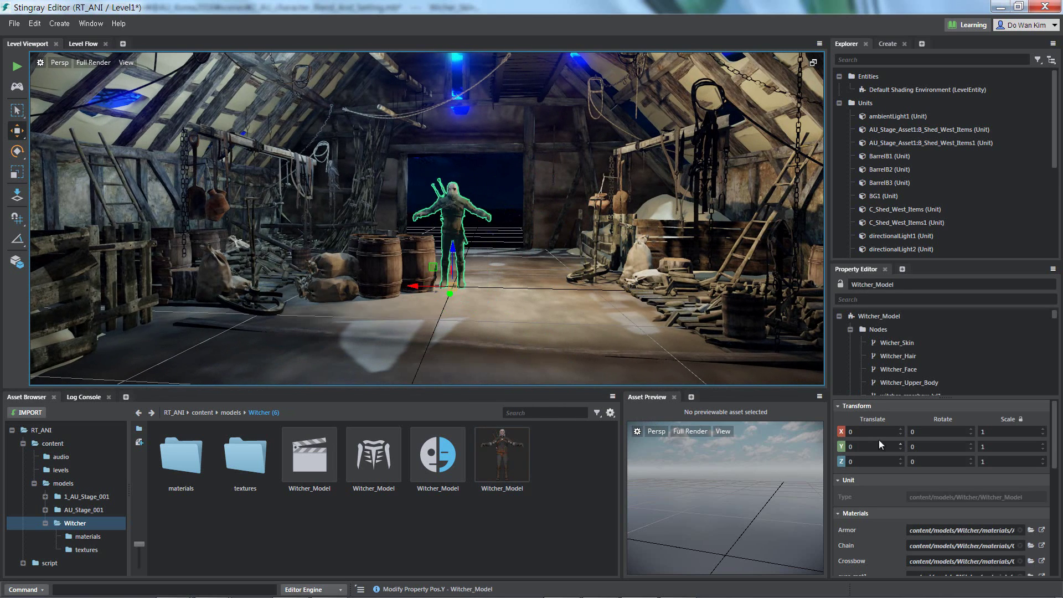
pyautogui.doubleClick(710, 6)
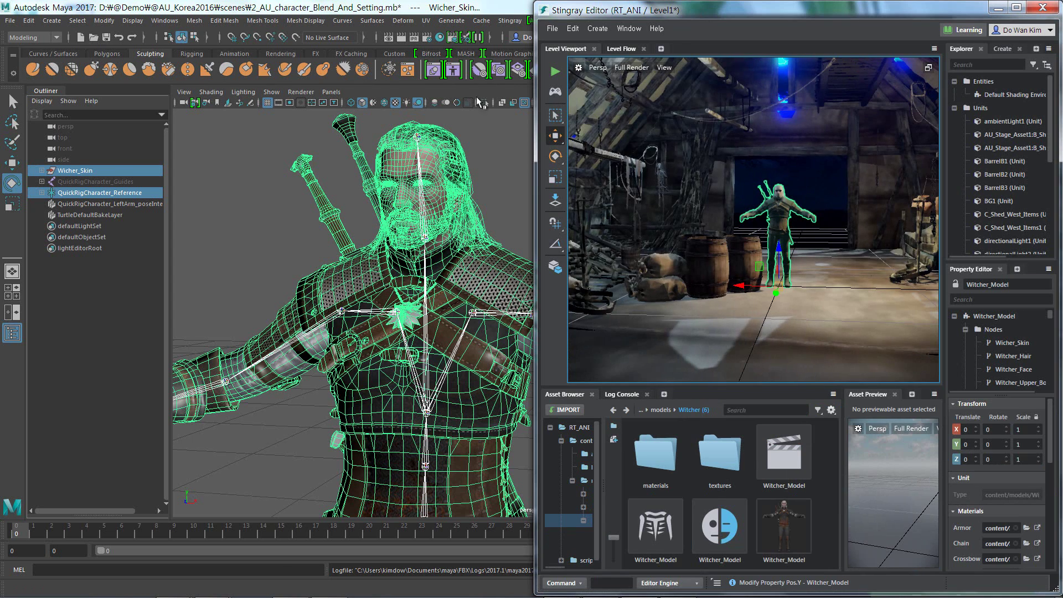
# Step: In Maya, open 2_AU_character_Ani.mb, discarding the current scene's changes
pyautogui.click(436, 7)
pyautogui.click(564, 262)
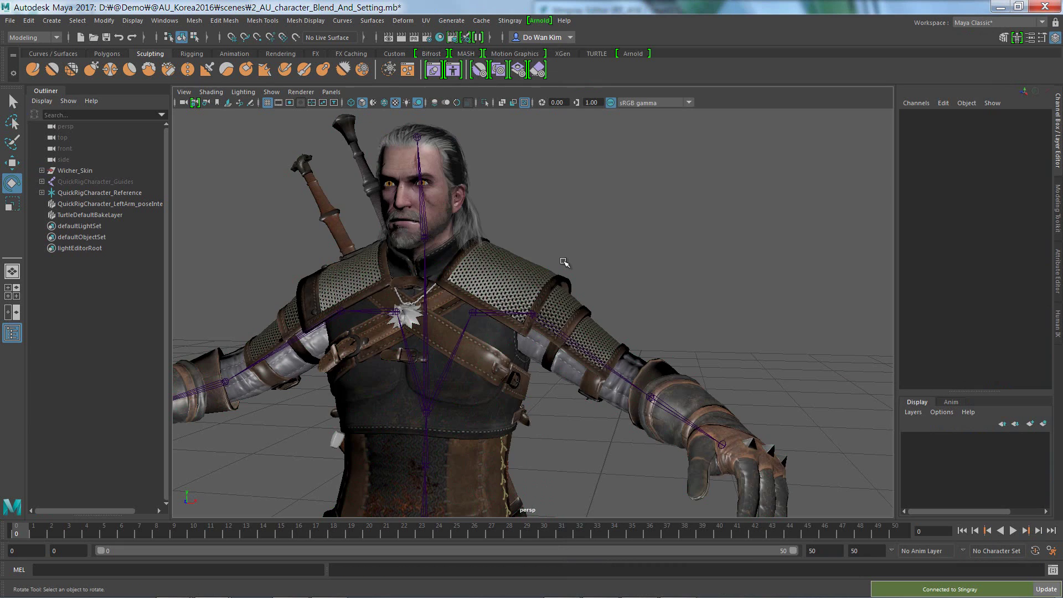
pyautogui.hotkey('ctrl', 'o')
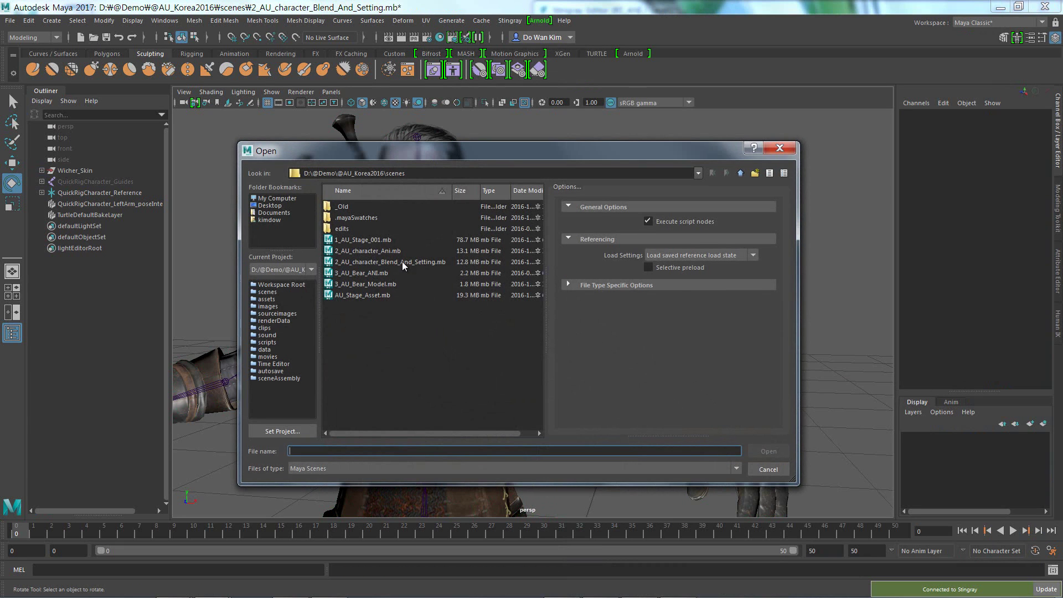
pyautogui.doubleClick(391, 252)
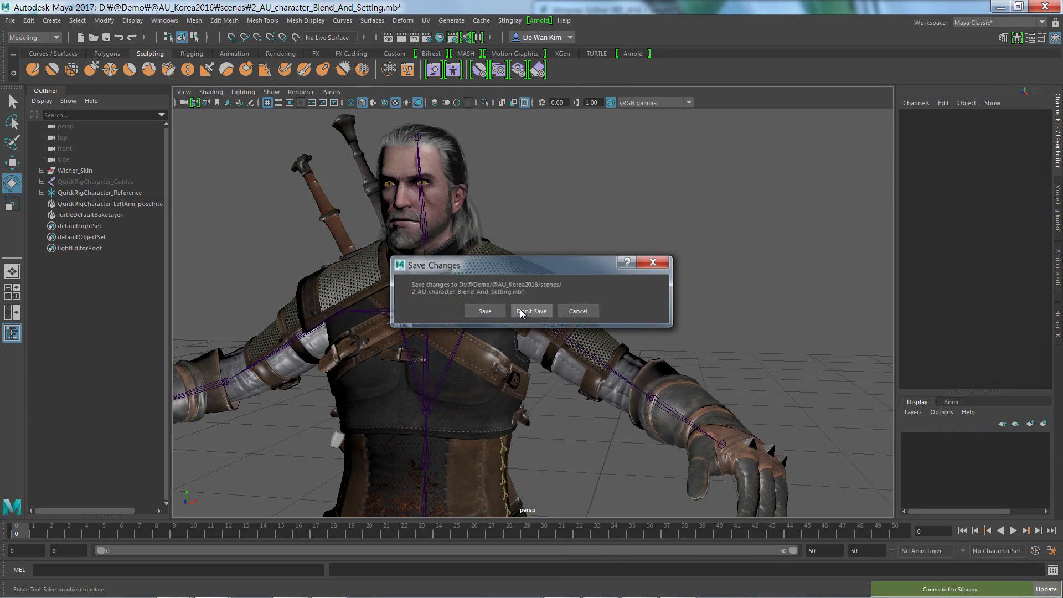
pyautogui.click(521, 311)
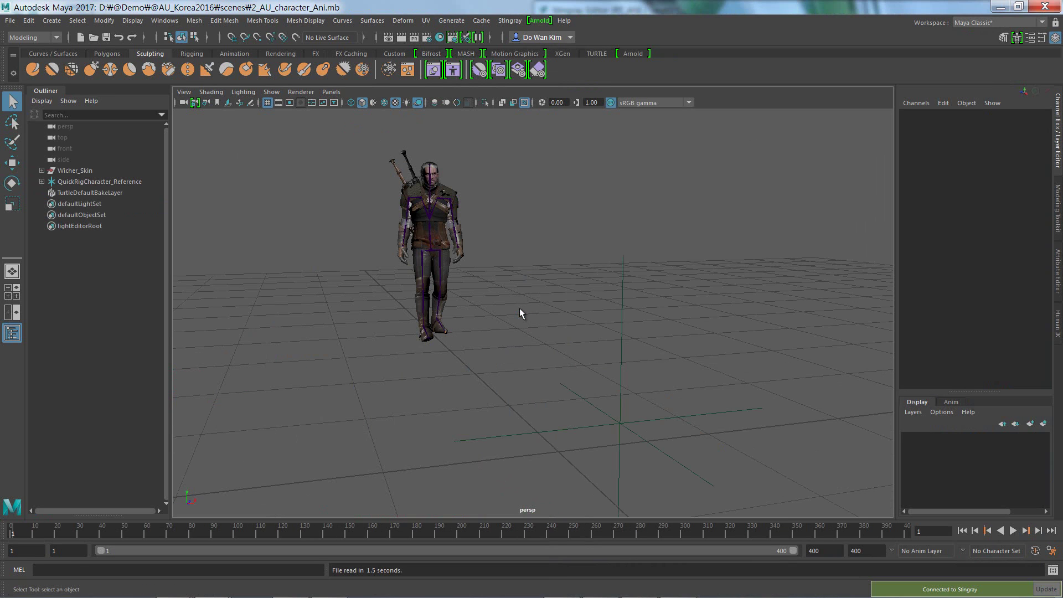
# Step: Play and scrub through the character's walk animation from the first frame
pyautogui.keyDown('alt'); pyautogui.moveTo(497, 347); pyautogui.dragTo(541, 344); pyautogui.keyUp('alt')
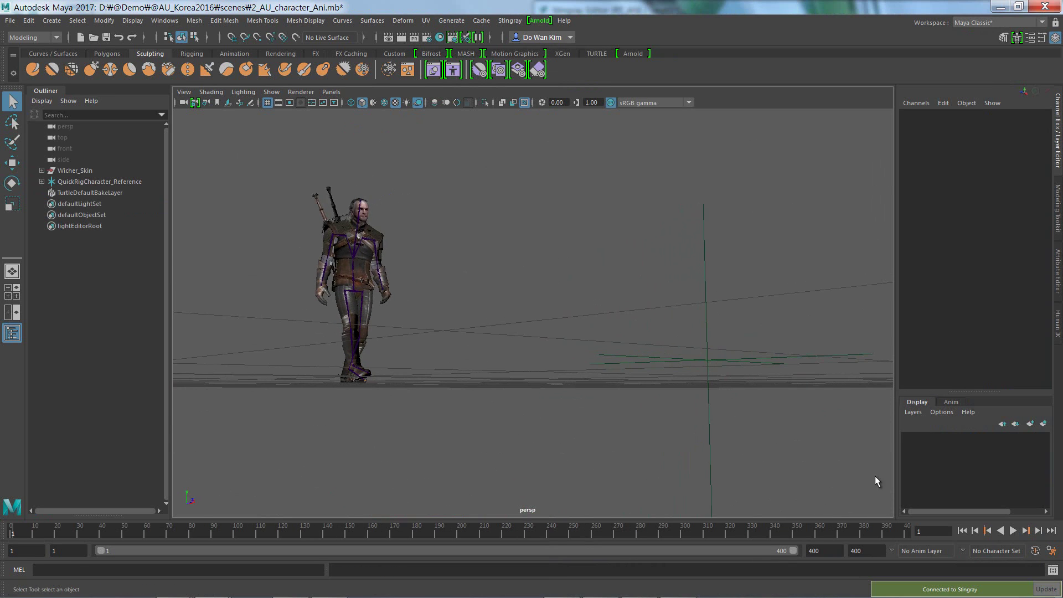
pyautogui.click(1013, 532)
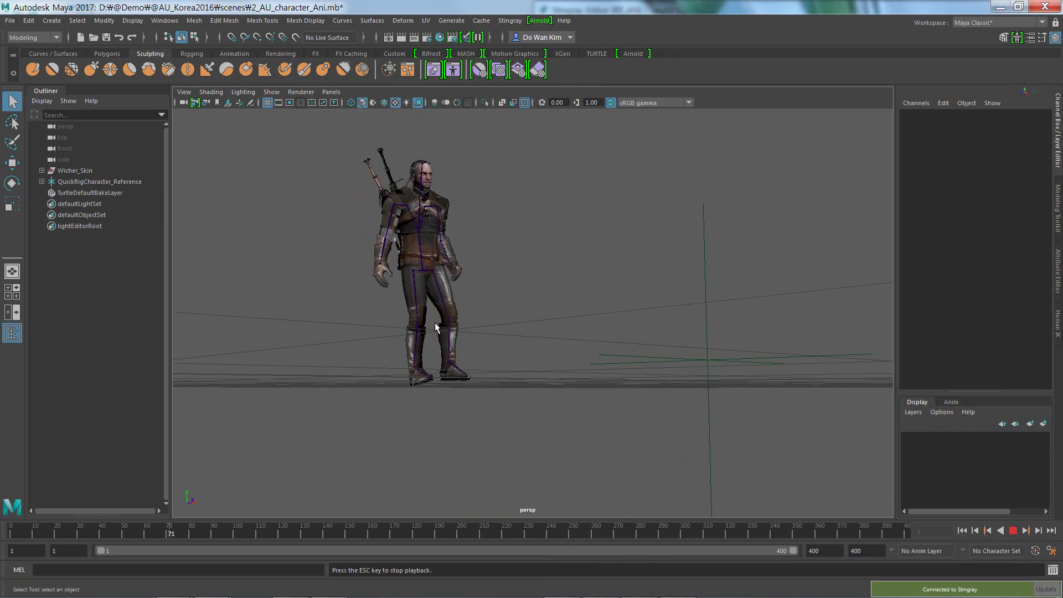
pyautogui.click(443, 310)
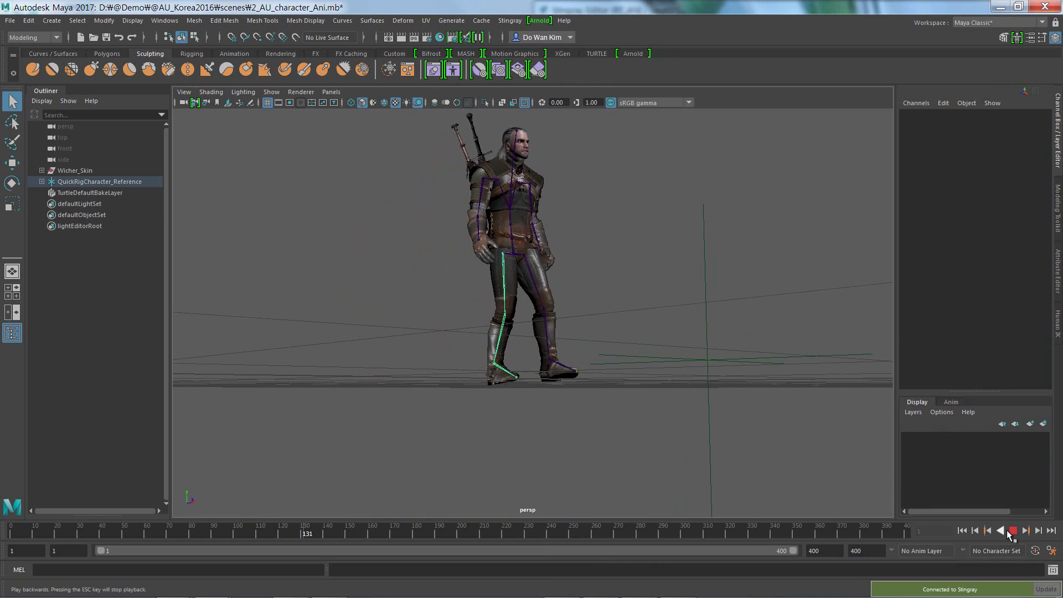
pyautogui.click(1013, 530)
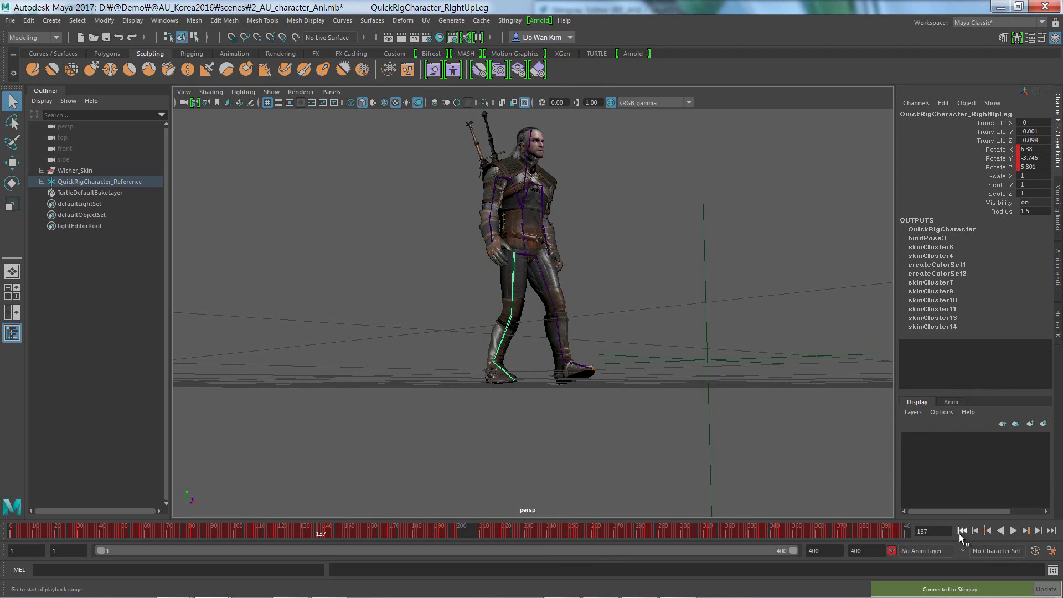
pyautogui.click(962, 530)
pyautogui.click(1013, 531)
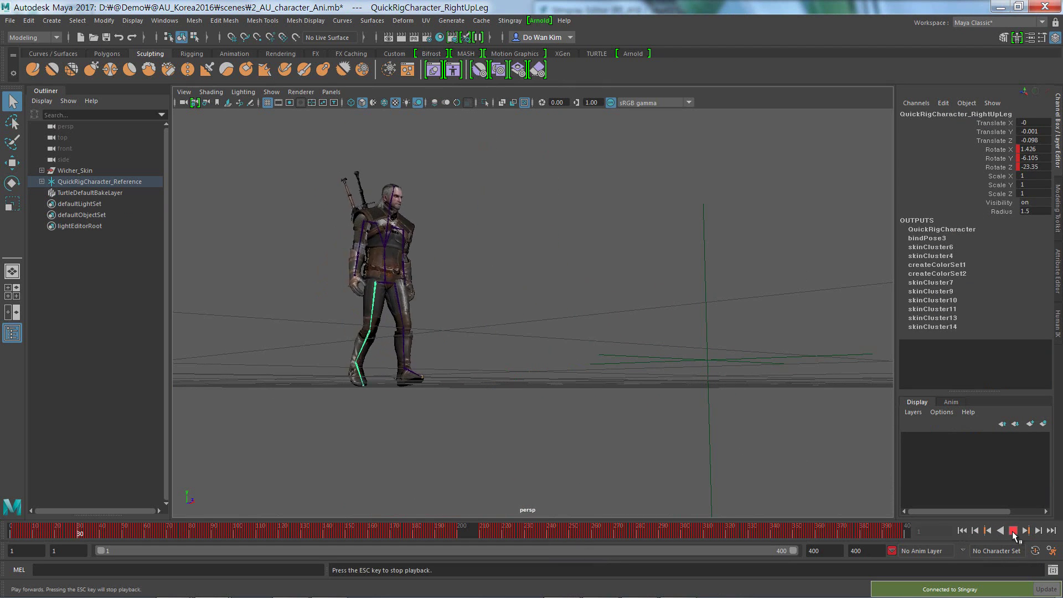
pyautogui.click(1013, 530)
pyautogui.click(7, 535)
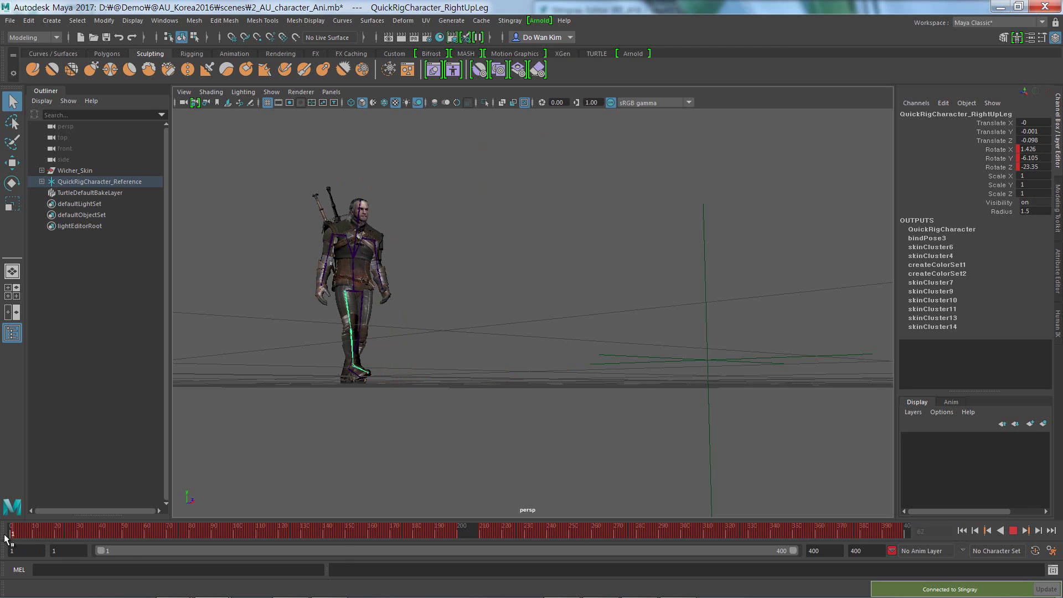
pyautogui.moveTo(4, 535); pyautogui.dragTo(458, 542)
# Step: Play through the fight animation and replay the whole clip from the start
pyautogui.keyDown('alt'); pyautogui.moveTo(655, 371); pyautogui.dragTo(584, 344, button='middle'); pyautogui.keyUp('alt')
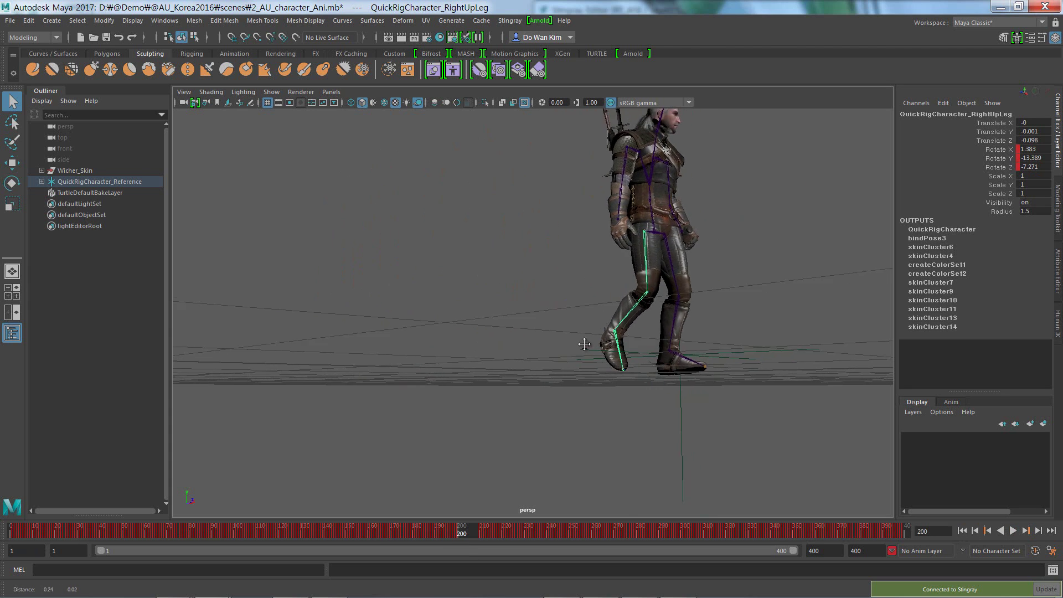
pyautogui.keyDown('alt'); pyautogui.moveTo(584, 344); pyautogui.dragTo(536, 388); pyautogui.keyUp('alt')
pyautogui.hotkey('alt', 'v')
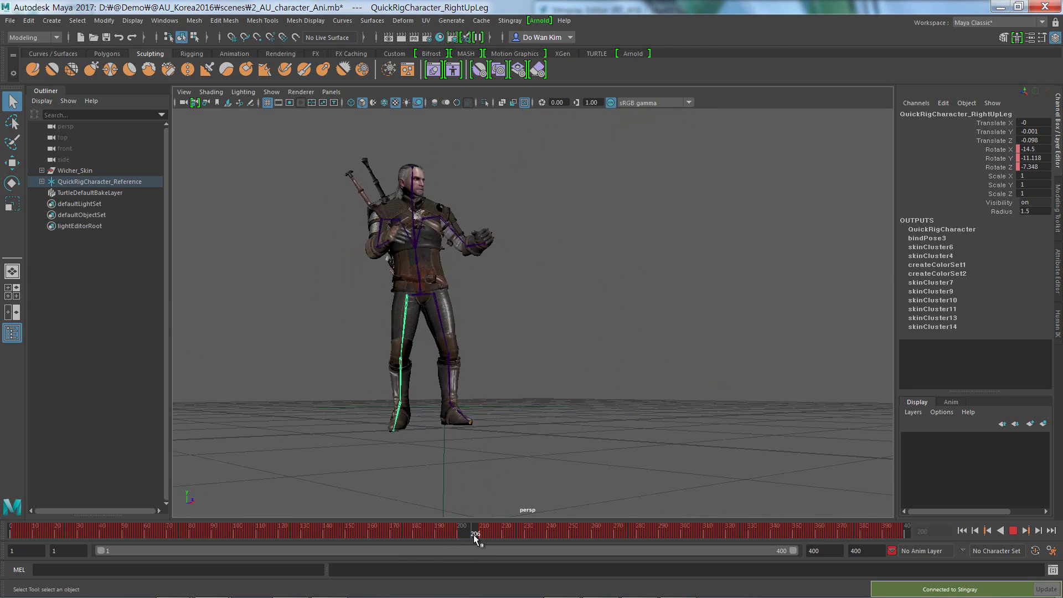
pyautogui.moveTo(474, 534)
pyautogui.mouseDown()
pyautogui.moveTo(745, 540)
pyautogui.moveTo(602, 534)
pyautogui.mouseUp()
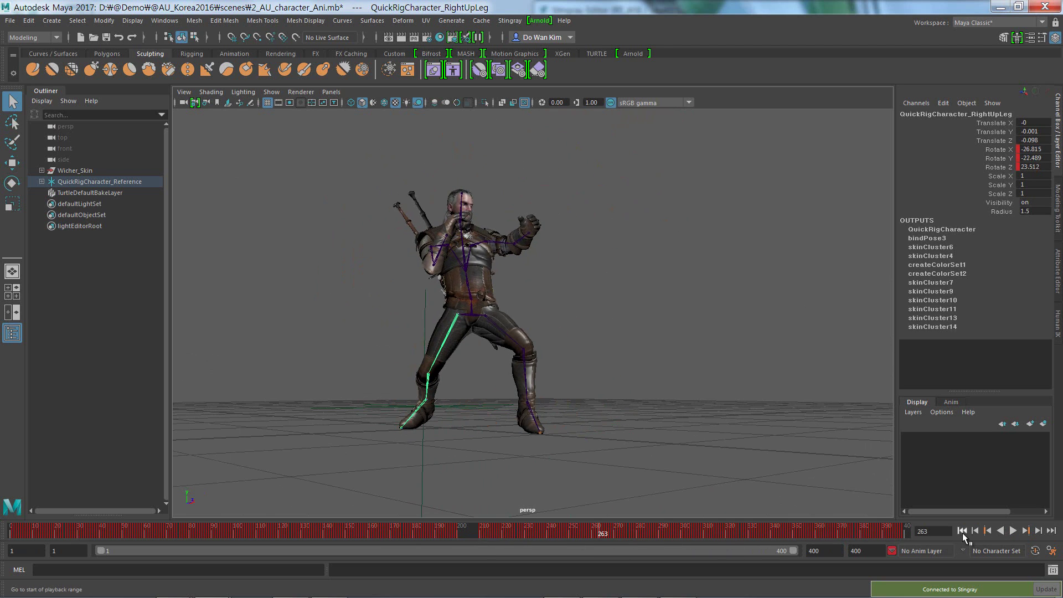
pyautogui.click(963, 533)
pyautogui.click(1014, 531)
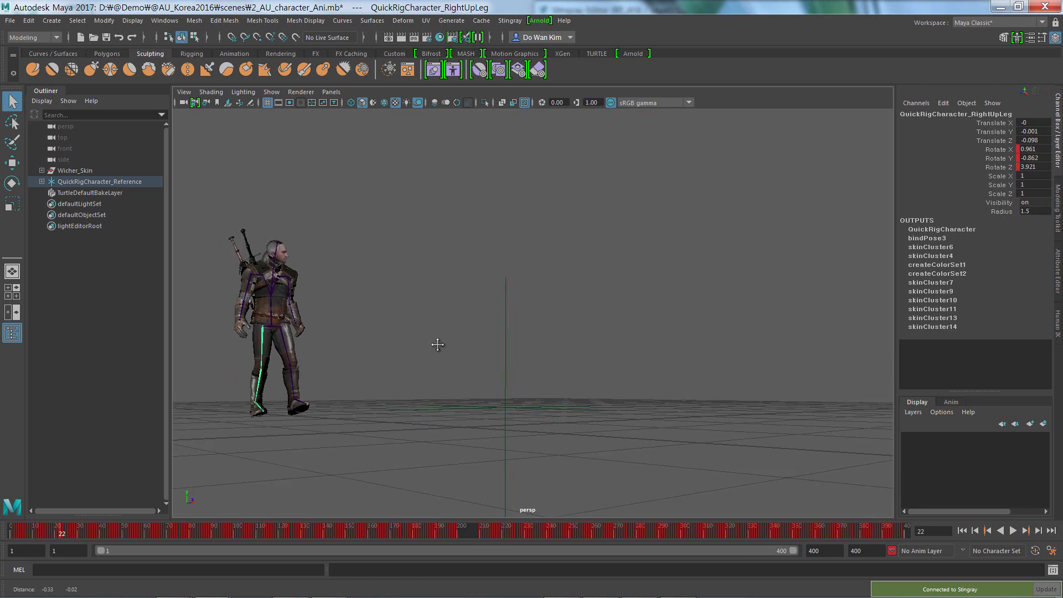
pyautogui.keyDown('alt'); pyautogui.moveTo(437, 344); pyautogui.dragTo(434, 316); pyautogui.keyUp('alt')
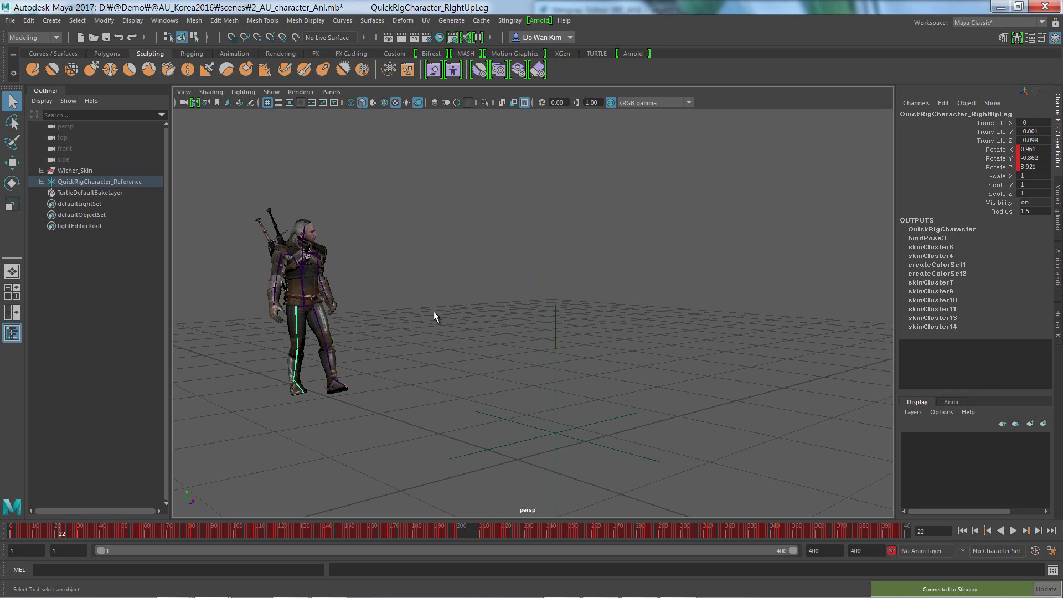
# Step: Select QuickRigCharacter_Reference and Wicher_Skin together in the Outliner
pyautogui.click(115, 181)
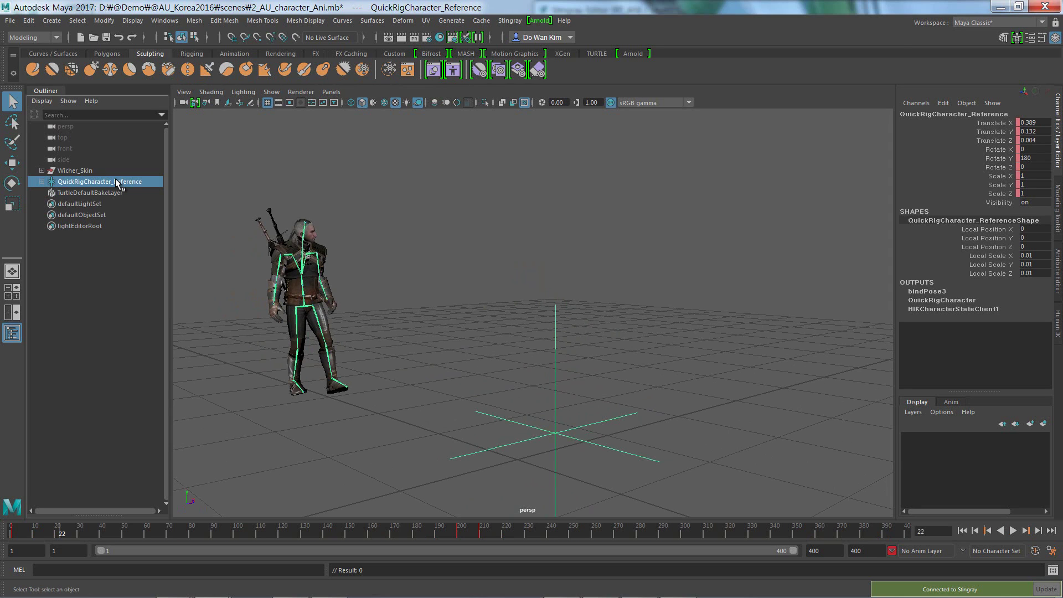
pyautogui.keyDown('ctrl'); pyautogui.click(82, 171); pyautogui.keyUp('ctrl')
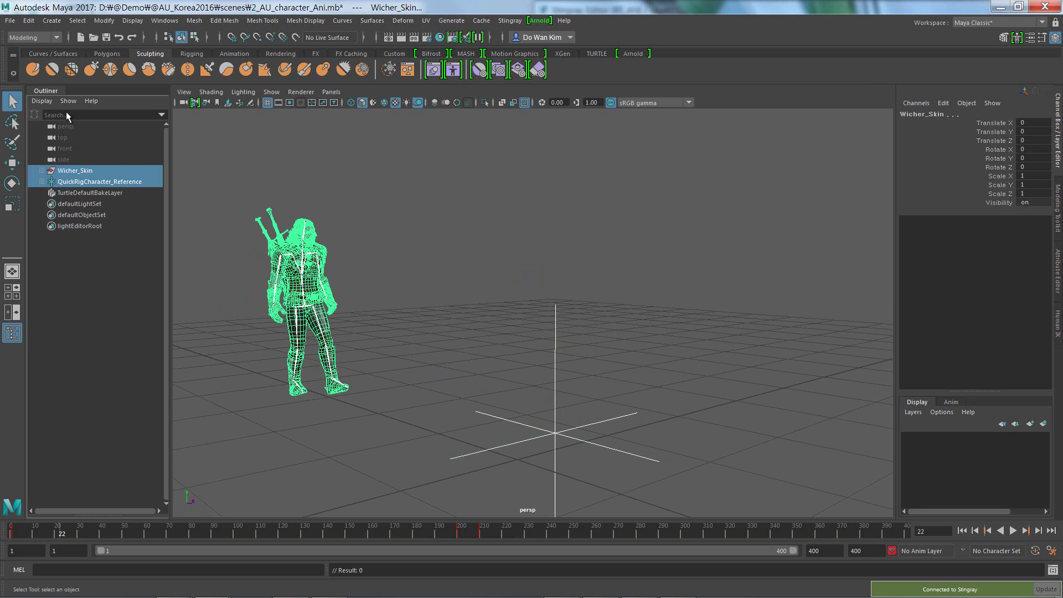
pyautogui.click(10, 21)
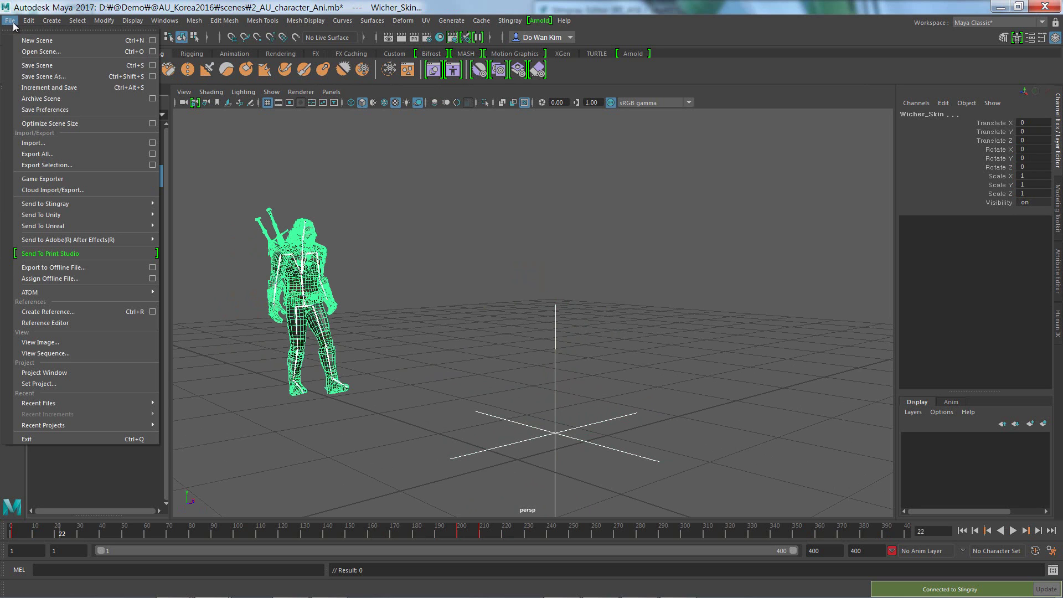
# Step: In the Game Exporter, check the Walk (1-200) and Fight (210-400) clips, exporting everything
pyautogui.click(109, 178)
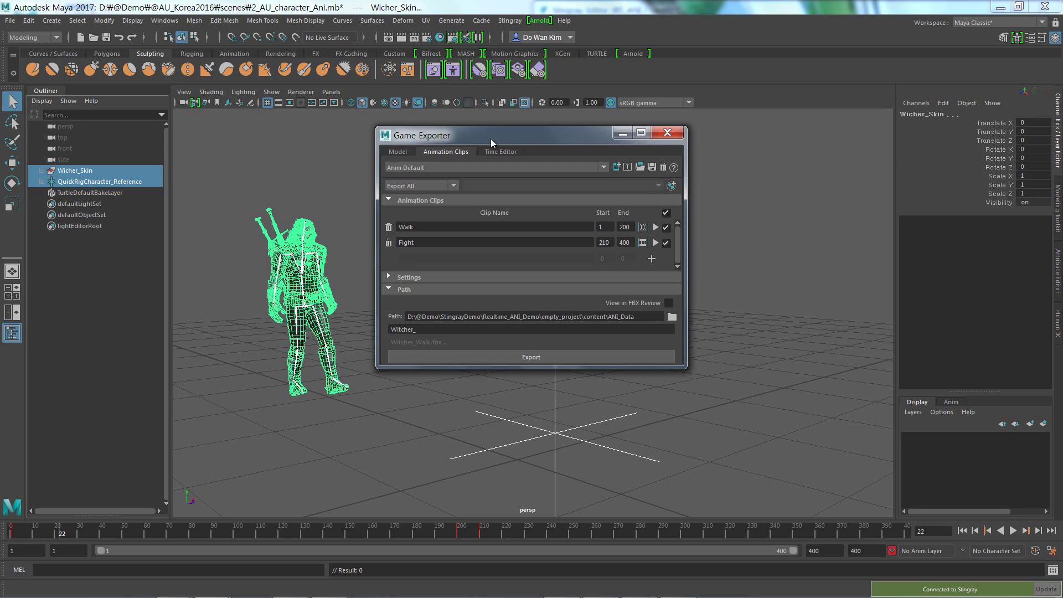
pyautogui.moveTo(493, 367); pyautogui.dragTo(493, 410)
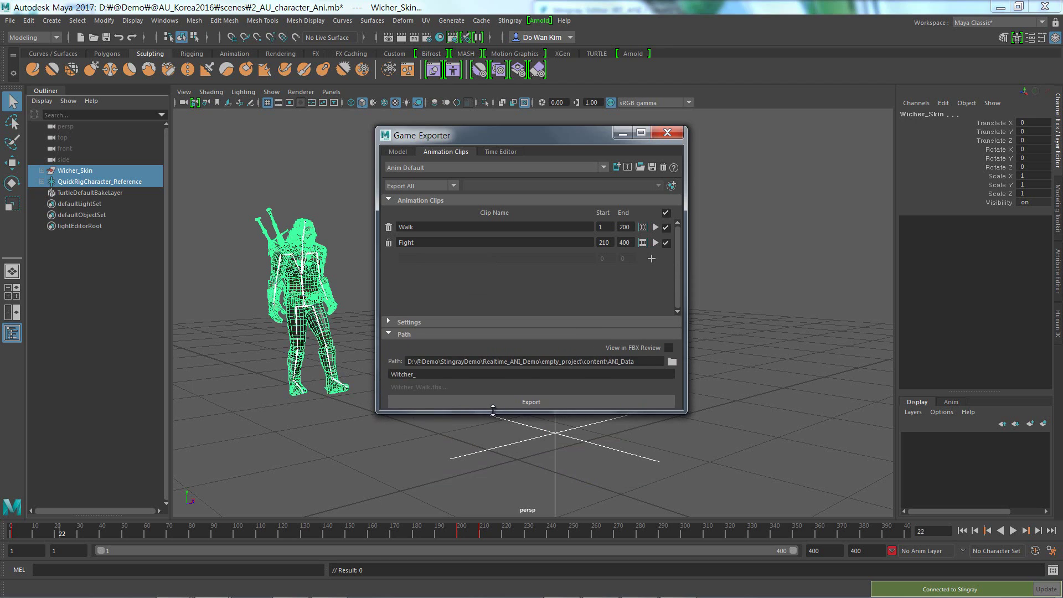
pyautogui.click(406, 226)
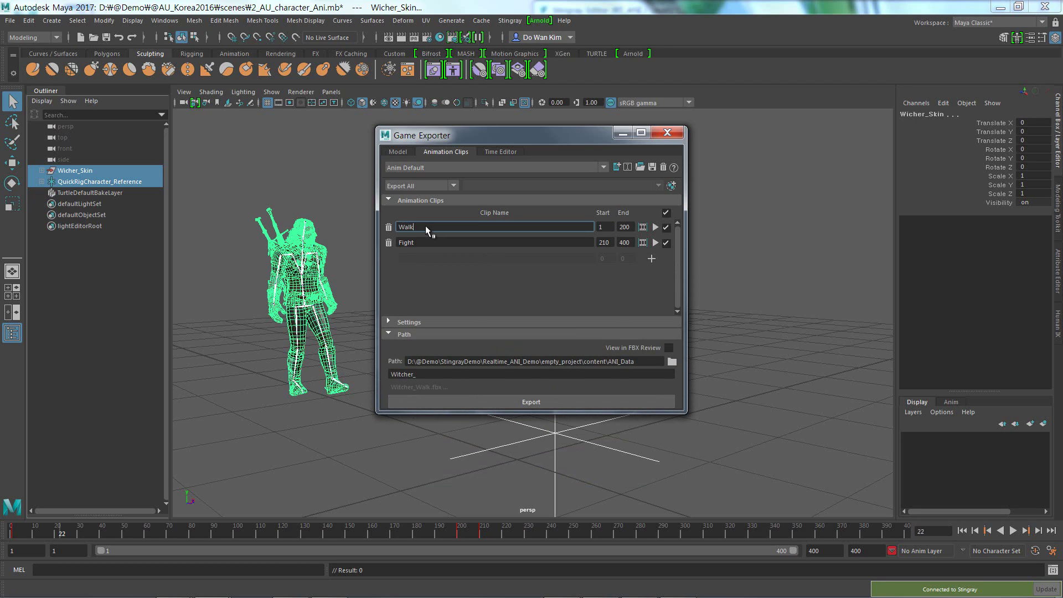
pyautogui.click(606, 225)
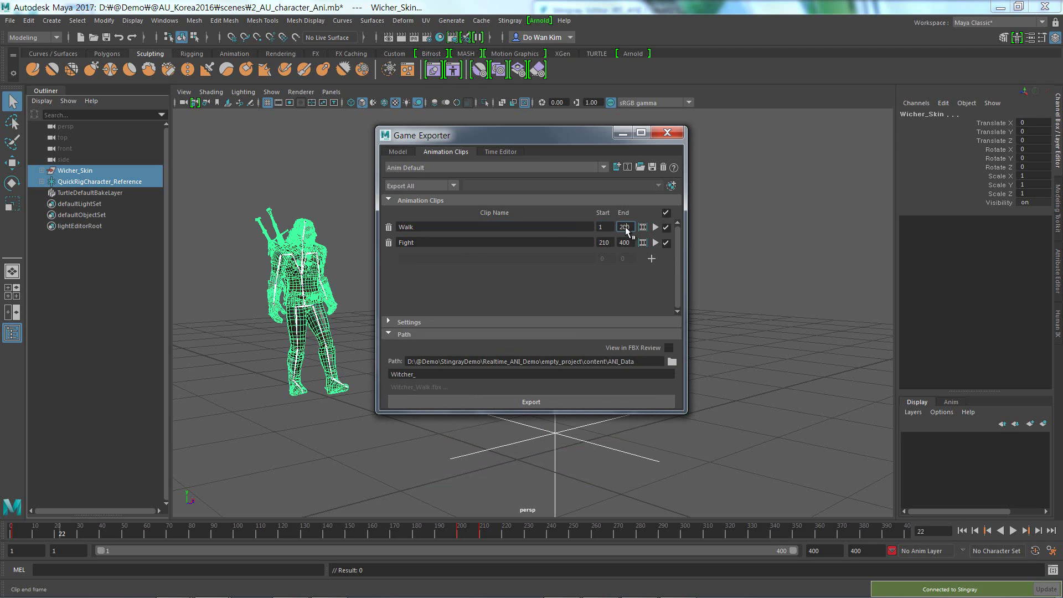
pyautogui.click(606, 242)
pyautogui.click(625, 245)
pyautogui.click(651, 258)
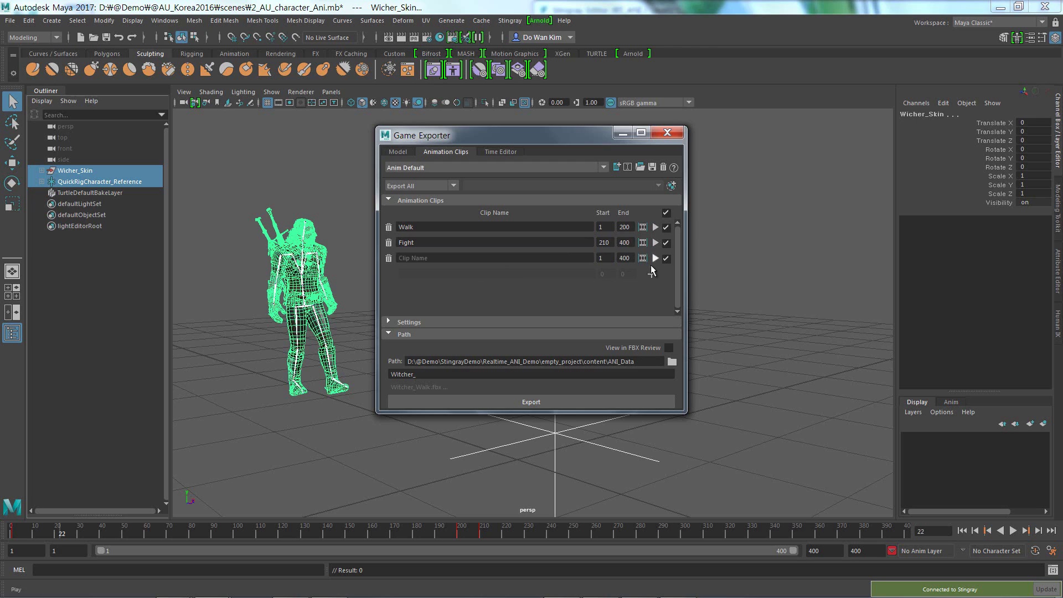
pyautogui.click(469, 259)
pyautogui.write('Test')
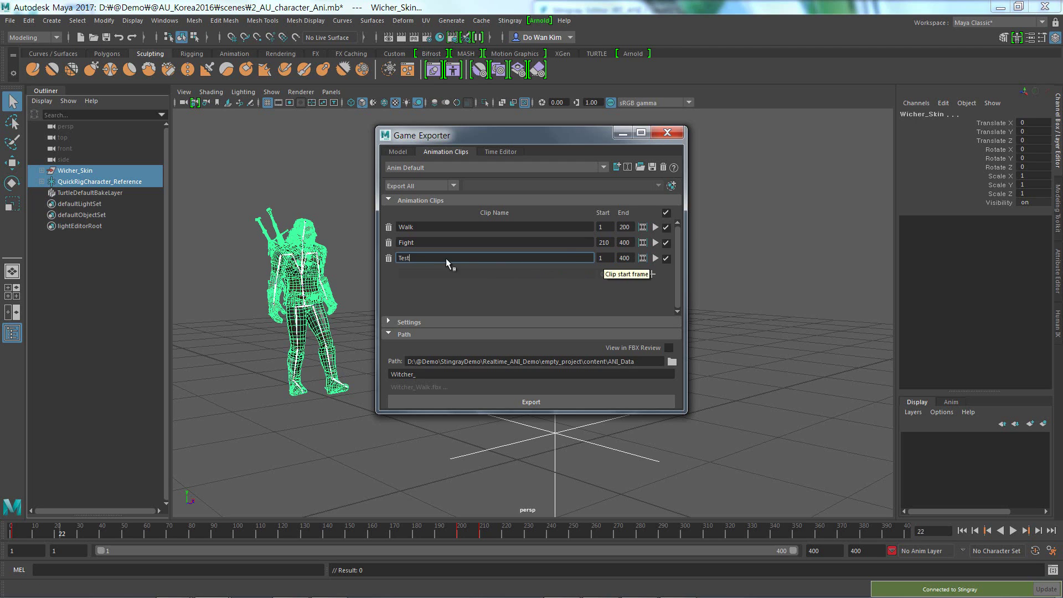
pyautogui.click(388, 259)
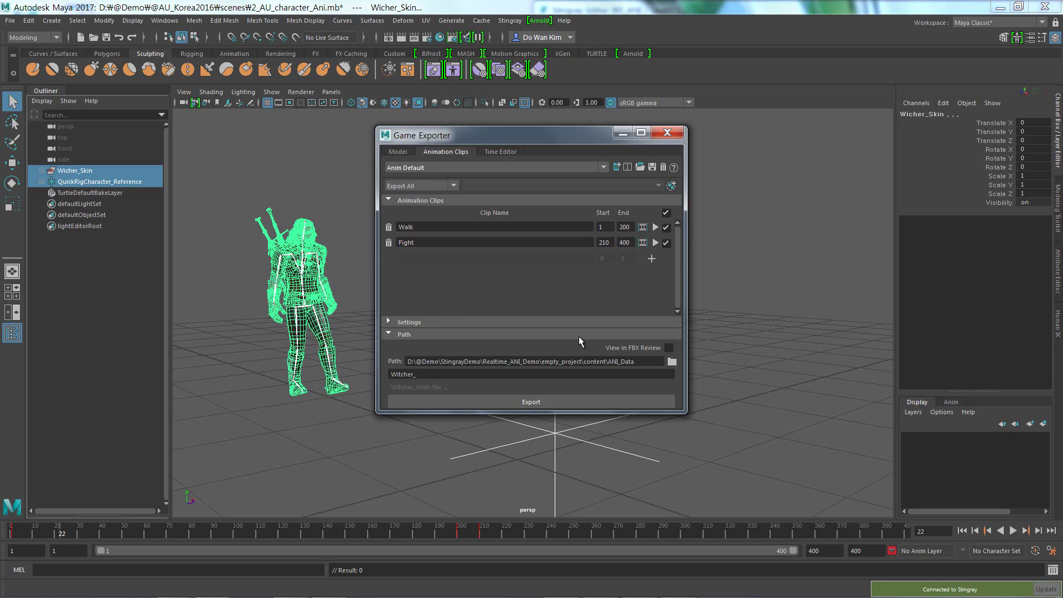
pyautogui.click(453, 186)
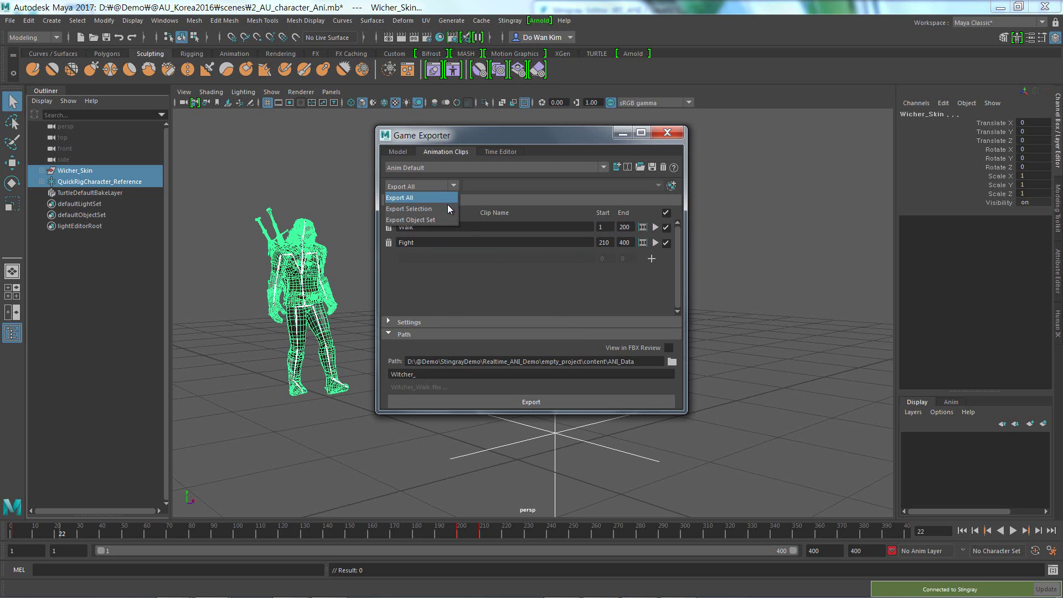
pyautogui.click(520, 271)
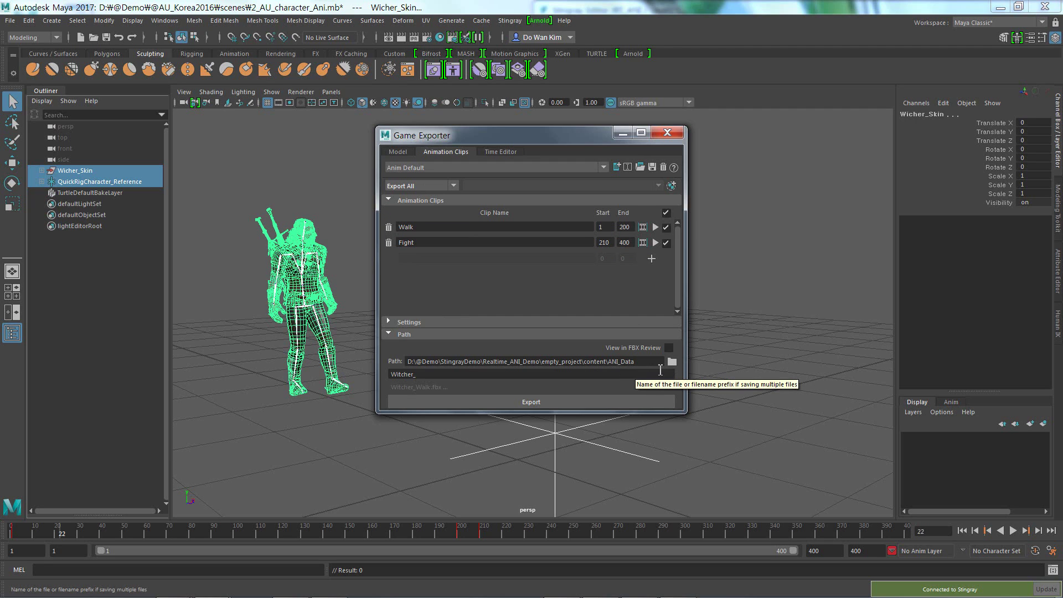
# Step: Set the export path to a new ANI_Data folder inside RT_ANI\content
pyautogui.click(672, 361)
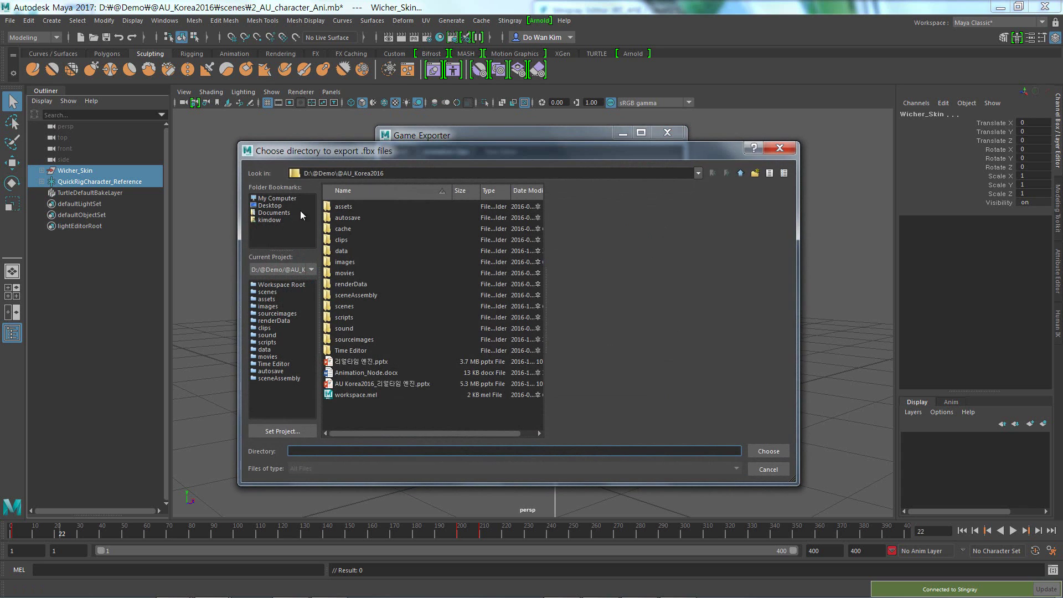
pyautogui.click(277, 198)
pyautogui.doubleClick(366, 219)
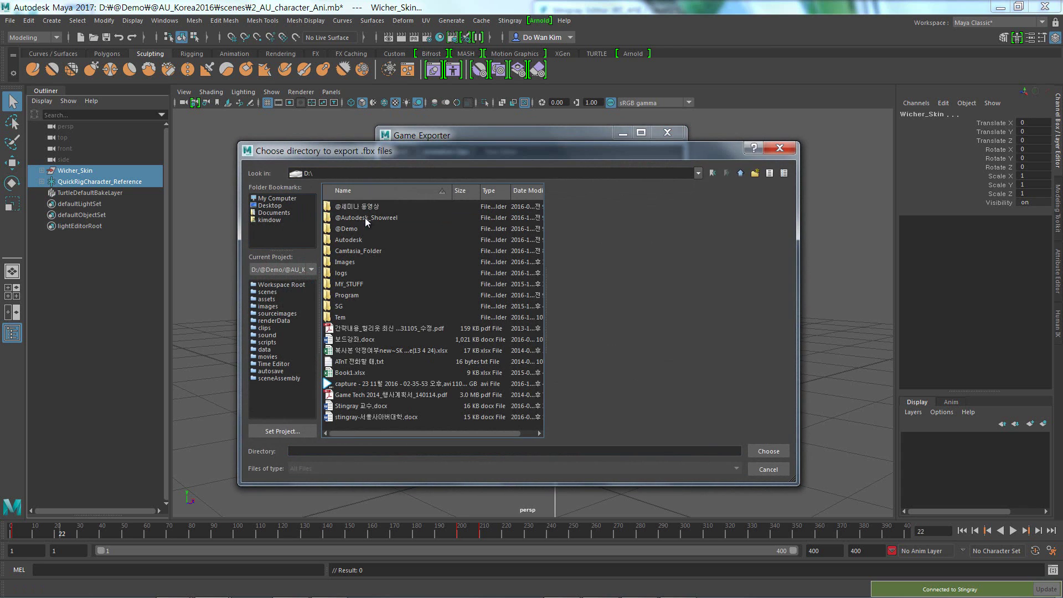
pyautogui.doubleClick(354, 227)
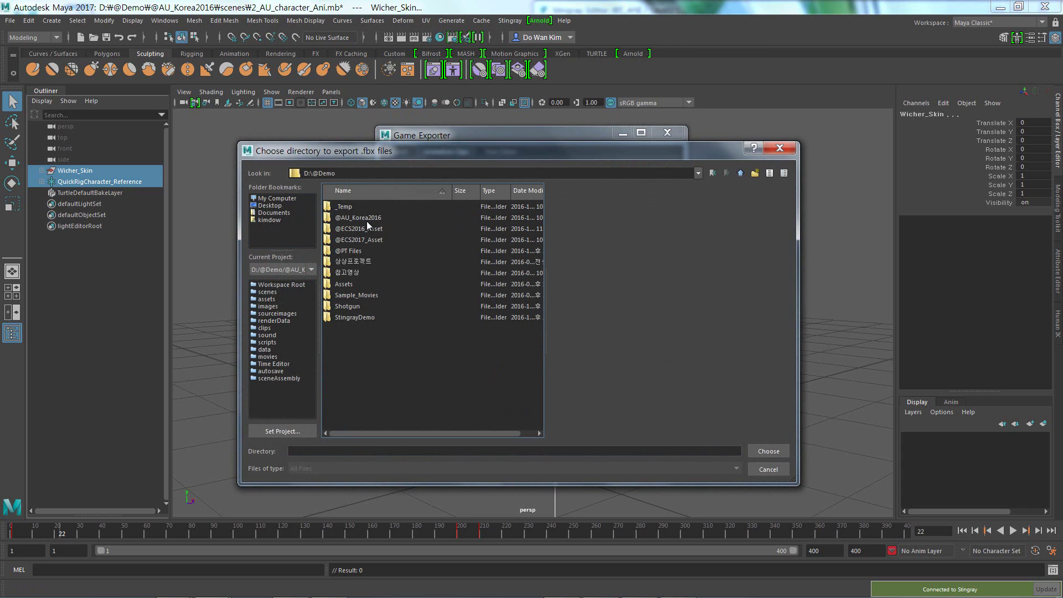
pyautogui.doubleClick(370, 316)
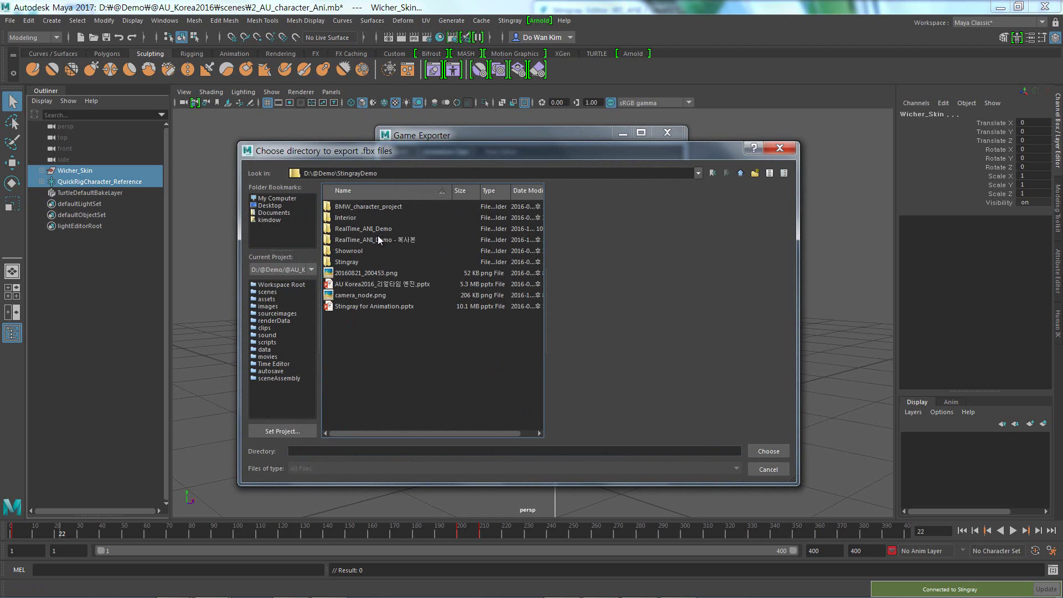
pyautogui.doubleClick(374, 228)
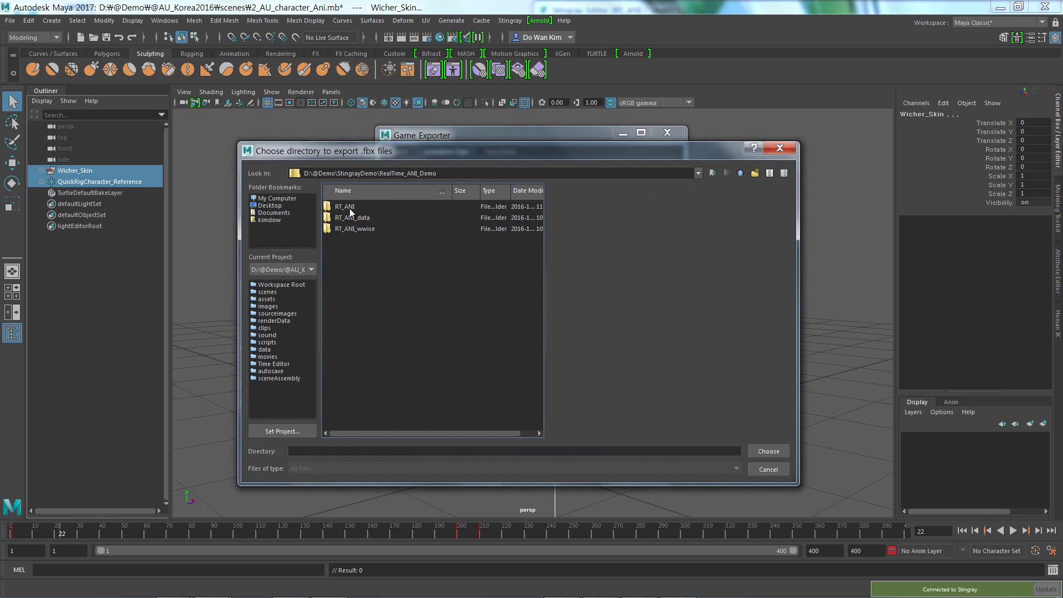
pyautogui.doubleClick(350, 209)
pyautogui.doubleClick(353, 209)
pyautogui.doubleClick(351, 230)
pyautogui.click(741, 173)
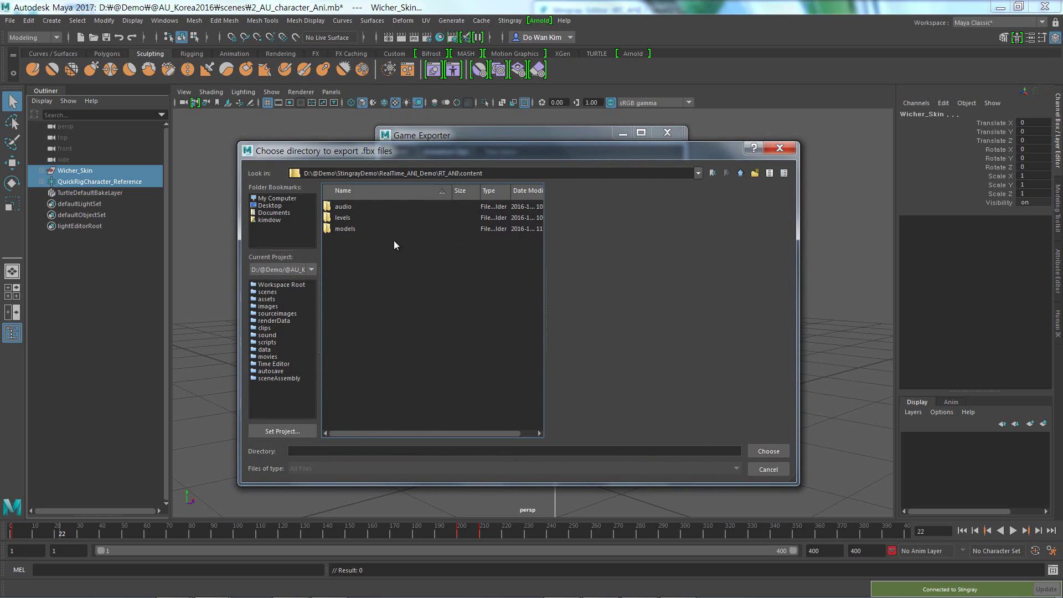
pyautogui.rightClick(347, 249)
pyautogui.click(397, 268)
pyautogui.write('ANI_')
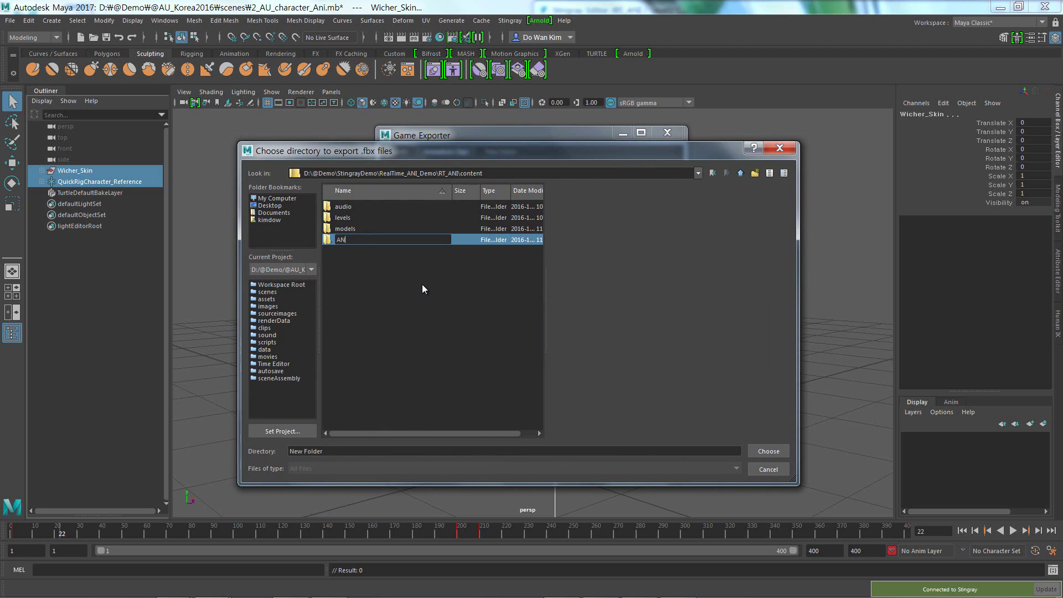
pyautogui.write('Data')
pyautogui.press('Return')
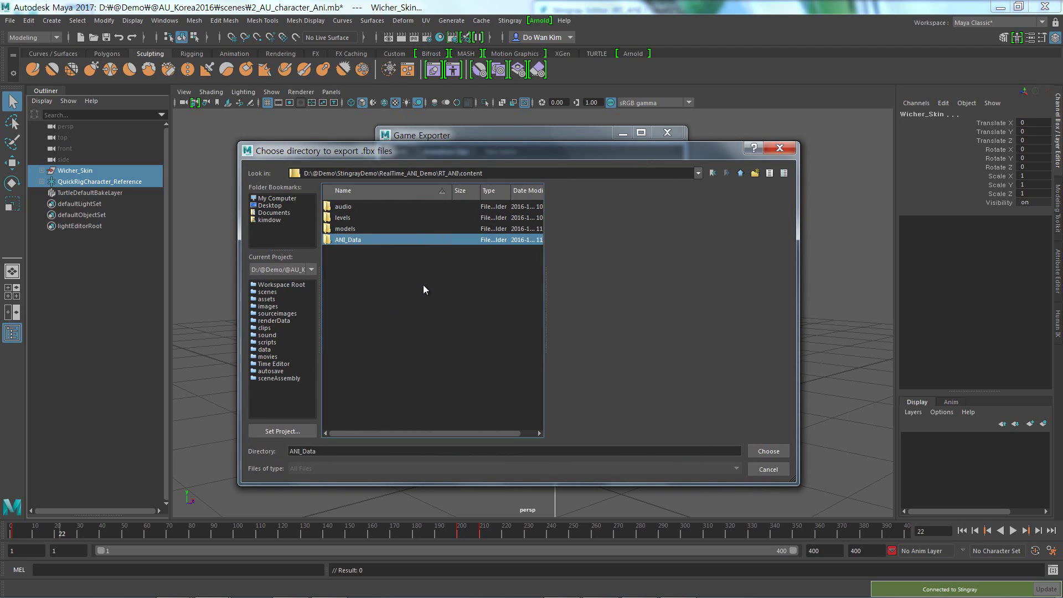
pyautogui.press('Return')
pyautogui.click(768, 451)
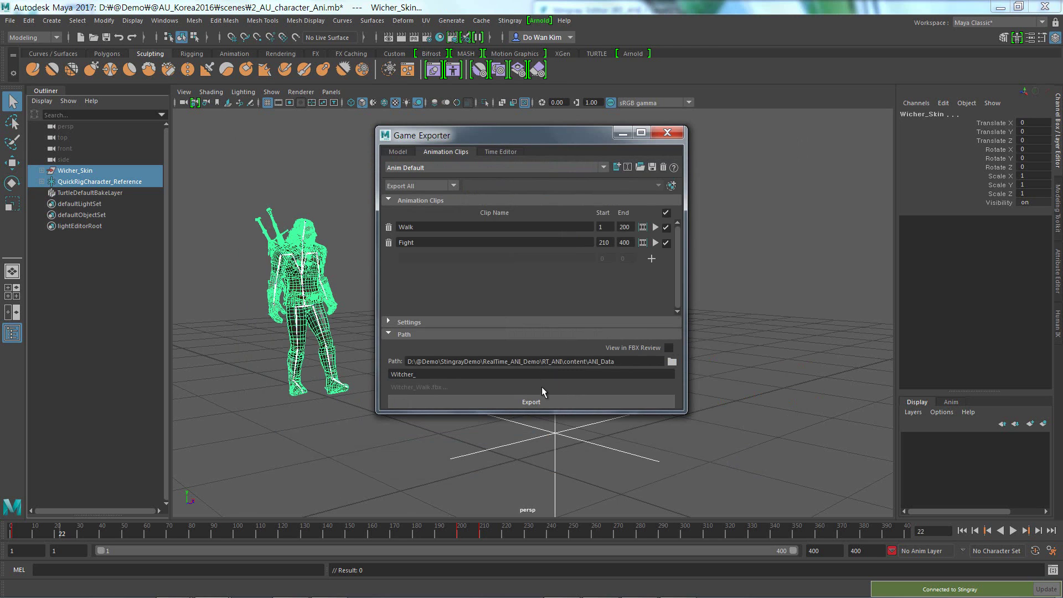
# Step: Export the Walk and Fight FBX files, overwriting existing ones, and close the exporter
pyautogui.click(537, 403)
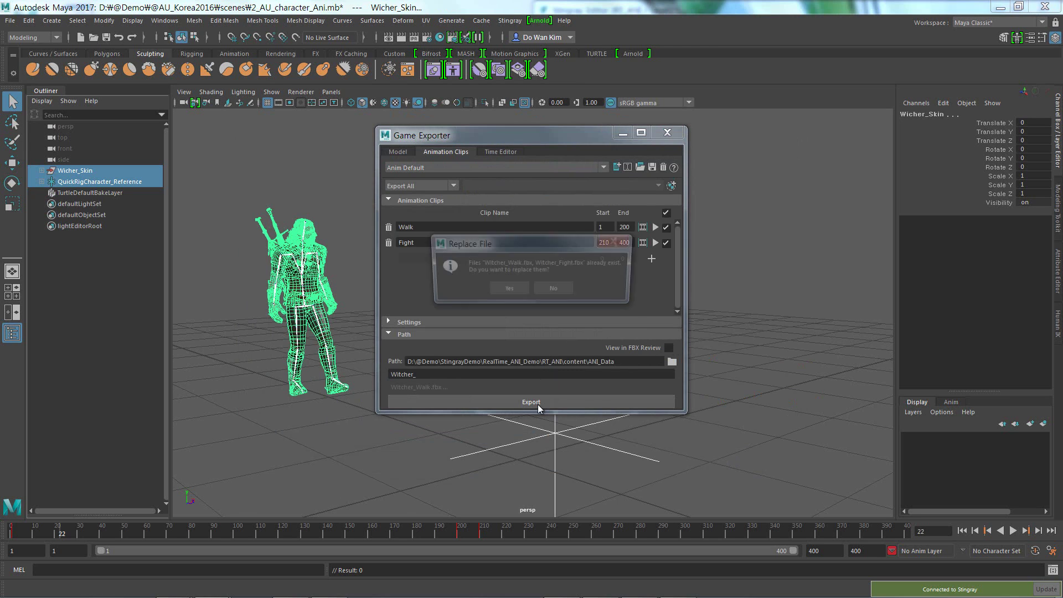
pyautogui.click(515, 294)
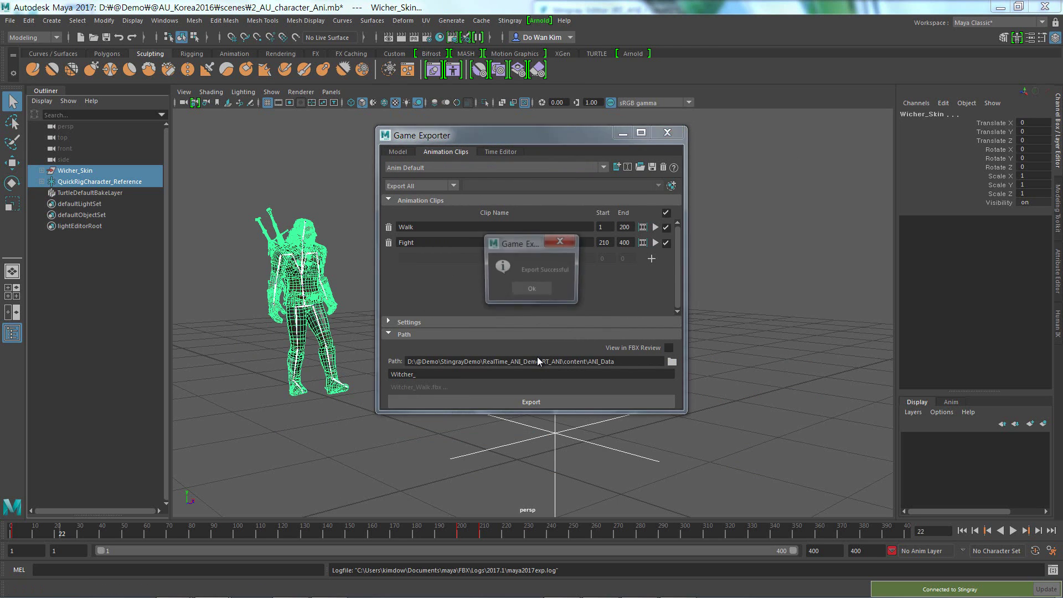
pyautogui.click(525, 290)
pyautogui.click(665, 135)
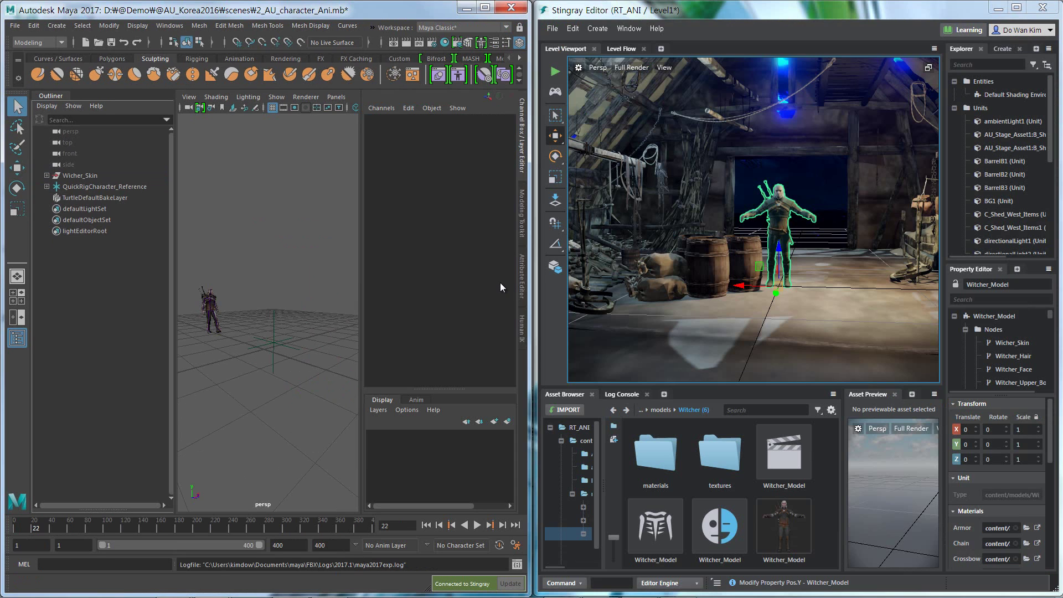
# Step: Maximize the Stingray Editor and open the empty ANI_Data folder in the Asset Browser
pyautogui.click(1017, 8)
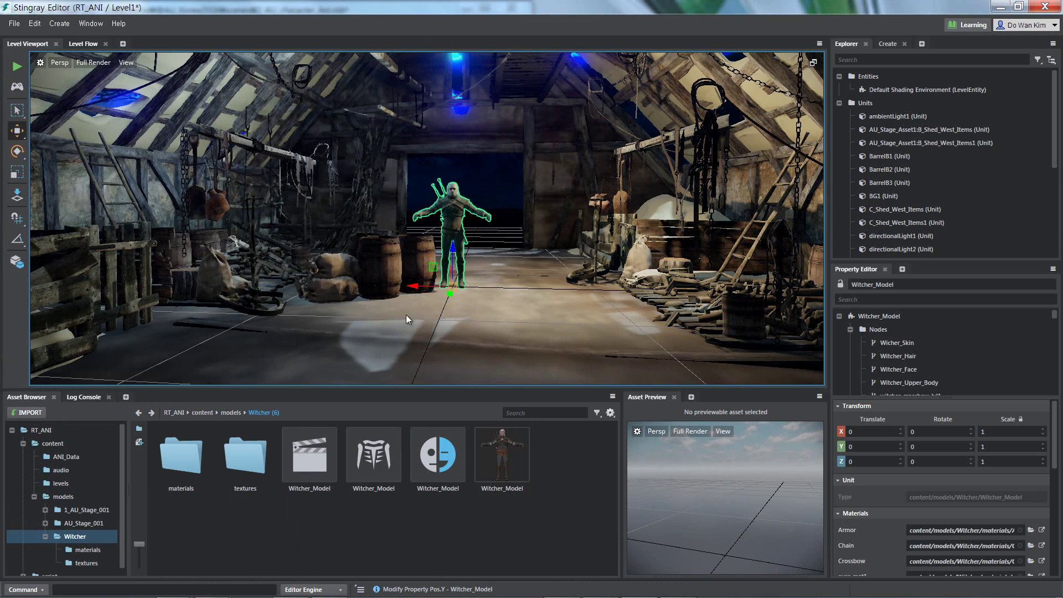
pyautogui.click(66, 458)
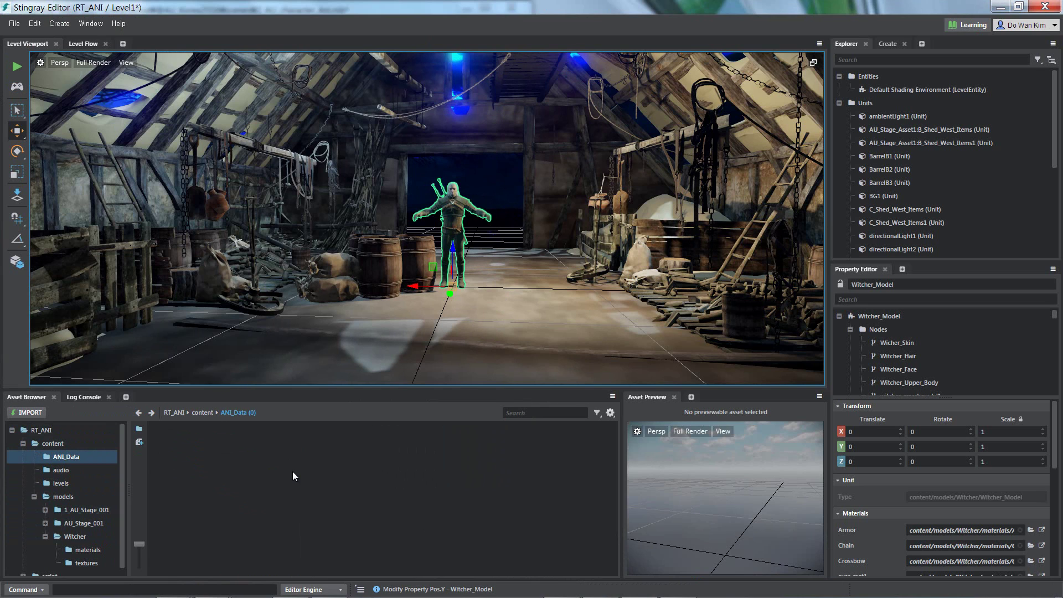
# Step: In Explorer, navigate to StingrayDemo\RealTime_ANI_Demo\RT_ANI\content\ANI_Data
pyautogui.moveTo(165, 595)
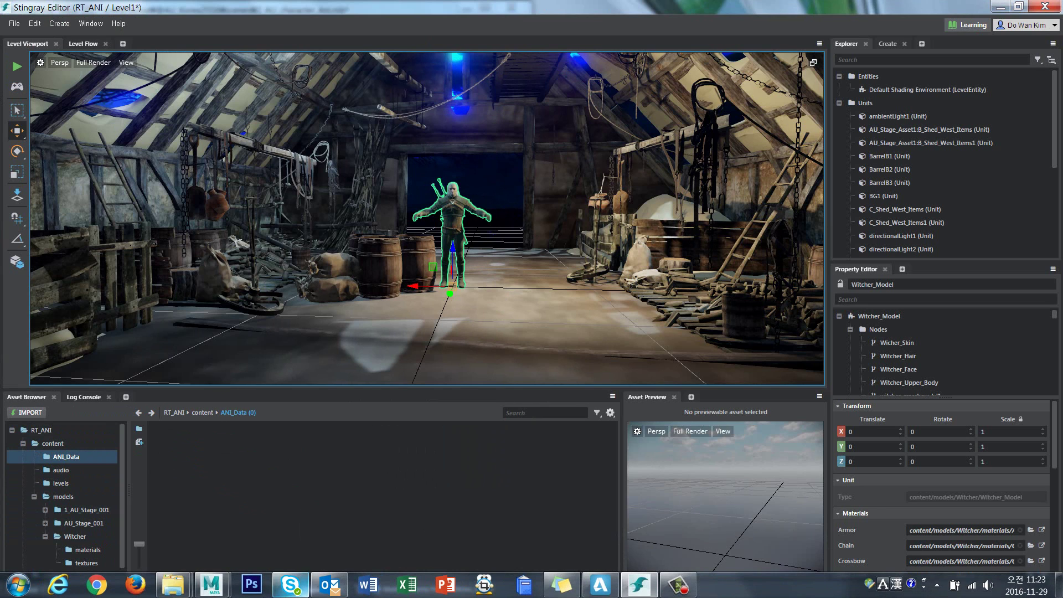
pyautogui.click(249, 509)
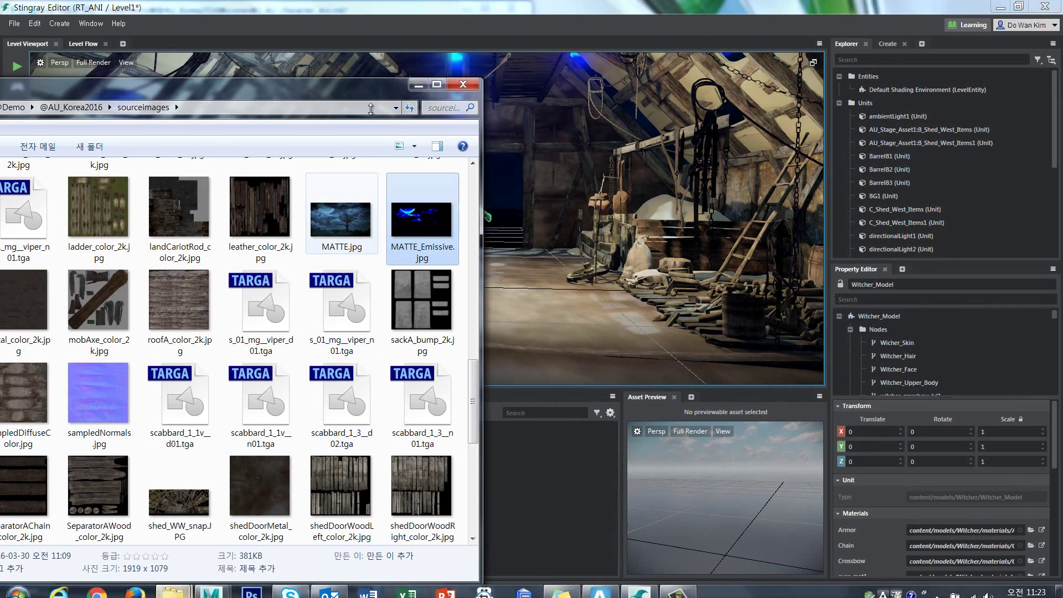
pyautogui.moveTo(251, 91); pyautogui.dragTo(584, 50)
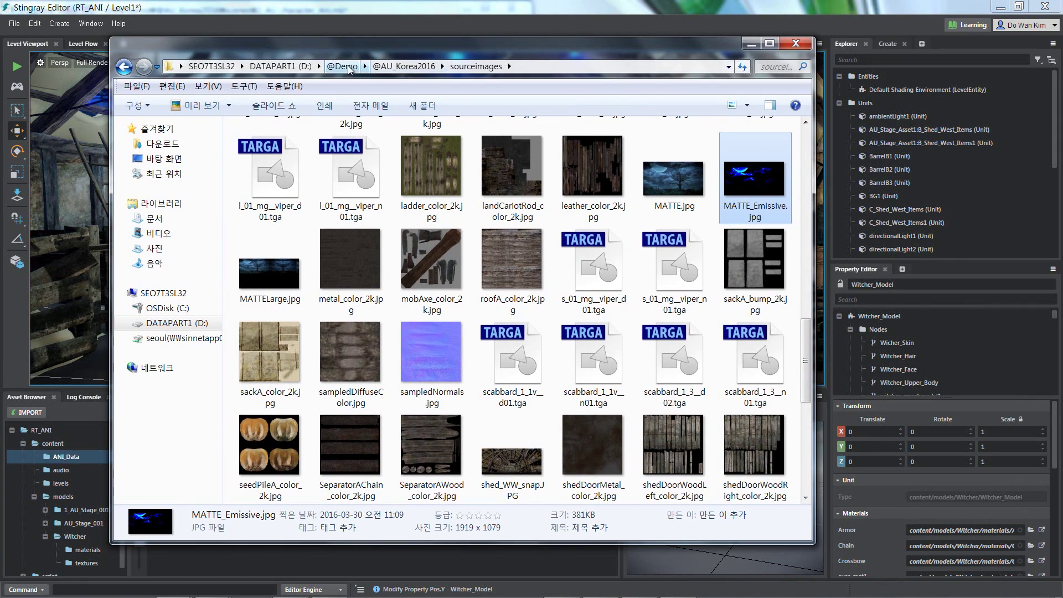
pyautogui.click(342, 66)
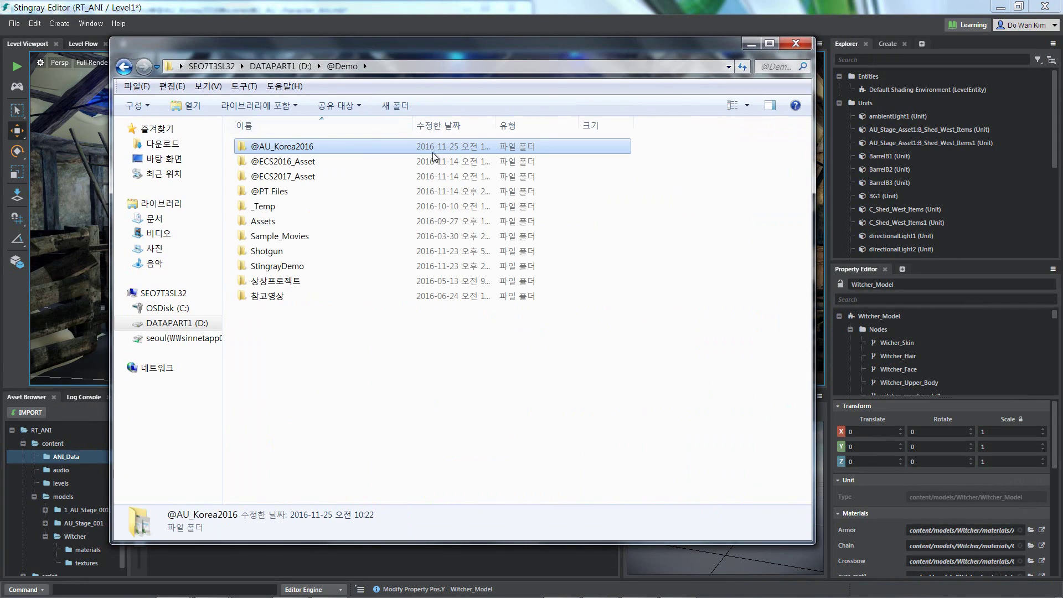
pyautogui.doubleClick(337, 267)
pyautogui.doubleClick(288, 176)
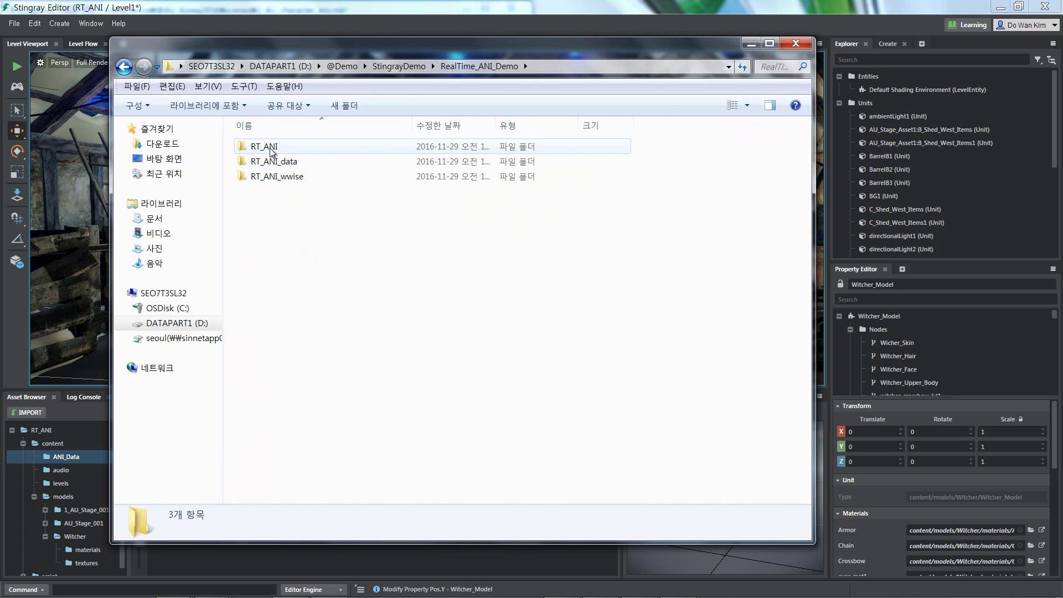
pyautogui.doubleClick(271, 157)
pyautogui.doubleClick(272, 148)
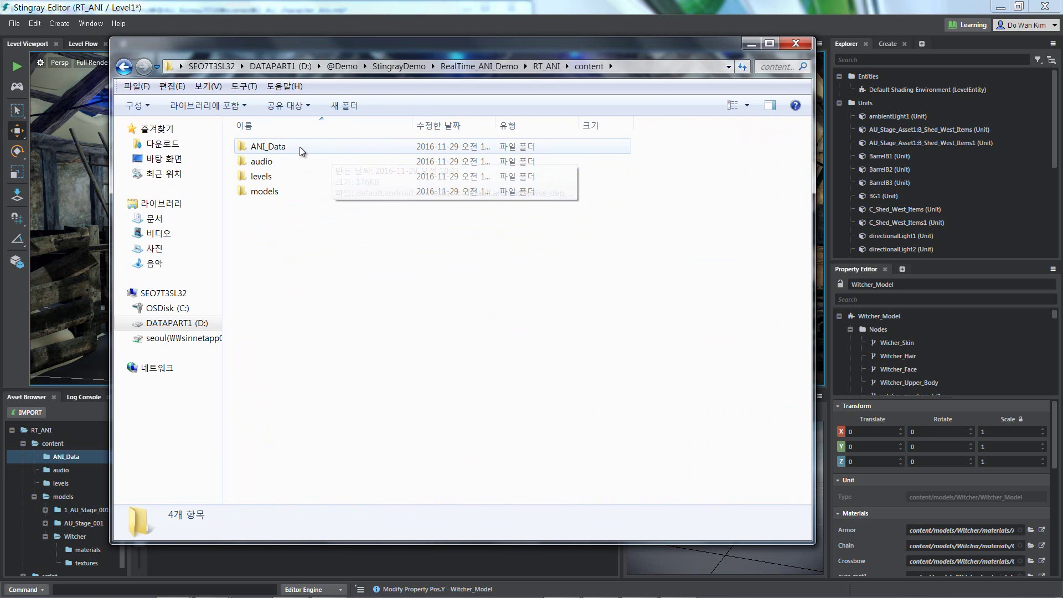
pyautogui.doubleClick(277, 147)
pyautogui.moveTo(284, 48); pyautogui.dragTo(502, 62)
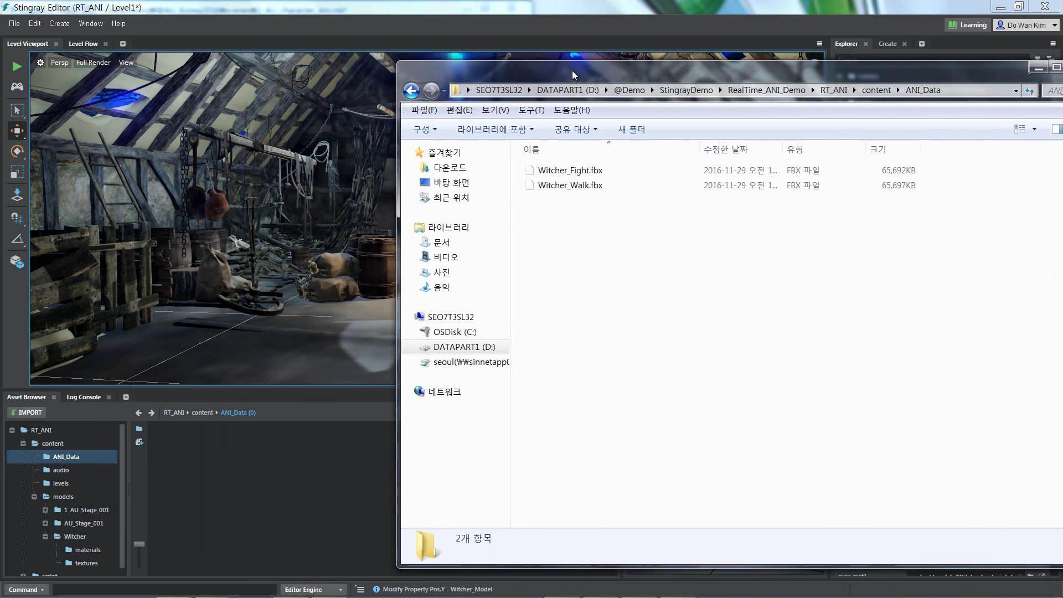
# Step: Drag Witcher_Fight.fbx and Witcher_Walk.fbx into Stingray's ANI_Data folder
pyautogui.click(492, 165)
pyautogui.keyDown('shift'); pyautogui.click(498, 175); pyautogui.keyUp('shift')
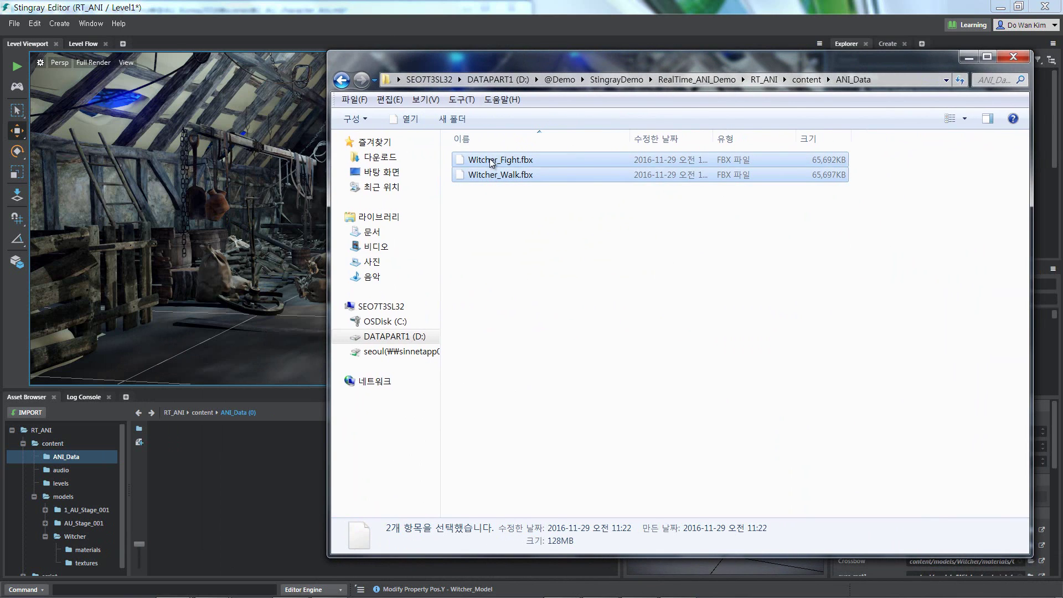
pyautogui.moveTo(498, 175); pyautogui.dragTo(252, 454)
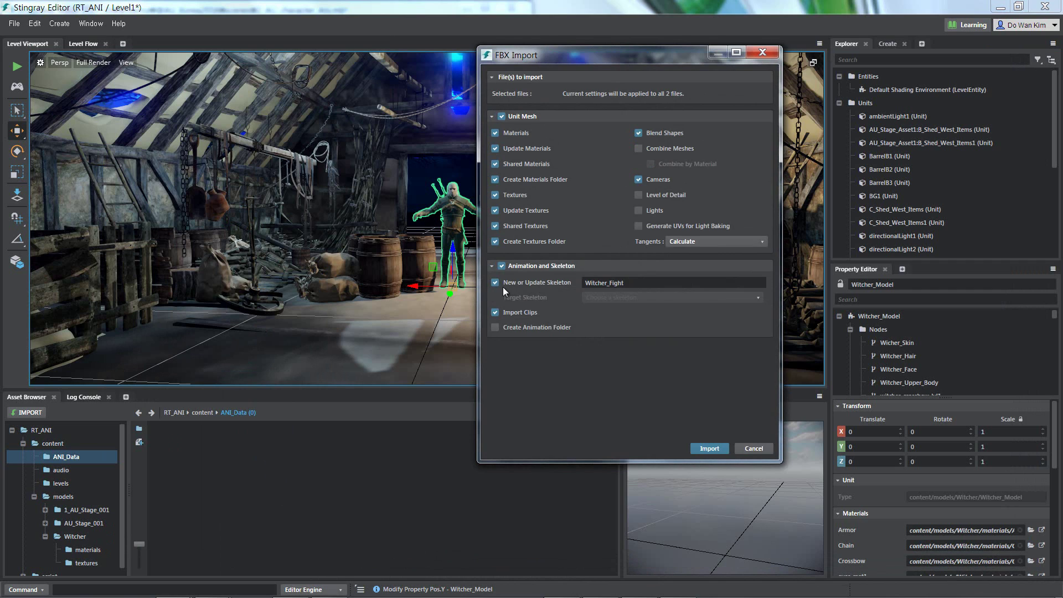
# Step: Import both FBX files without Unit Mesh, targeting the content/models/Witcher/Witcher_Model skeleton
pyautogui.click(502, 117)
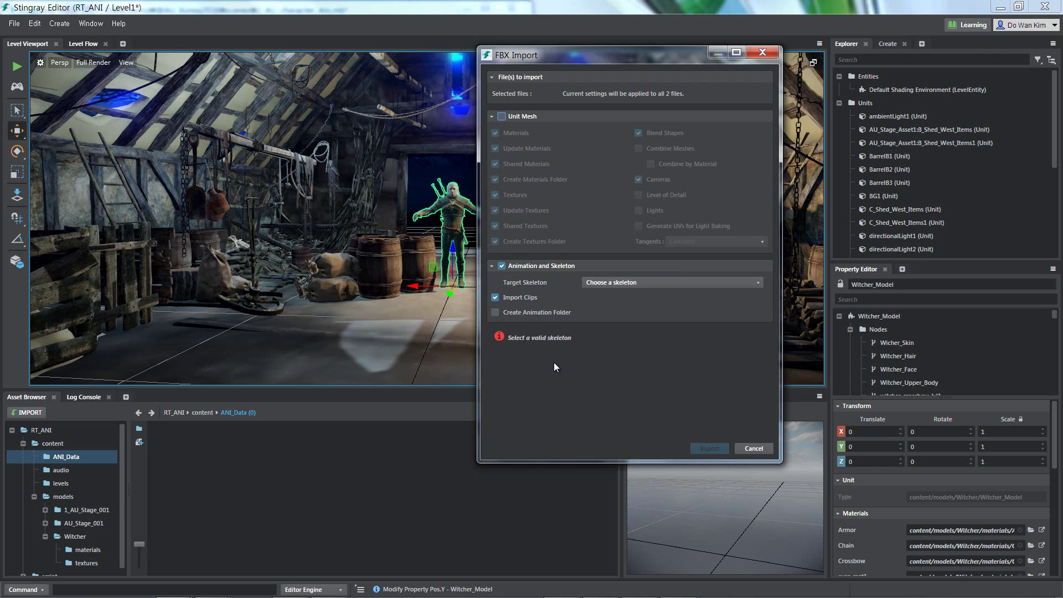
pyautogui.click(665, 283)
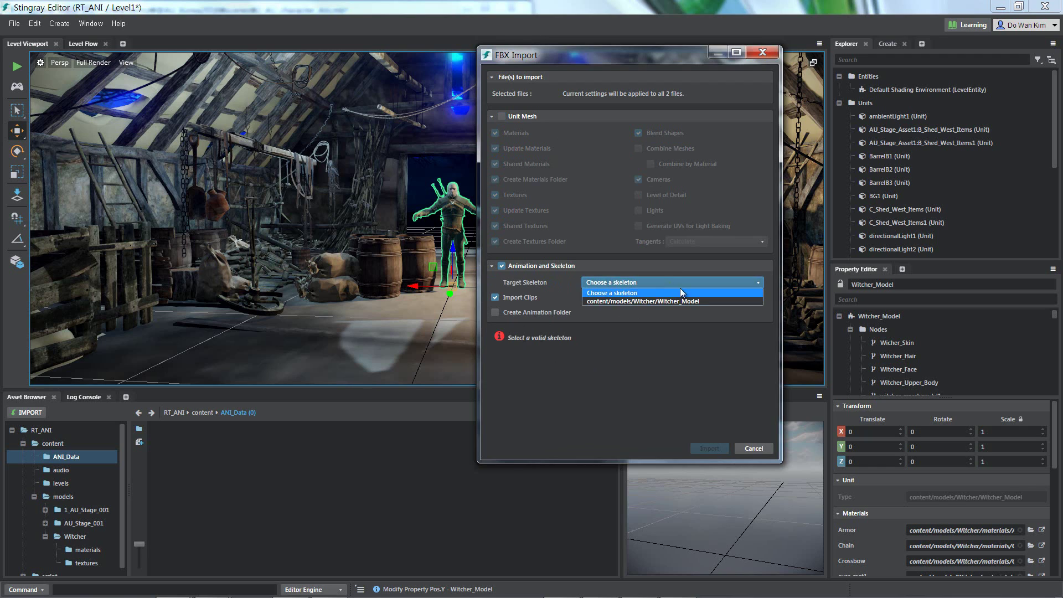
pyautogui.click(653, 301)
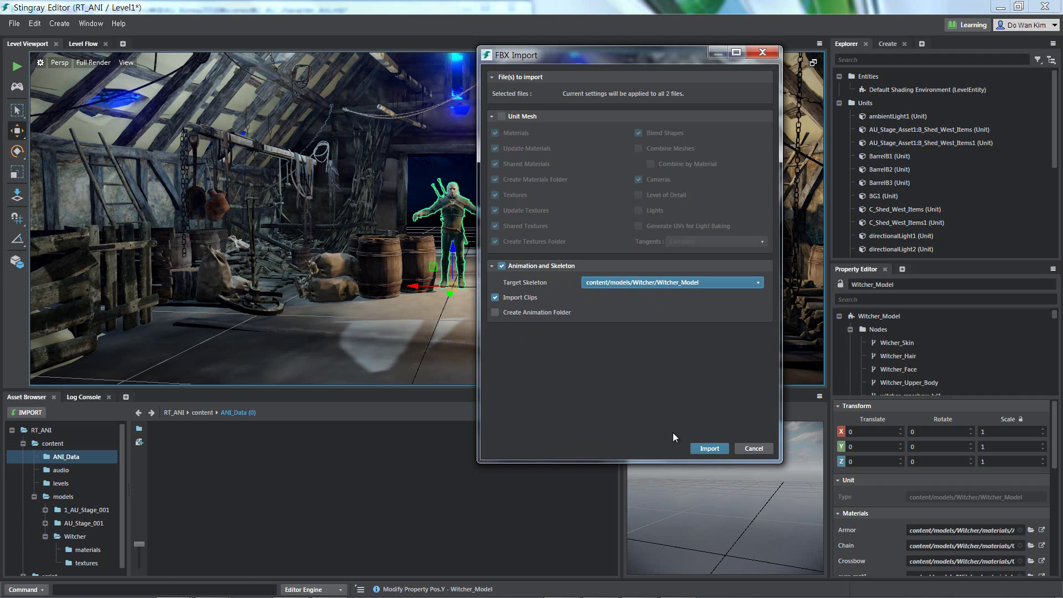
pyautogui.click(709, 449)
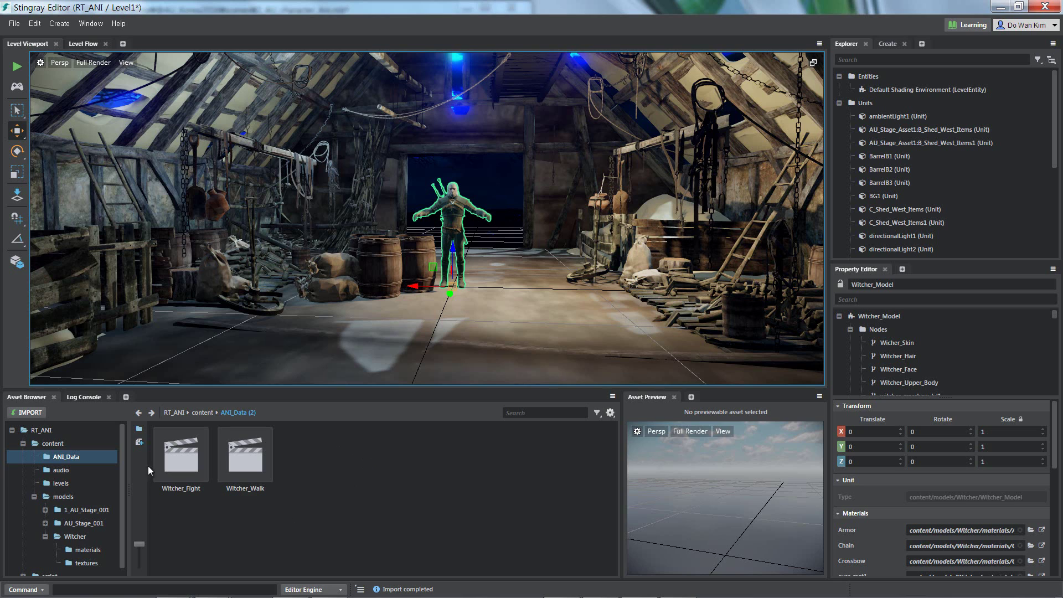
# Step: Preview the Witcher_Fight clip in the Asset Browser, then bring up Level1's empty Level Flow graph
pyautogui.click(180, 453)
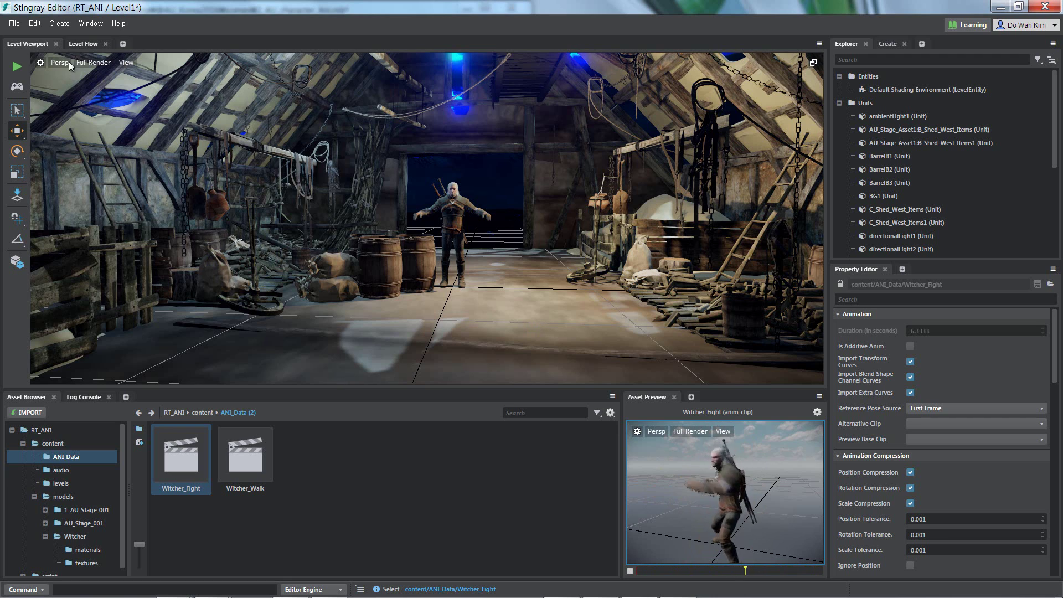
pyautogui.click(81, 43)
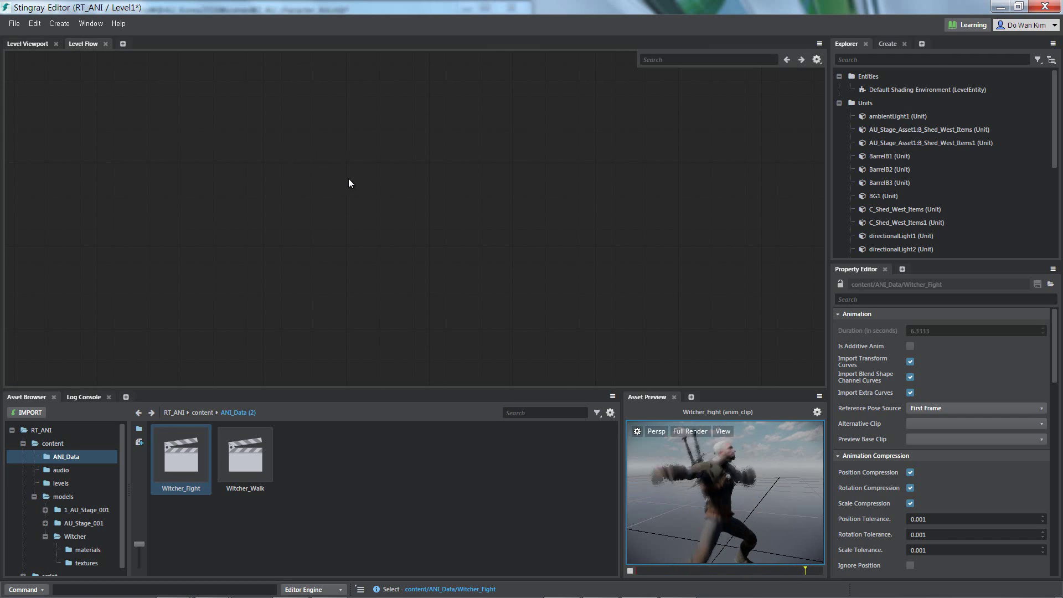
# Step: Stop the clip preview and add Level Unit and Play Animation Clip nodes, lined up side by side
pyautogui.click(630, 571)
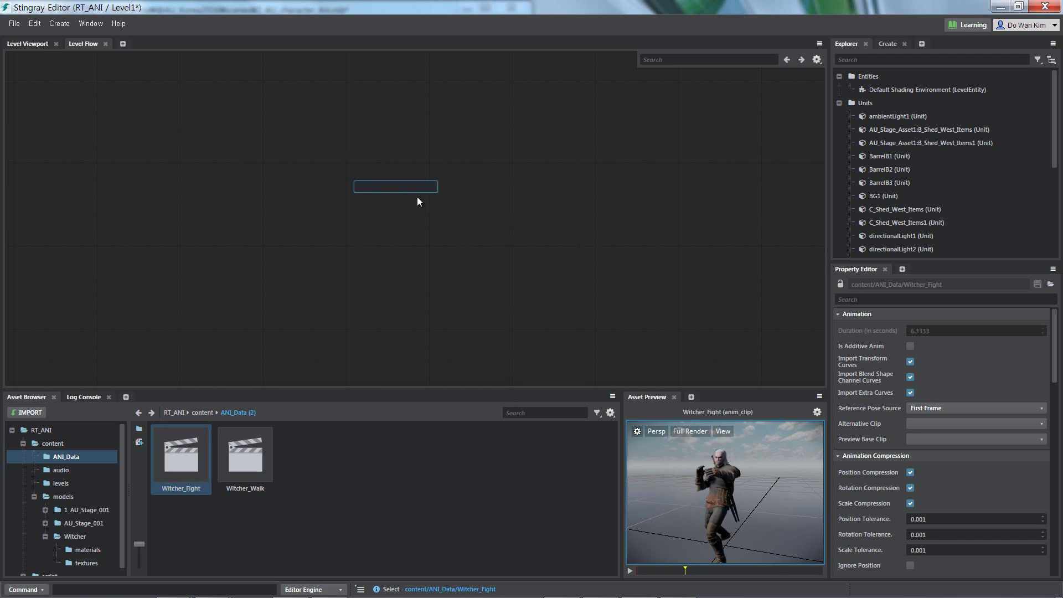
pyautogui.write('unit')
pyautogui.press('Return')
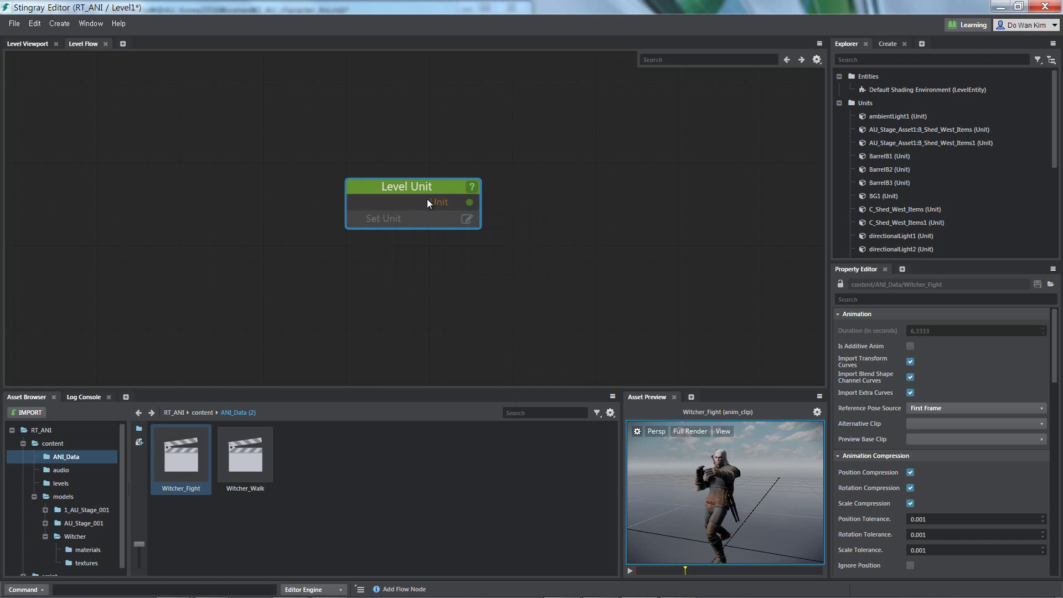
pyautogui.moveTo(427, 202); pyautogui.dragTo(294, 103)
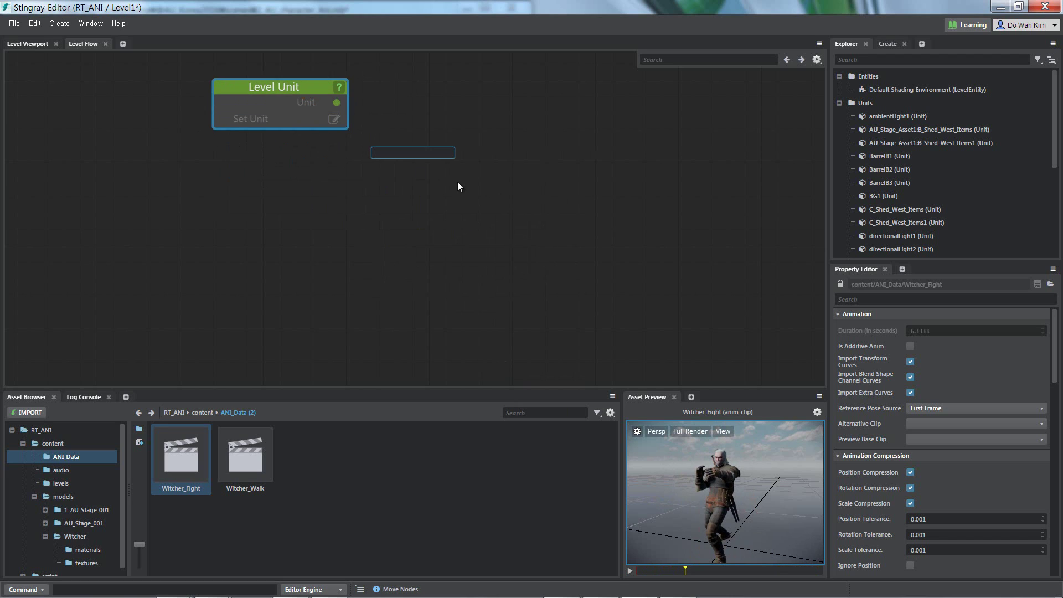
pyautogui.write('play')
pyautogui.press('Return')
pyautogui.moveTo(452, 151); pyautogui.dragTo(453, 85)
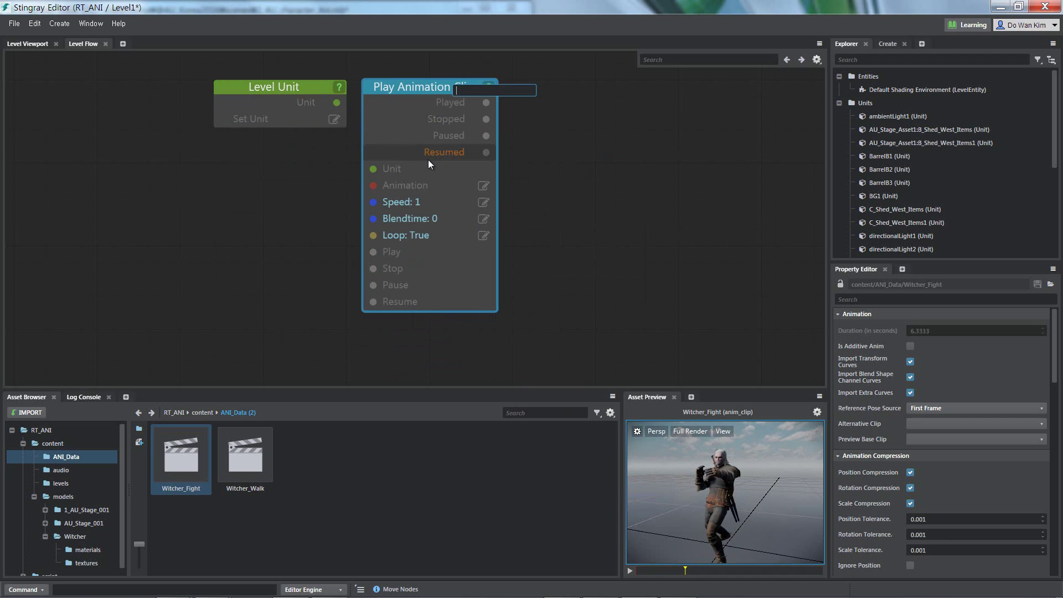
# Step: Add a Level Loaded event node below Level Unit, deleting an accidental extra Level Unit node
pyautogui.write('level')
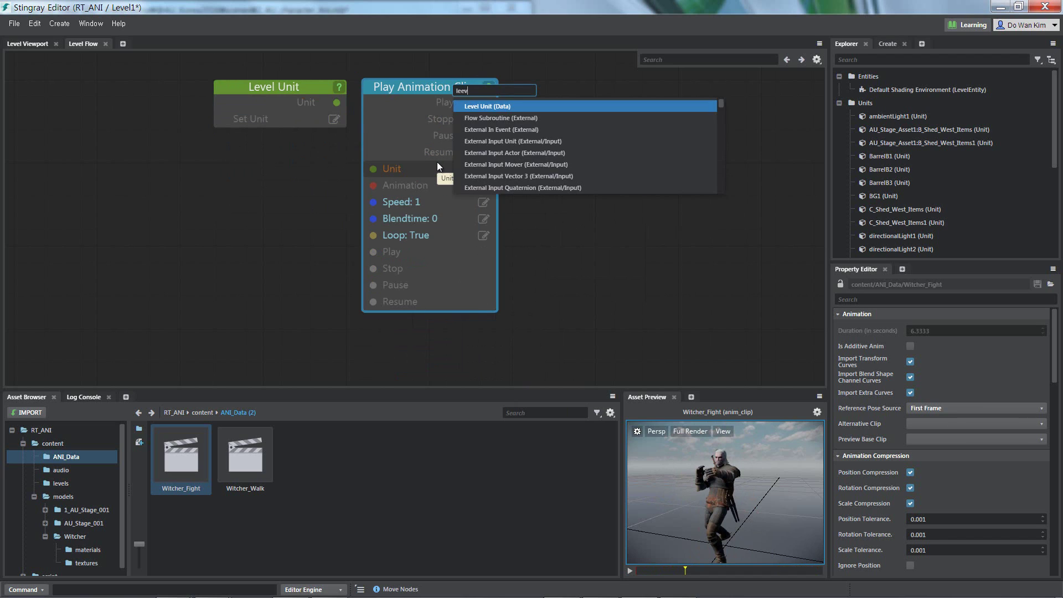
pyautogui.press('Return')
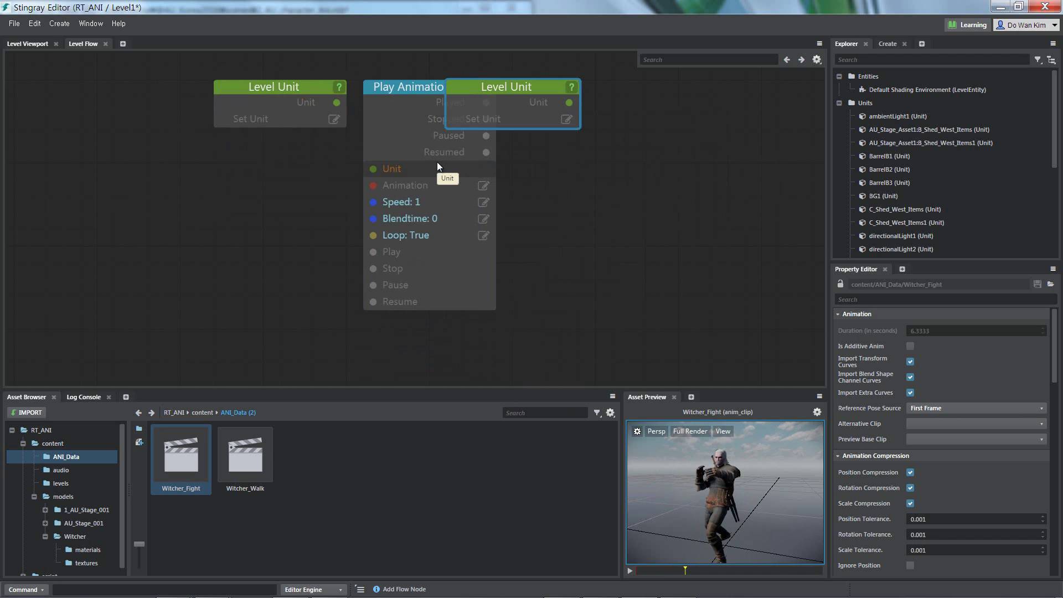
pyautogui.moveTo(587, 85); pyautogui.dragTo(586, 133)
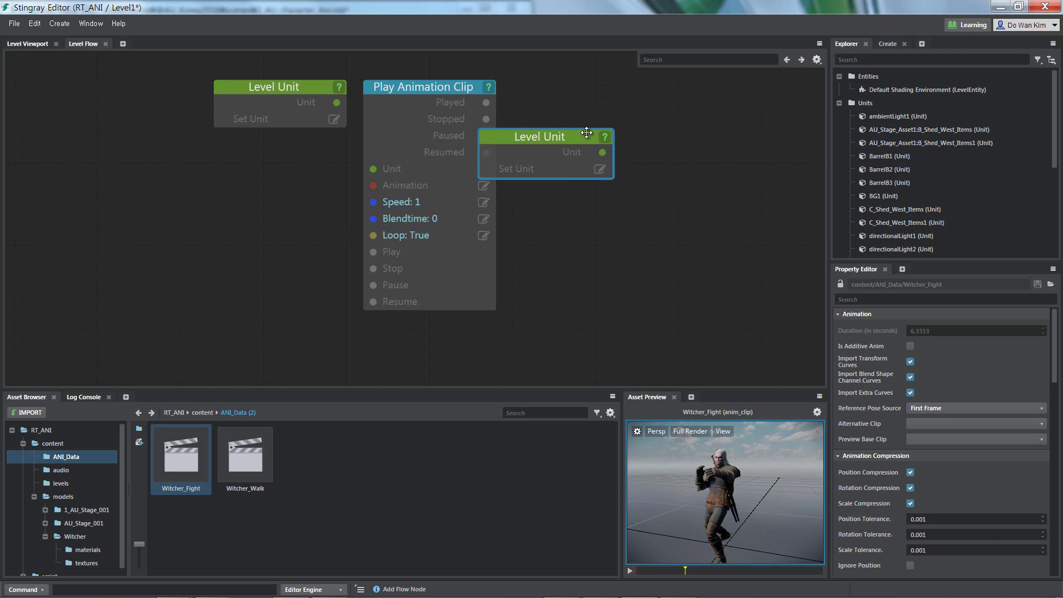
pyautogui.press('Delete')
pyautogui.click(252, 194)
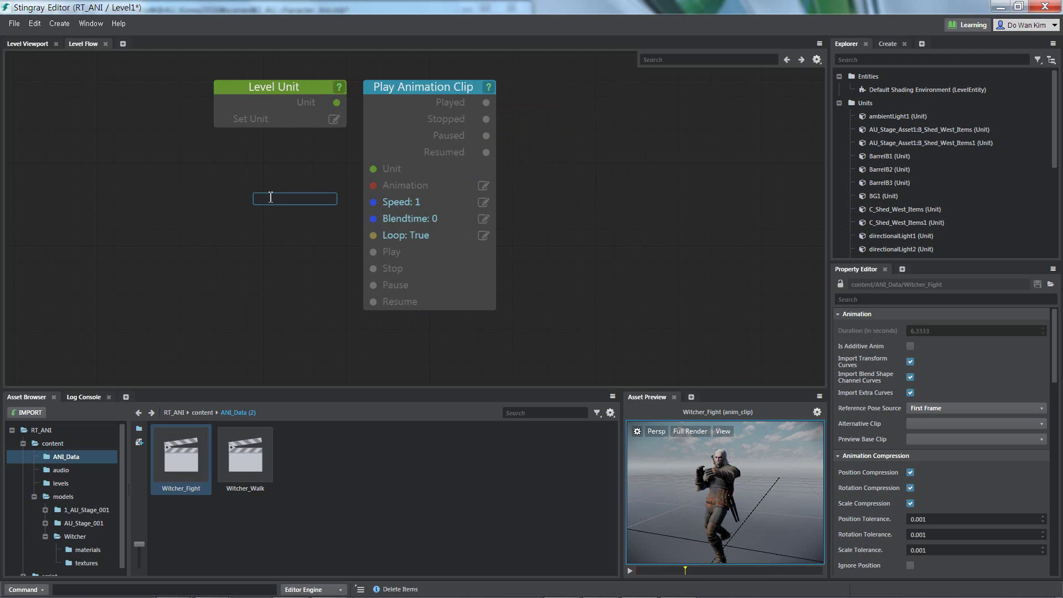
pyautogui.write('loaded')
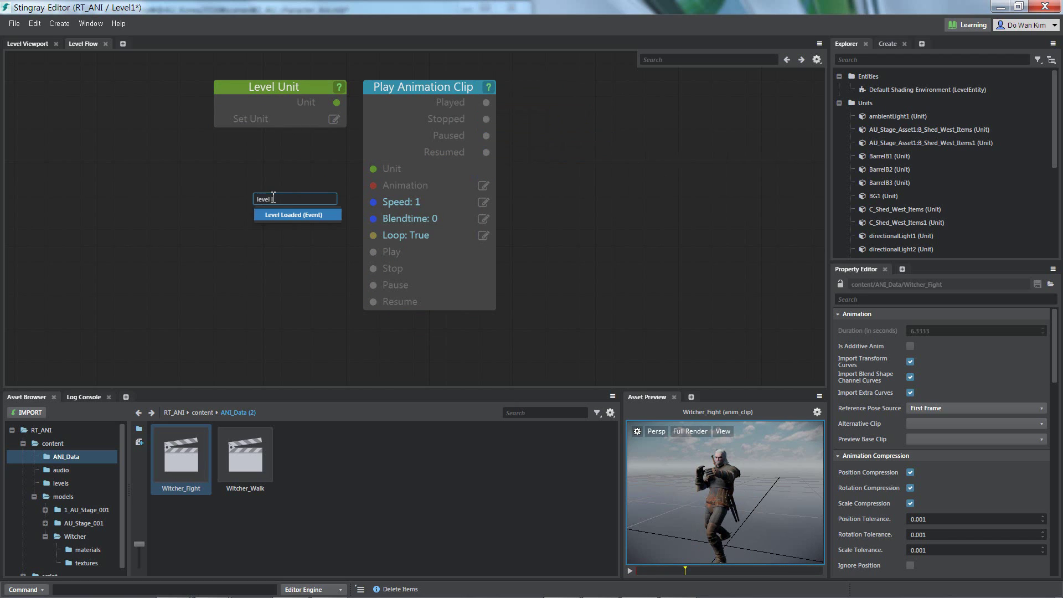
pyautogui.press('Return')
pyautogui.moveTo(276, 198); pyautogui.dragTo(243, 149)
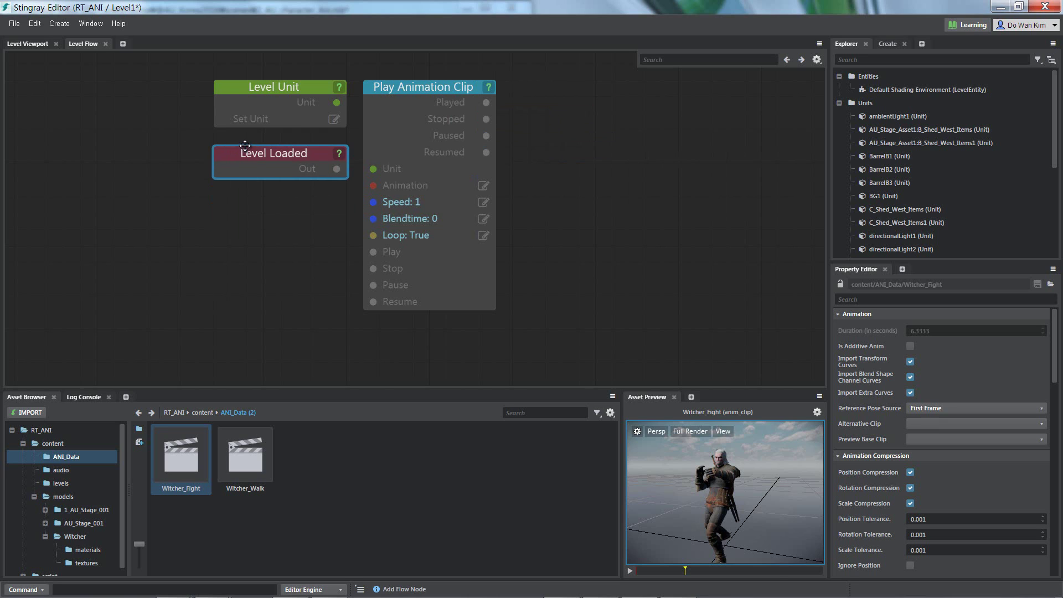
pyautogui.click(218, 221)
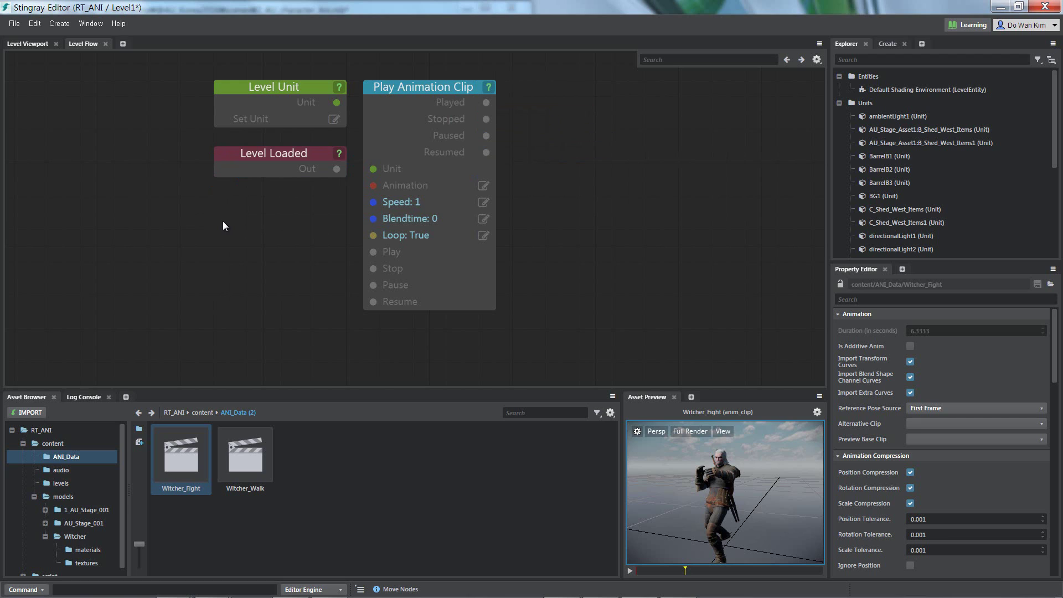
# Step: Nudge the Play Animation Clip node slightly to the right
pyautogui.rightClick(93, 102)
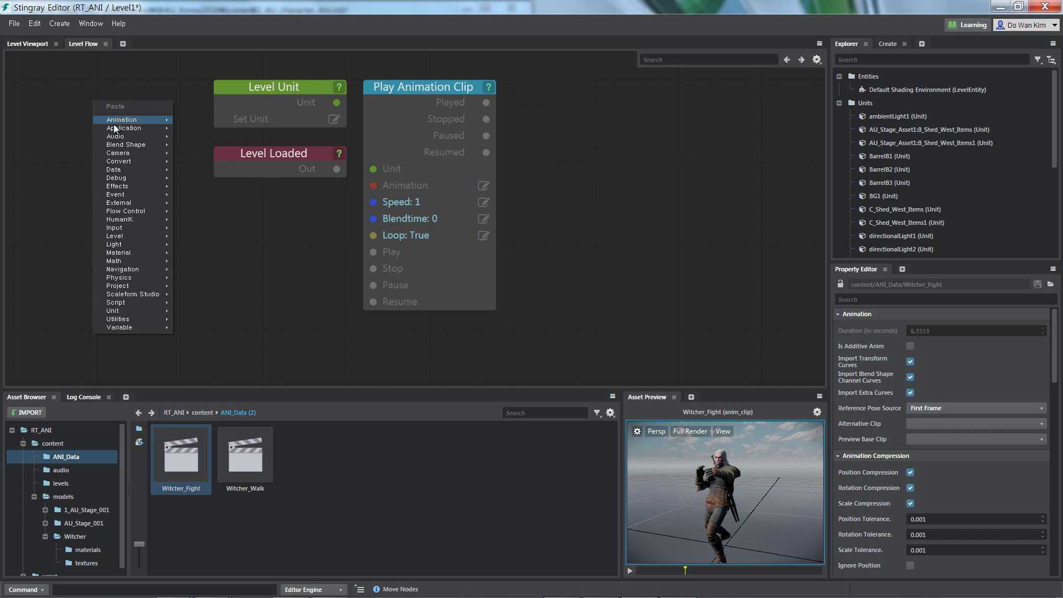
pyautogui.moveTo(119, 277)
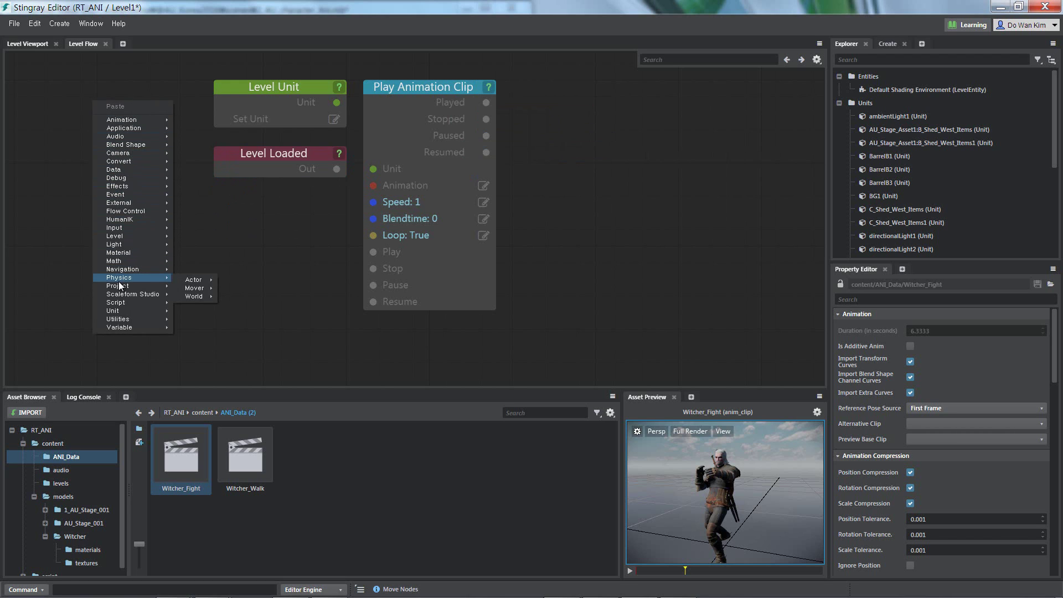
pyautogui.click(267, 268)
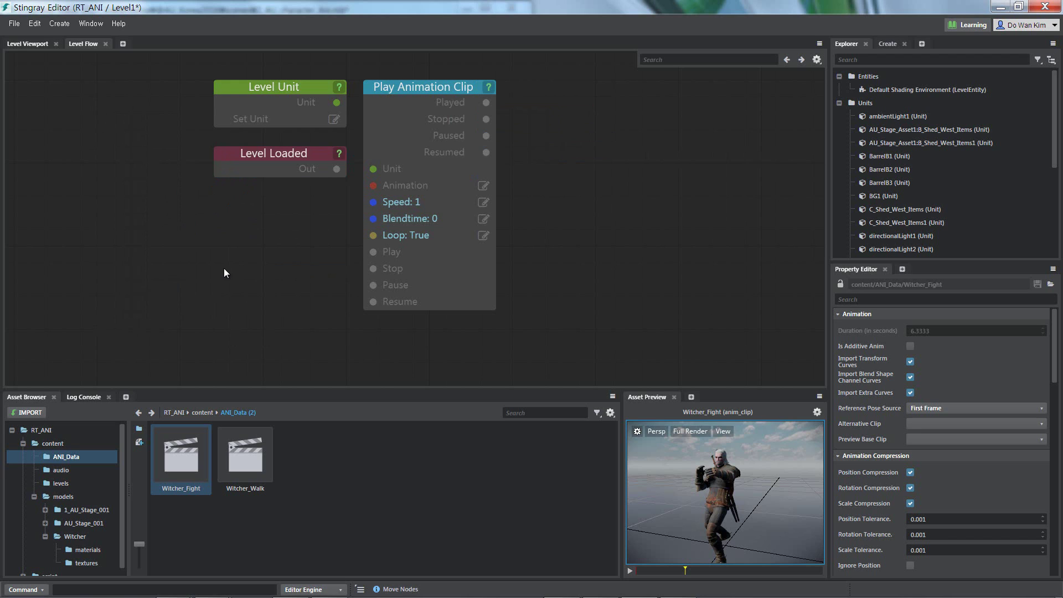
pyautogui.moveTo(426, 87); pyautogui.dragTo(443, 87)
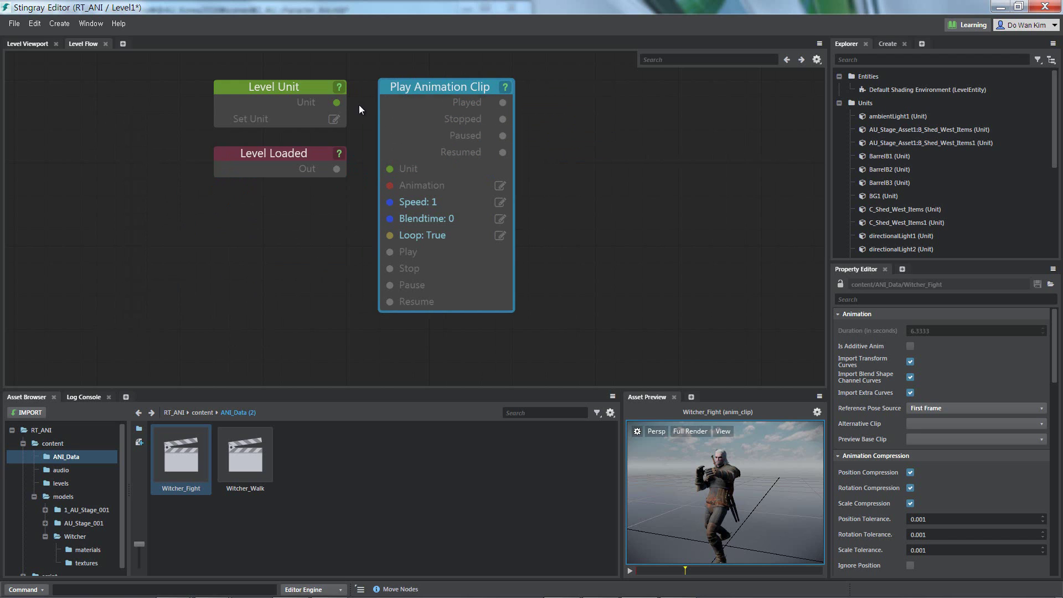
# Step: Wire Level Unit into the clip's Unit input, referencing Witcher_Model, and set Animation to Witcher_Walk
pyautogui.moveTo(337, 103); pyautogui.dragTo(390, 169)
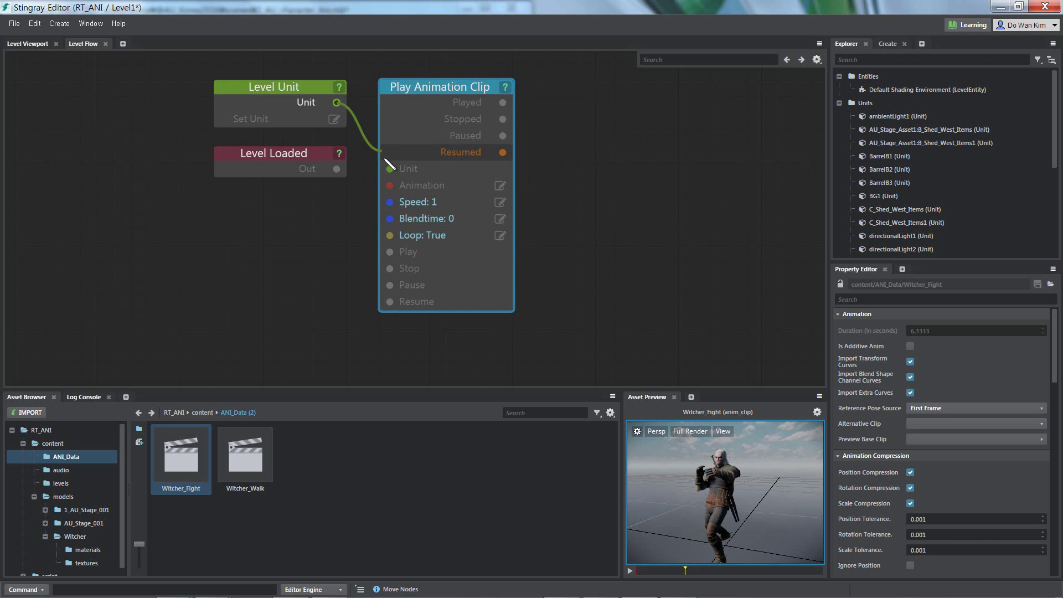
pyautogui.click(333, 119)
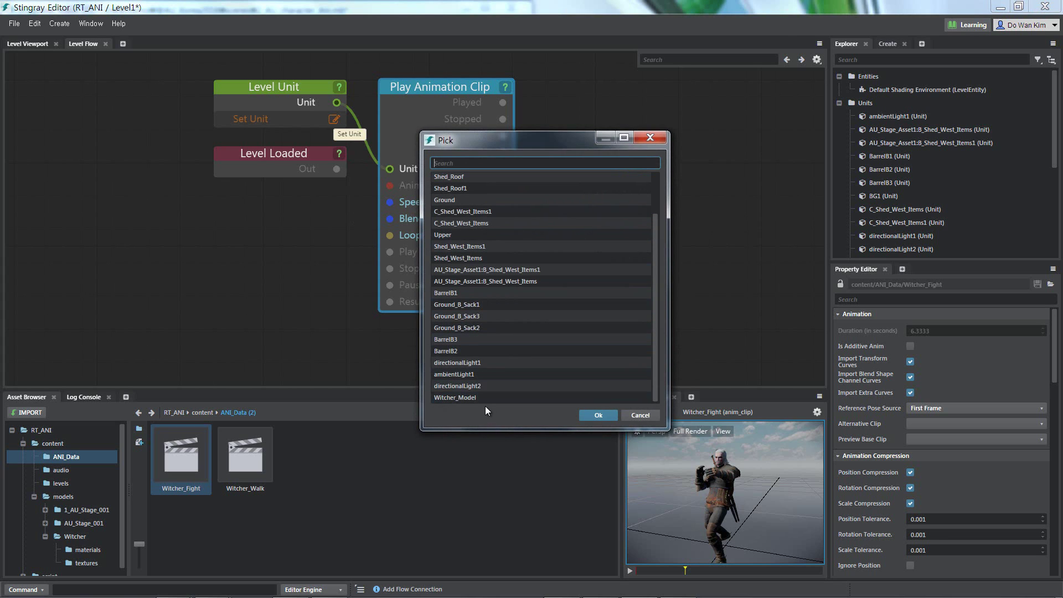
pyautogui.click(600, 415)
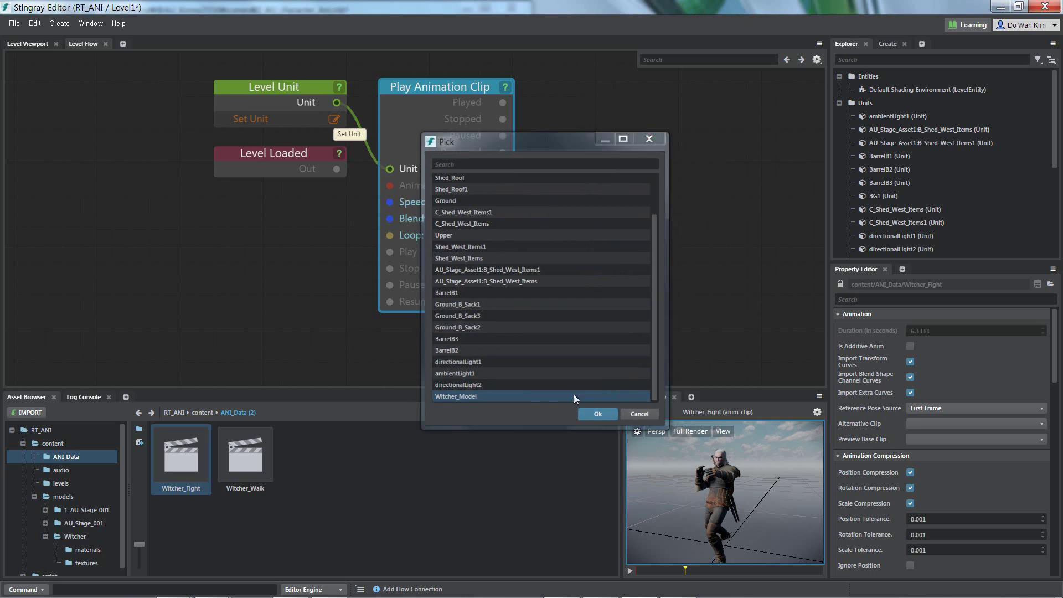
pyautogui.click(500, 186)
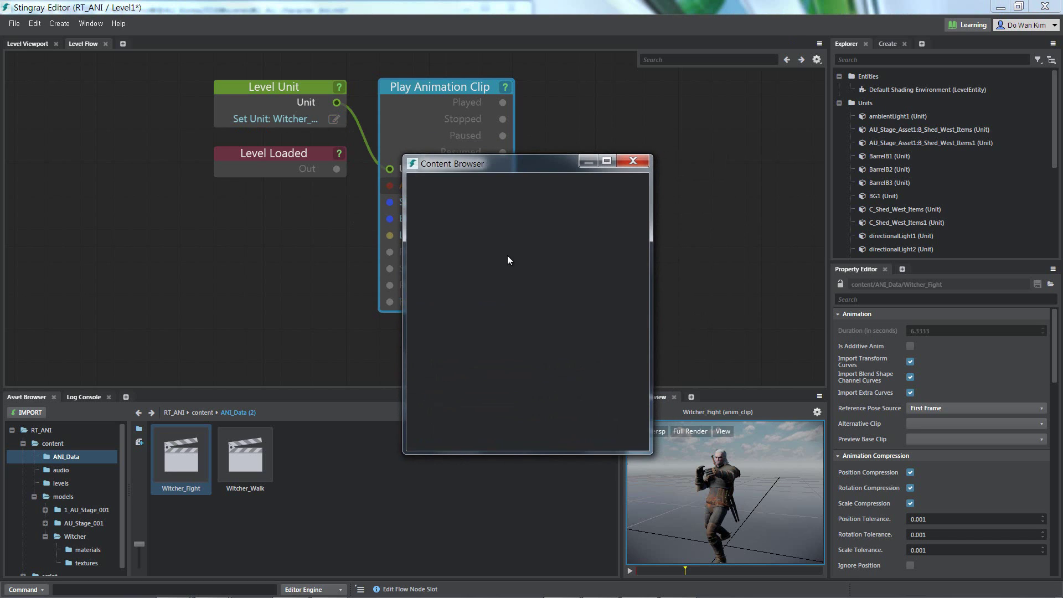
pyautogui.click(499, 224)
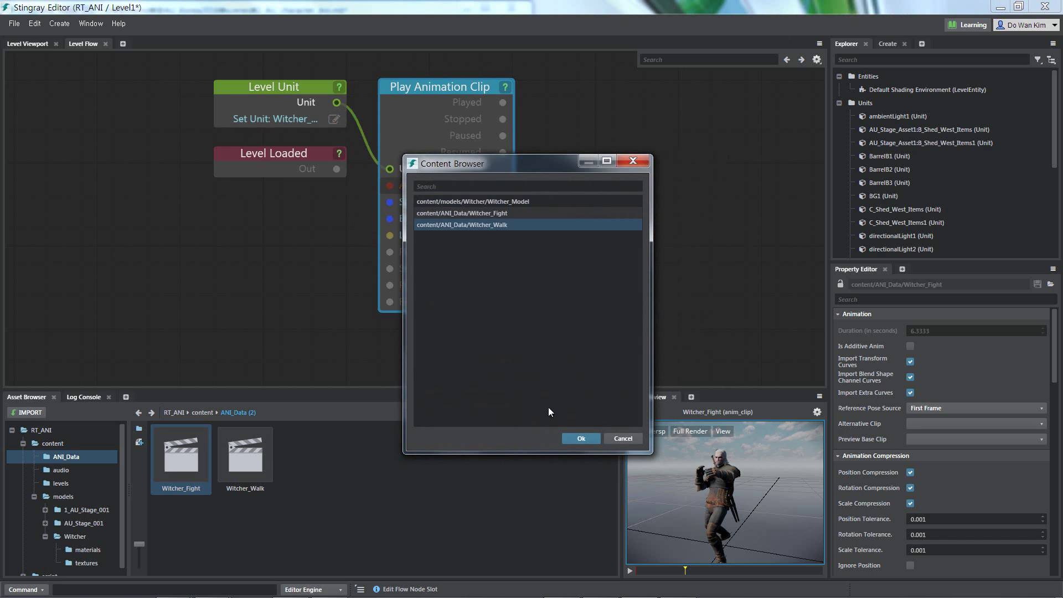
pyautogui.click(581, 439)
# Step: Connect Level Loaded's Out to Play and box-select all three flow nodes
pyautogui.moveTo(304, 154)
pyautogui.mouseDown()
pyautogui.moveTo(305, 170)
pyautogui.moveTo(390, 252)
pyautogui.mouseUp()
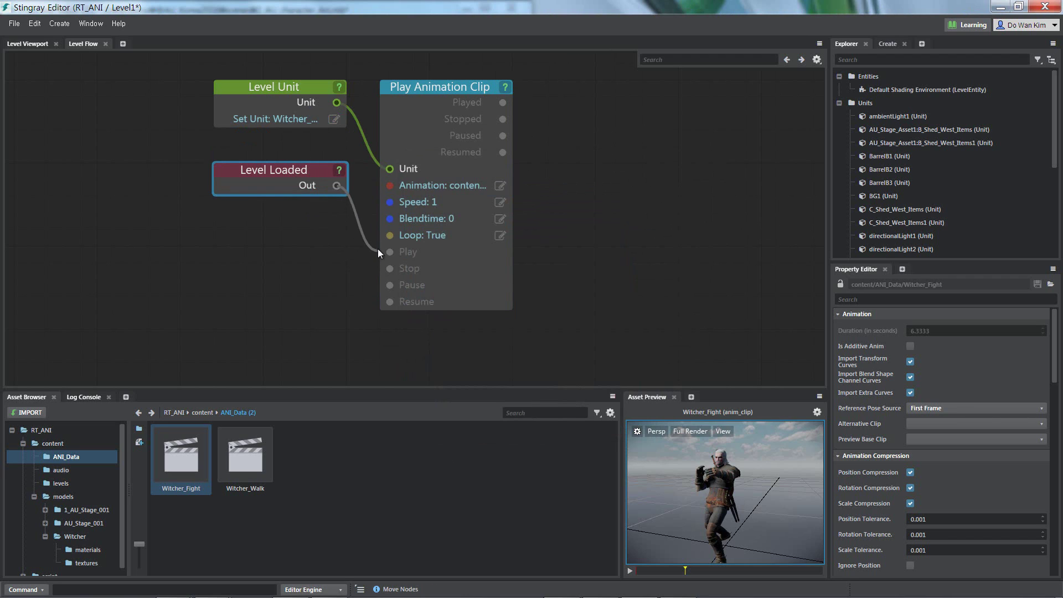
pyautogui.click(324, 269)
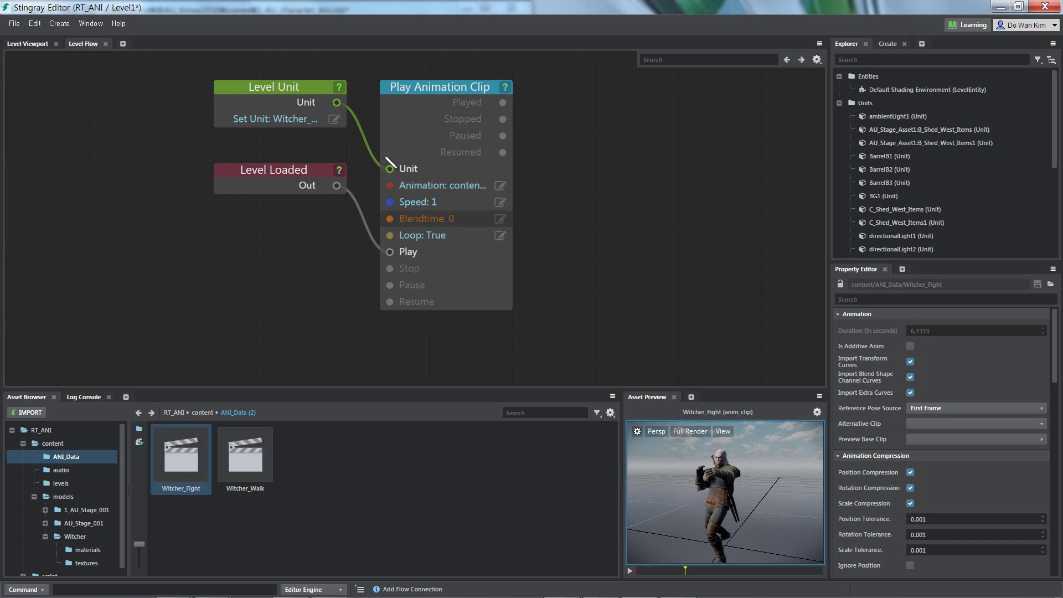
pyautogui.moveTo(182, 66); pyautogui.dragTo(629, 327)
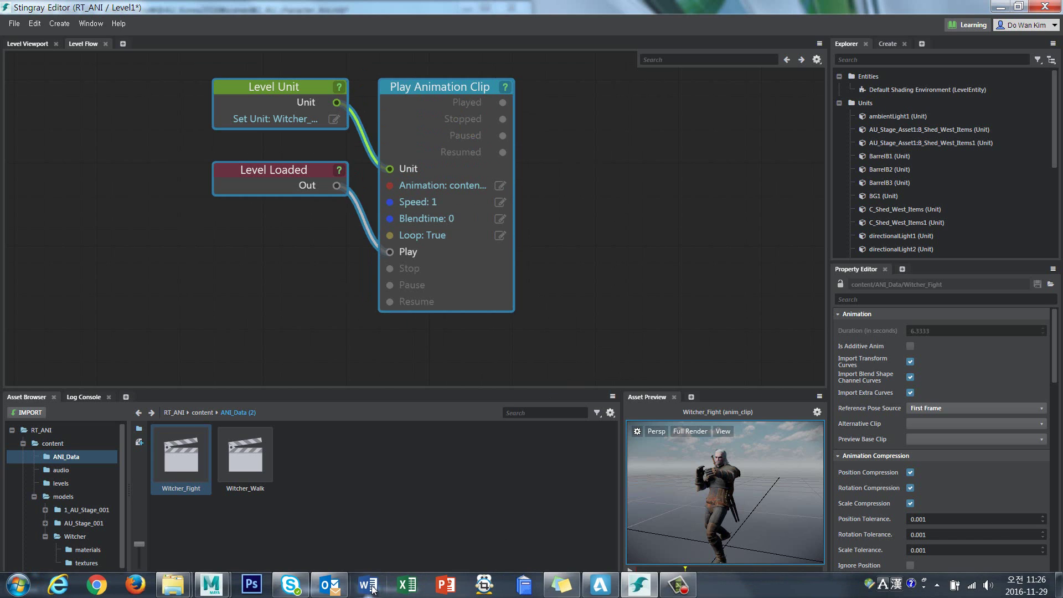
pyautogui.click(368, 589)
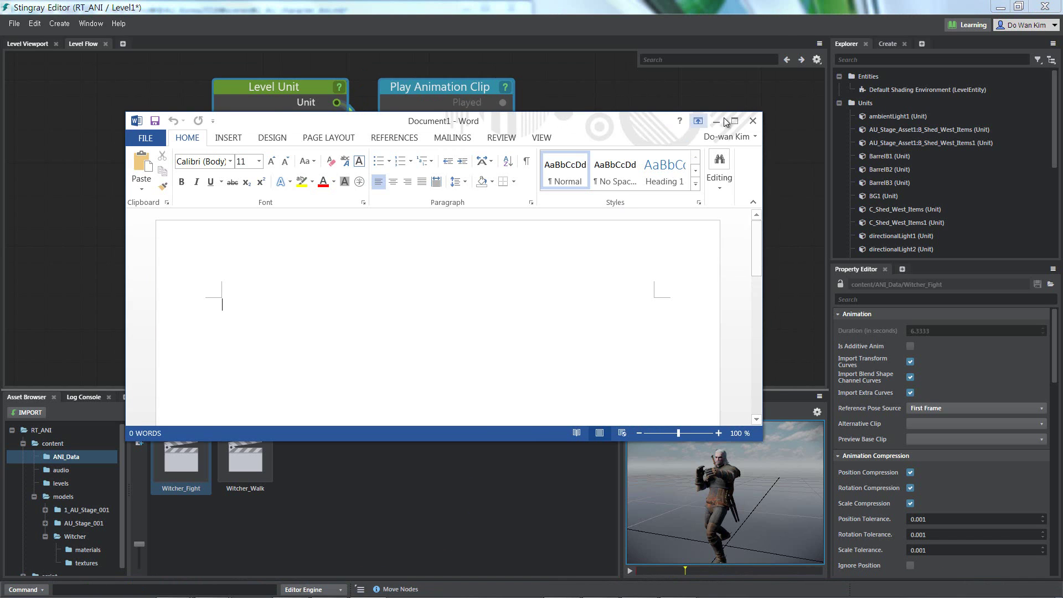
# Step: Paste the copied nodes into Word, scroll through their text definitions, and select all of it
pyautogui.hotkey('ctrl', 'v')
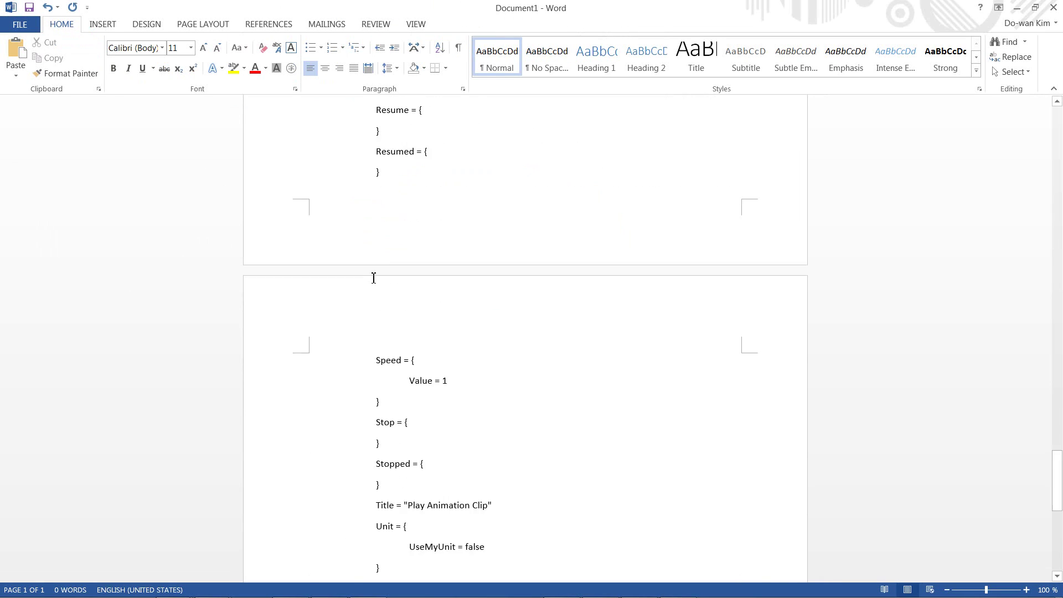
pyautogui.scroll(5, 508, 331)
pyautogui.scroll(4, 508, 330)
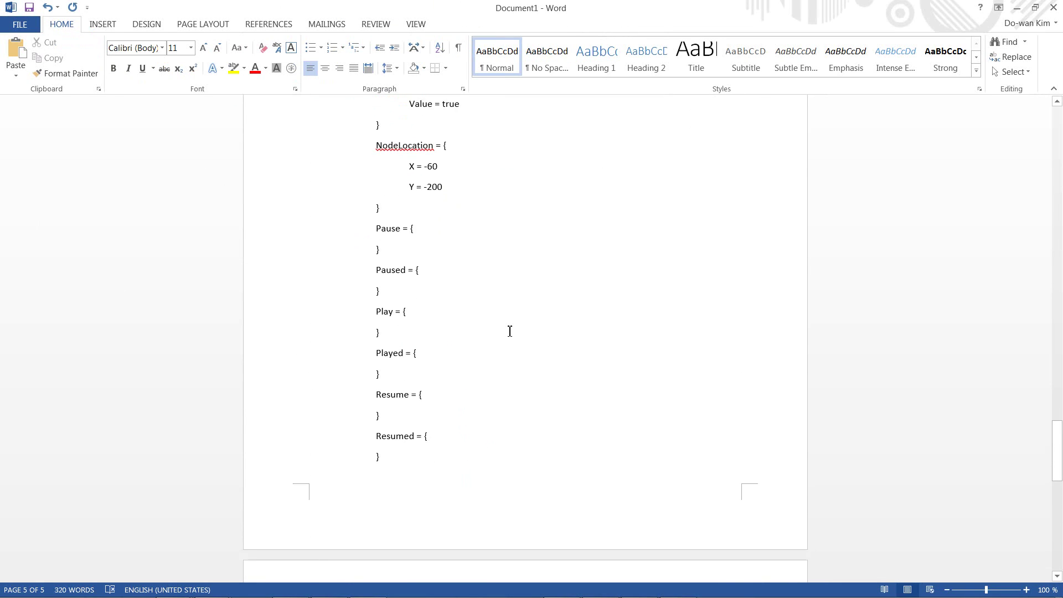
pyautogui.scroll(4, 508, 331)
pyautogui.scroll(3, 949, 348)
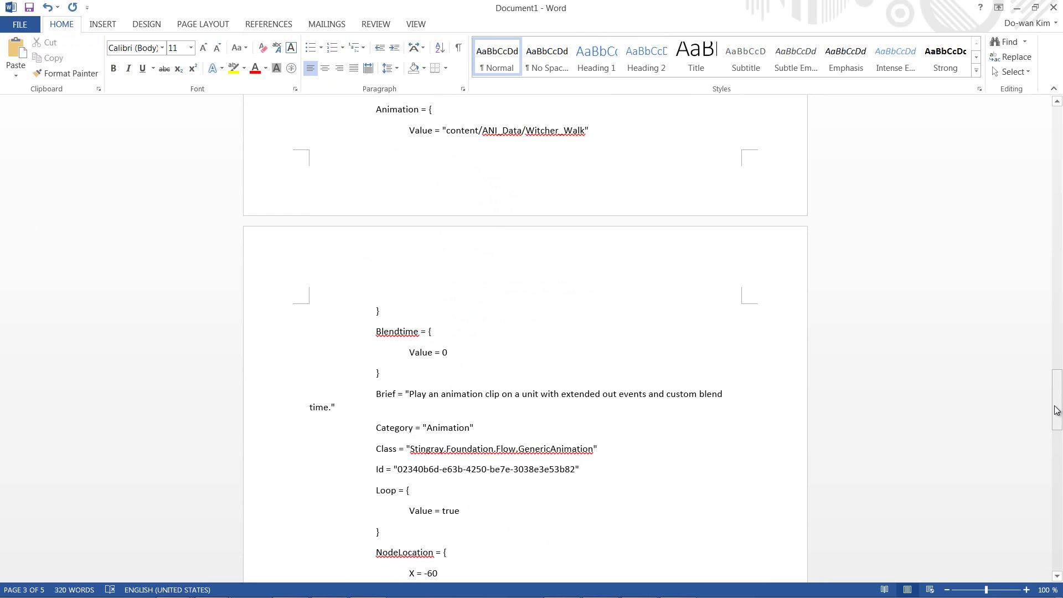
pyautogui.moveTo(1056, 407)
pyautogui.mouseDown()
pyautogui.moveTo(1047, 153)
pyautogui.moveTo(1055, 188)
pyautogui.mouseUp()
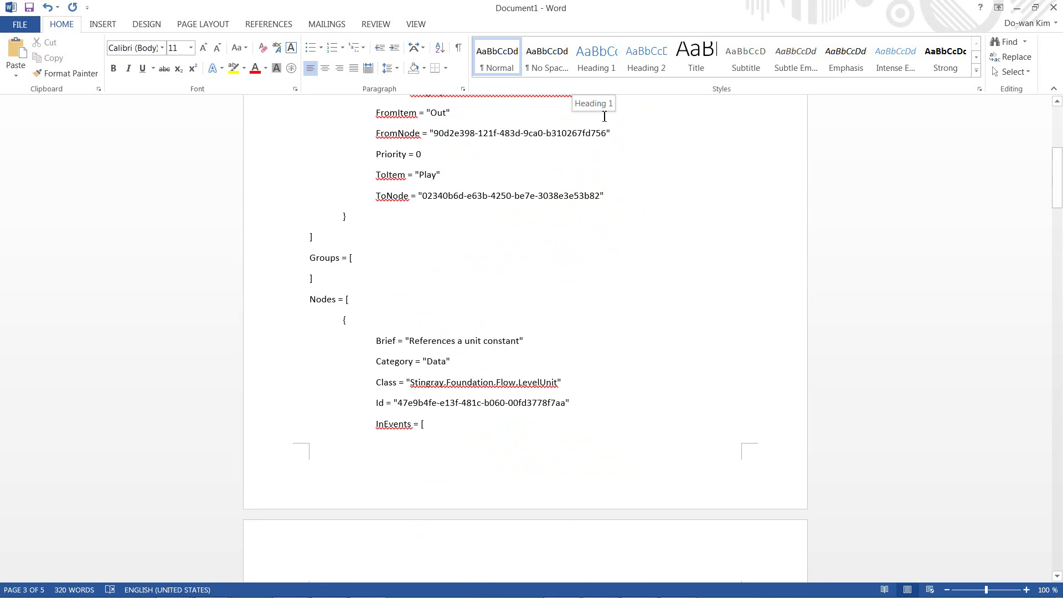
pyautogui.hotkey('ctrl', 'a')
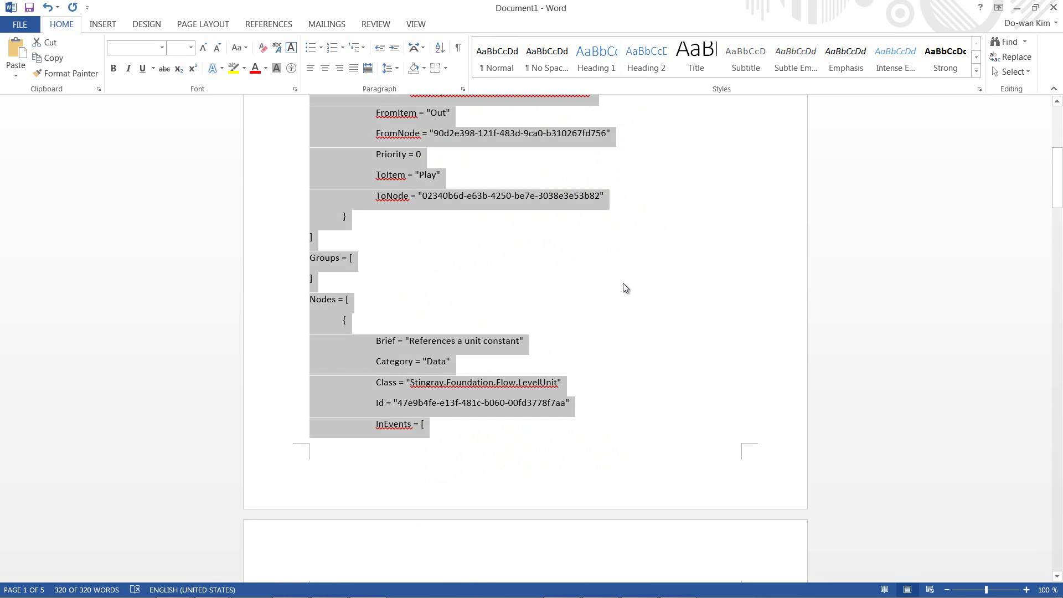
# Step: Minimize Word and return to Stingray's Level Flow graph
pyautogui.doubleClick(521, 8)
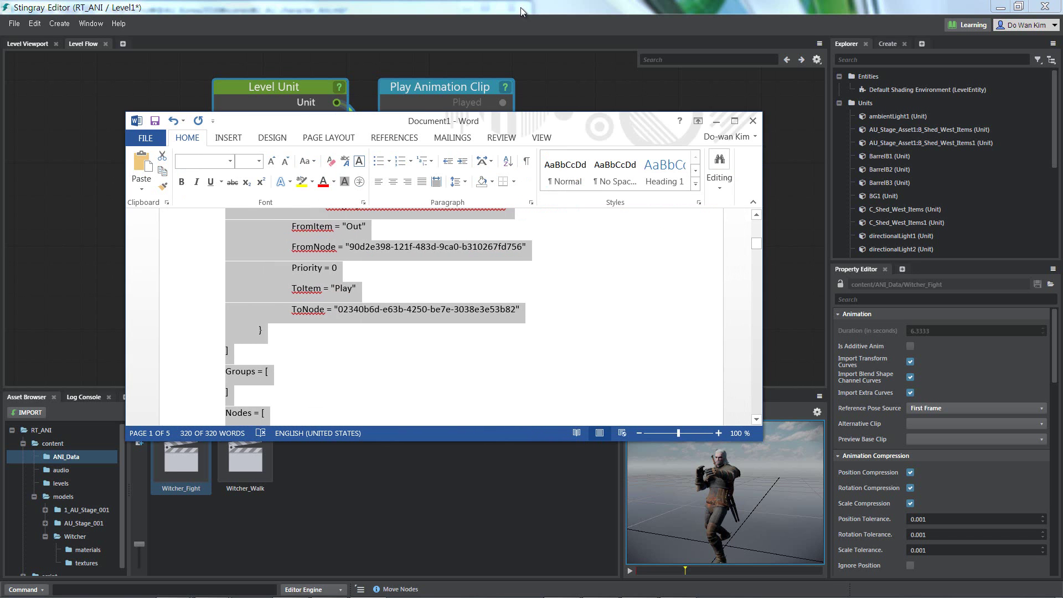
pyautogui.click(715, 119)
pyautogui.hotkey('ctrl', 'c')
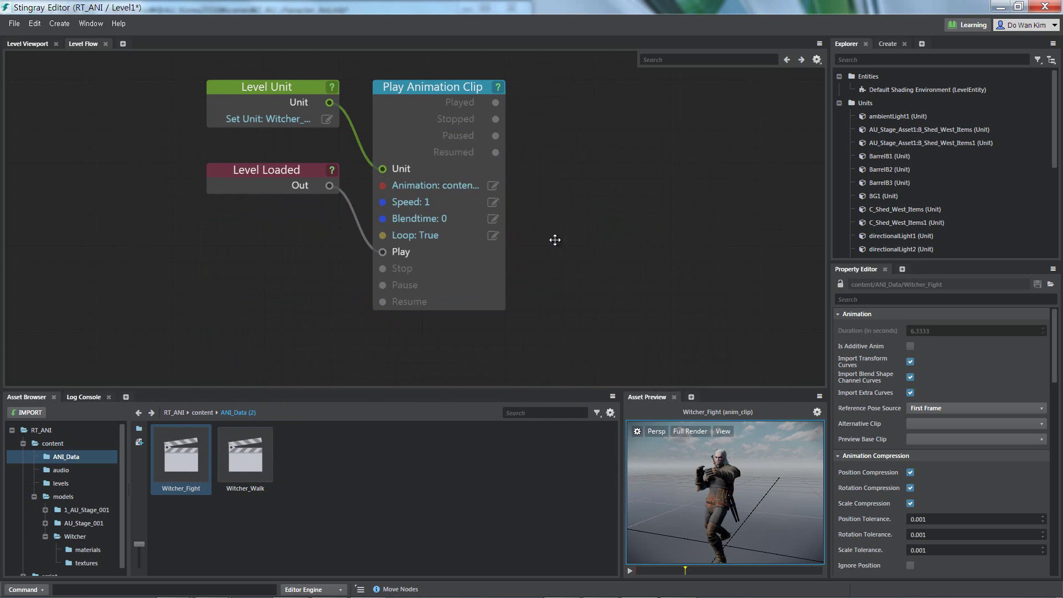
pyautogui.moveTo(680, 175); pyautogui.dragTo(485, 252, button='middle')
# Step: Paste a copy of the three nodes, then delete the duplicates and re-centre the graph
pyautogui.hotkey('ctrl', 'v')
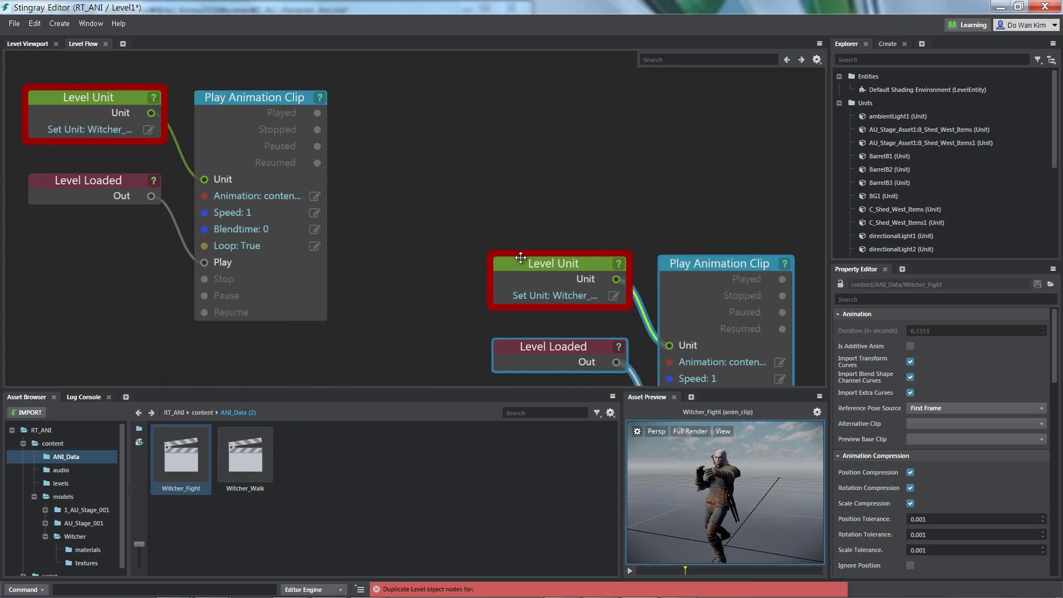
pyautogui.moveTo(529, 254); pyautogui.dragTo(413, 103)
pyautogui.click(424, 263)
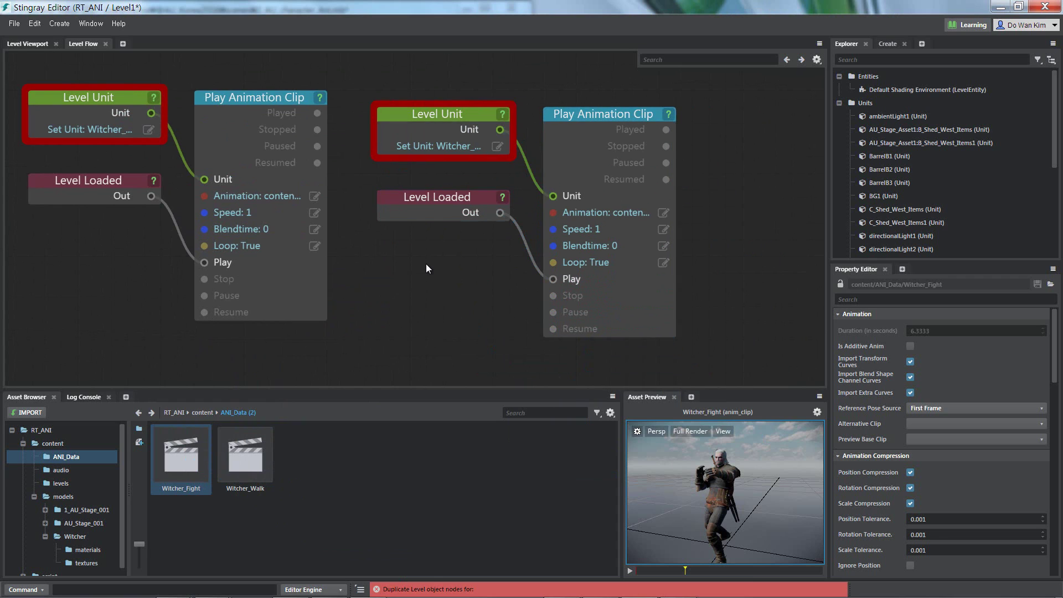
pyautogui.moveTo(364, 66); pyautogui.dragTo(716, 384)
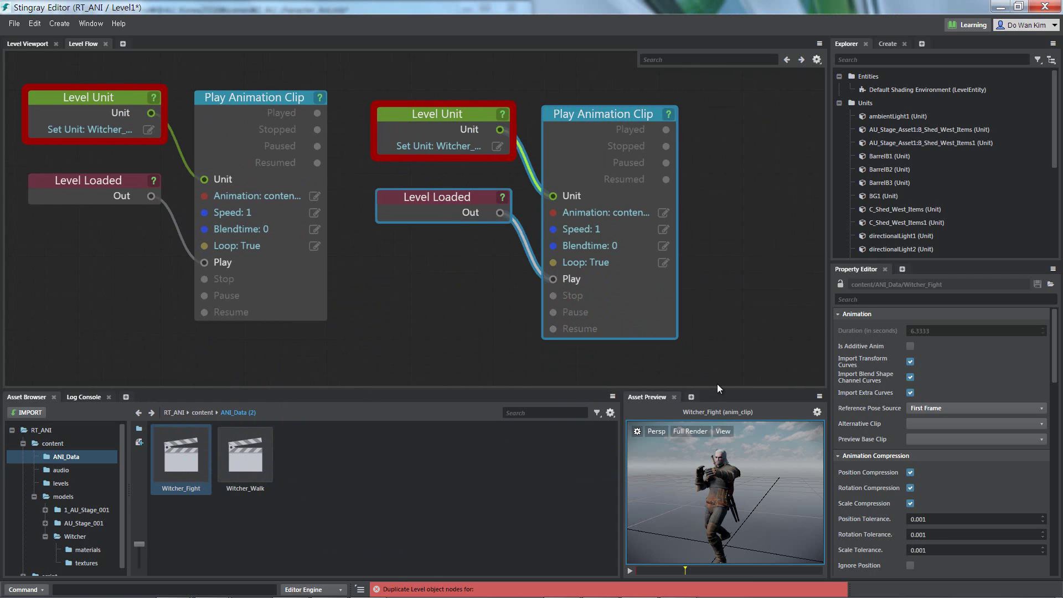
pyautogui.press('Delete')
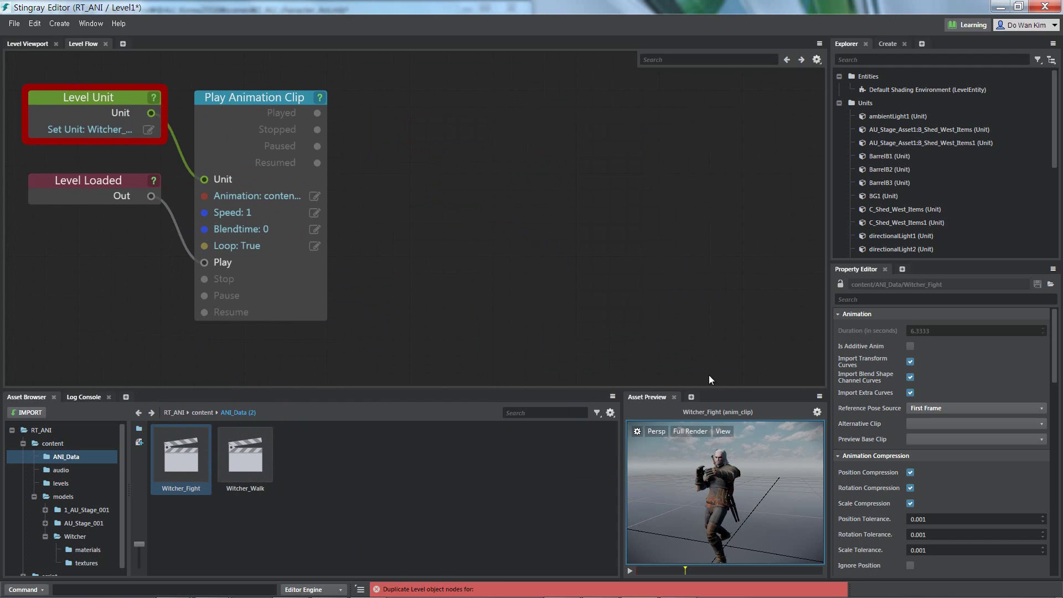
pyautogui.moveTo(463, 298); pyautogui.dragTo(634, 301, button='middle')
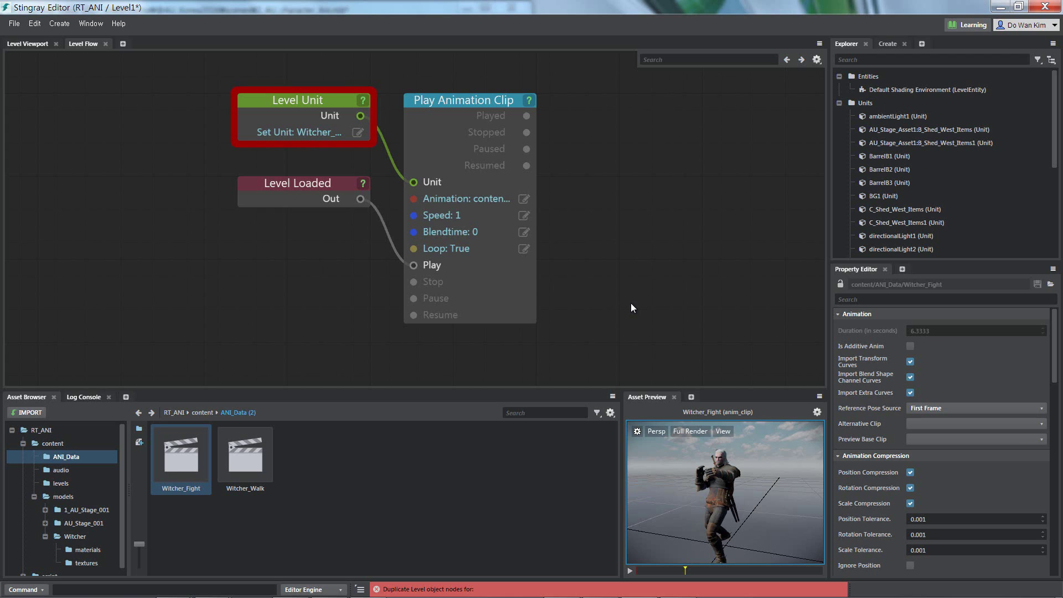
pyautogui.click(306, 95)
pyautogui.click(307, 254)
pyautogui.write('k')
pyautogui.write('e')
pyautogui.press('Return')
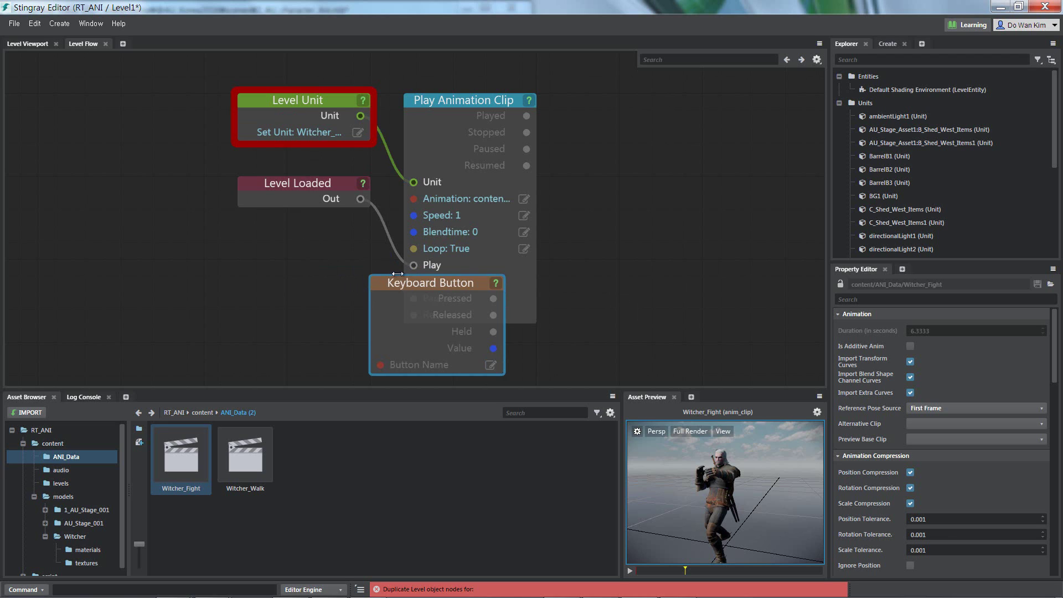
pyautogui.moveTo(397, 273); pyautogui.dragTo(265, 224)
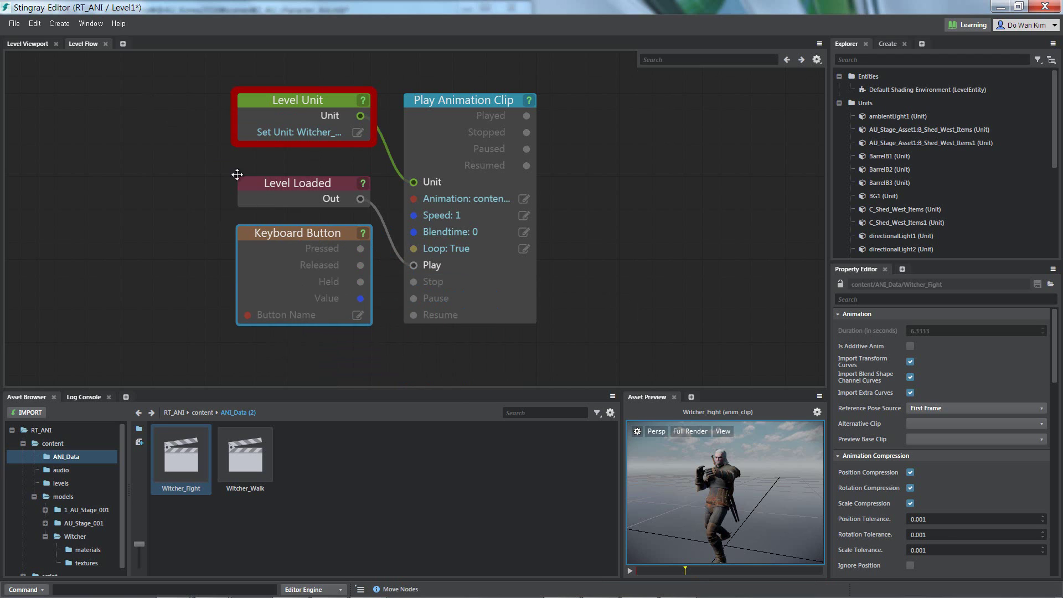
pyautogui.click(360, 316)
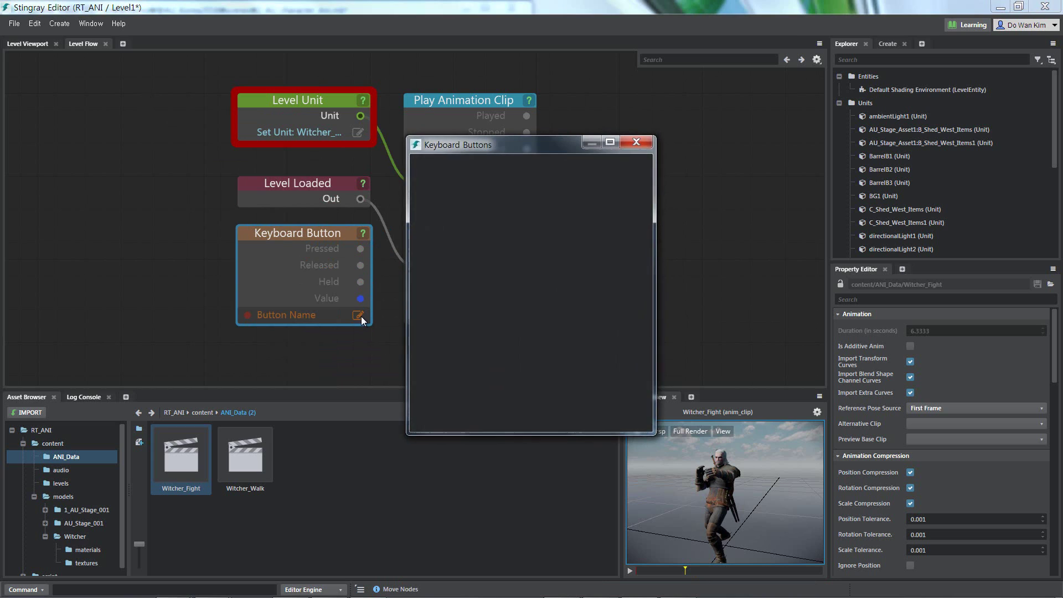
pyautogui.click(446, 194)
pyautogui.click(586, 420)
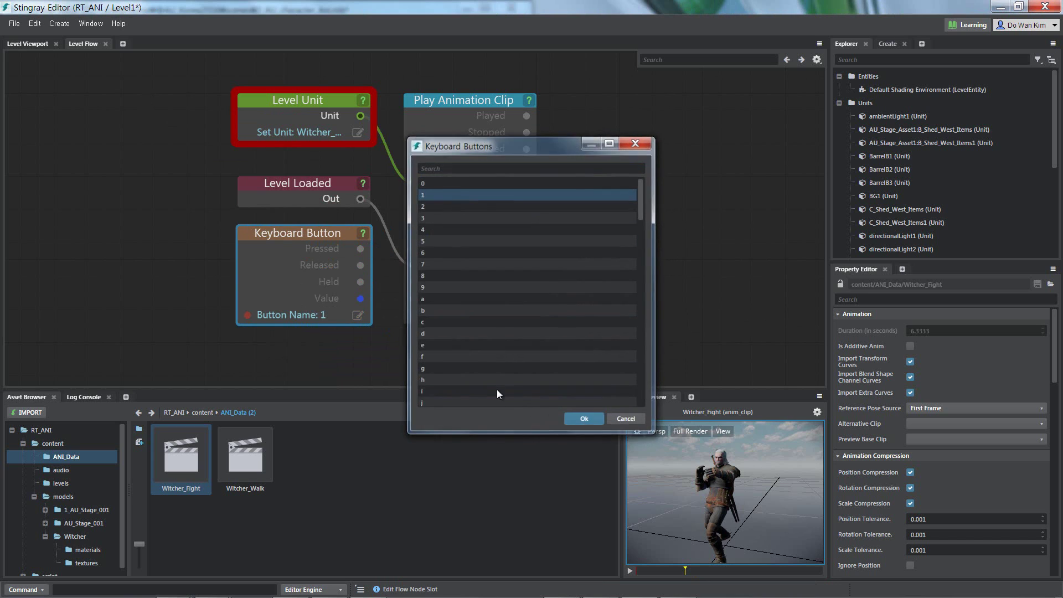
pyautogui.moveTo(361, 249); pyautogui.dragTo(414, 265)
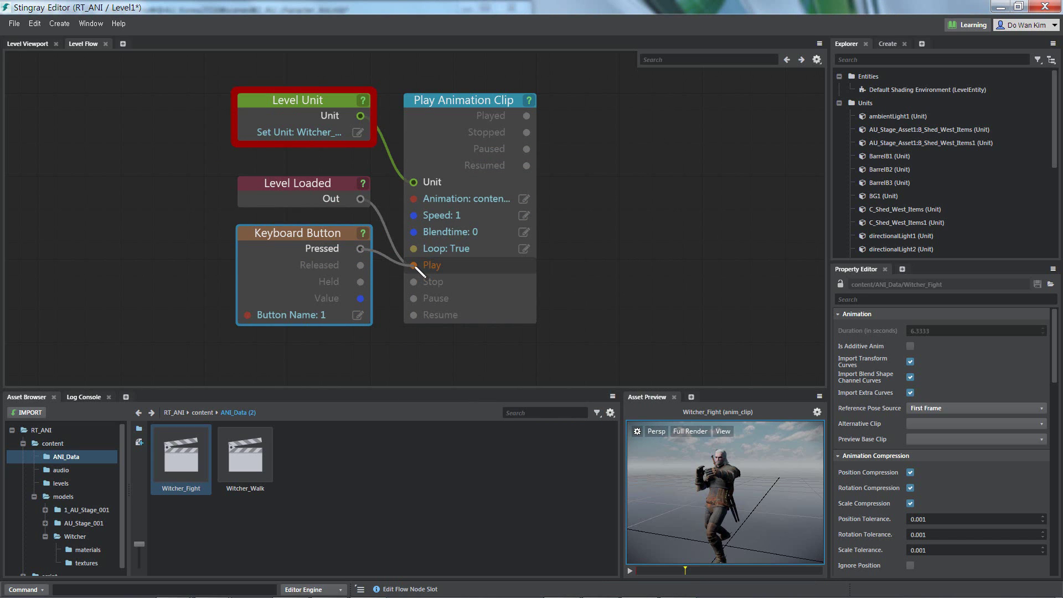
pyautogui.moveTo(311, 182); pyautogui.dragTo(84, 154)
pyautogui.click(271, 190)
pyautogui.press('Delete')
pyautogui.moveTo(282, 248); pyautogui.dragTo(283, 182)
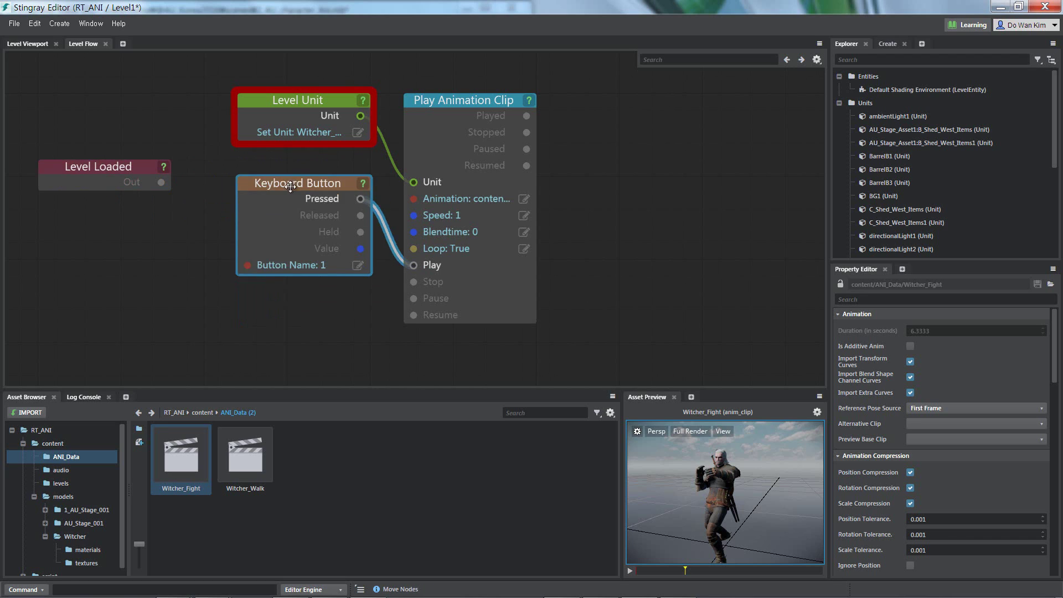
pyautogui.click(387, 230)
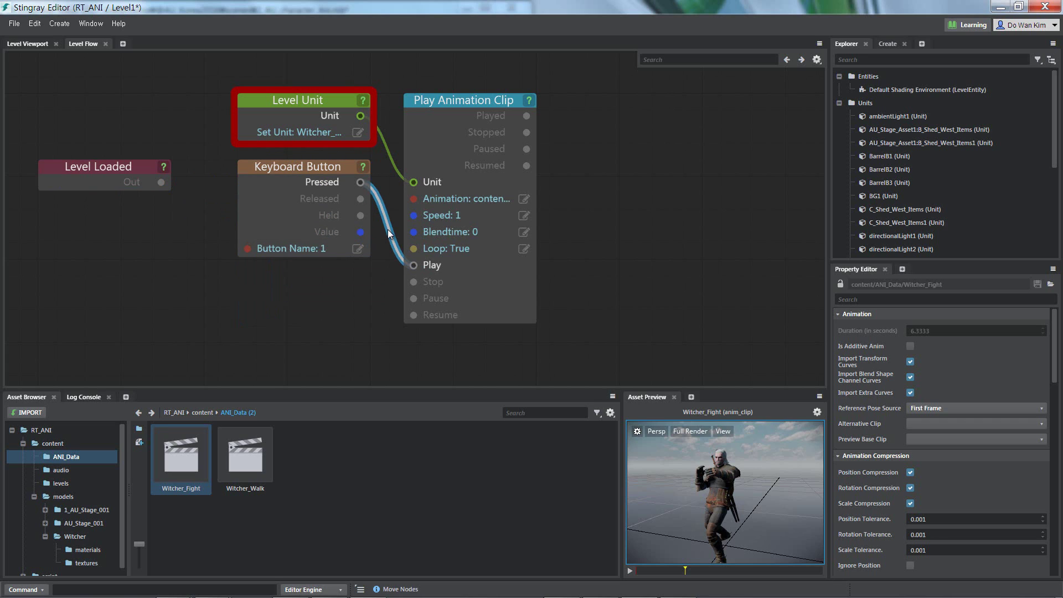
pyautogui.press('Delete')
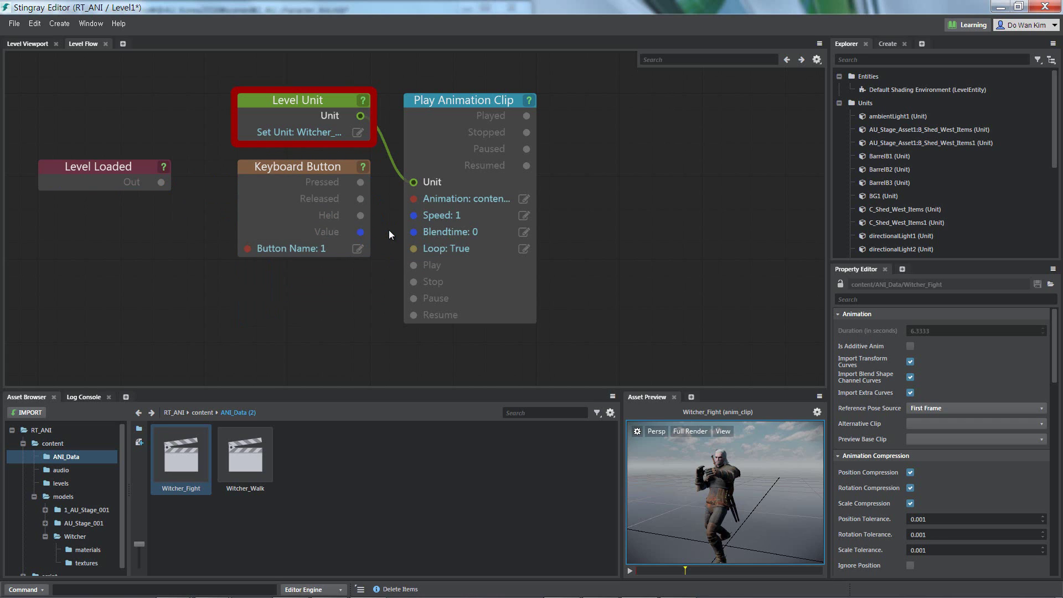
pyautogui.hotkey('ctrl', 'z')
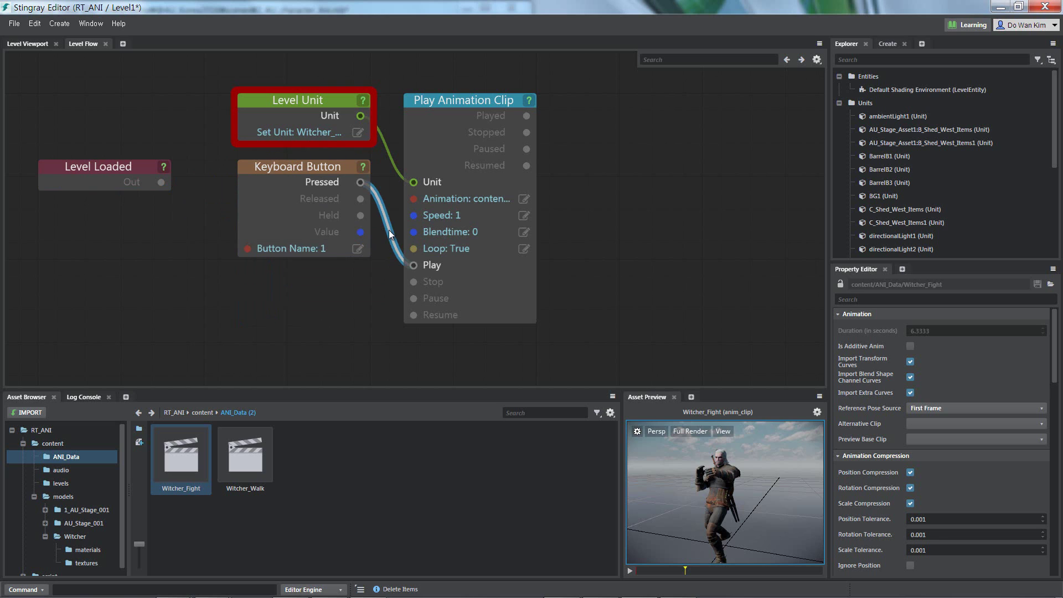
pyautogui.moveTo(604, 246); pyautogui.dragTo(520, 260, button='middle')
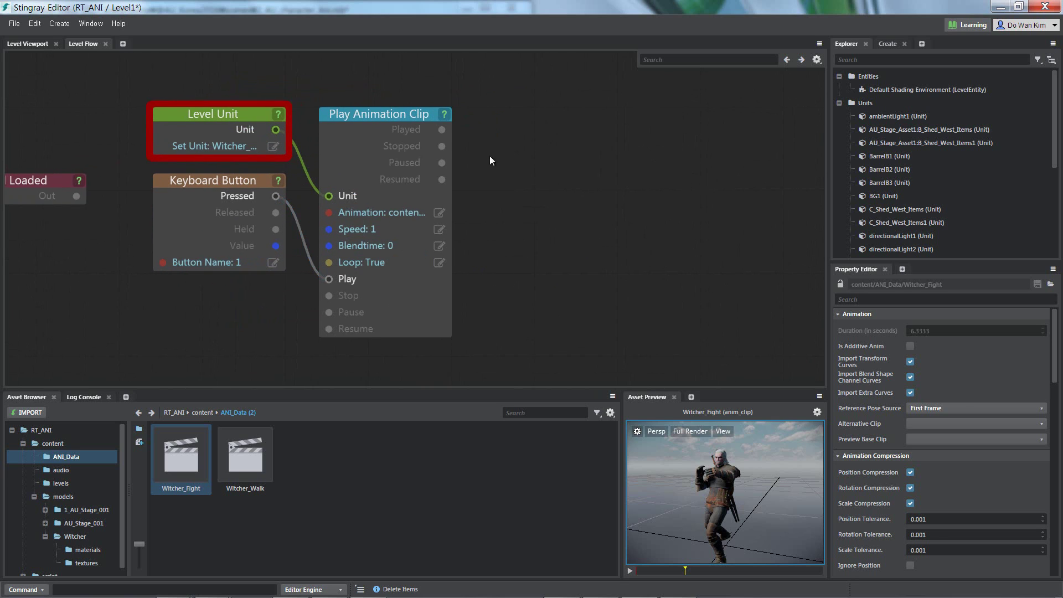
# Step: Duplicate the Play Animation Clip node, feed it from Level Unit, and assign its animation clip
pyautogui.click(375, 114)
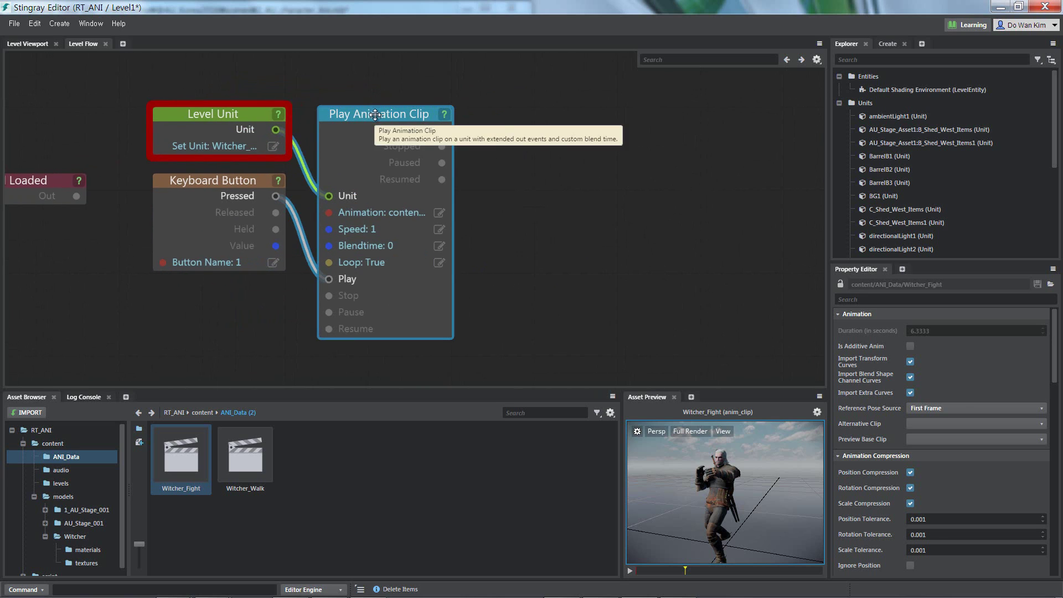
pyautogui.hotkey('ctrl', 'c')
pyautogui.hotkey('ctrl', 'v')
pyautogui.moveTo(432, 112); pyautogui.dragTo(554, 100)
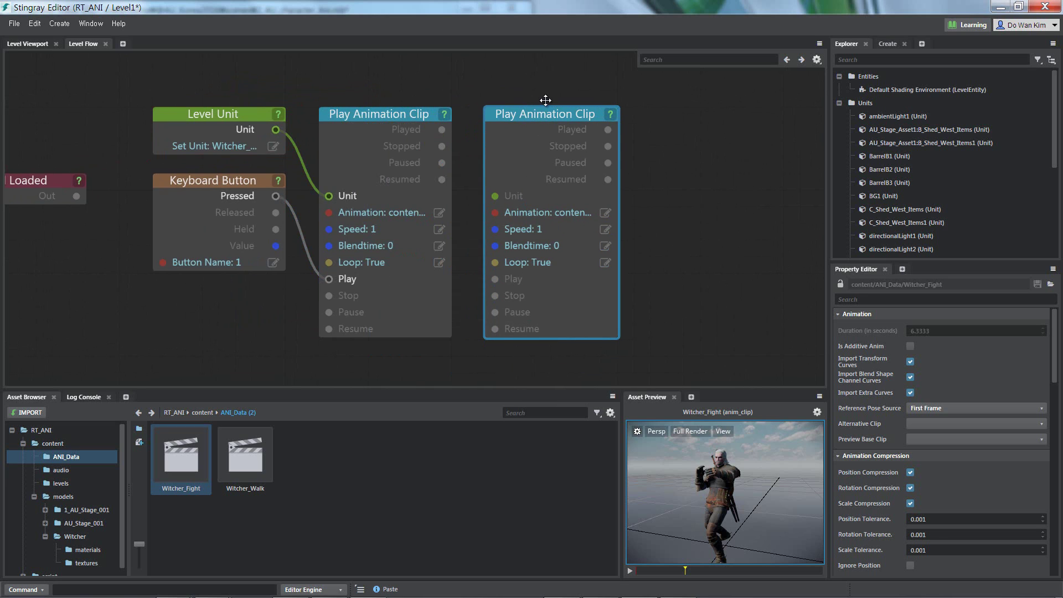
pyautogui.moveTo(276, 129); pyautogui.dragTo(494, 195)
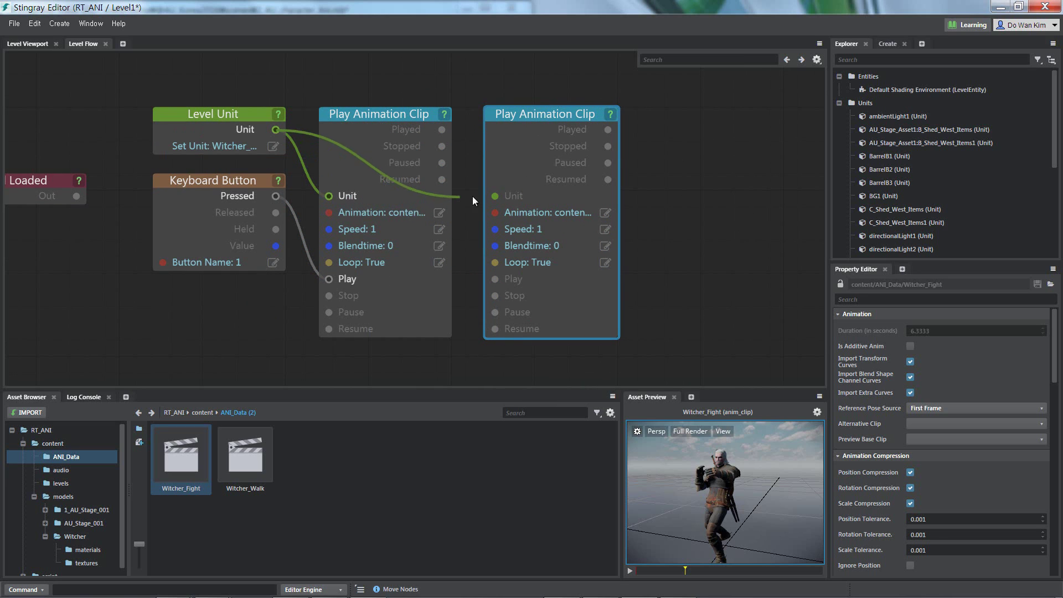
pyautogui.click(605, 214)
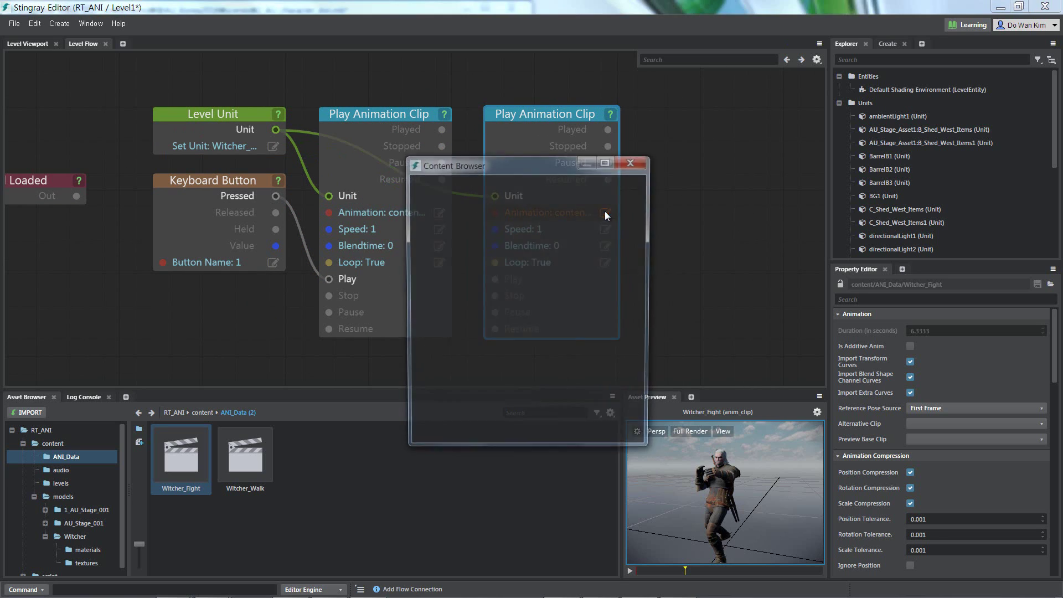
pyautogui.click(499, 217)
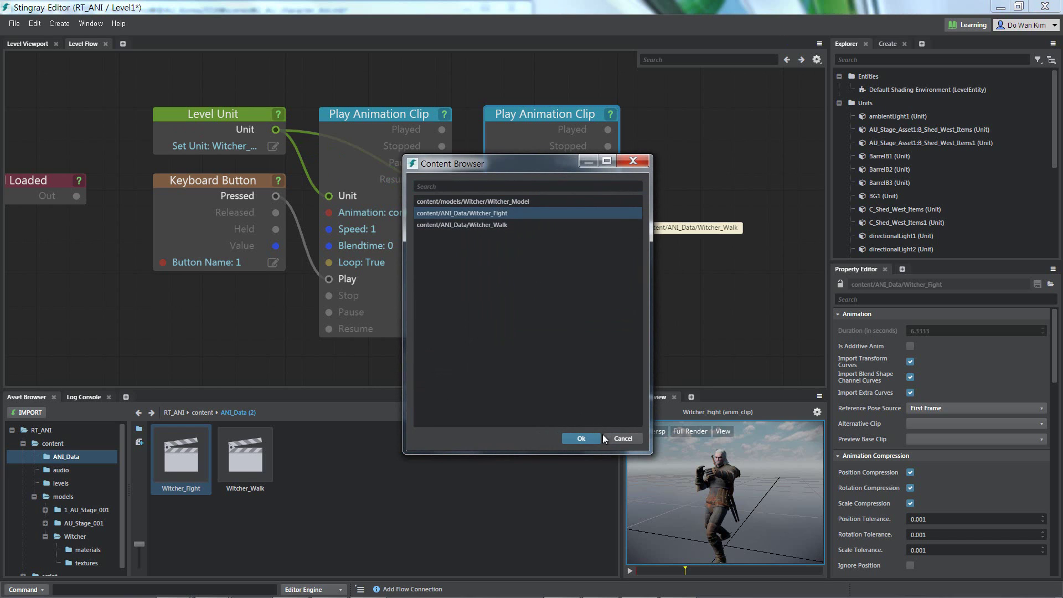
pyautogui.click(576, 438)
# Step: Duplicate the Keyboard Button, wire its Pressed to the second clip's Play, and set Button Name 2
pyautogui.click(234, 184)
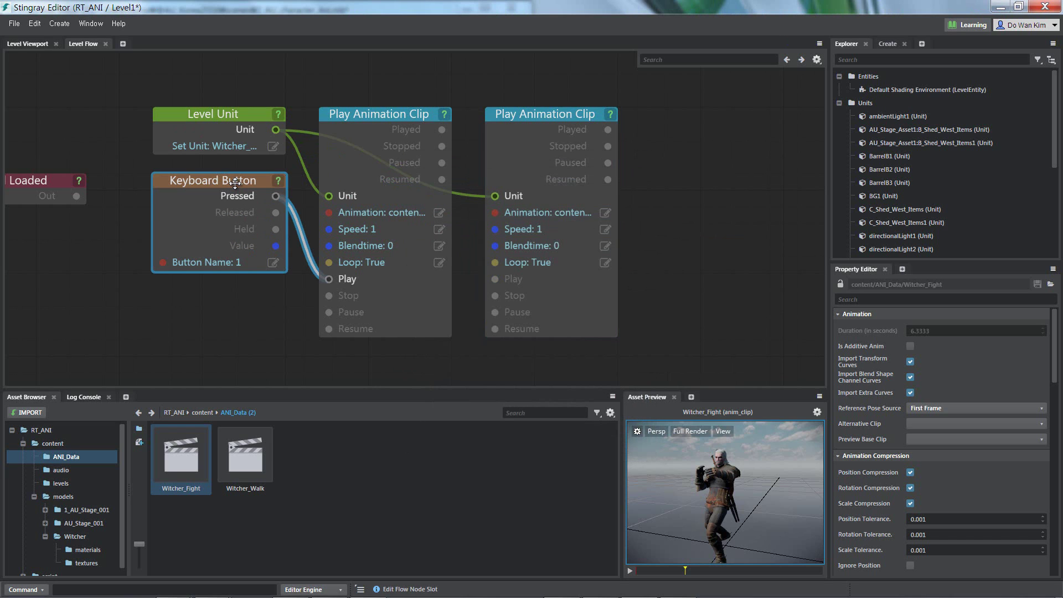
pyautogui.hotkey('ctrl', 'c')
pyautogui.hotkey('ctrl', 'v')
pyautogui.click(191, 296)
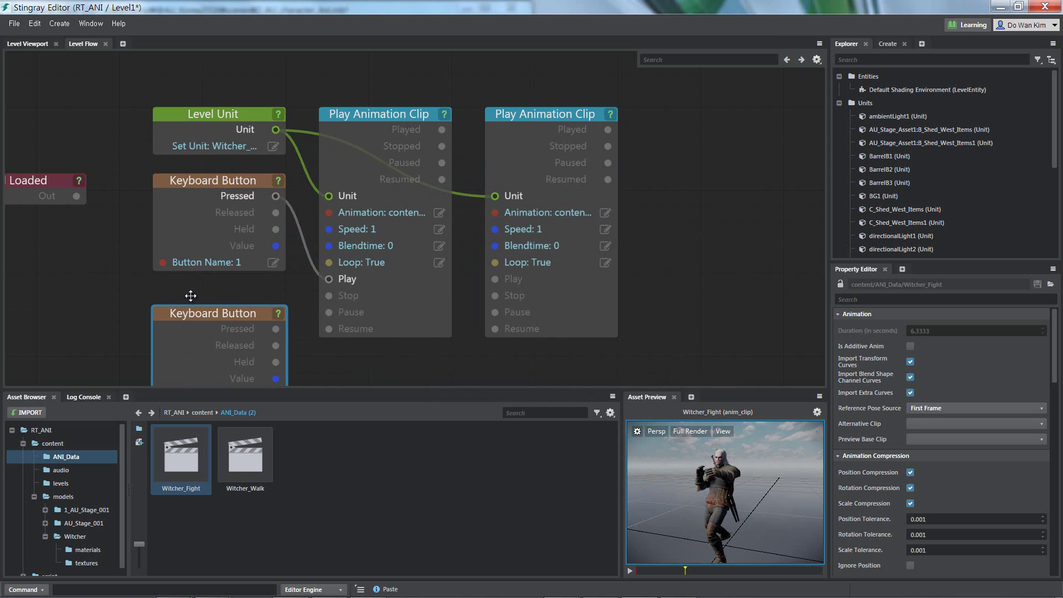
pyautogui.moveTo(312, 306); pyautogui.dragTo(307, 223, button='middle')
pyautogui.moveTo(270, 230); pyautogui.dragTo(490, 181)
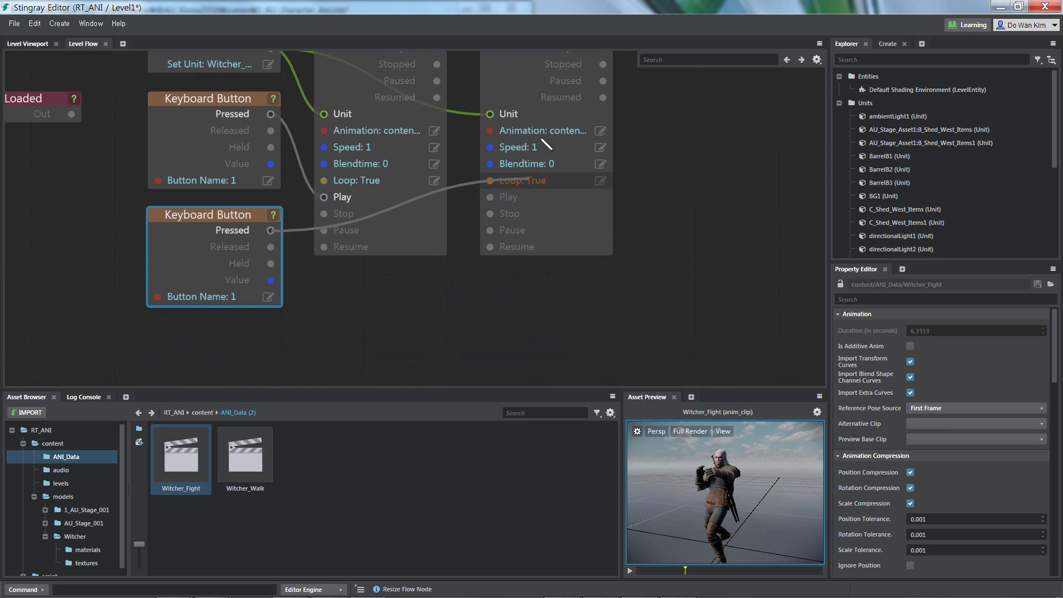
pyautogui.moveTo(547, 145); pyautogui.dragTo(491, 197)
pyautogui.click(268, 297)
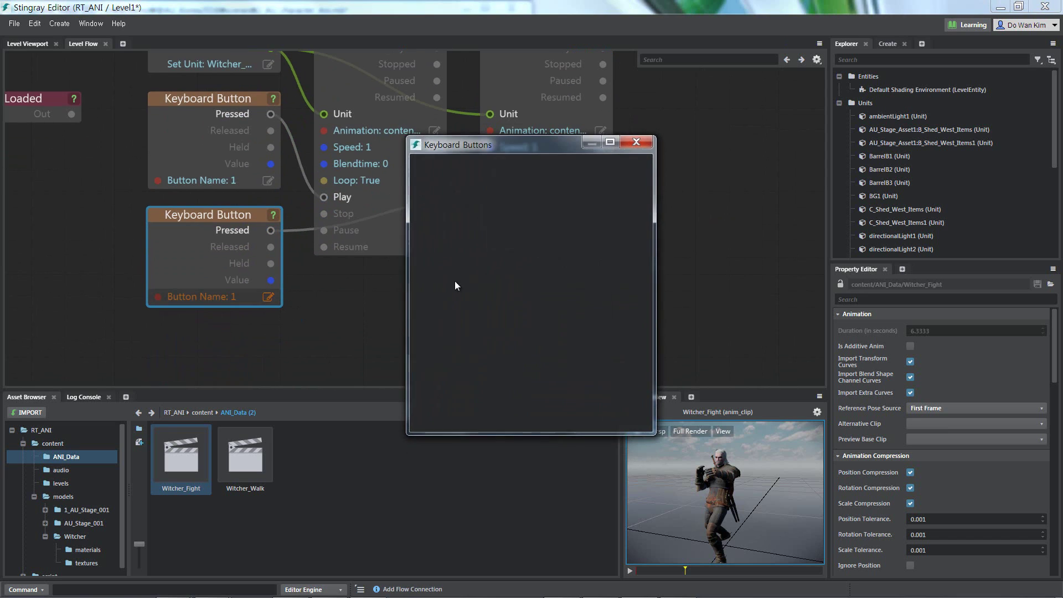
pyautogui.click(443, 205)
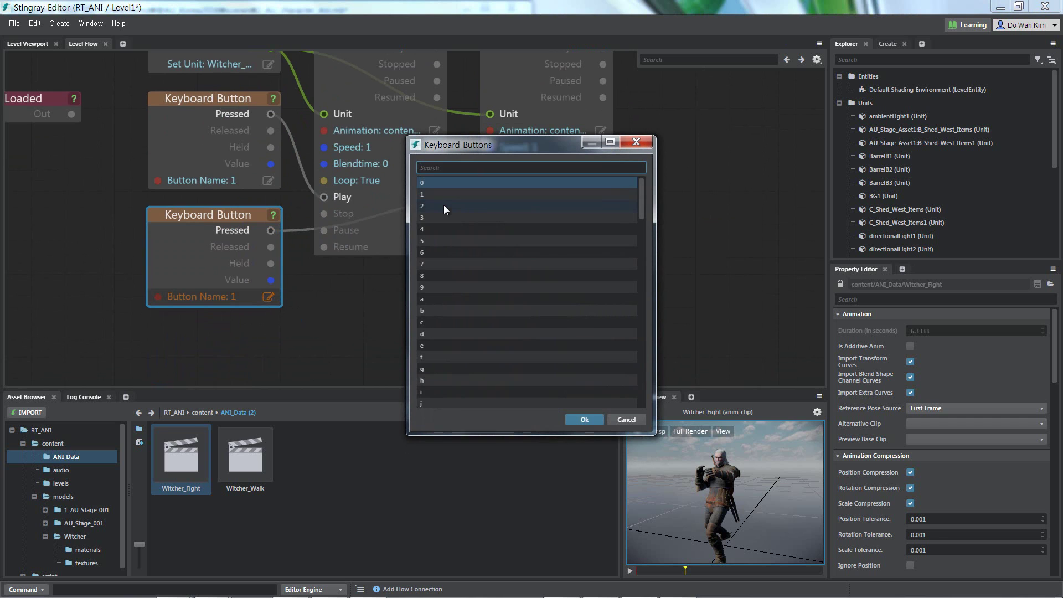
pyautogui.click(584, 420)
pyautogui.scroll(-2, 629, 321)
pyautogui.moveTo(566, 280); pyautogui.dragTo(614, 315, button='middle')
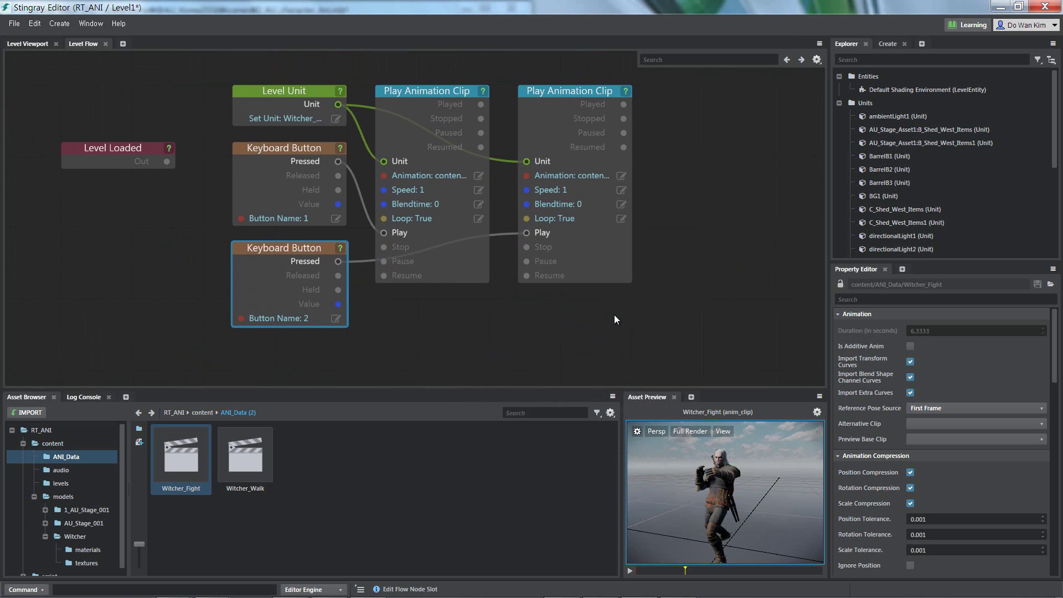
# Step: Return to the Level Viewport and launch Level1 in a test window
pyautogui.click(32, 45)
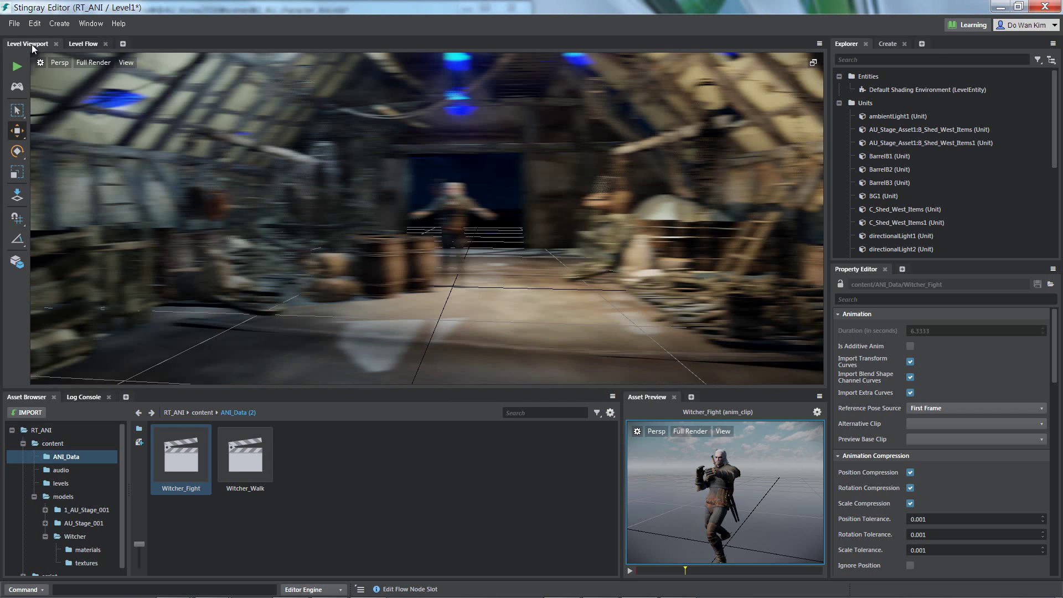
pyautogui.scroll(2, 227, 188)
pyautogui.scroll(2, 190, 195)
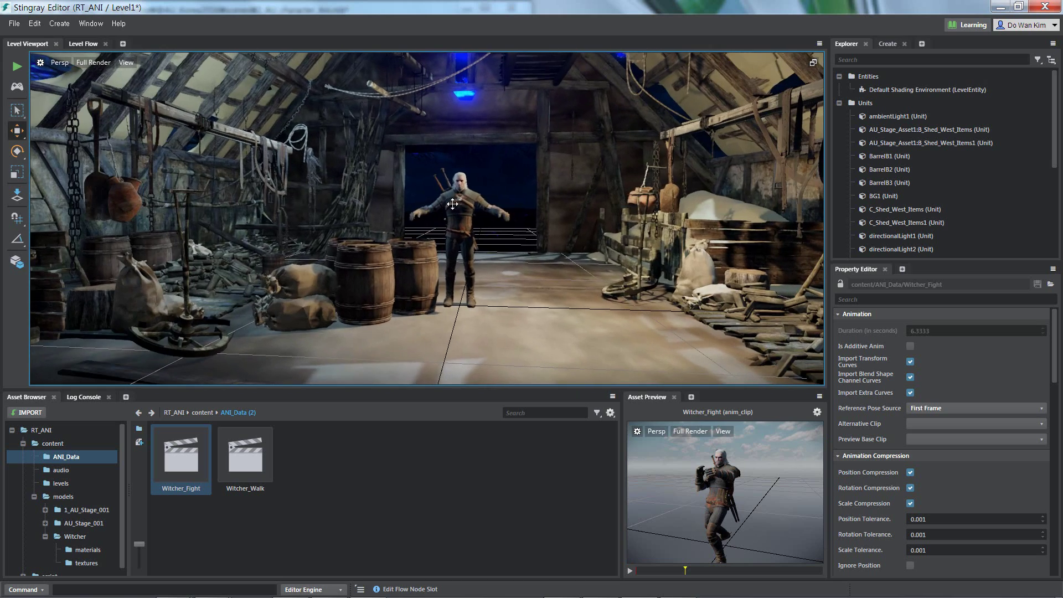
pyautogui.scroll(2, 72, 166)
pyautogui.click(17, 67)
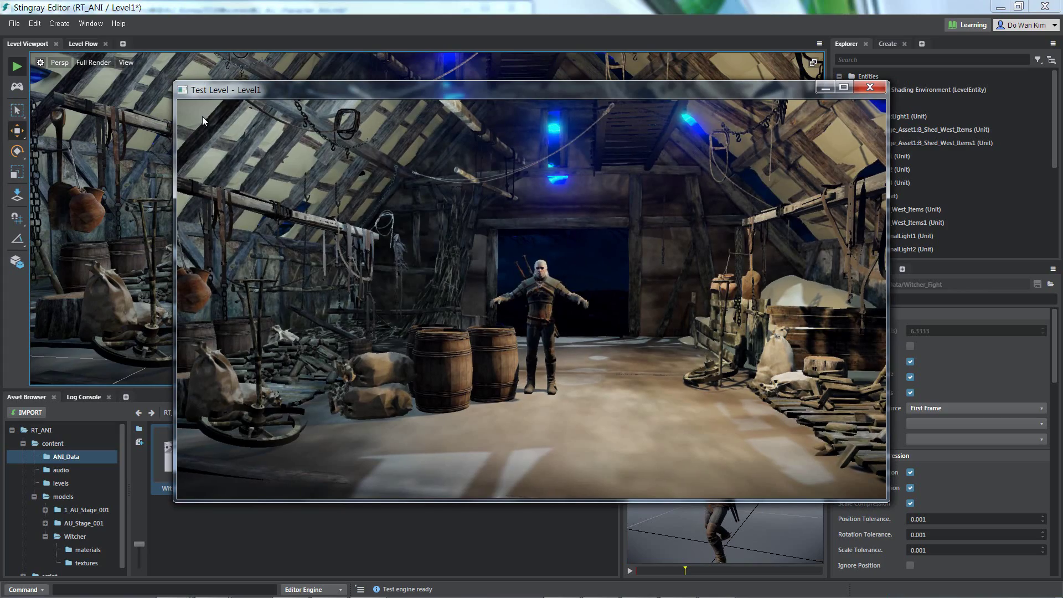
# Step: In the running test level, move the camera with W, S and D and watch the Witcher animate
pyautogui.click(201, 116)
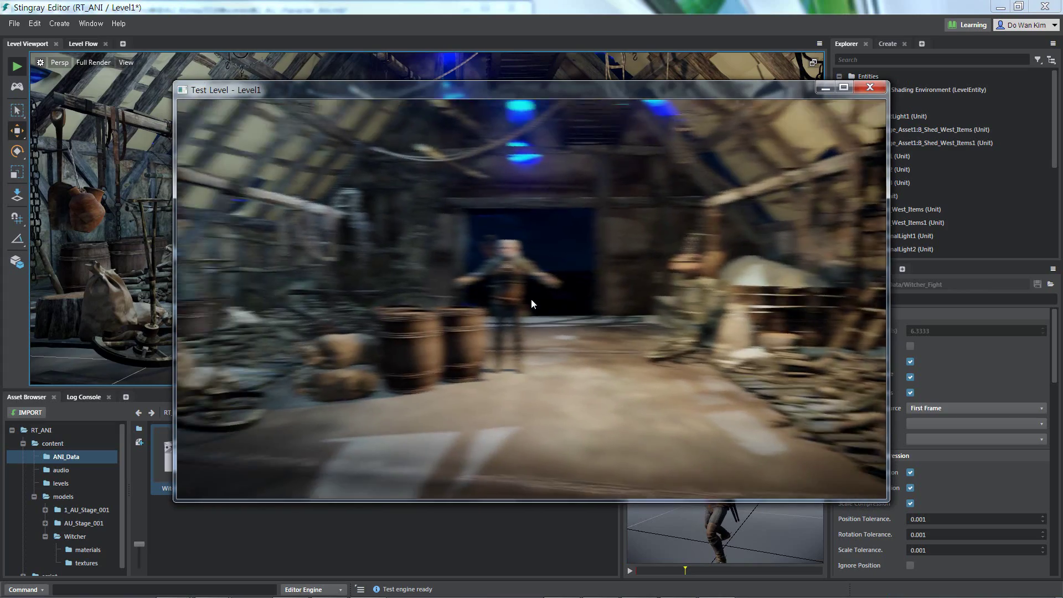
pyautogui.press('w')
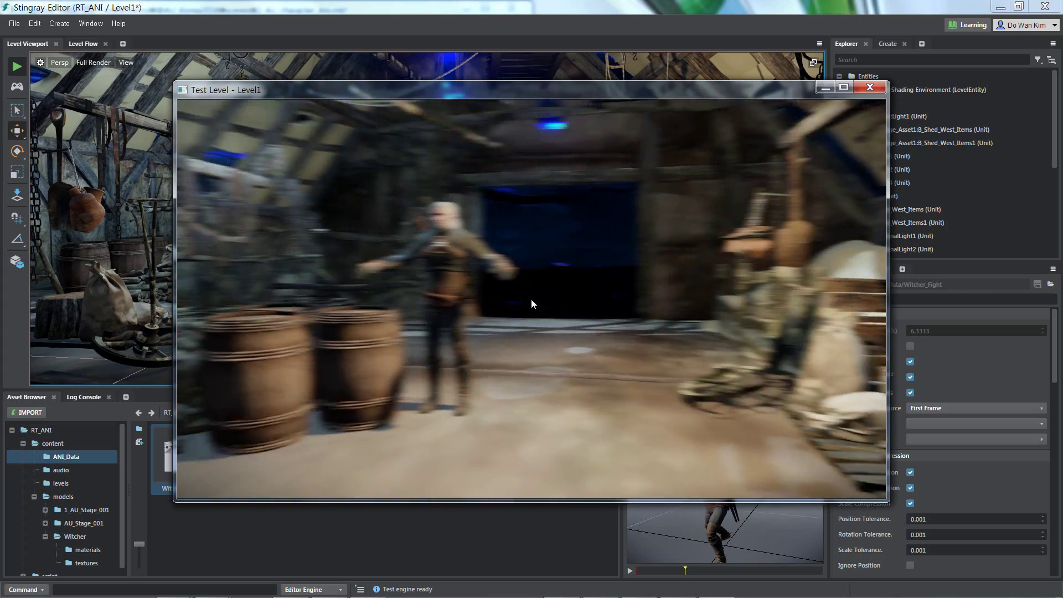
pyautogui.press('s')
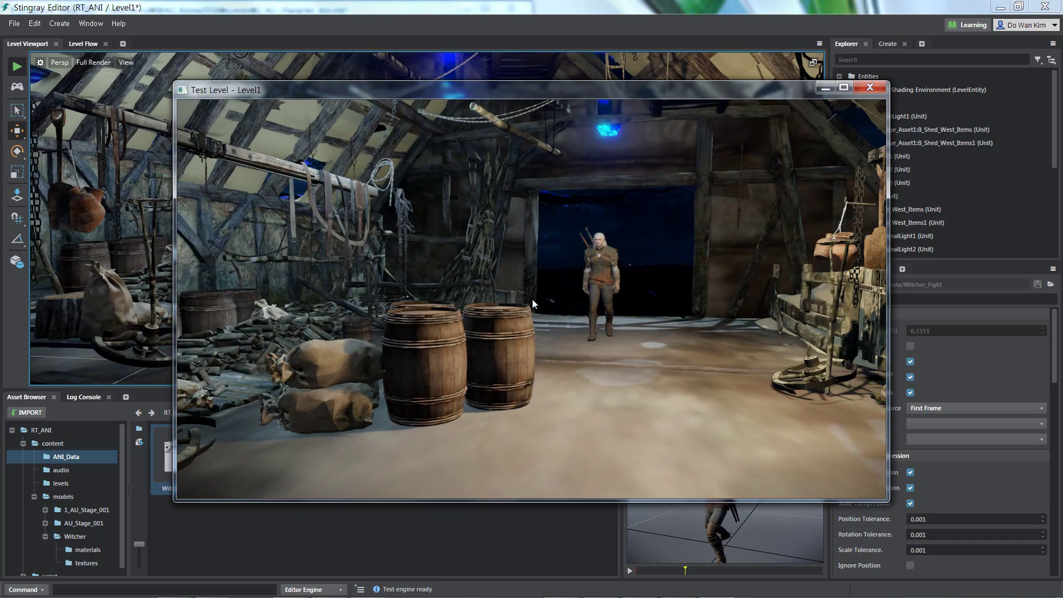
pyautogui.press('s')
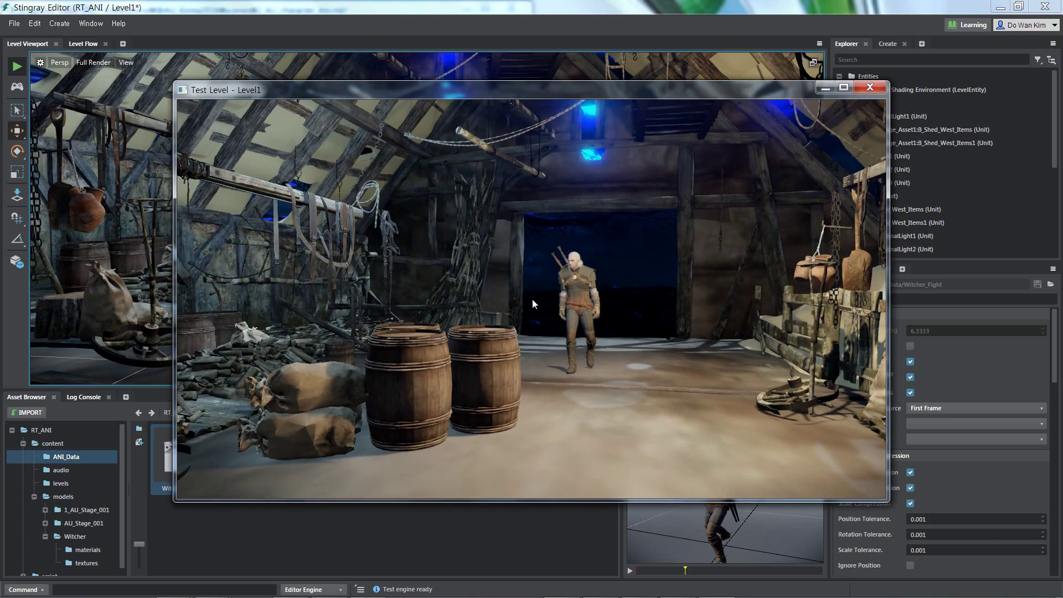
pyautogui.press('d')
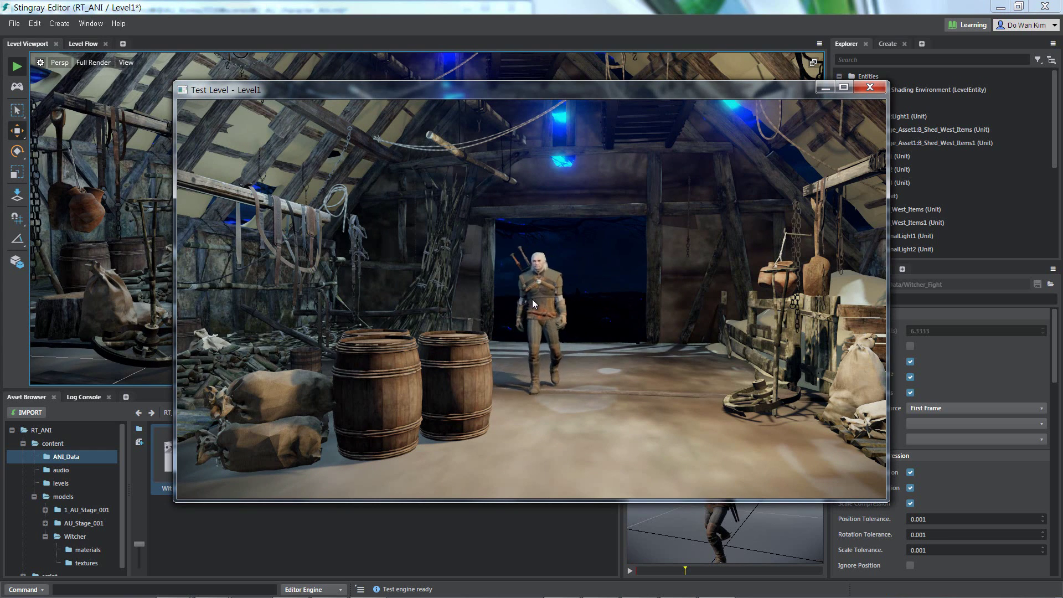
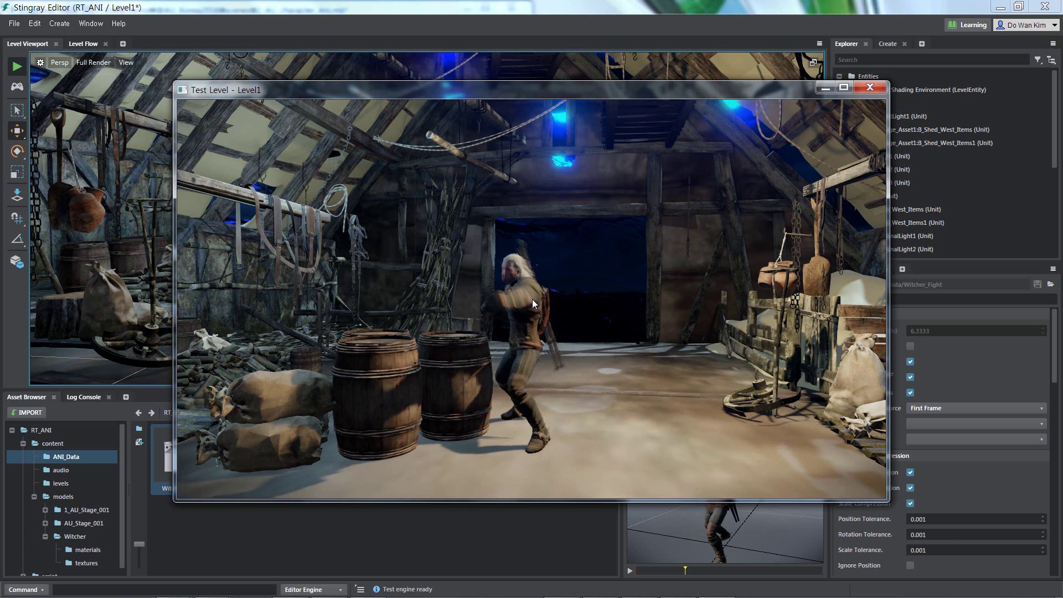
# Step: Stop the level's test run with Esc and return to the Stingray editor
pyautogui.press('Escape')
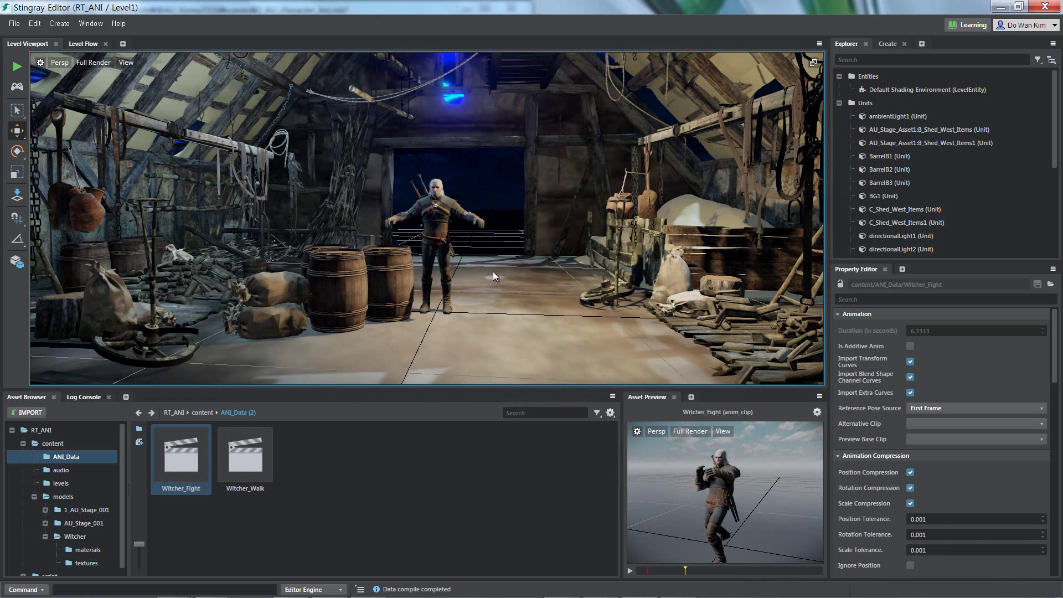
# Step: Maximize Maya and open 3_AU_Bear_Model.mb, discarding changes to the character scene
pyautogui.moveTo(260, 592)
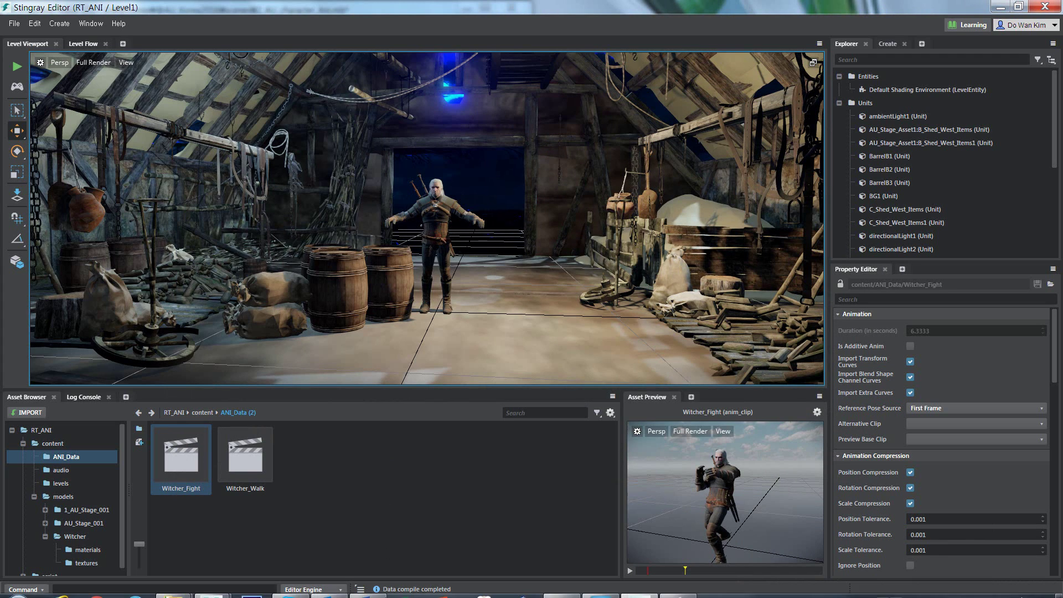
pyautogui.moveTo(211, 584)
pyautogui.click(288, 482)
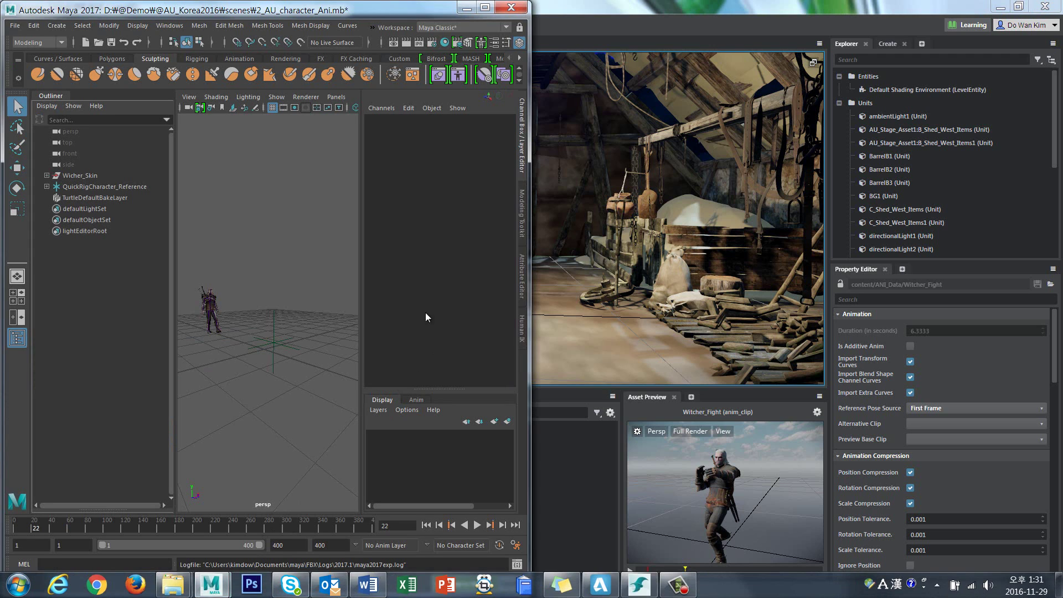
pyautogui.click(485, 6)
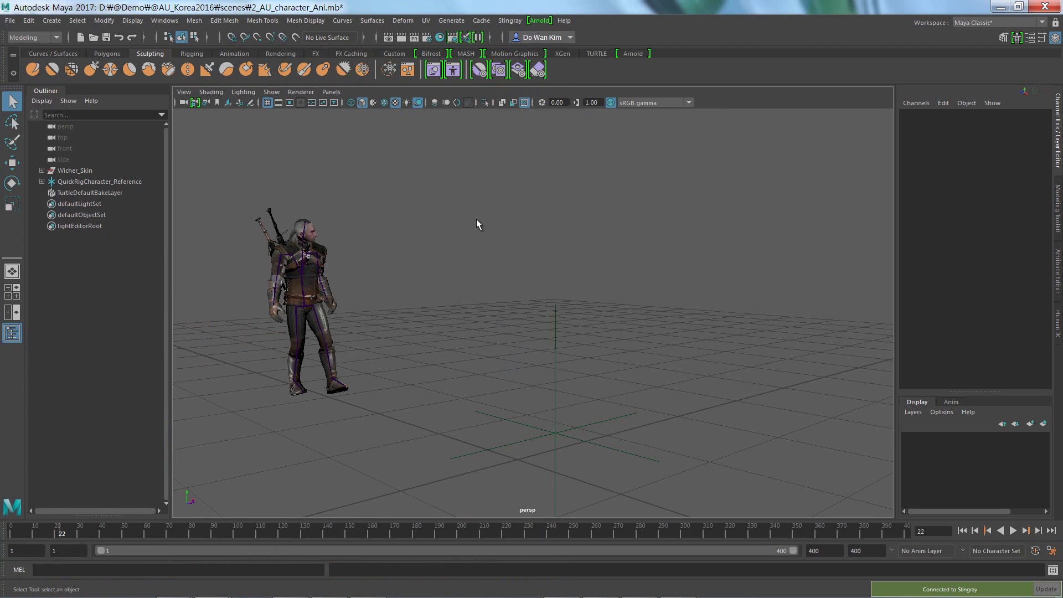
pyautogui.hotkey('ctrl', 'o')
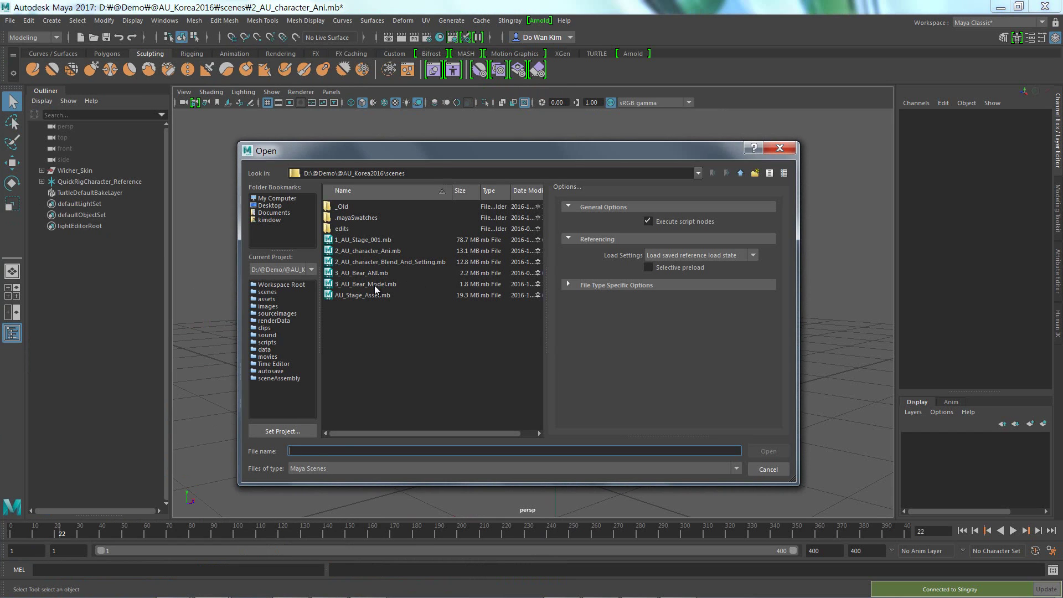
pyautogui.doubleClick(374, 285)
pyautogui.click(523, 307)
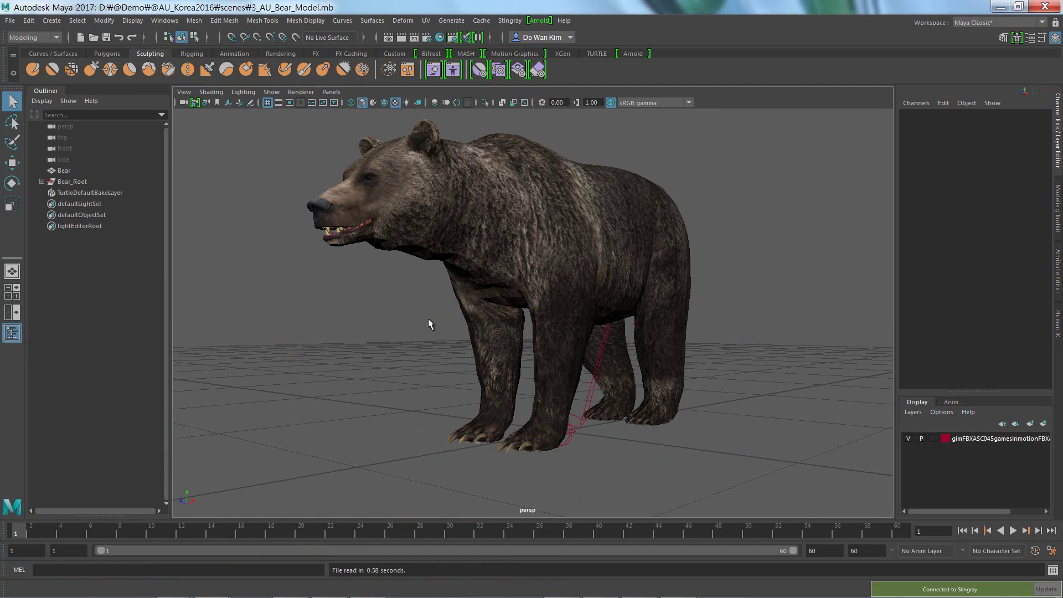
# Step: Select Bear_Root and the Bear mesh and send the selection to Stingray
pyautogui.moveTo(430, 325)
pyautogui.keyDown('alt'); pyautogui.mouseDown()
pyautogui.moveTo(622, 323)
pyautogui.moveTo(481, 323)
pyautogui.mouseUp(); pyautogui.keyUp('alt')
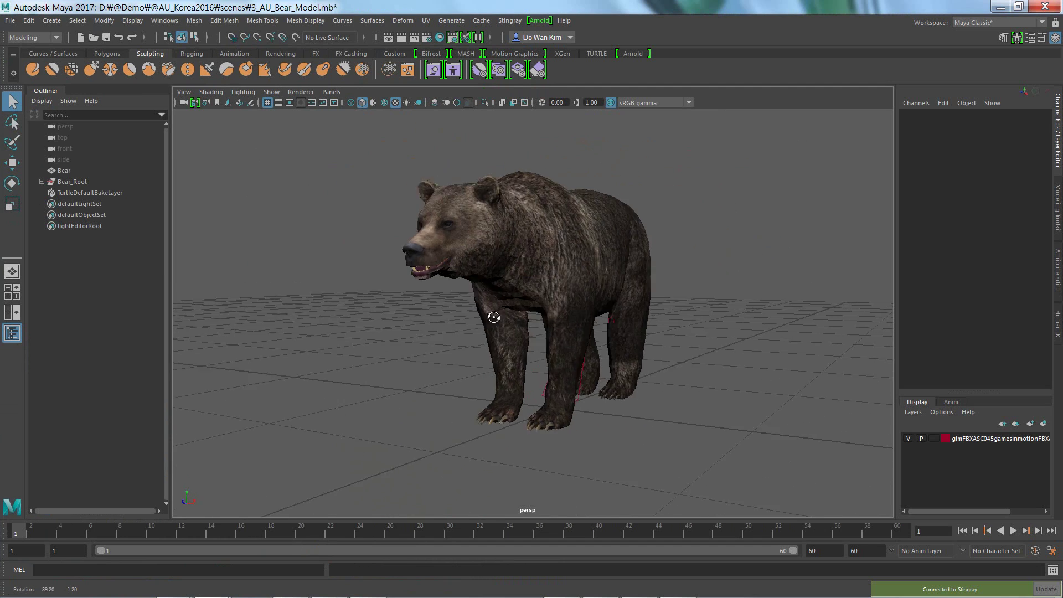
pyautogui.click(80, 183)
pyautogui.keyDown('ctrl'); pyautogui.click(64, 171); pyautogui.keyUp('ctrl')
pyautogui.click(10, 20)
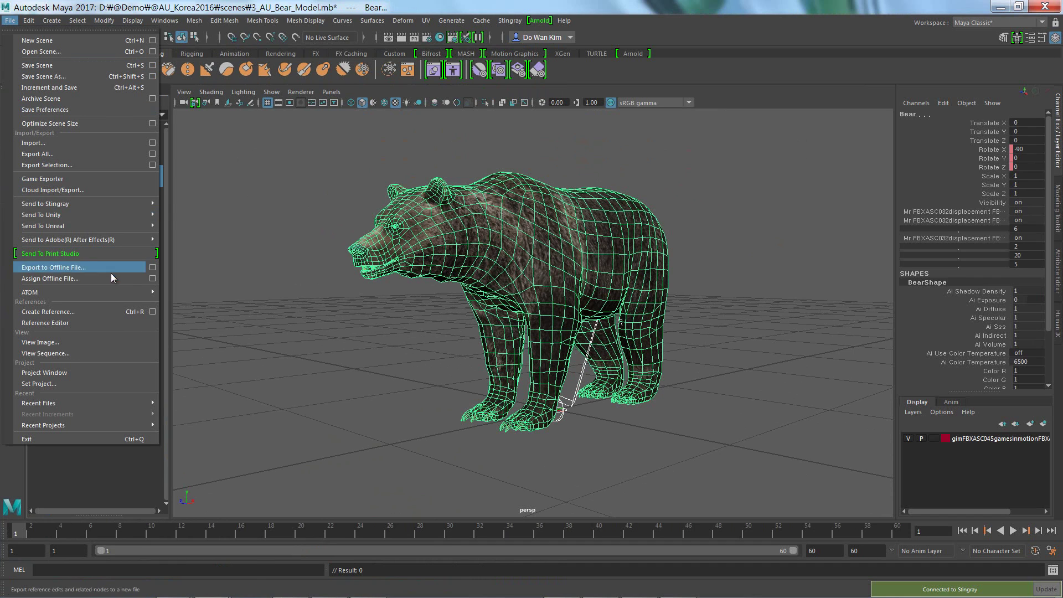
pyautogui.moveTo(118, 205)
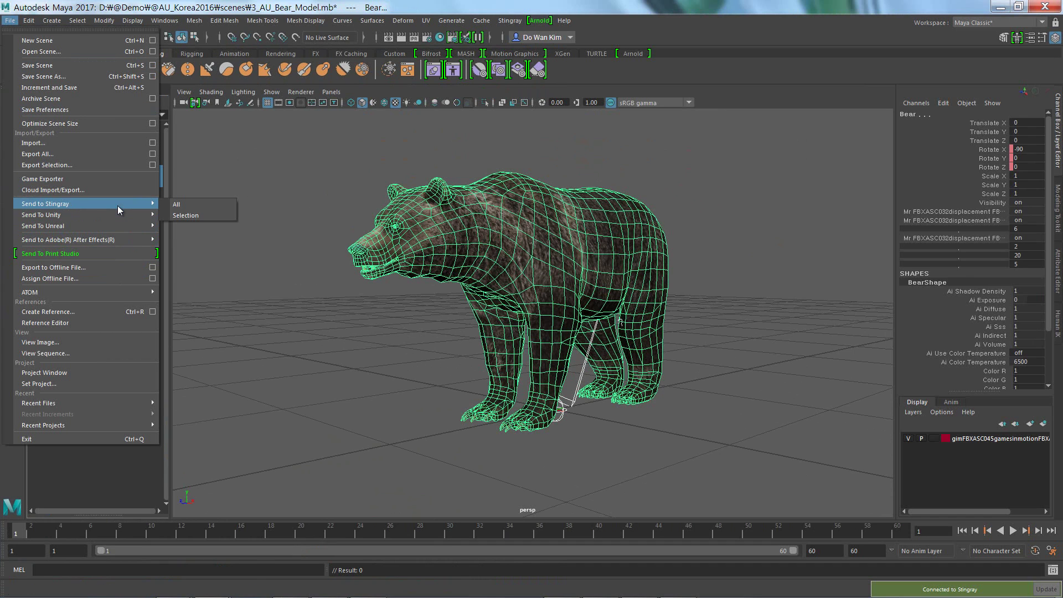
pyautogui.click(208, 214)
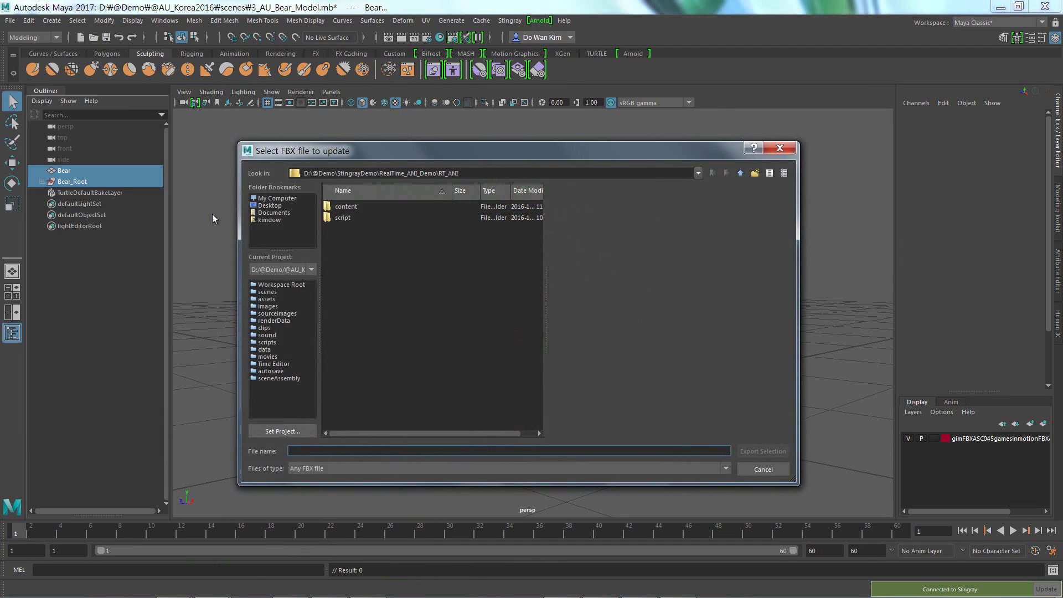
# Step: Create a new Bear_Model folder inside the project's content\models folder
pyautogui.click(348, 206)
pyautogui.doubleClick(349, 207)
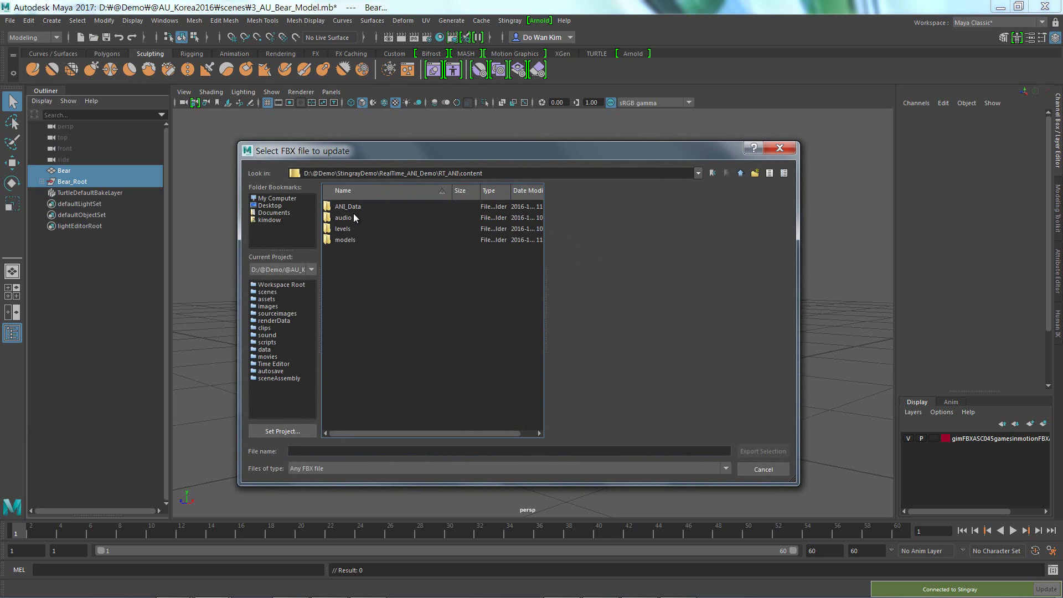
pyautogui.doubleClick(351, 207)
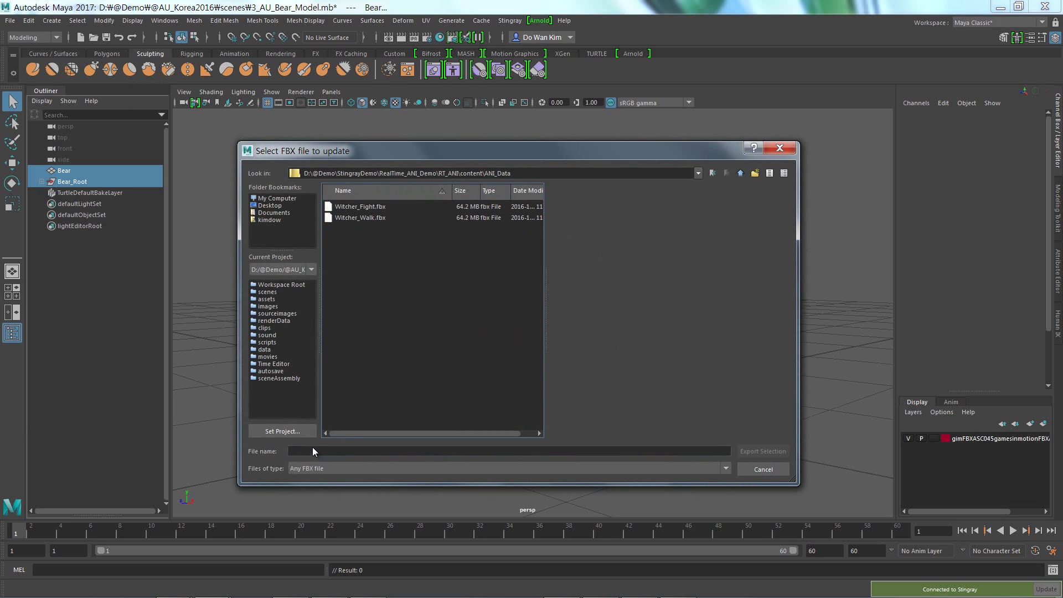
pyautogui.click(742, 172)
pyautogui.rightClick(373, 285)
pyautogui.doubleClick(339, 240)
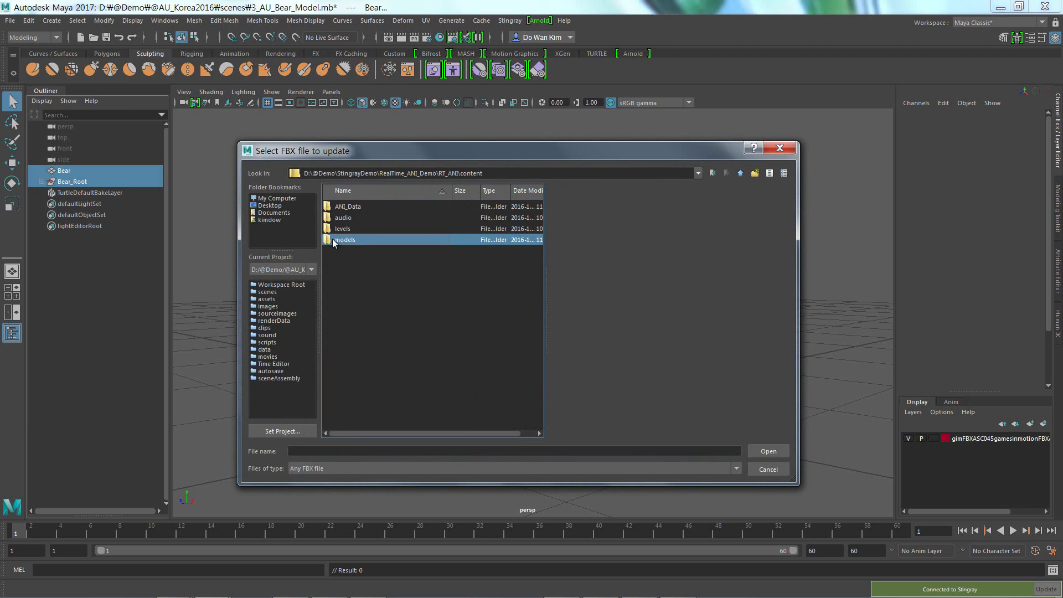
pyautogui.rightClick(361, 261)
pyautogui.click(379, 281)
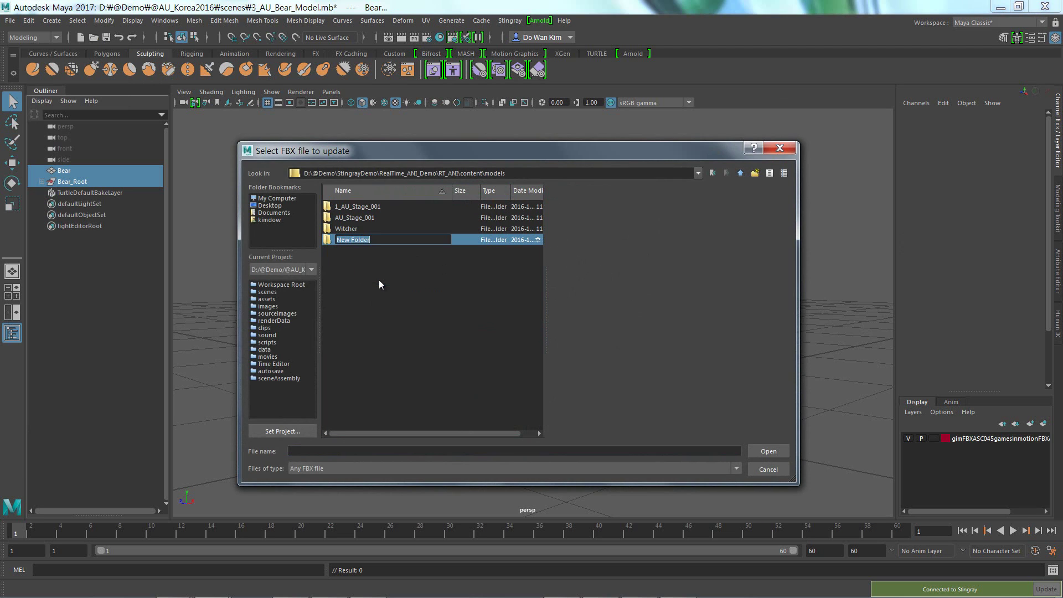
pyautogui.write('Bear')
pyautogui.write('_Model')
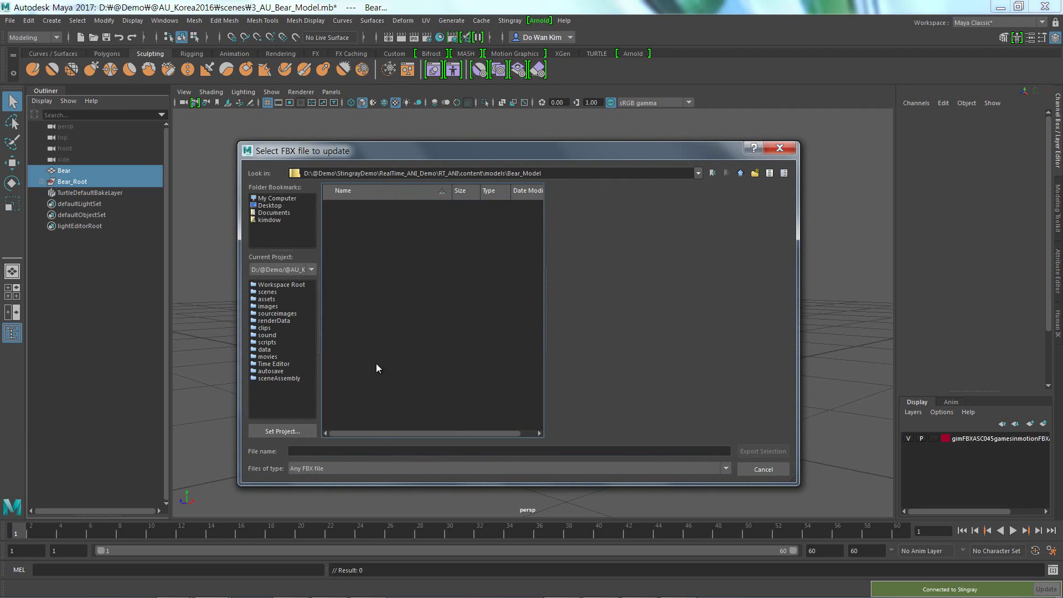
# Step: Export the selected bear under the file name Bear_Model
pyautogui.click(371, 450)
pyautogui.write('B')
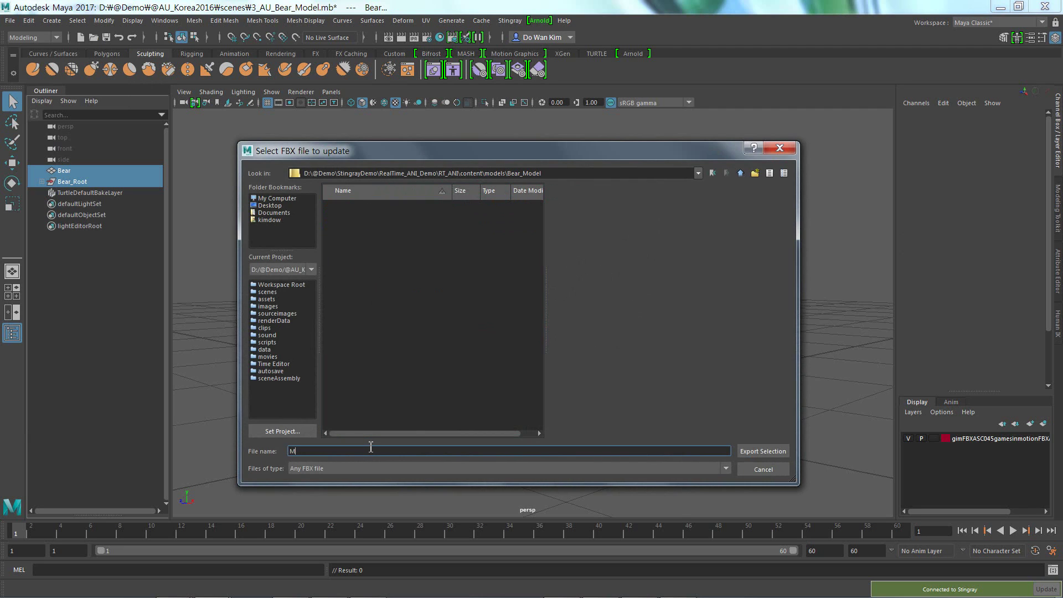
pyautogui.press('BackSpace')
pyautogui.write('Bear_Model')
pyautogui.press('Return')
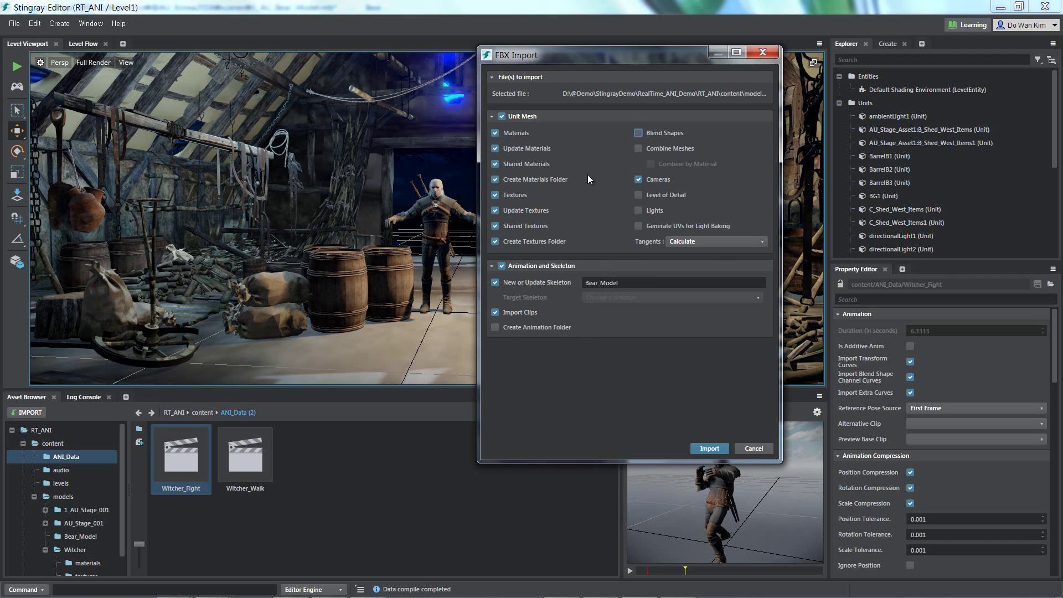
# Step: Import the bear FBX, then preview the Bear_Model unit in models > Bear_Model
pyautogui.click(706, 449)
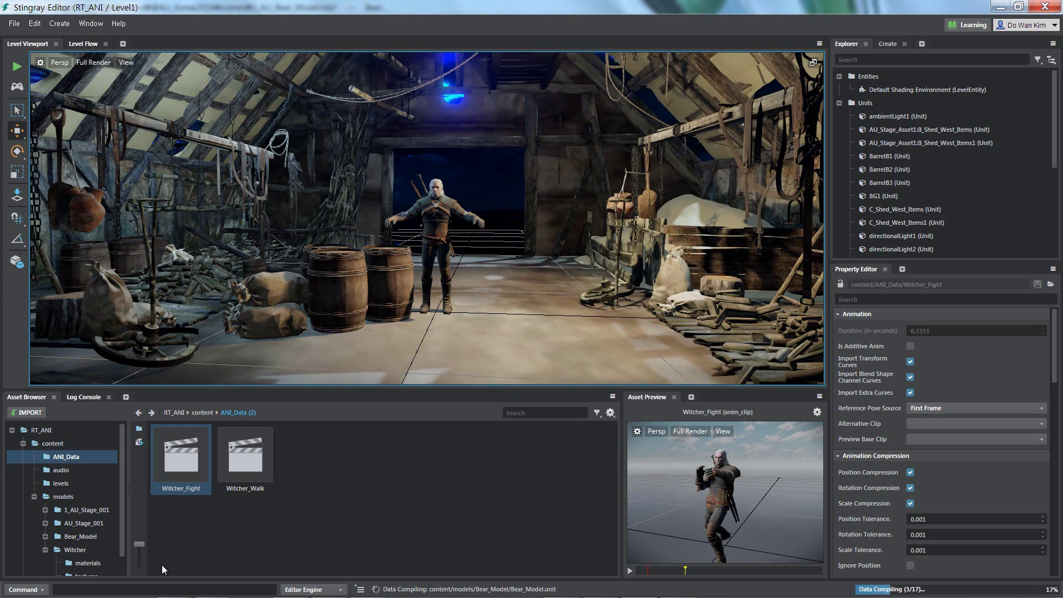
pyautogui.click(83, 537)
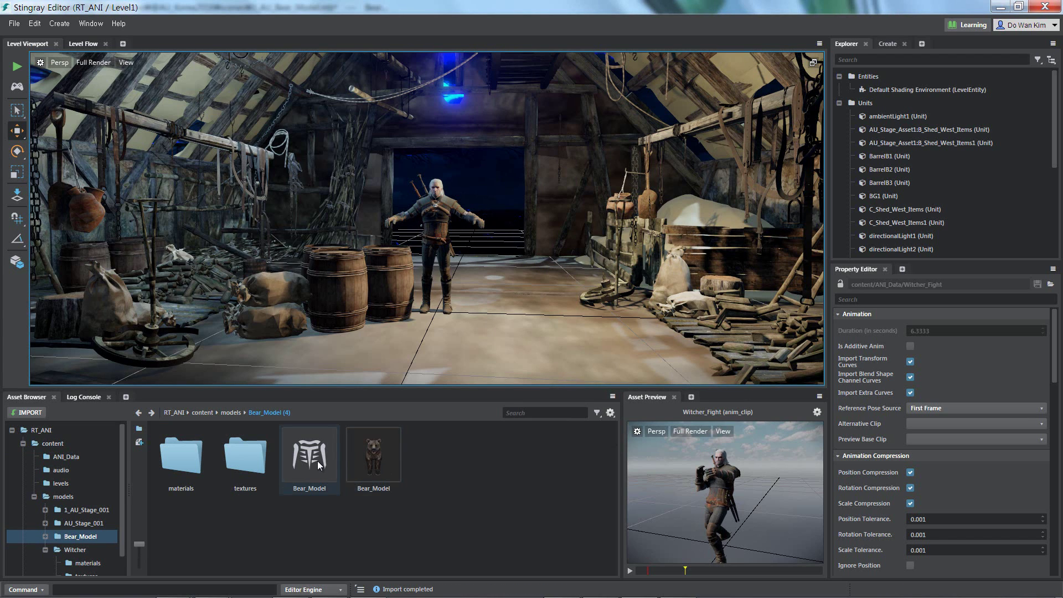
pyautogui.click(378, 457)
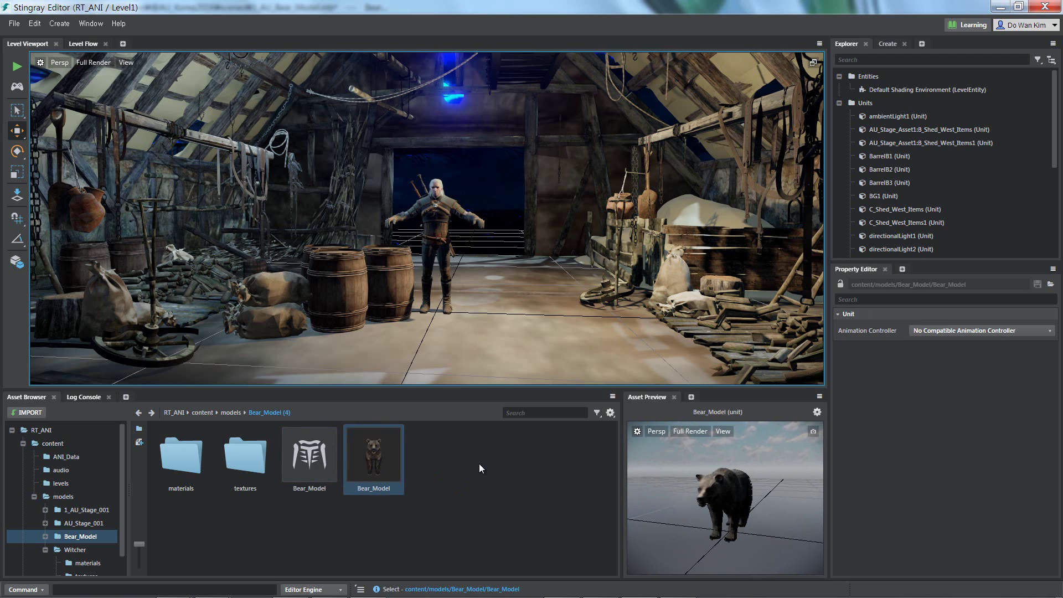
pyautogui.moveTo(437, 596)
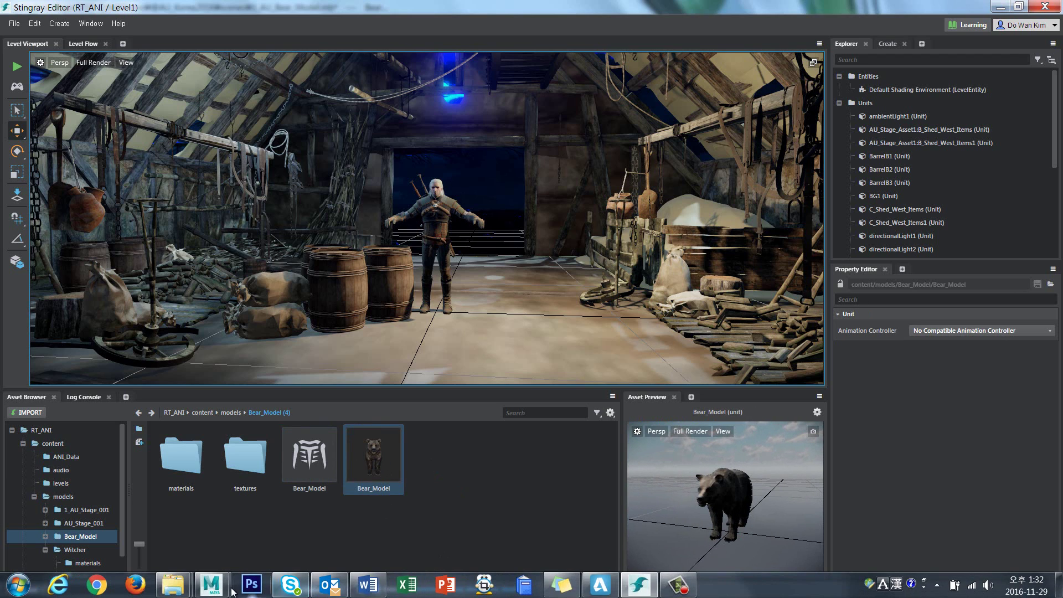
pyautogui.click(212, 586)
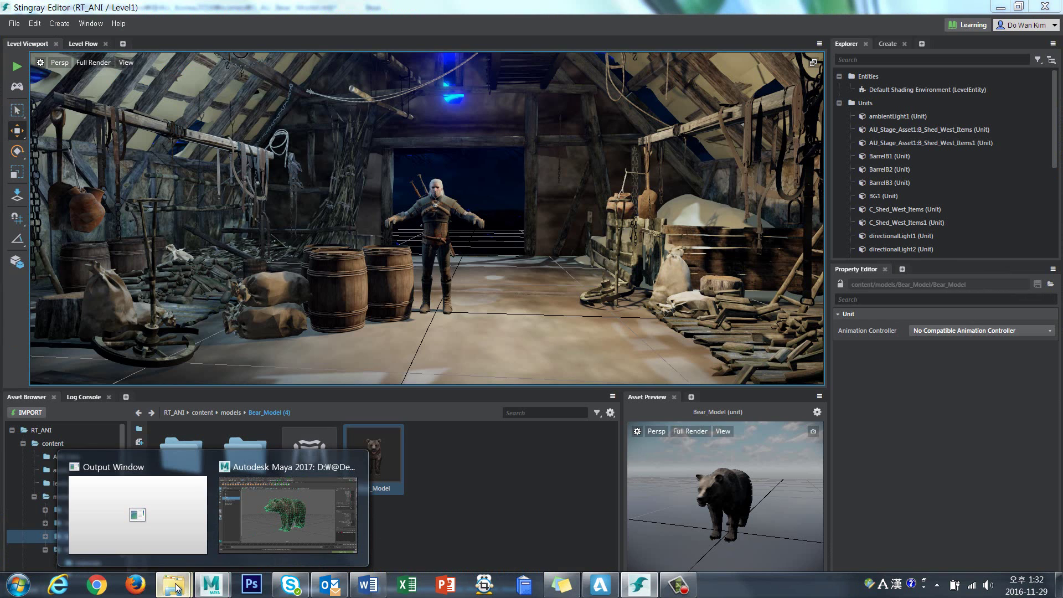
pyautogui.moveTo(177, 587)
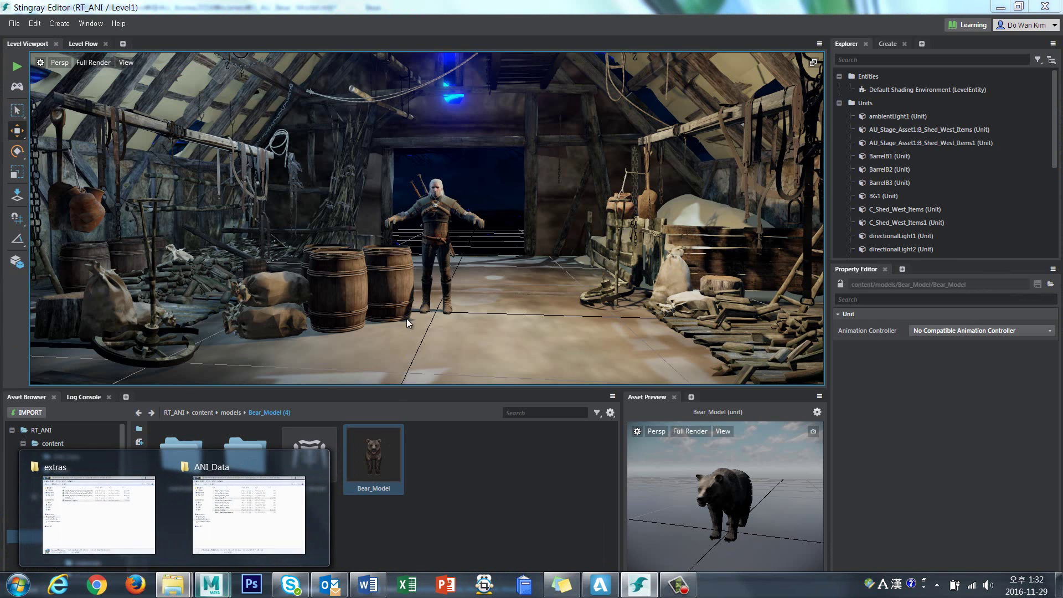
pyautogui.click(244, 503)
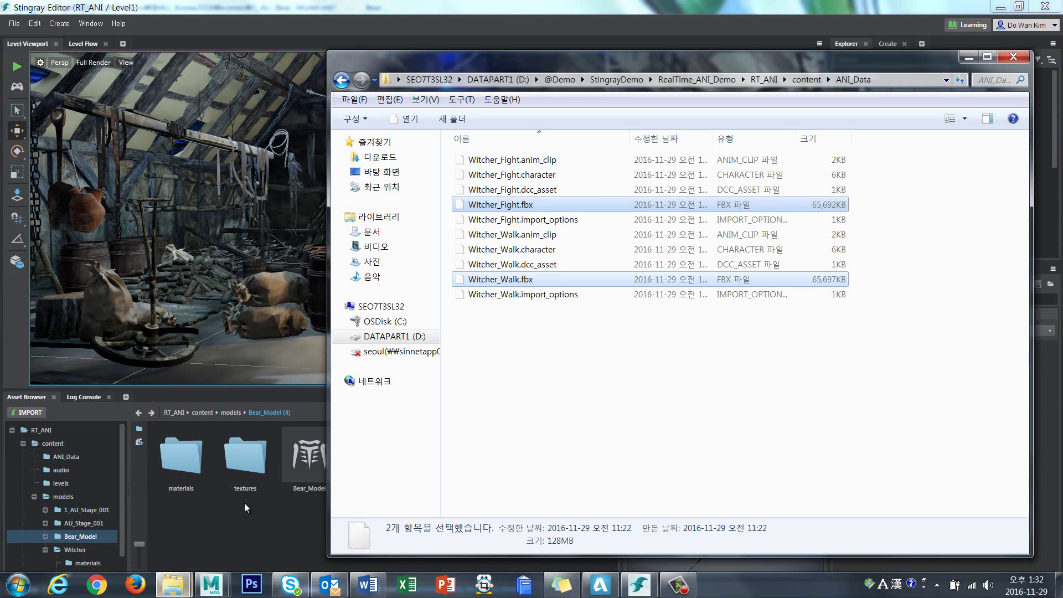
pyautogui.click(559, 79)
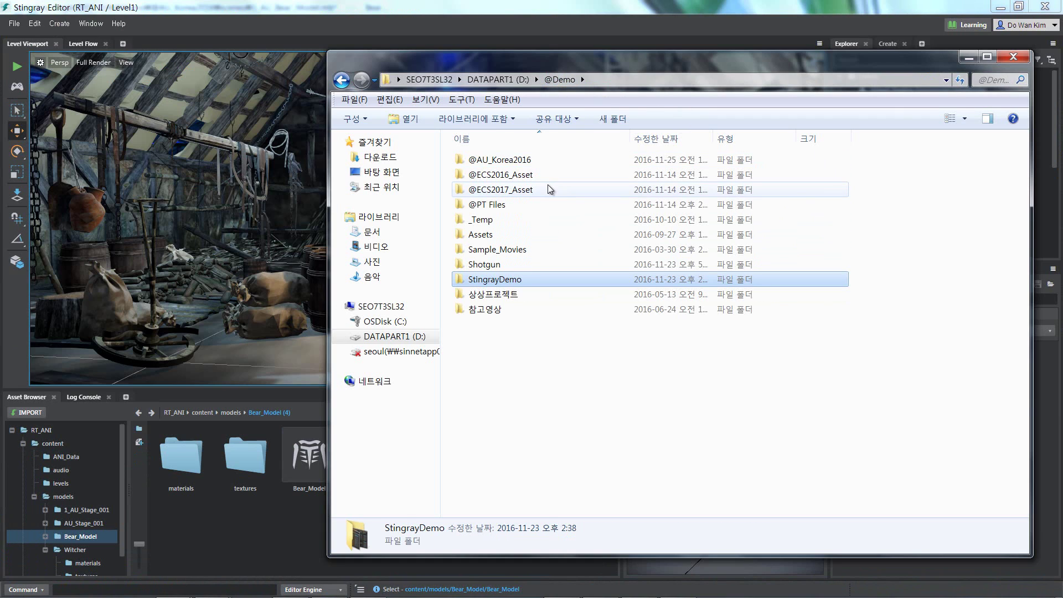
pyautogui.doubleClick(546, 158)
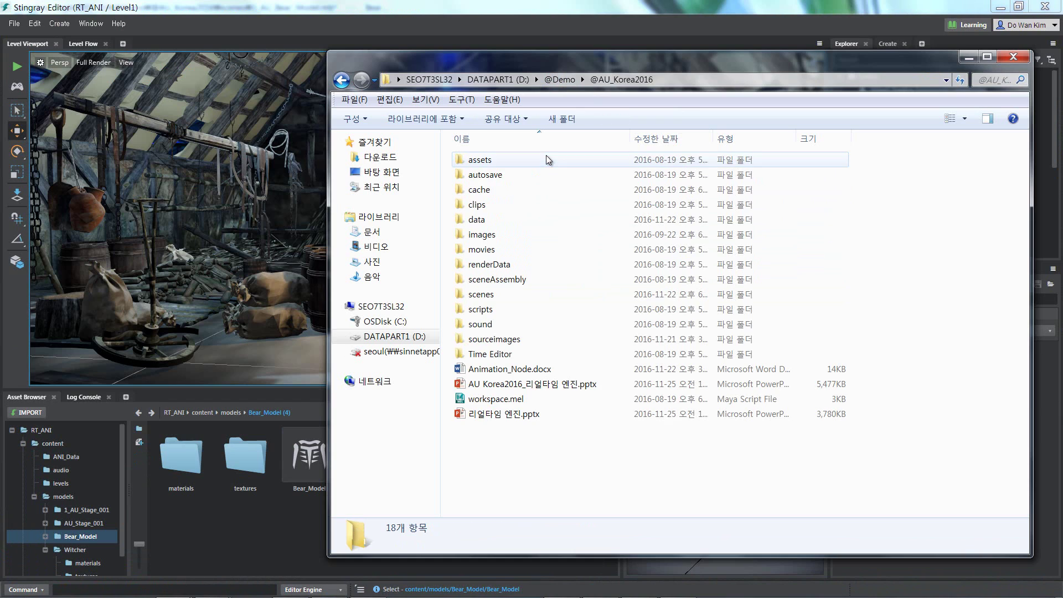
pyautogui.doubleClick(529, 220)
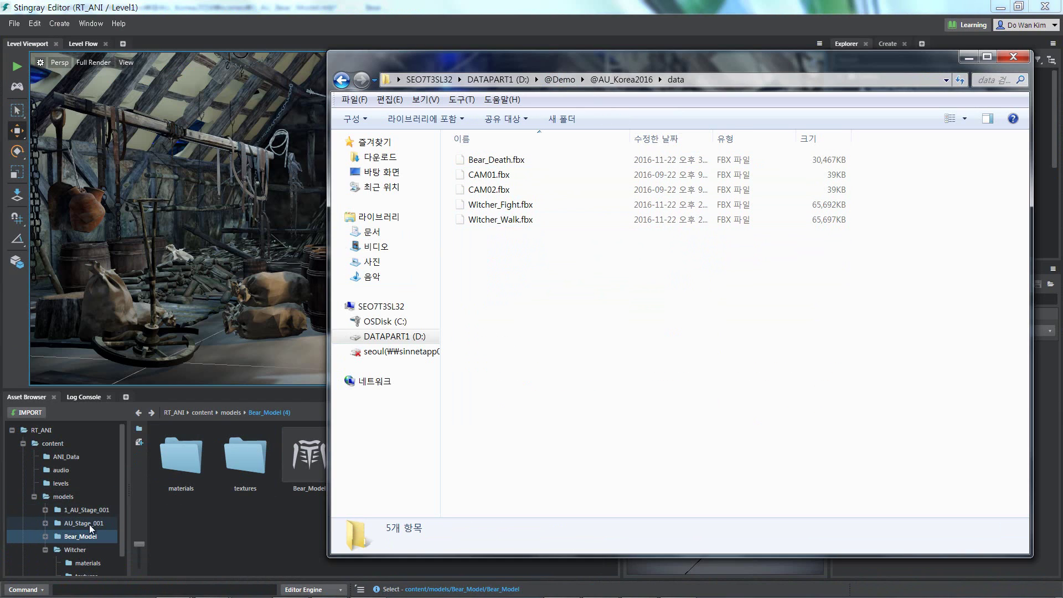
# Step: Show the ANI_Data assets in Stingray with the data folder window in front
pyautogui.click(81, 458)
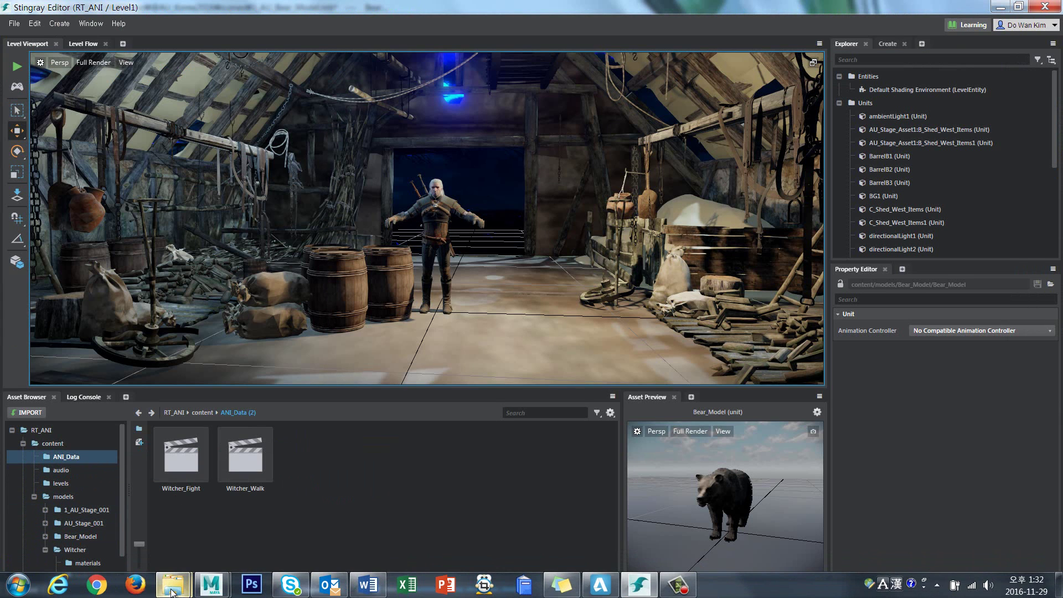
pyautogui.moveTo(174, 584)
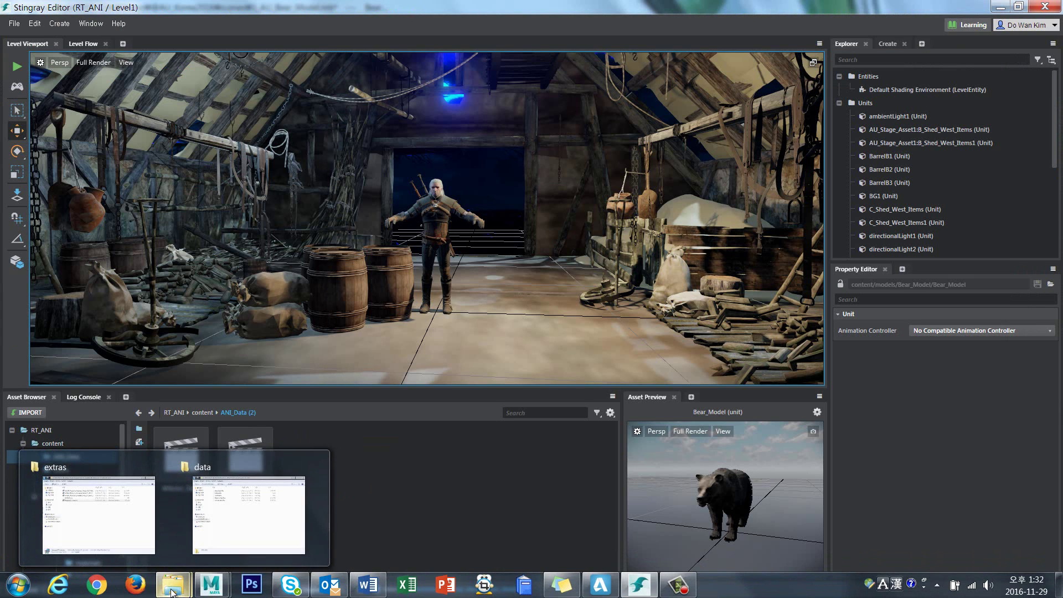
pyautogui.click(249, 512)
# Step: Import Bear_Death.fbx into ANI_Data as a clip on the Bear_Model skeleton, with Unit Mesh off
pyautogui.moveTo(497, 160); pyautogui.dragTo(319, 468)
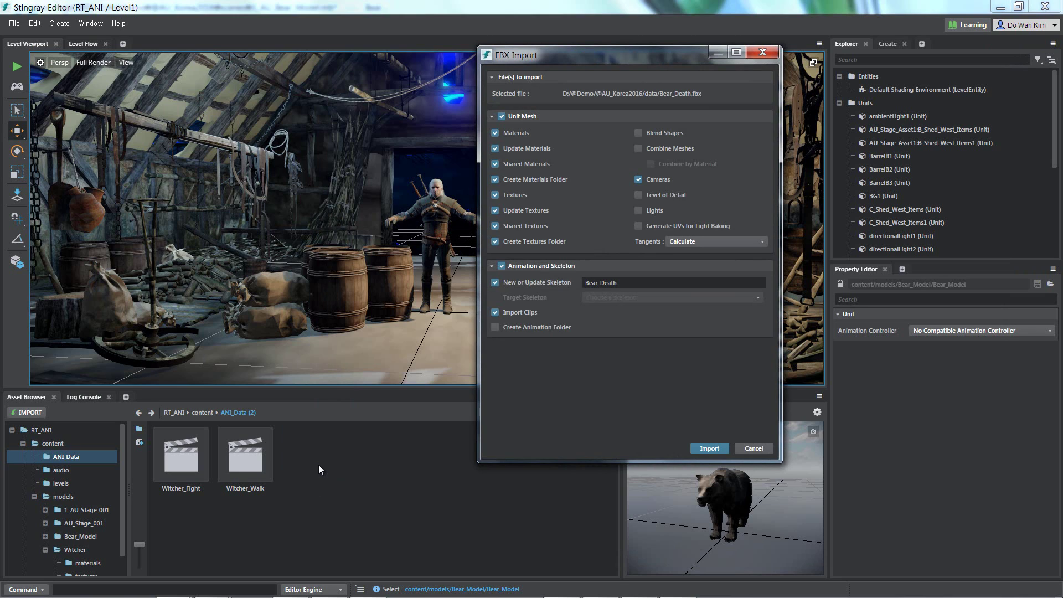
pyautogui.click(502, 116)
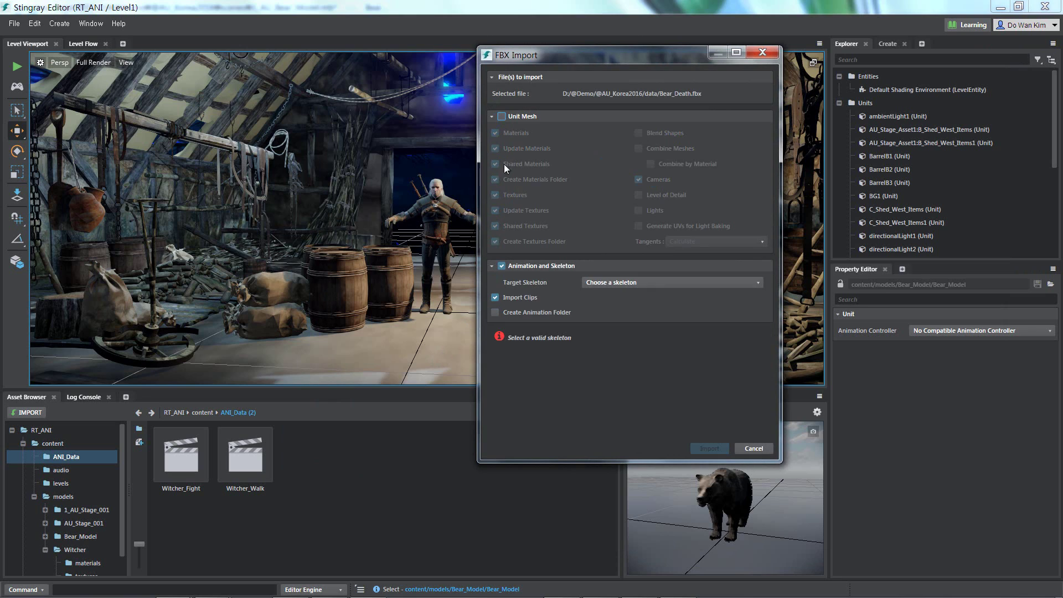
pyautogui.click(619, 284)
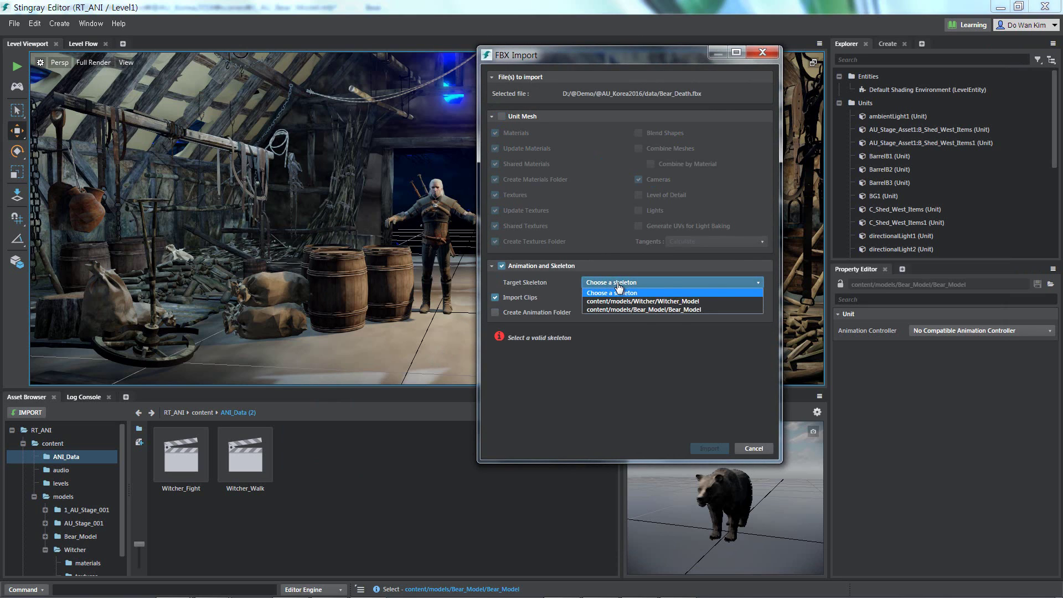
pyautogui.click(719, 309)
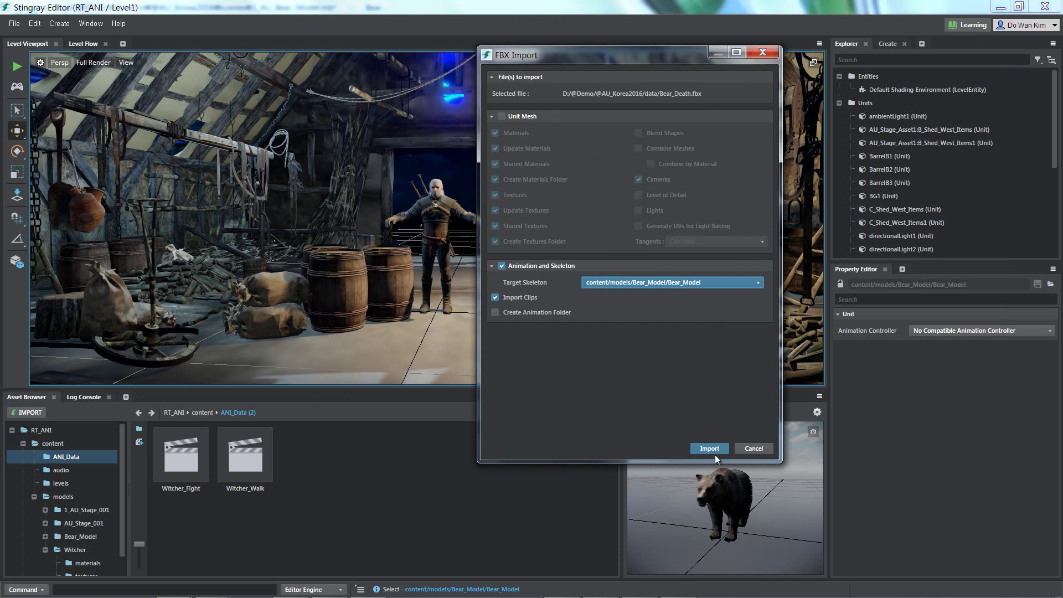
pyautogui.click(711, 448)
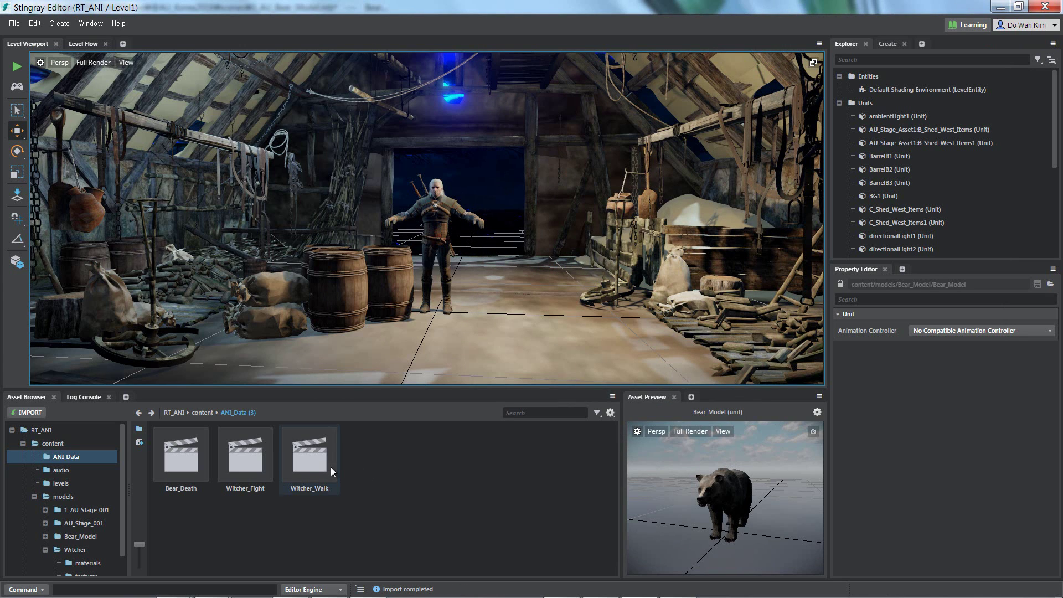
# Step: Preview and pause the Bear_Death clip, then show the Bear_Model folder's contents
pyautogui.click(176, 457)
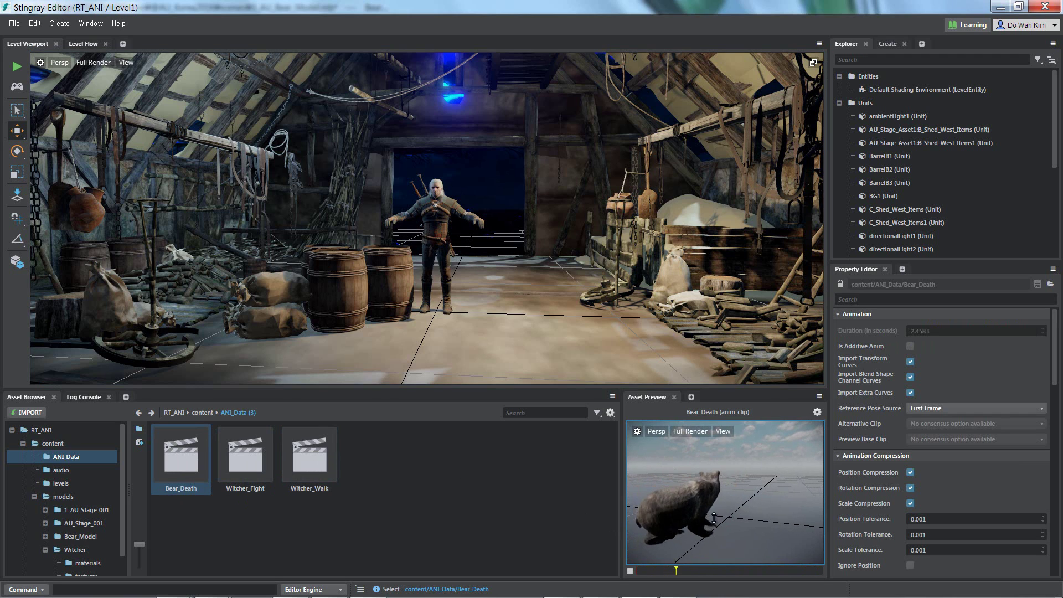
pyautogui.click(630, 570)
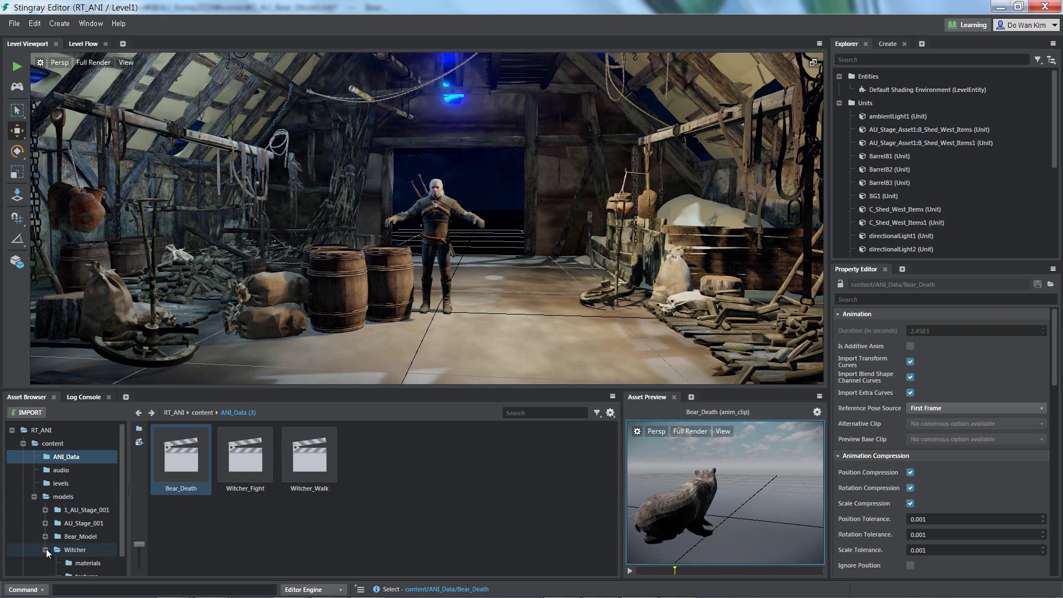
pyautogui.click(46, 550)
pyautogui.click(80, 537)
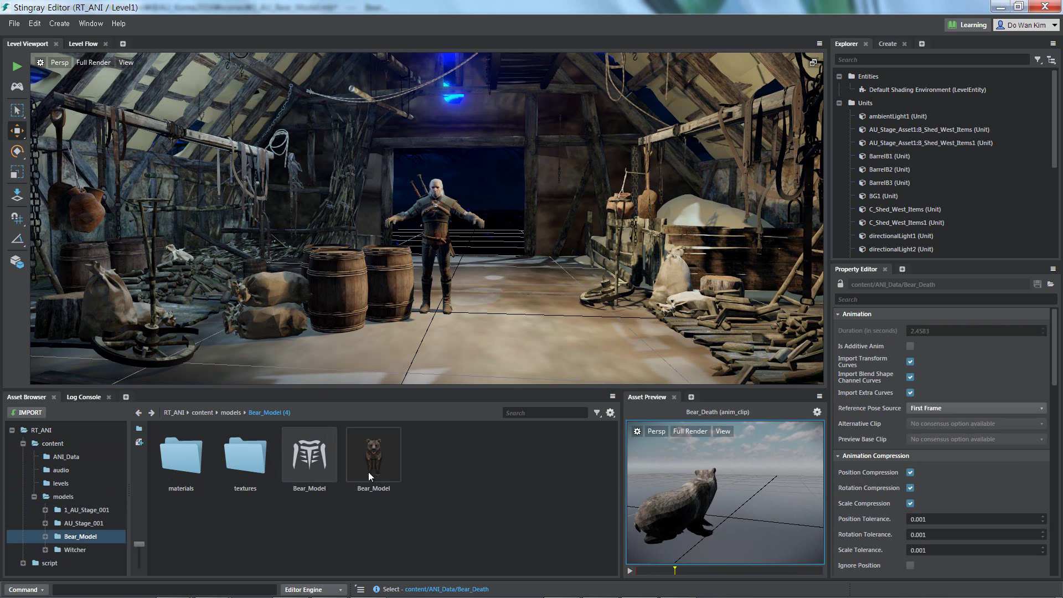
# Step: Place Bear_Model in the barn level with Translate X and Y set to 0
pyautogui.moveTo(370, 476); pyautogui.dragTo(461, 339)
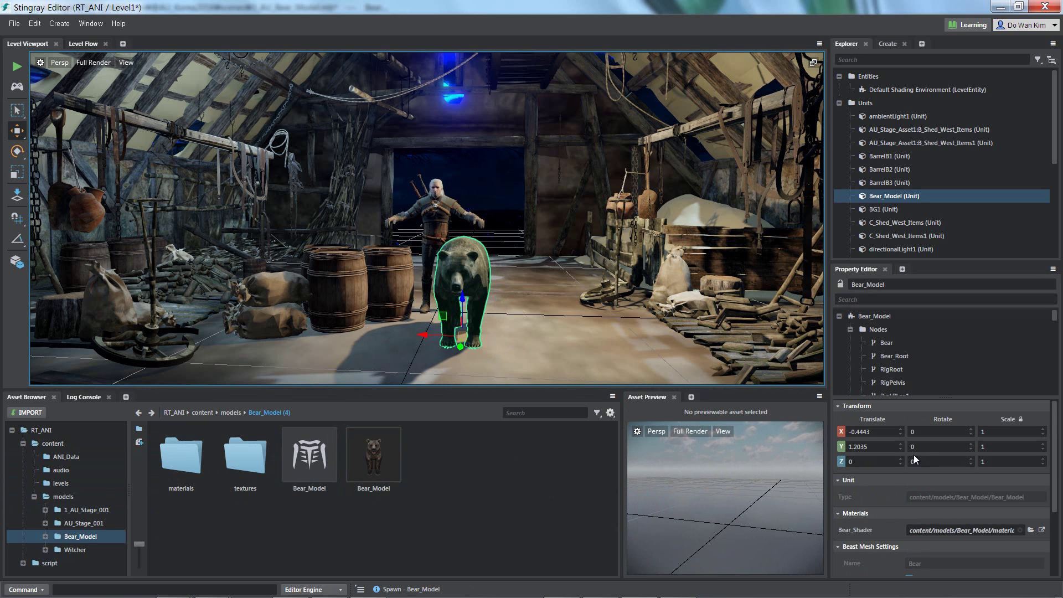
pyautogui.click(900, 434)
pyautogui.click(900, 446)
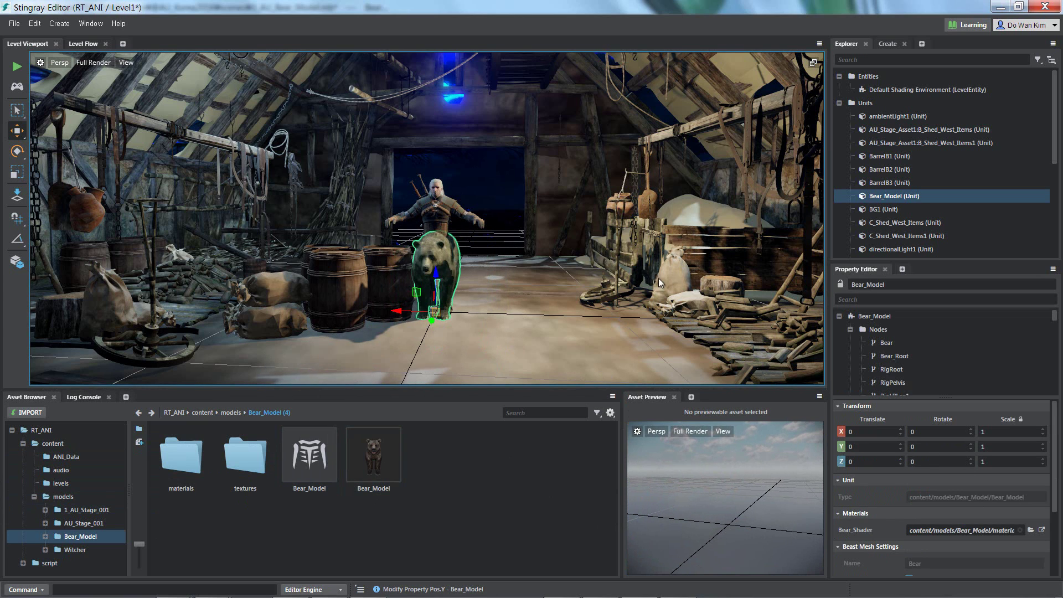
# Step: Hide the Witcher character and frame the view on the bear
pyautogui.keyDown('alt'); pyautogui.moveTo(470, 296); pyautogui.dragTo(442, 197); pyautogui.keyUp('alt')
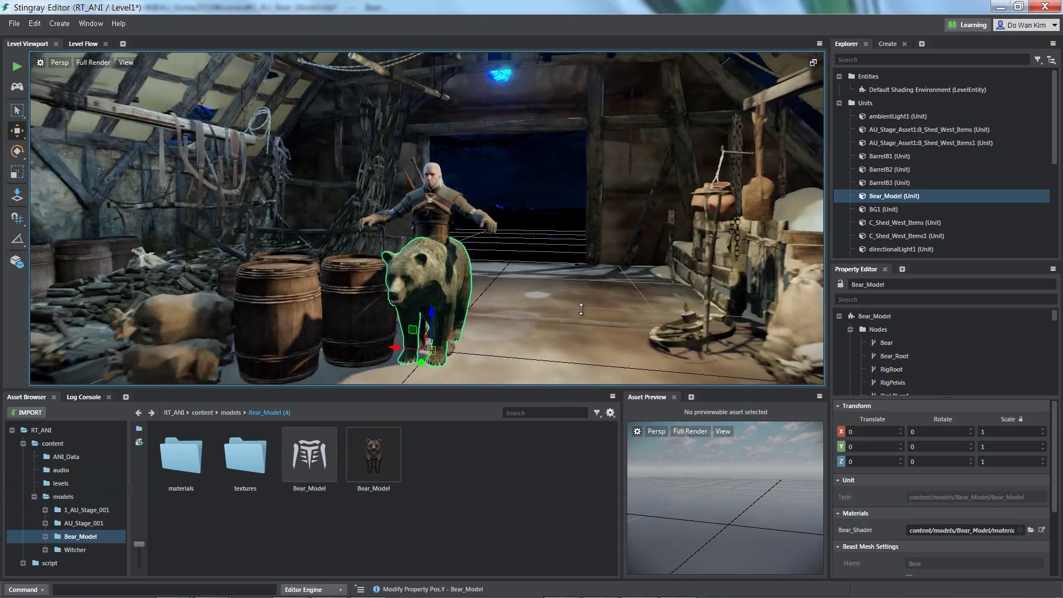
pyautogui.click(442, 197)
pyautogui.press('h')
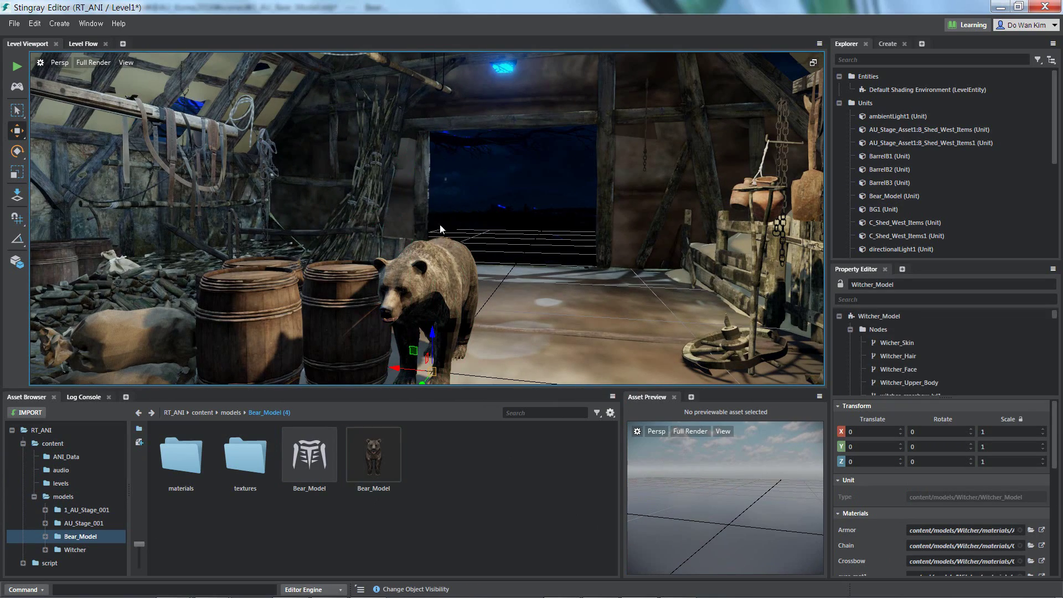
pyautogui.click(441, 260)
pyautogui.press('f')
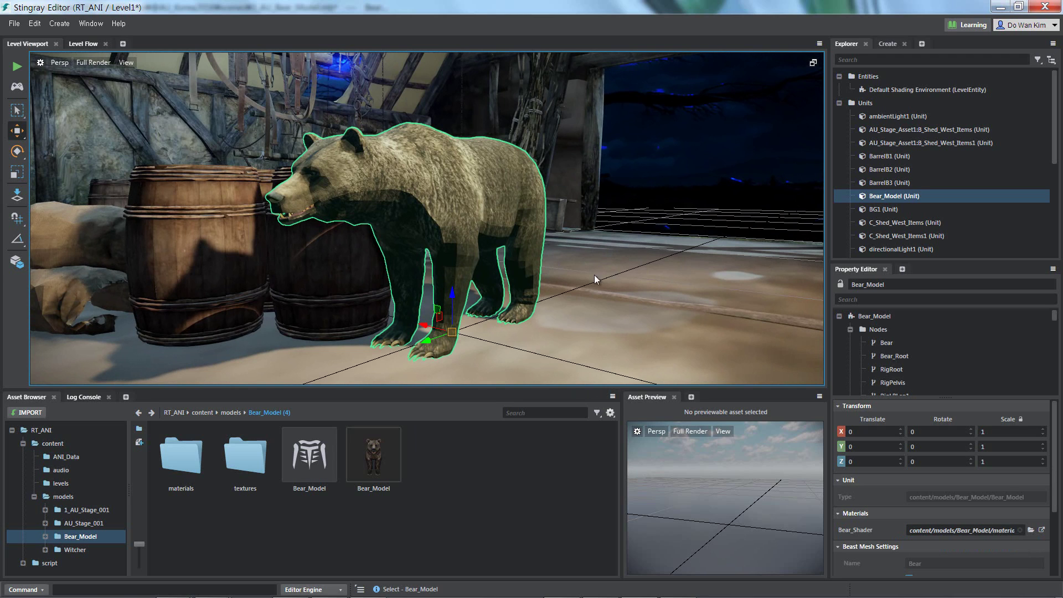
# Step: Set the Bear_Shader material's Parent Resource to standard_fur, found by searching 'fur'
pyautogui.click(202, 474)
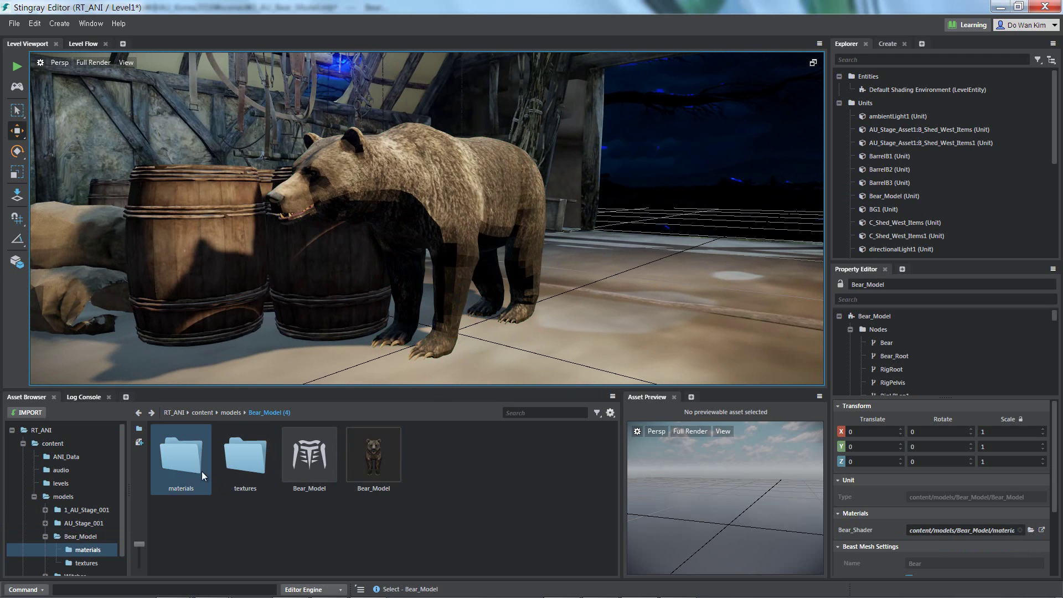
pyautogui.doubleClick(202, 472)
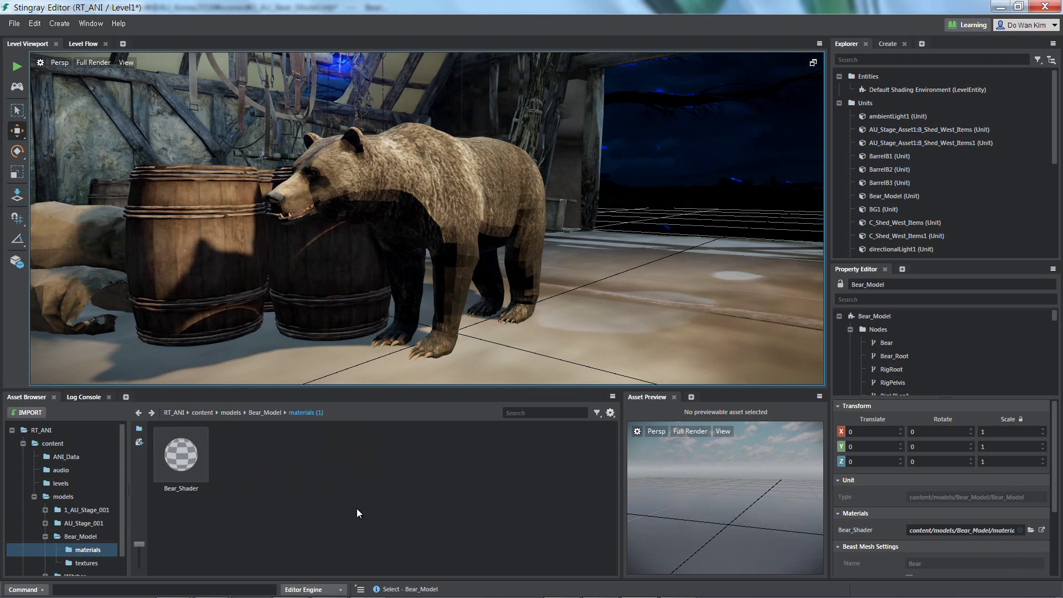
pyautogui.click(186, 449)
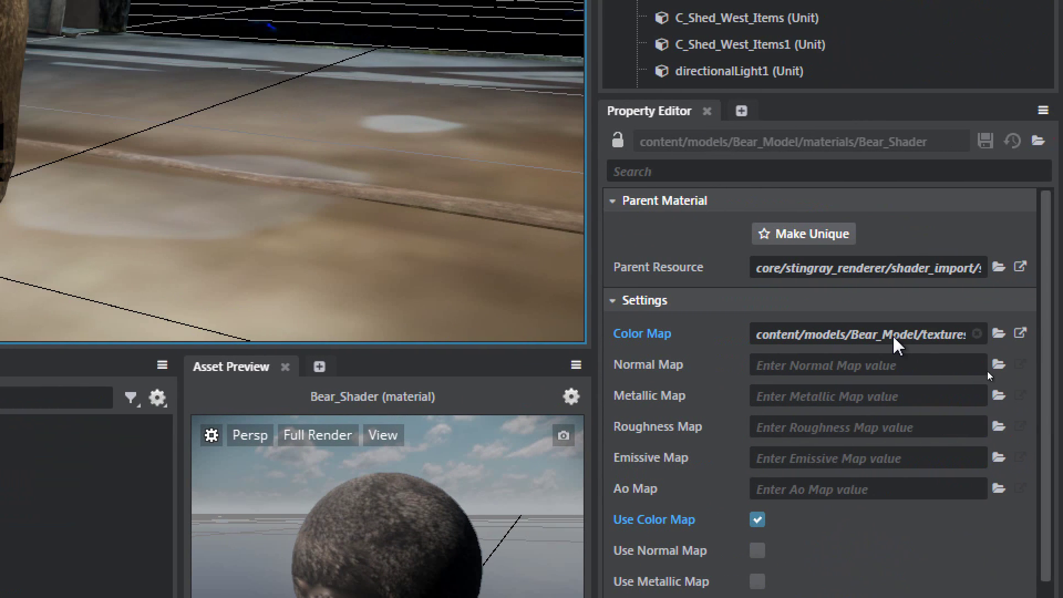
pyautogui.click(1001, 268)
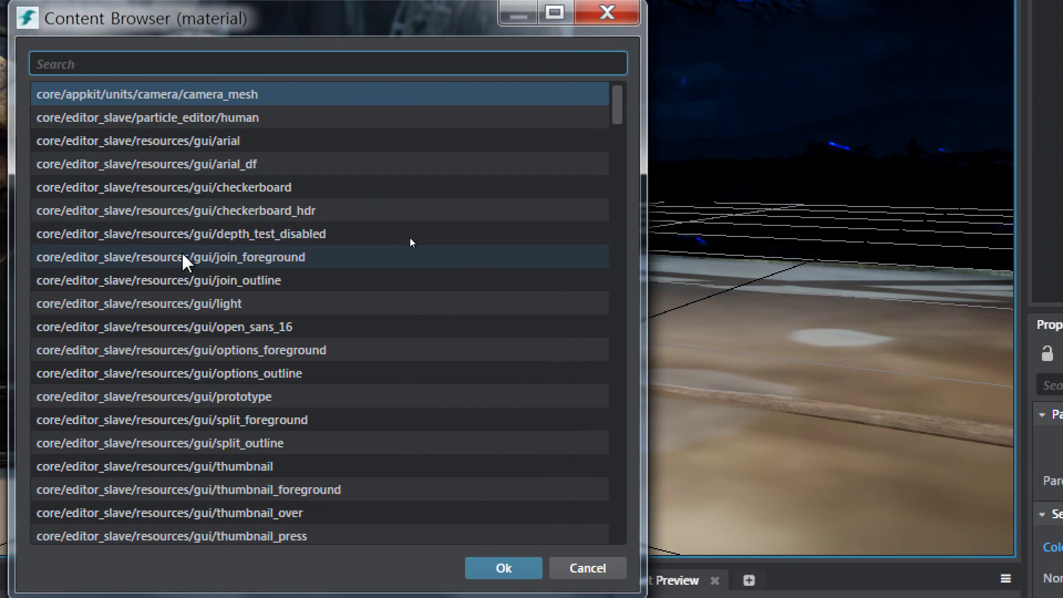
pyautogui.write('fur')
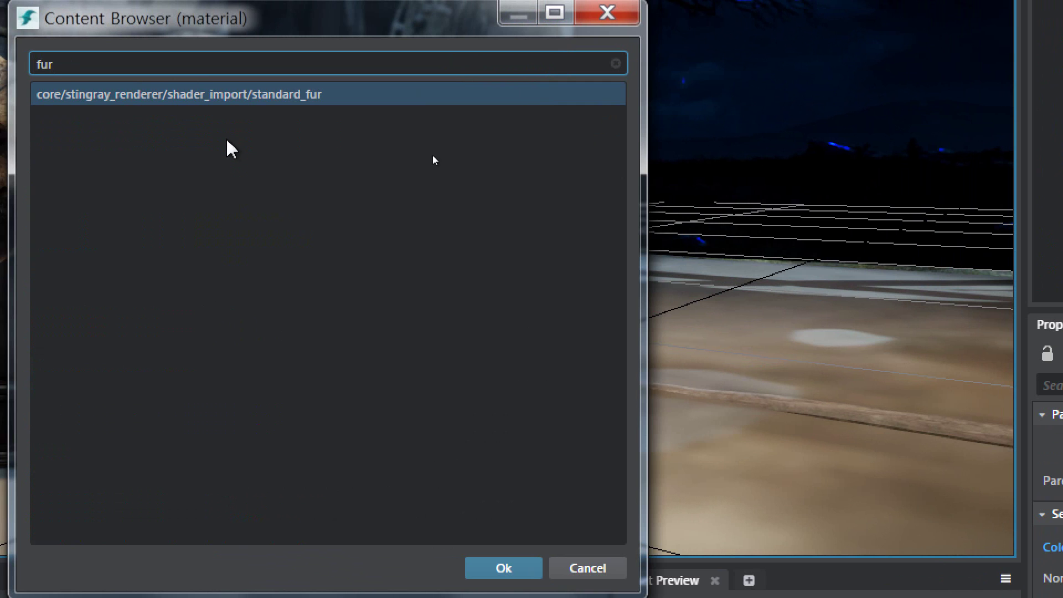
pyautogui.click(238, 97)
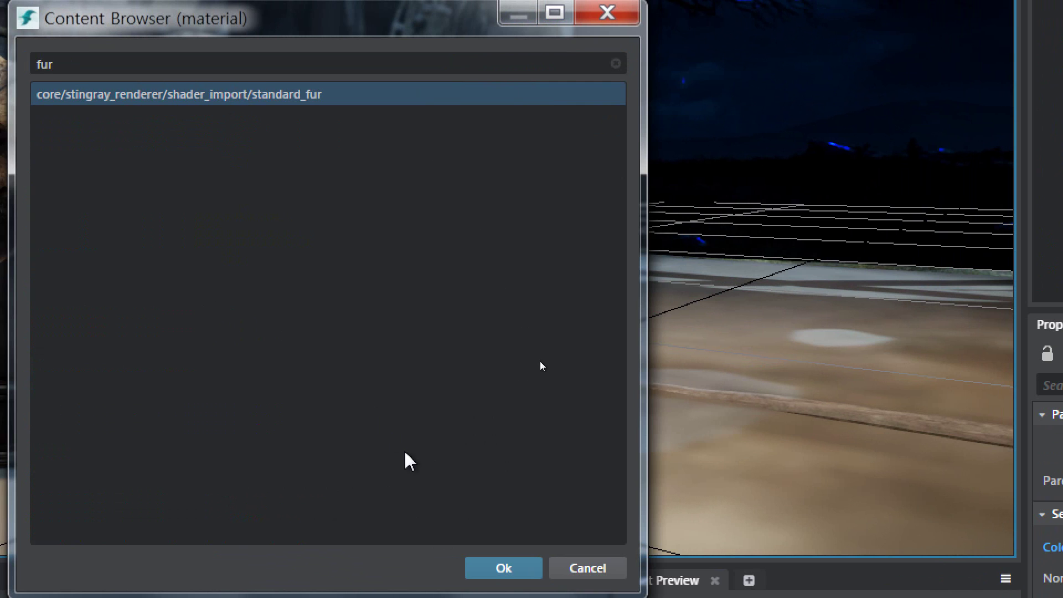
pyautogui.click(491, 533)
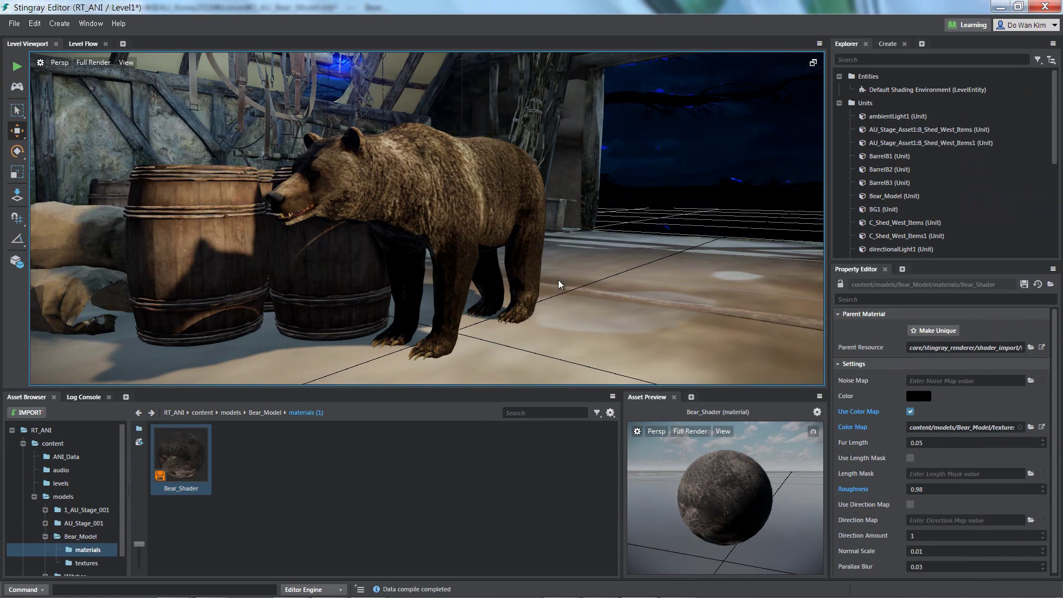
pyautogui.keyDown('alt'); pyautogui.moveTo(517, 269); pyautogui.dragTo(502, 371, button='right'); pyautogui.keyUp('alt')
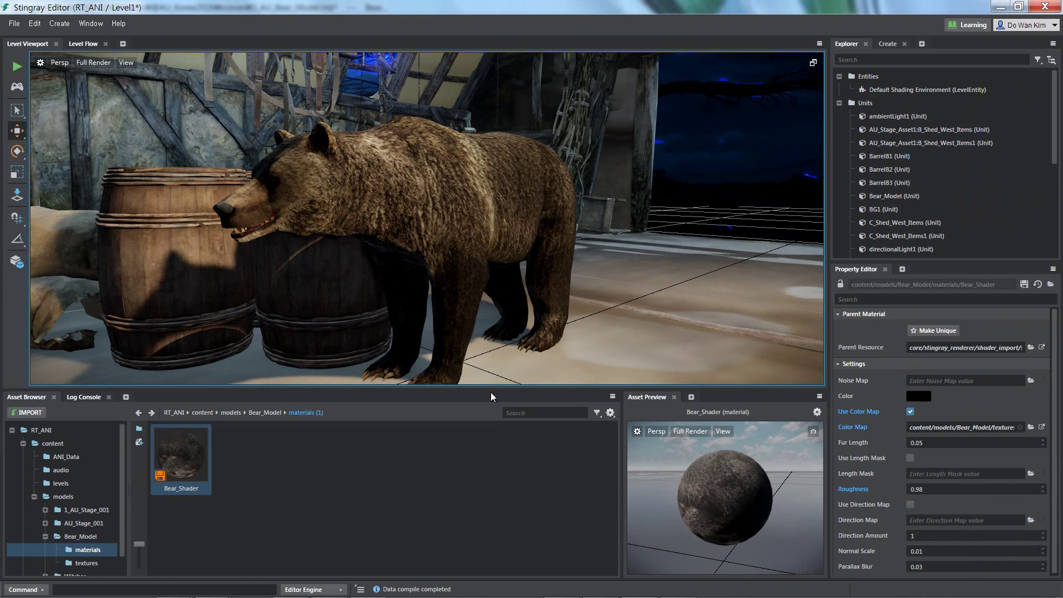
pyautogui.moveTo(178, 592)
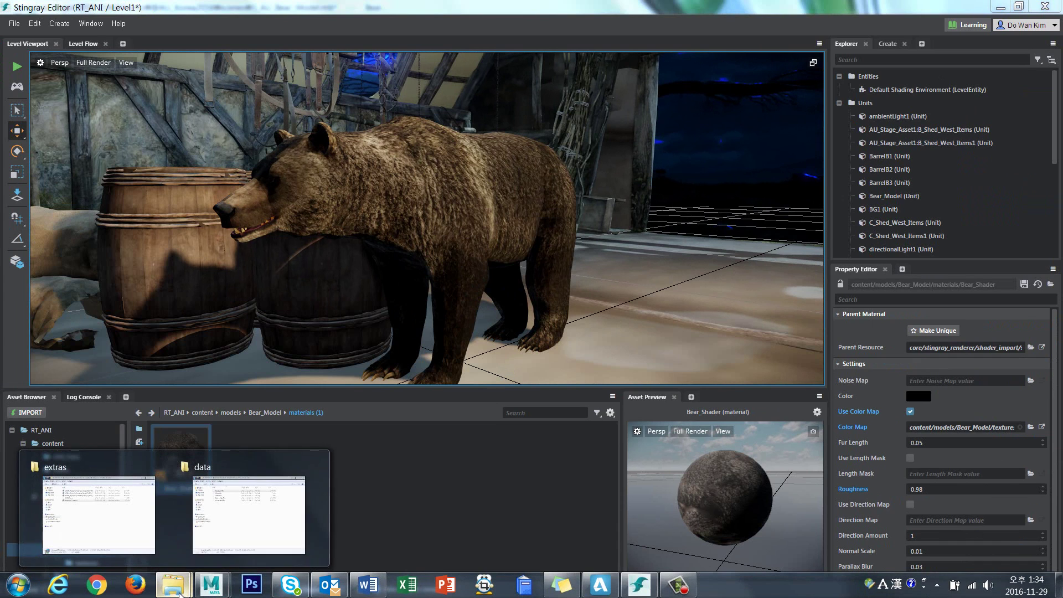
pyautogui.click(249, 515)
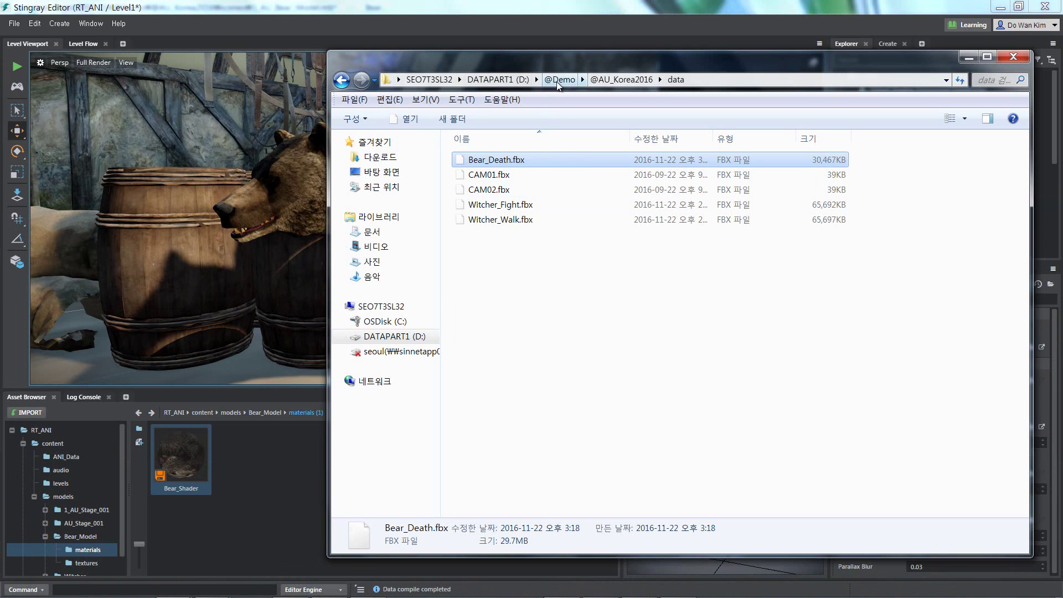
pyautogui.click(559, 82)
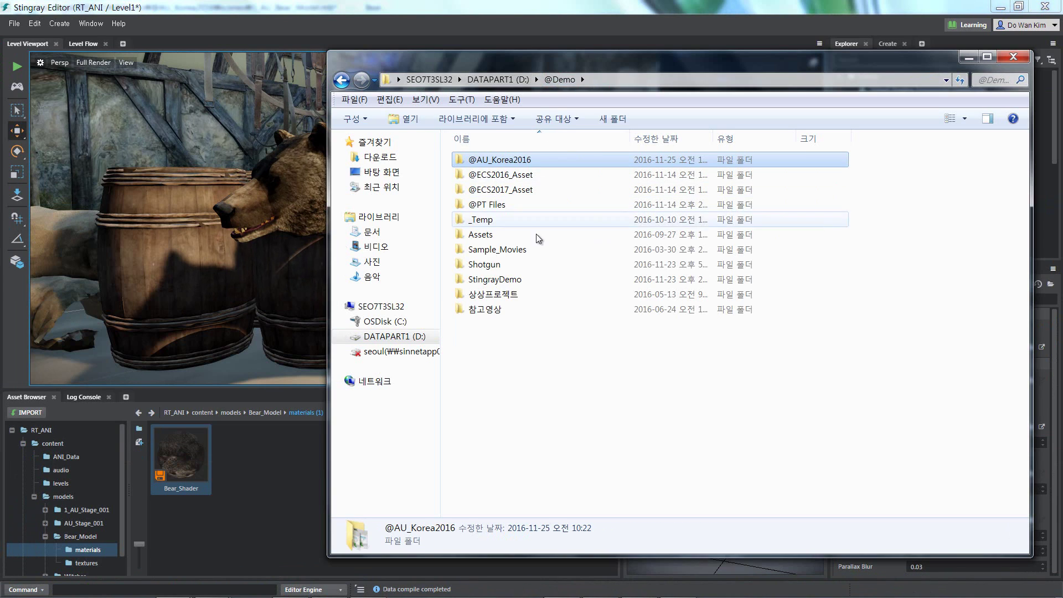
pyautogui.doubleClick(528, 161)
pyautogui.doubleClick(499, 339)
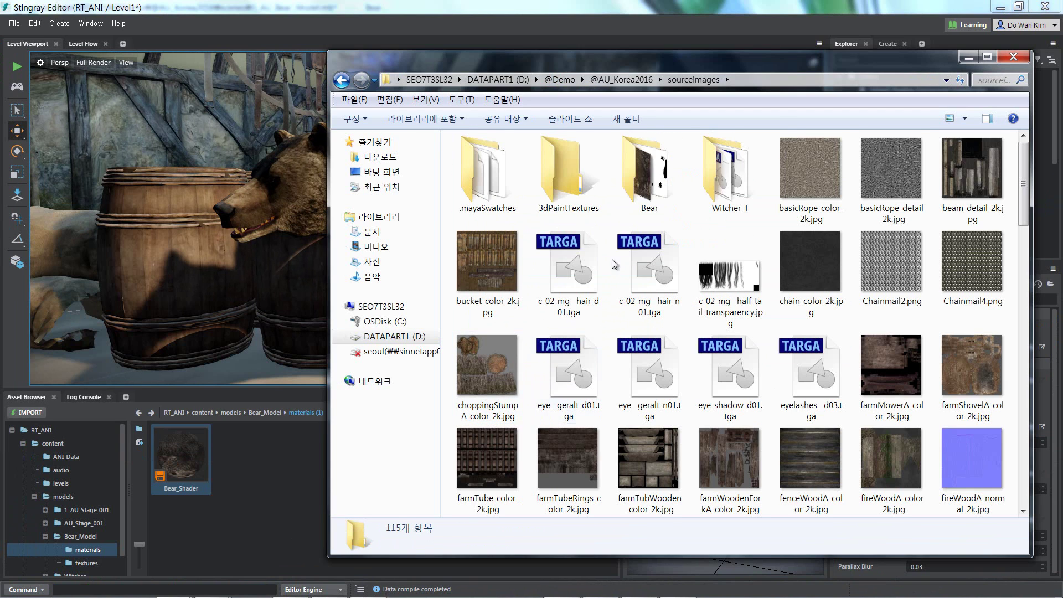
pyautogui.doubleClick(647, 176)
pyautogui.click(798, 197)
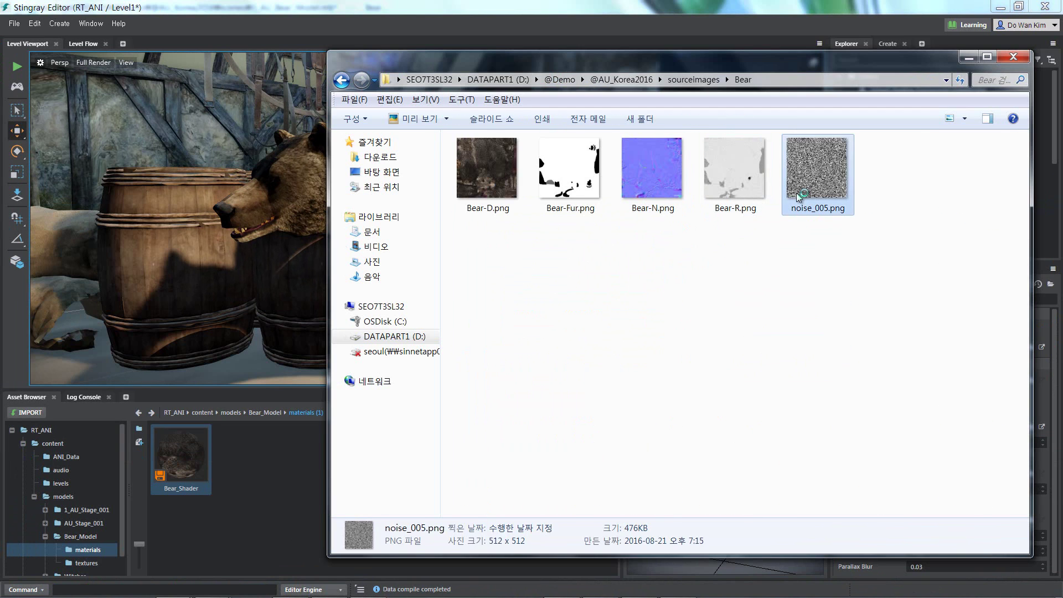
pyautogui.doubleClick(798, 196)
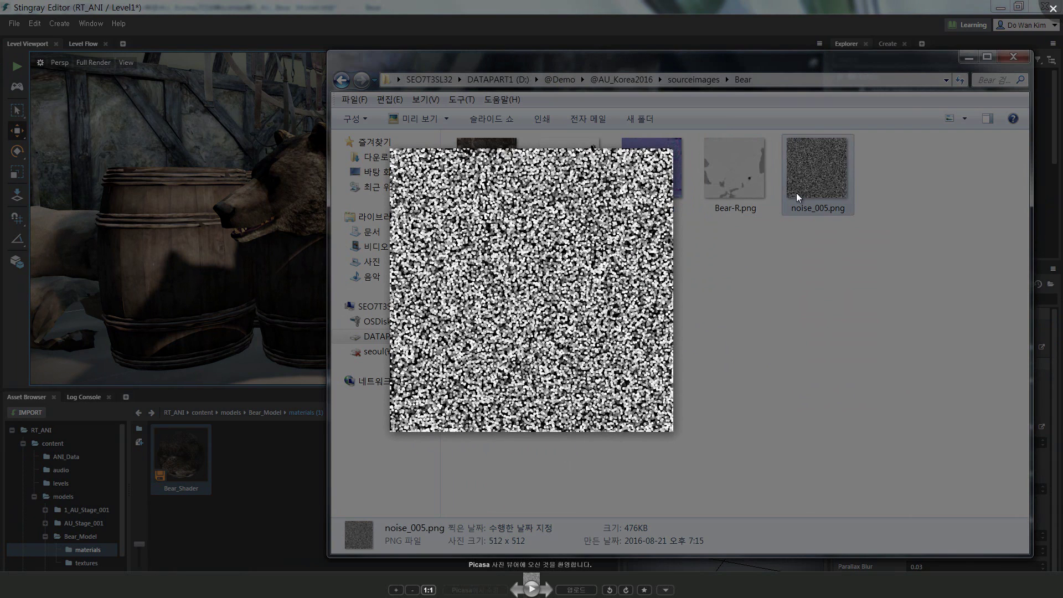
pyautogui.click(814, 160)
pyautogui.moveTo(814, 160); pyautogui.dragTo(288, 483)
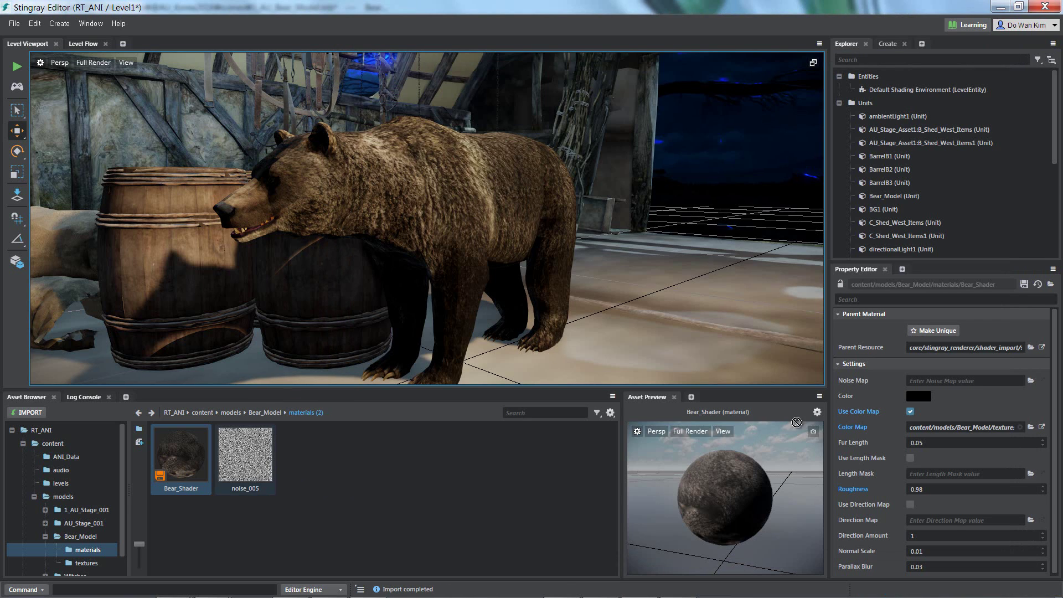
# Step: Assign noise_005 to Bear_Shader's Noise Map and orbit around the bear to inspect the fur
pyautogui.moveTo(255, 454); pyautogui.dragTo(916, 386)
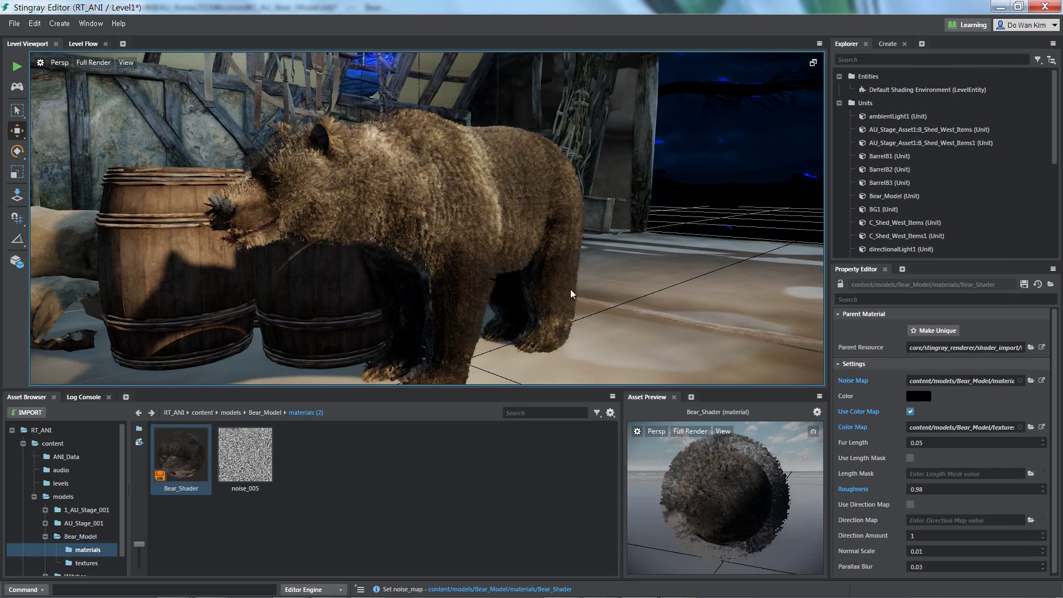
pyautogui.keyDown('alt'); pyautogui.moveTo(546, 273); pyautogui.dragTo(509, 215); pyautogui.keyUp('alt')
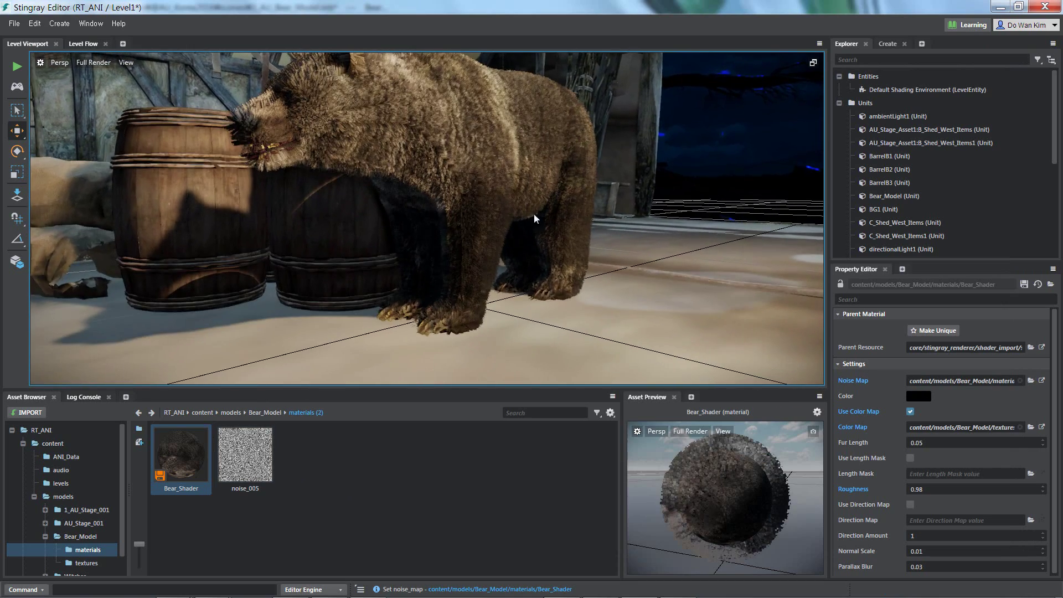
pyautogui.moveTo(435, 232)
pyautogui.keyDown('alt'); pyautogui.mouseDown(button='right')
pyautogui.moveTo(673, 234)
pyautogui.moveTo(453, 353)
pyautogui.mouseUp(button='right'); pyautogui.keyUp('alt')
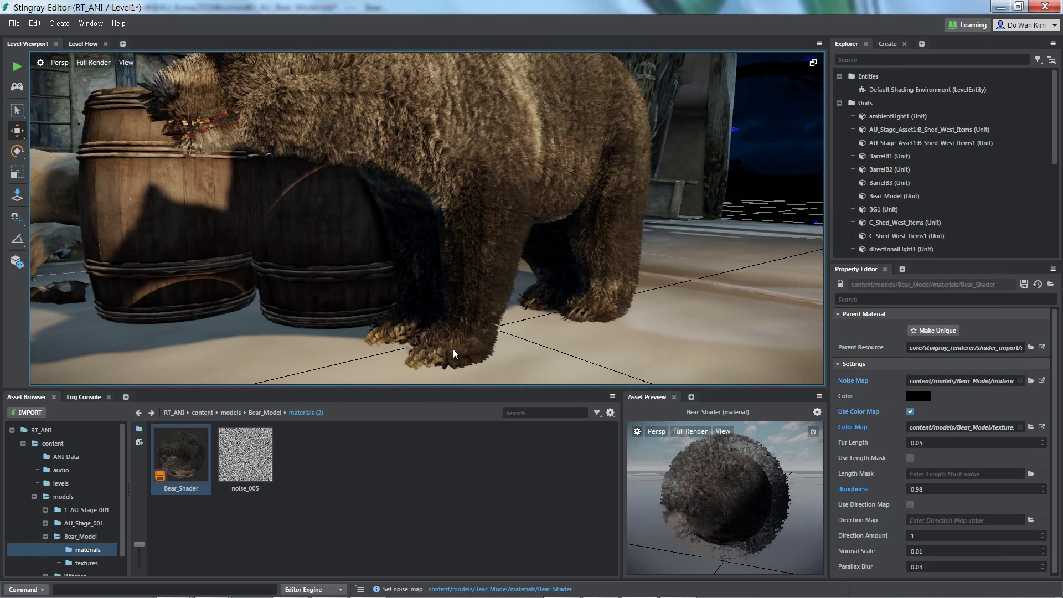
pyautogui.moveTo(406, 329)
pyautogui.keyDown('alt'); pyautogui.mouseDown(button='right')
pyautogui.moveTo(465, 273)
pyautogui.moveTo(503, 272)
pyautogui.mouseUp(button='right'); pyautogui.keyUp('alt')
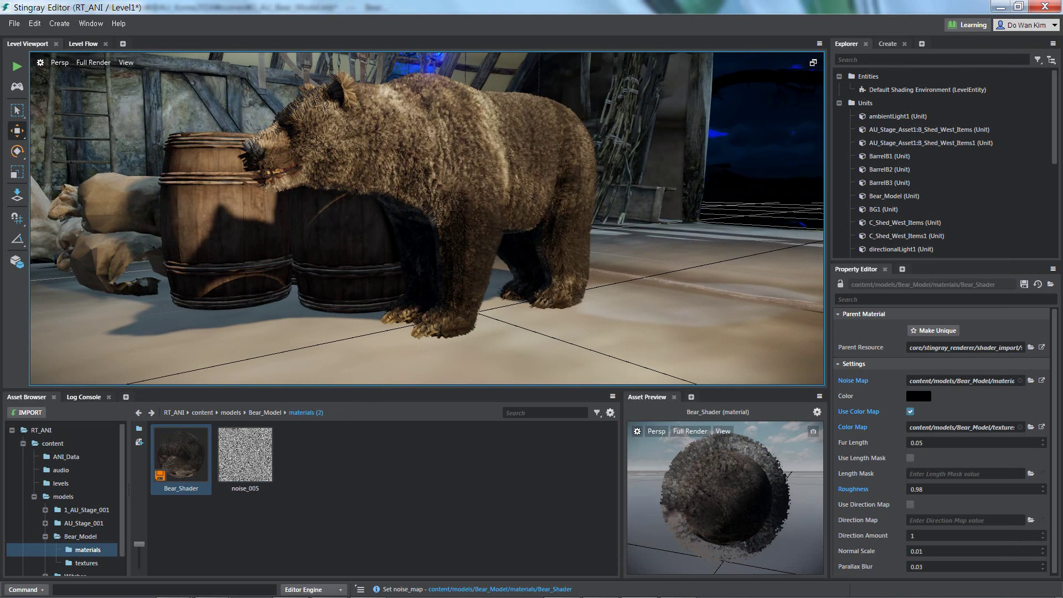
# Step: Preview Bear-Fur.png and drag it into Stingray's Bear_Model materials folder to import it
pyautogui.moveTo(173, 585)
pyautogui.click(321, 524)
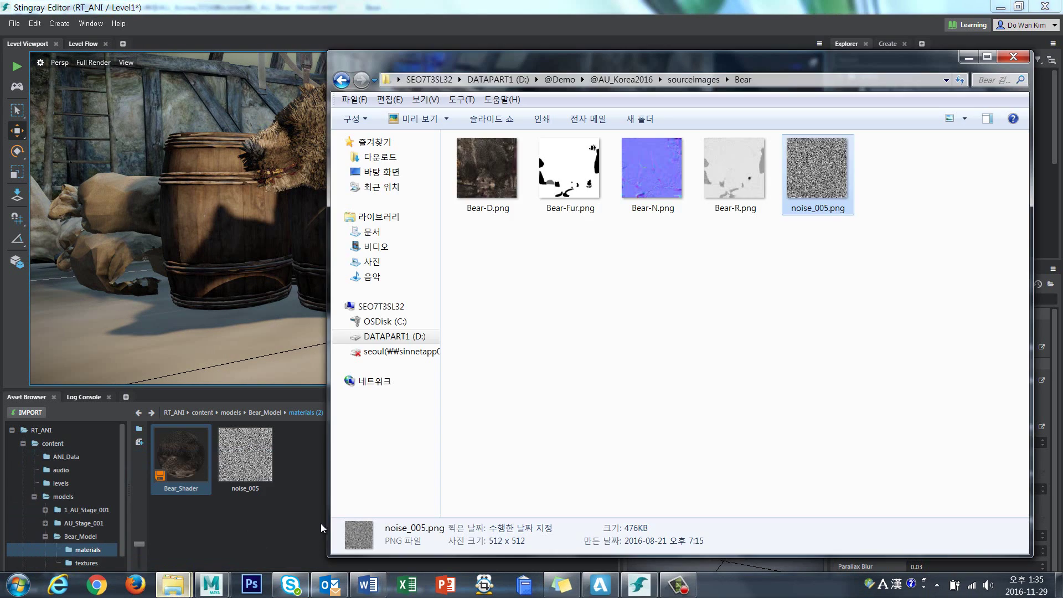
pyautogui.doubleClick(576, 186)
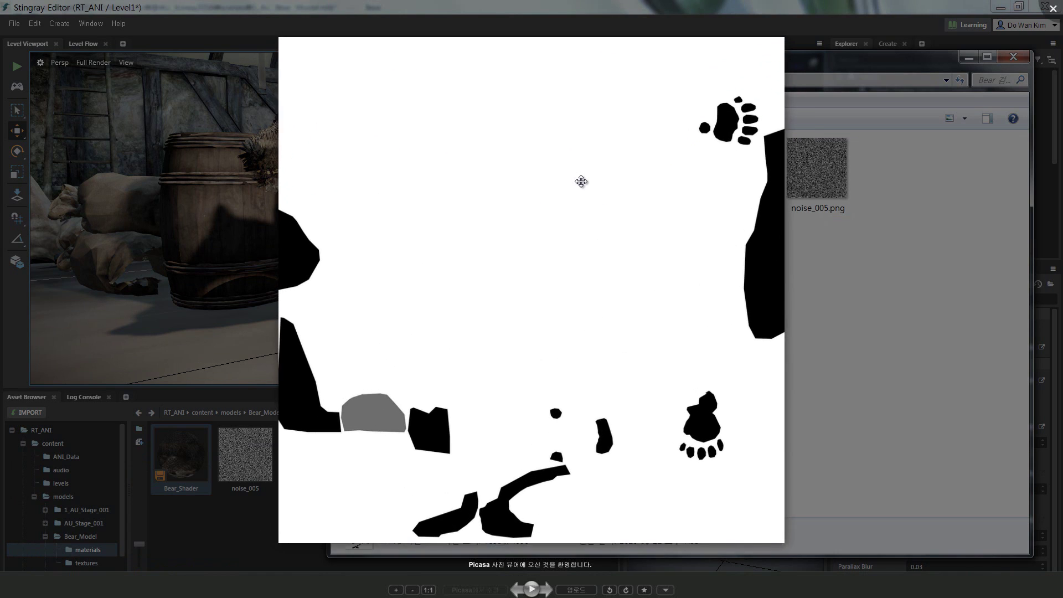
pyautogui.press('Escape')
pyautogui.moveTo(569, 177); pyautogui.dragTo(308, 490)
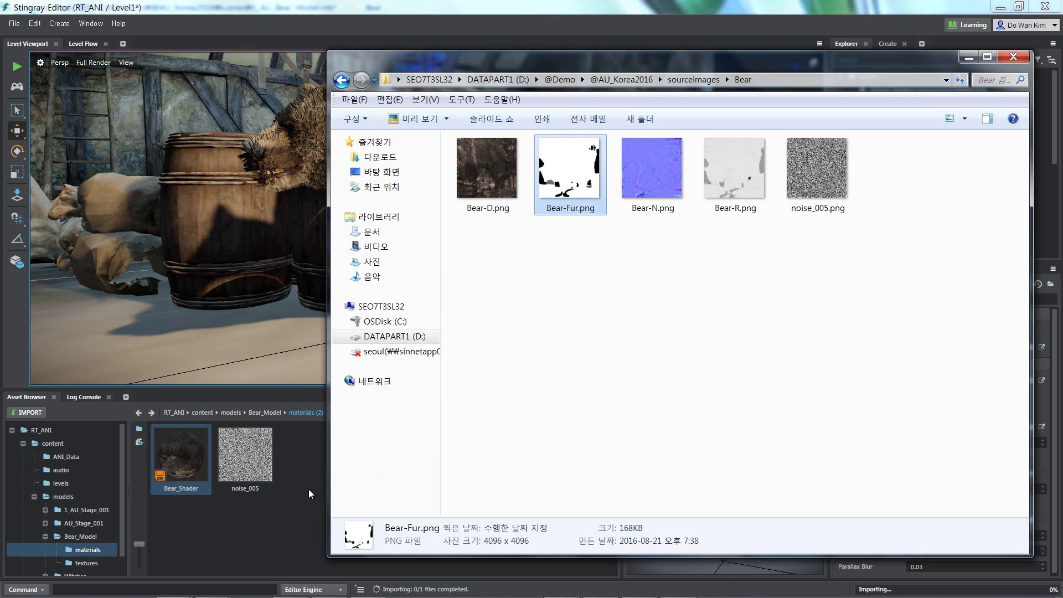
pyautogui.click(304, 513)
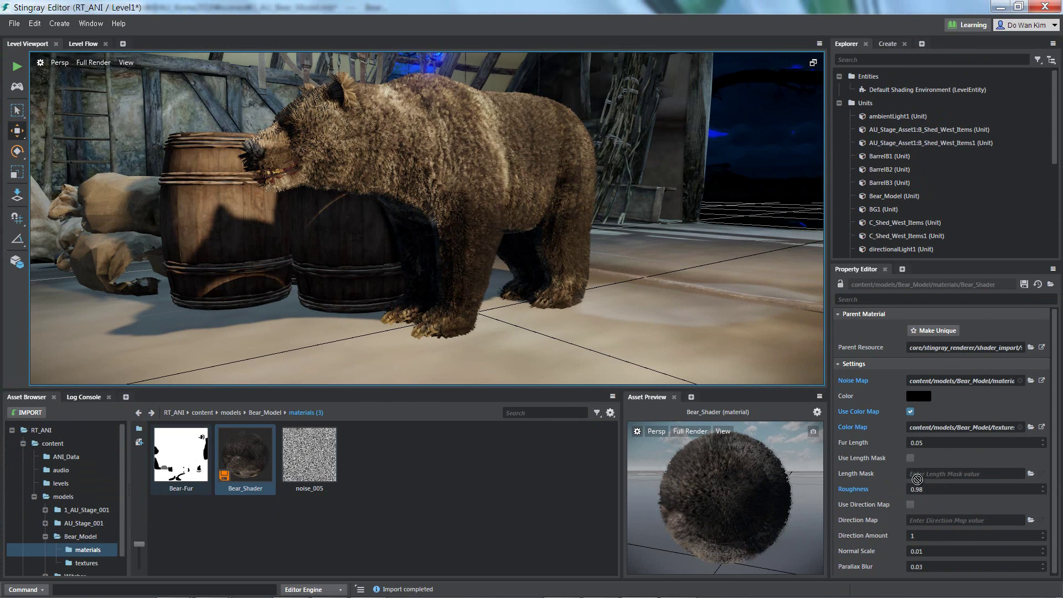
# Step: Assign the Bear-Fur texture as the fur Length Mask and enable Use Length Mask
pyautogui.moveTo(752, 516); pyautogui.dragTo(917, 478)
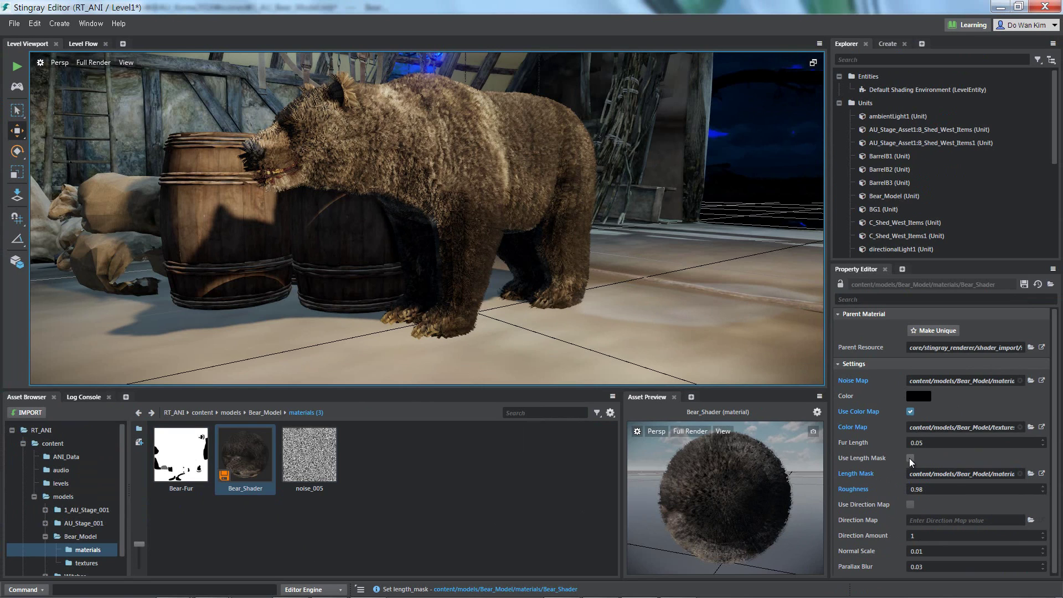
pyautogui.click(910, 458)
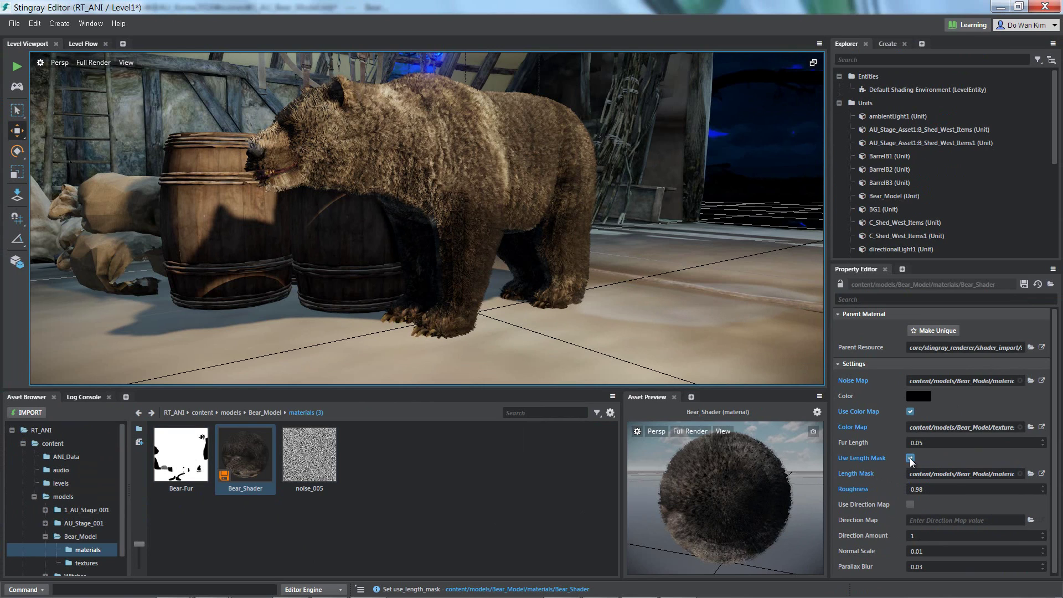
pyautogui.scroll(3, 492, 298)
pyautogui.scroll(2, 466, 304)
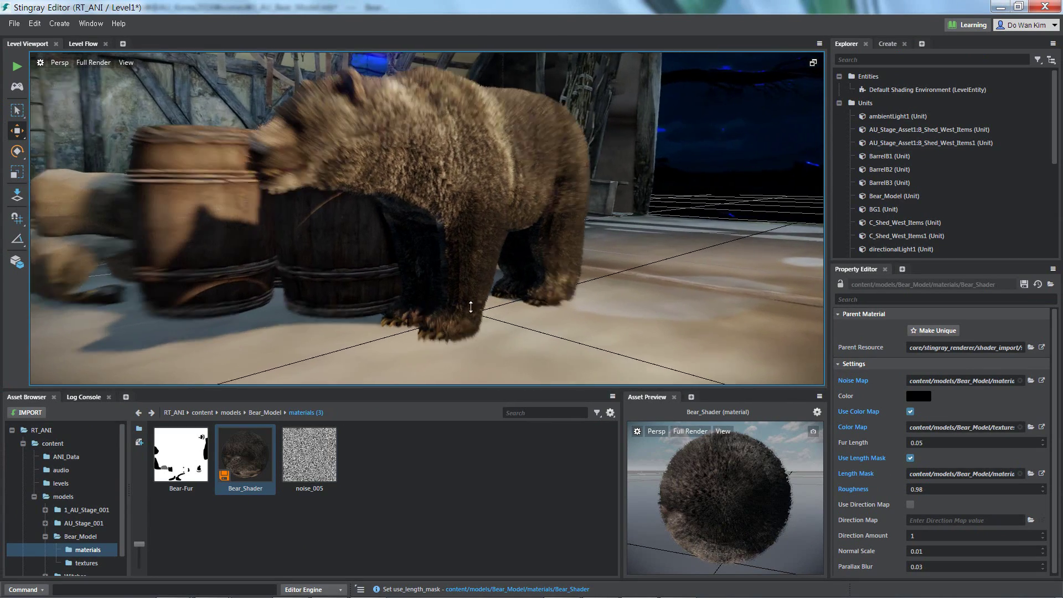
pyautogui.scroll(3, 552, 313)
pyautogui.moveTo(555, 301); pyautogui.dragTo(562, 254, button='middle')
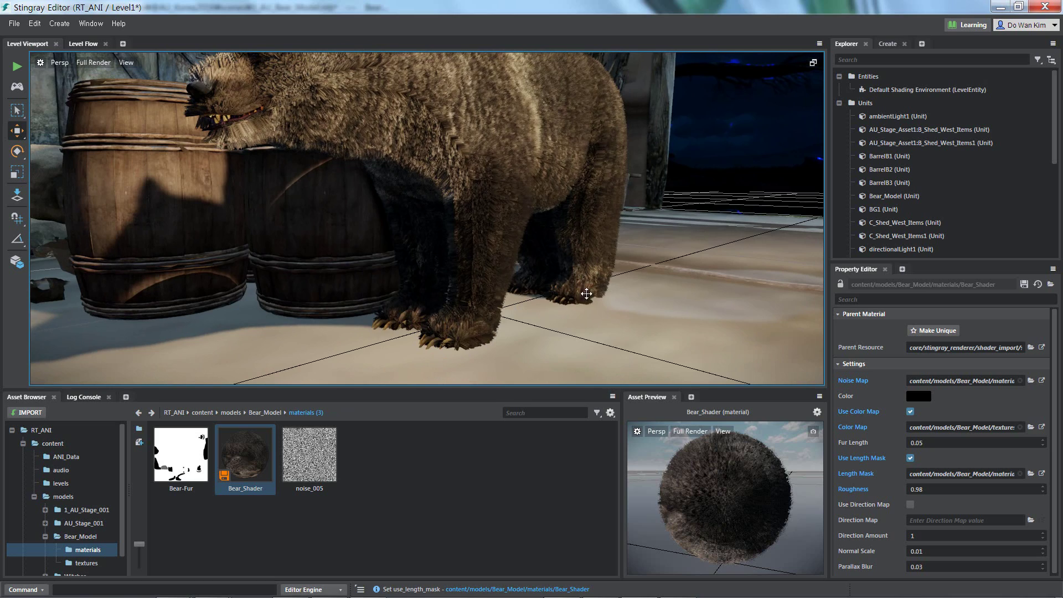
pyautogui.keyDown('alt'); pyautogui.moveTo(587, 293); pyautogui.dragTo(598, 299, button='right'); pyautogui.keyUp('alt')
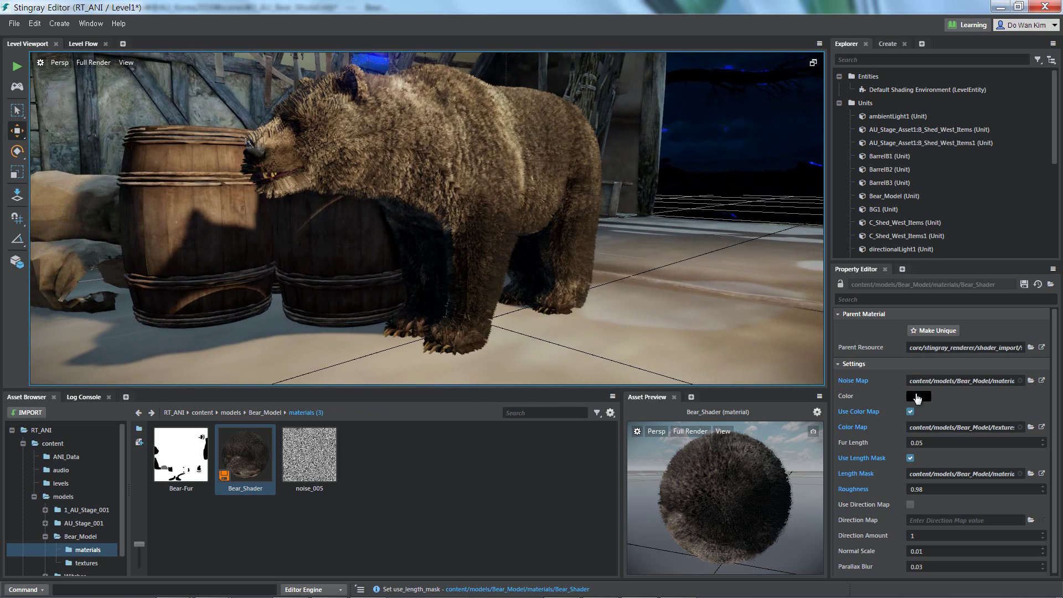
# Step: Shorten the Fur Length to 0.0223 and save Bear_Shader
pyautogui.moveTo(1041, 446); pyautogui.dragTo(1043, 447)
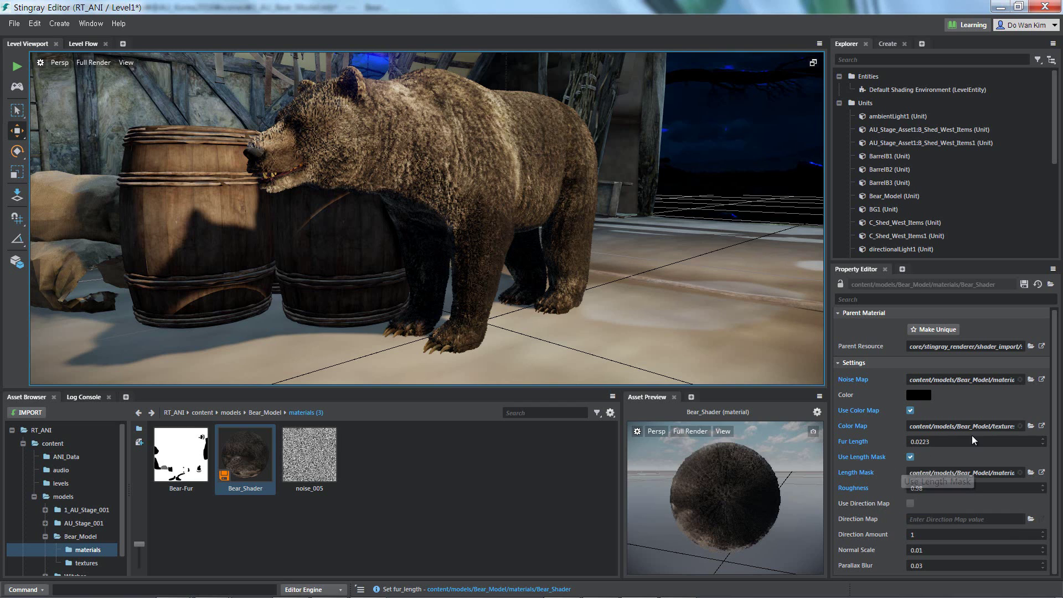
pyautogui.click(1024, 286)
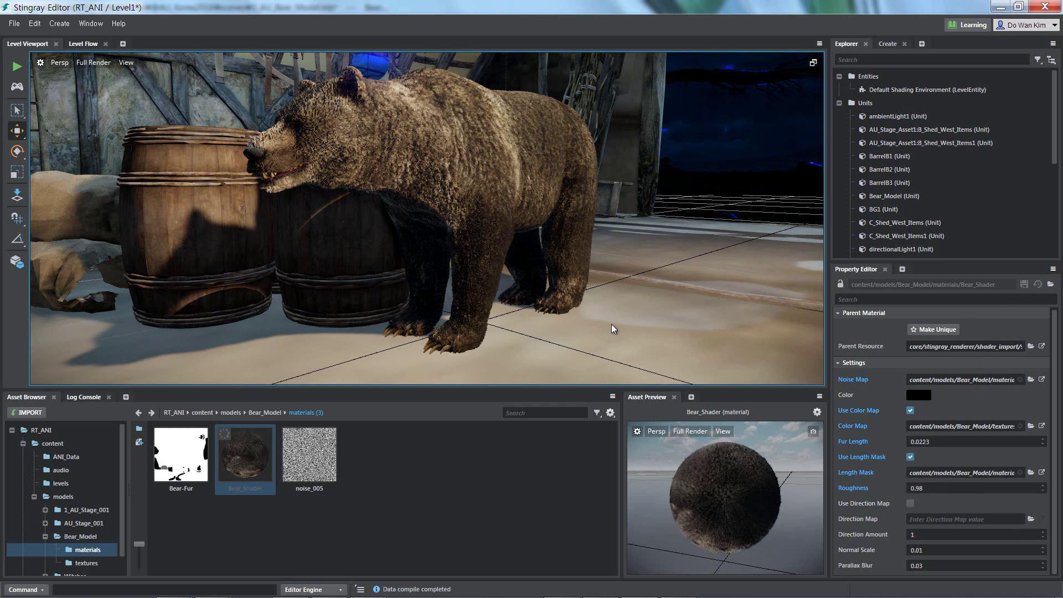
pyautogui.keyDown('alt'); pyautogui.moveTo(613, 329); pyautogui.dragTo(637, 270); pyautogui.keyUp('alt')
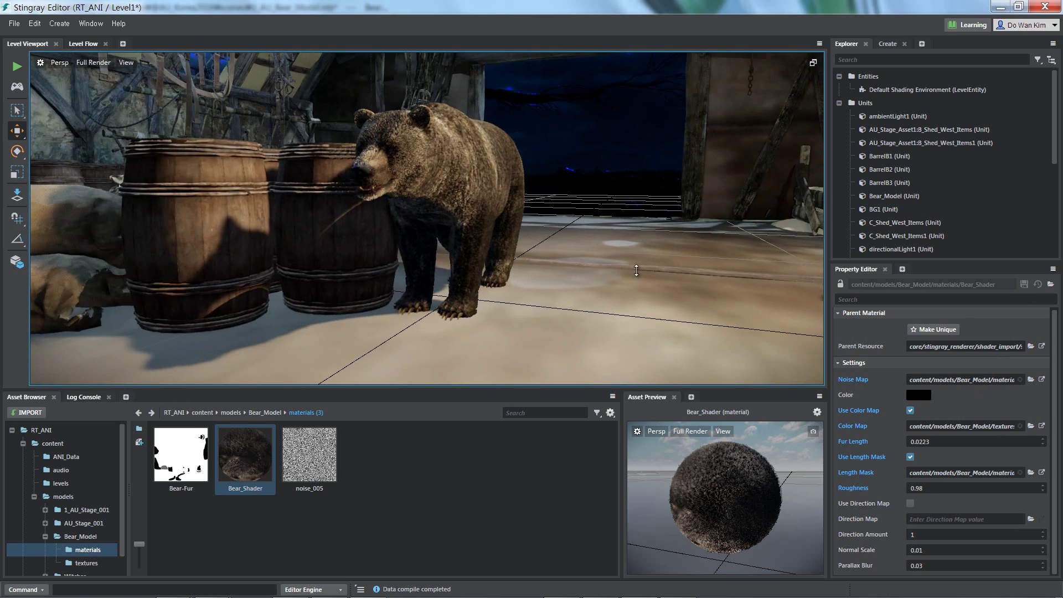
pyautogui.keyDown('alt'); pyautogui.moveTo(636, 271); pyautogui.dragTo(235, 139); pyautogui.keyUp('alt')
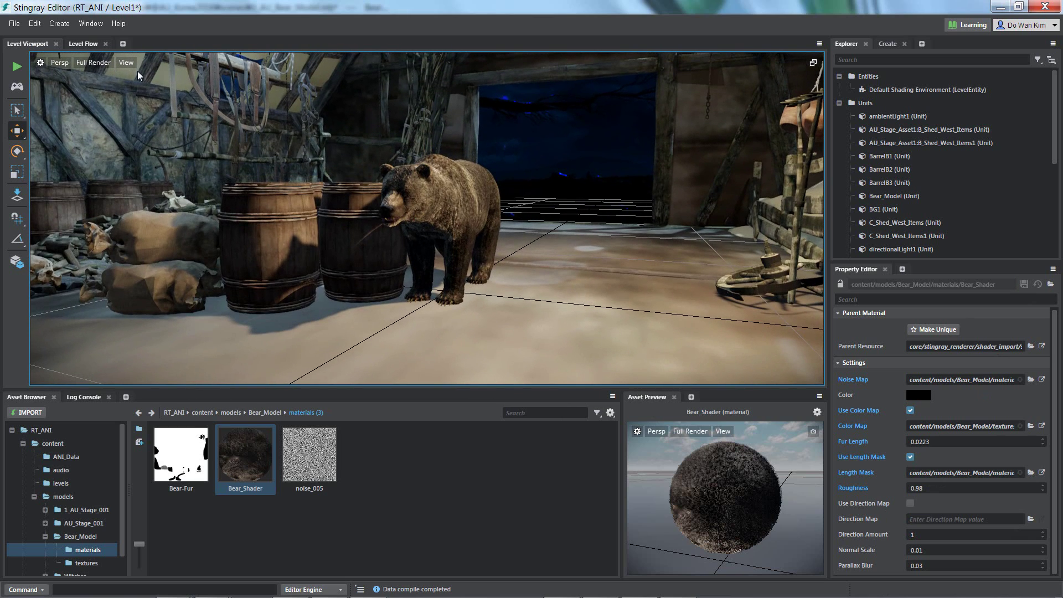
# Step: In Level Flow, duplicate the Level Unit, Keyboard Button and Play Animation Clip nodes
pyautogui.click(89, 44)
pyautogui.scroll(-3, 276, 166)
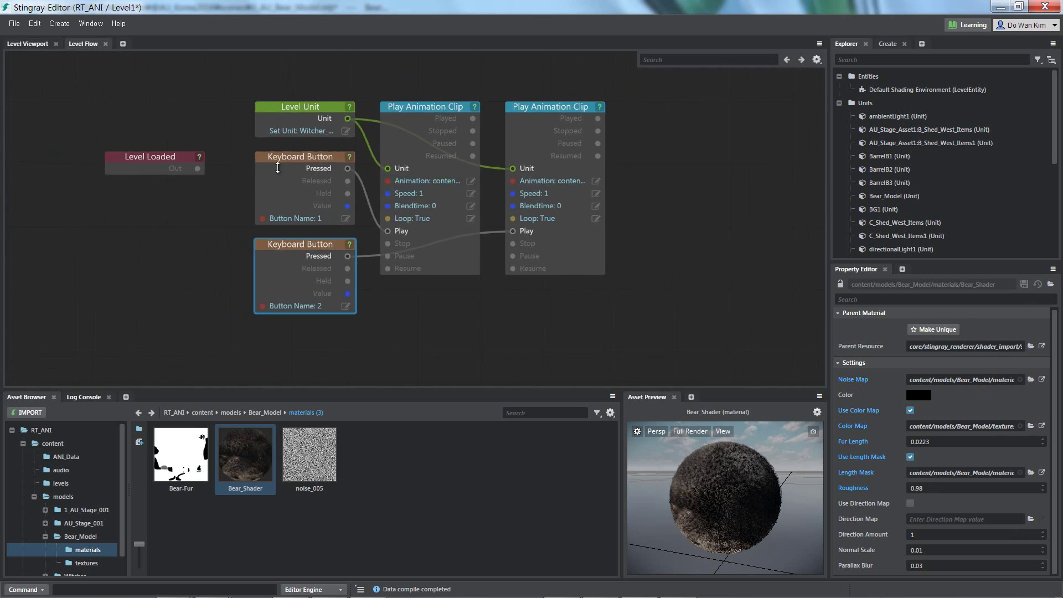
pyautogui.moveTo(276, 166); pyautogui.dragTo(247, 172, button='middle')
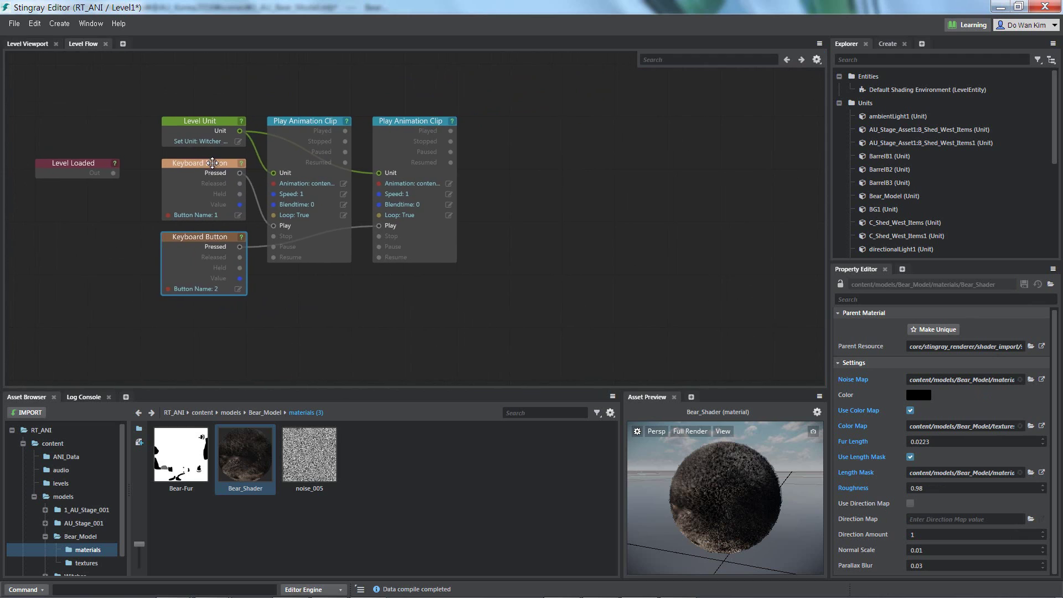
pyautogui.click(200, 125)
pyautogui.keyDown('ctrl'); pyautogui.click(308, 121); pyautogui.keyUp('ctrl')
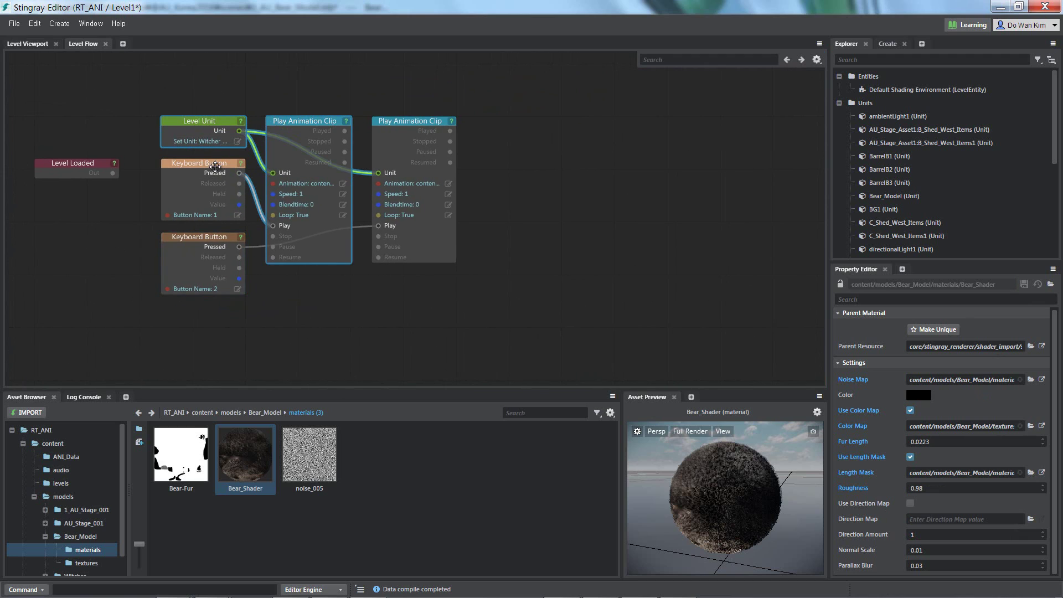
pyautogui.keyDown('ctrl'); pyautogui.click(215, 165); pyautogui.keyUp('ctrl')
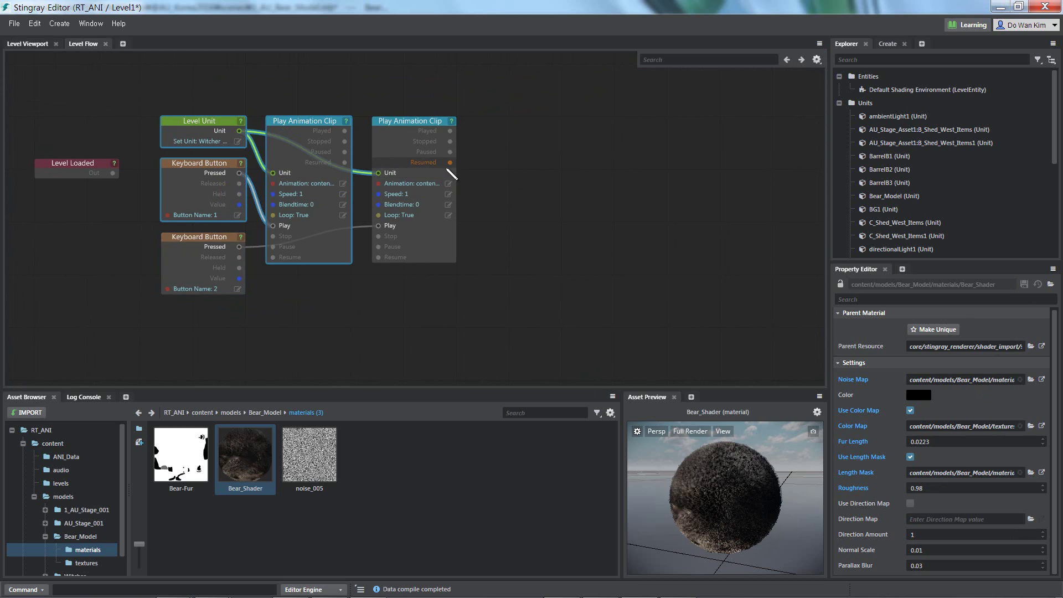
pyautogui.hotkey('ctrl', 'v')
pyautogui.moveTo(462, 173); pyautogui.dragTo(507, 111)
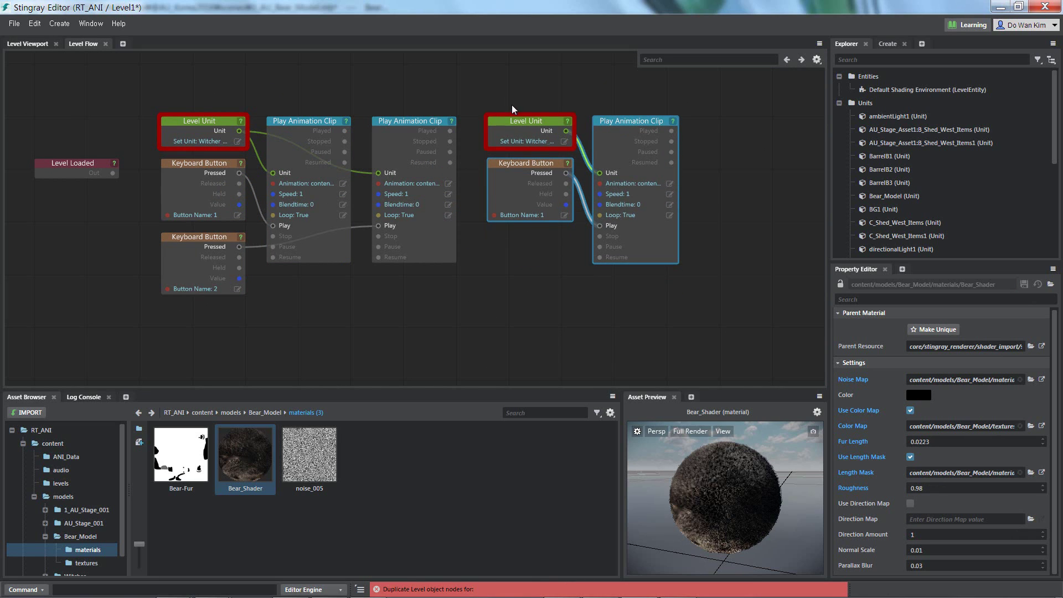
pyautogui.click(517, 99)
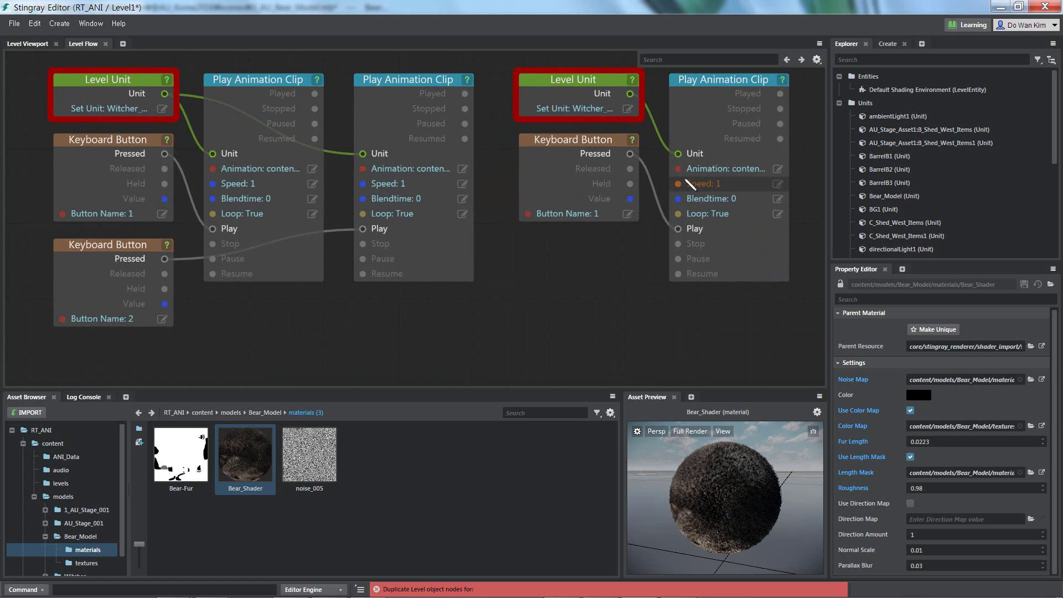
# Step: Set the copied chain's unit to Bear_Model and its animation to Bear_Death
pyautogui.scroll(3, 464, 190)
pyautogui.click(424, 179)
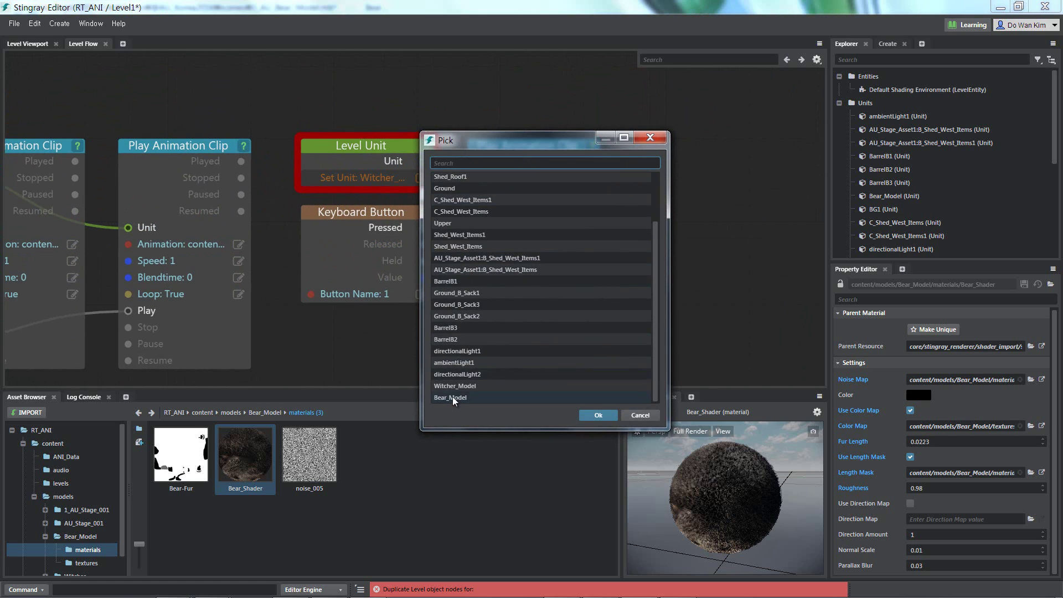
pyautogui.click(453, 397)
pyautogui.click(598, 414)
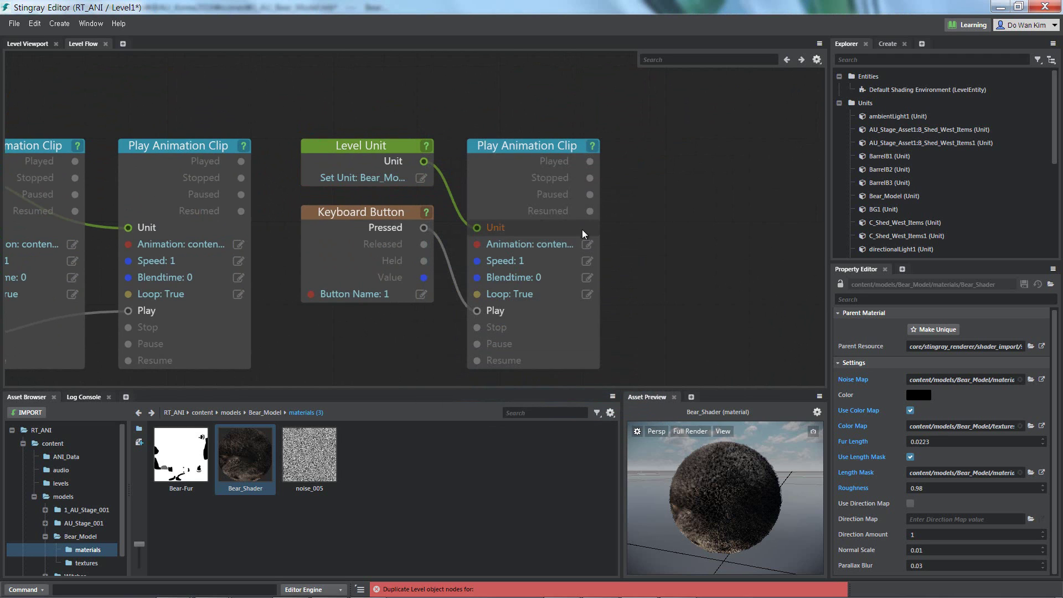
pyautogui.click(588, 245)
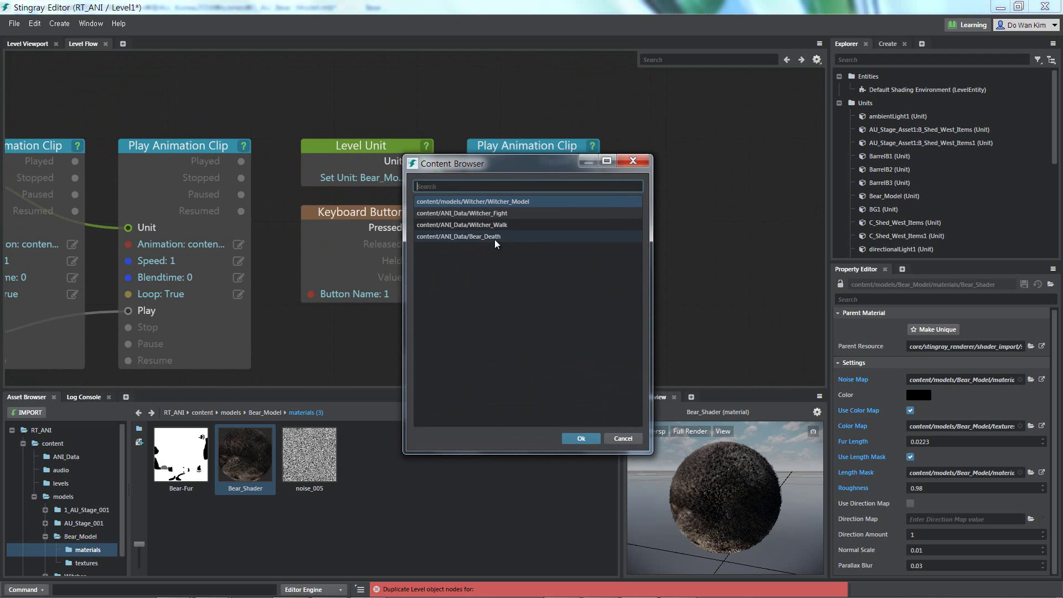
pyautogui.click(494, 238)
pyautogui.click(581, 438)
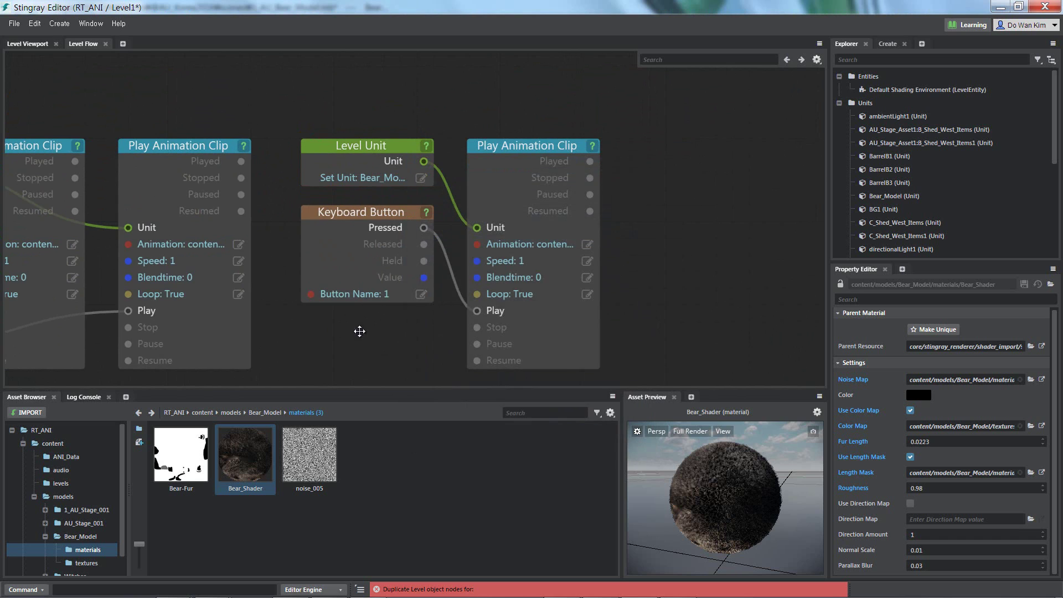
# Step: Make keyboard button 3 trigger the copied chain, then return to the Level Viewport
pyautogui.moveTo(356, 330)
pyautogui.mouseDown(button='middle')
pyautogui.moveTo(597, 291)
pyautogui.moveTo(595, 282)
pyautogui.mouseUp(button='middle')
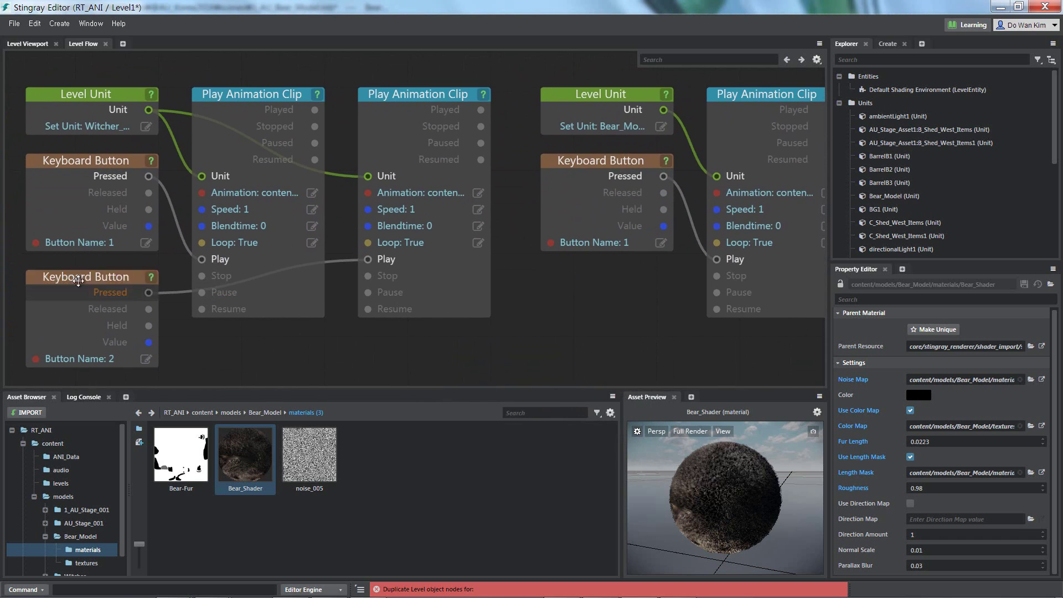
pyautogui.click(660, 244)
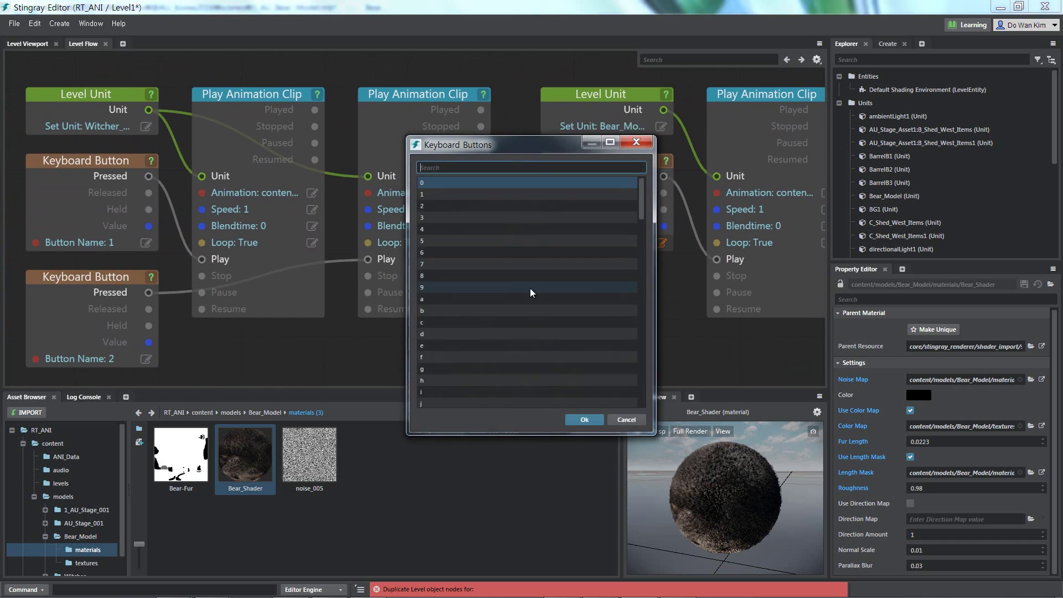
pyautogui.click(437, 217)
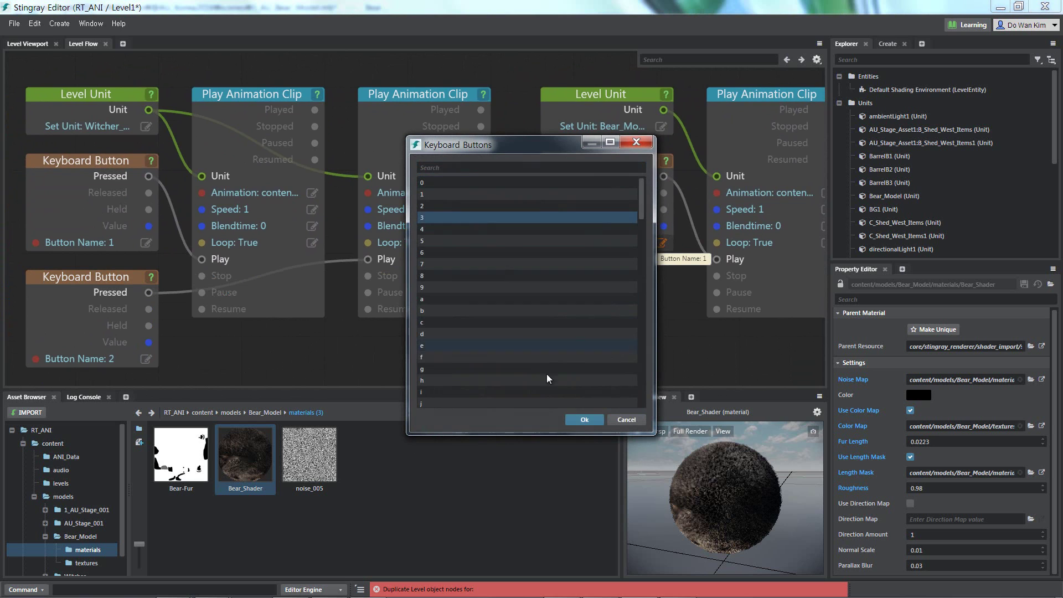
pyautogui.click(583, 420)
pyautogui.scroll(-2, 522, 316)
pyautogui.scroll(-3, 377, 282)
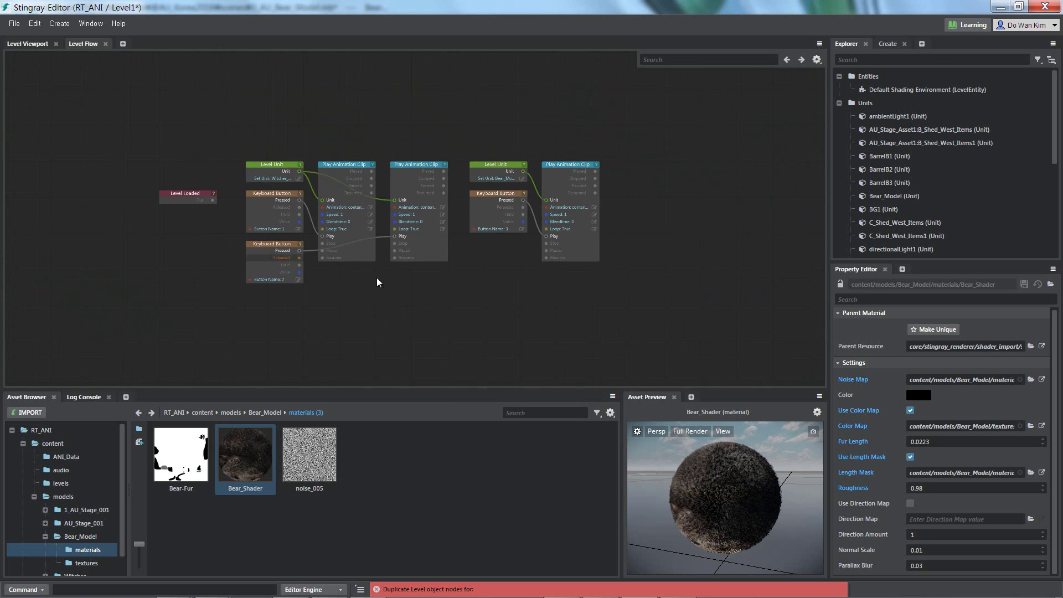
pyautogui.scroll(2, 536, 296)
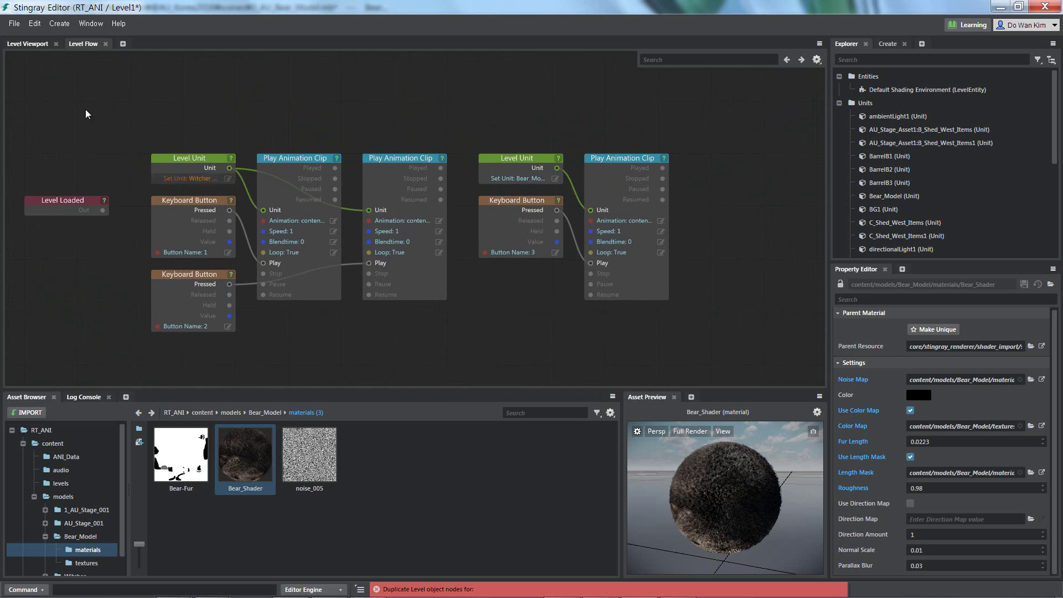
pyautogui.click(27, 43)
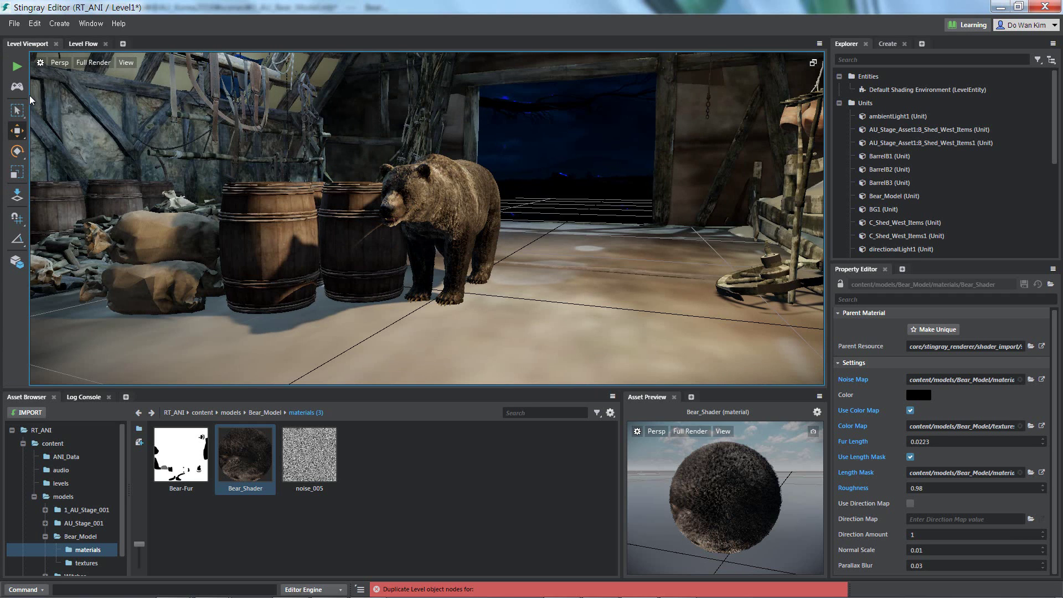
# Step: Unhide Witcher_Model from the scene list
pyautogui.scroll(-5, 936, 194)
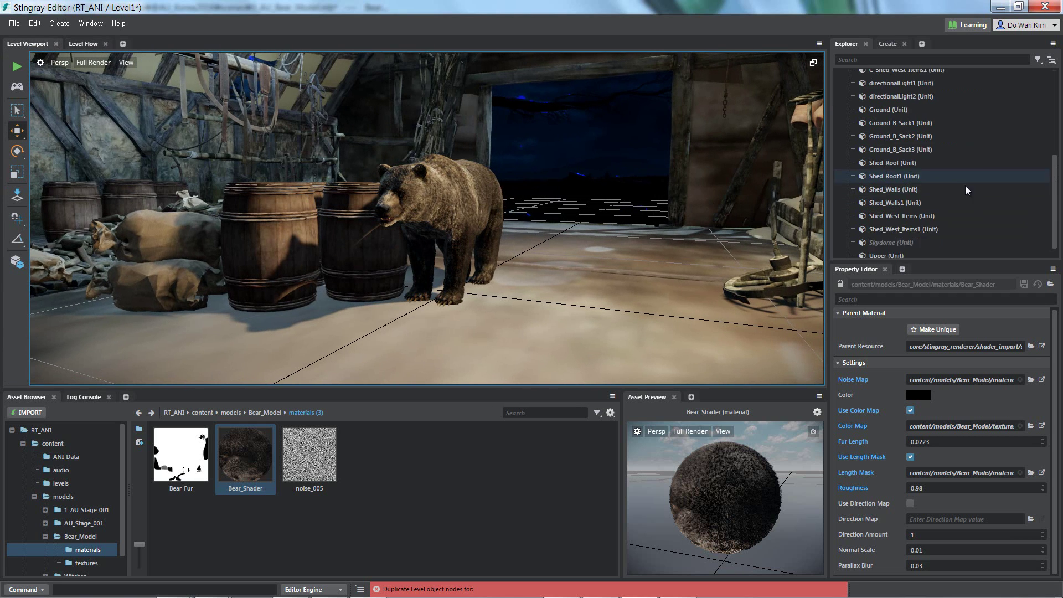
pyautogui.click(940, 251)
pyautogui.press('h')
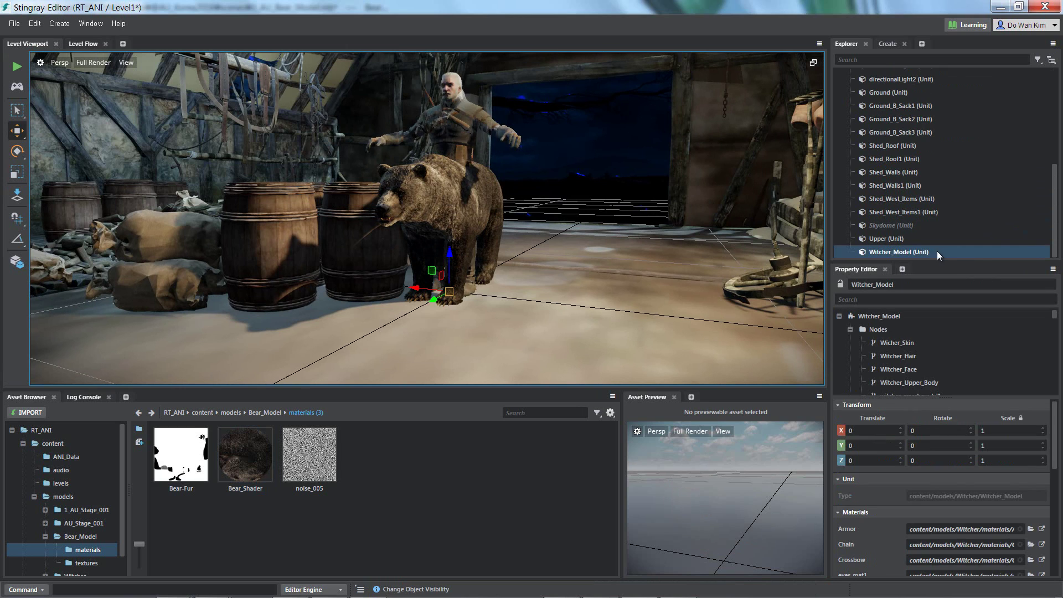
# Step: Test-play the barn level, look around, then close the test run
pyautogui.click(16, 69)
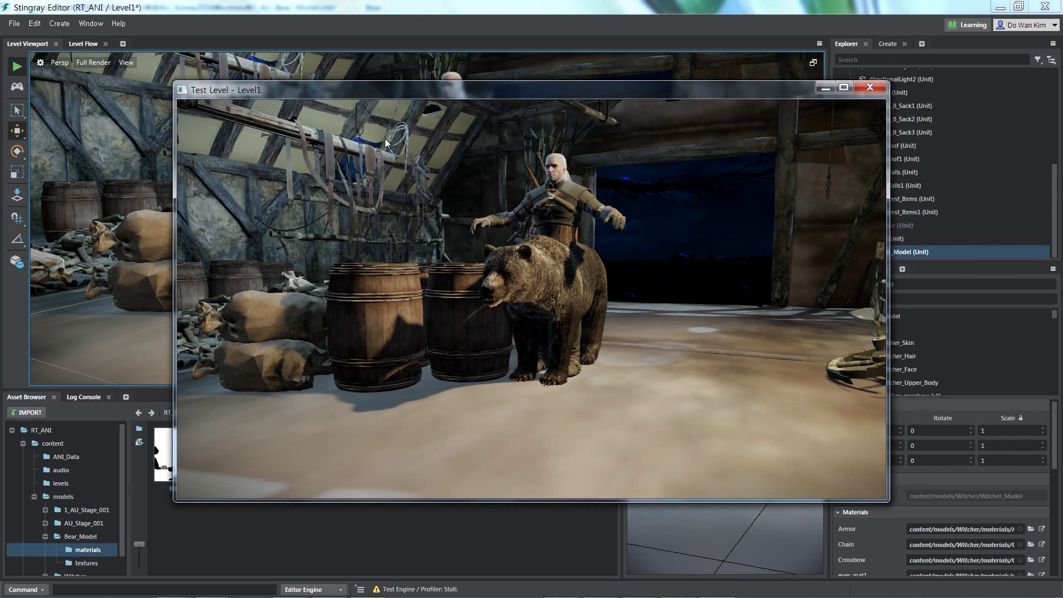
pyautogui.click(385, 139)
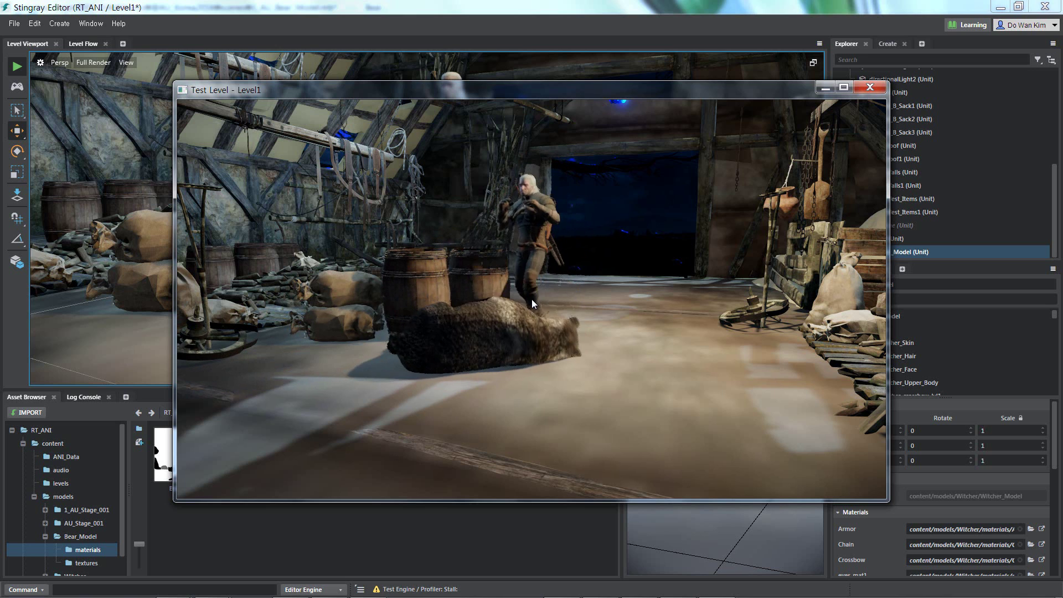
pyautogui.press('Escape')
# Step: Set Loop to False on the bear's button-3 Play Animation Clip node
pyautogui.click(78, 43)
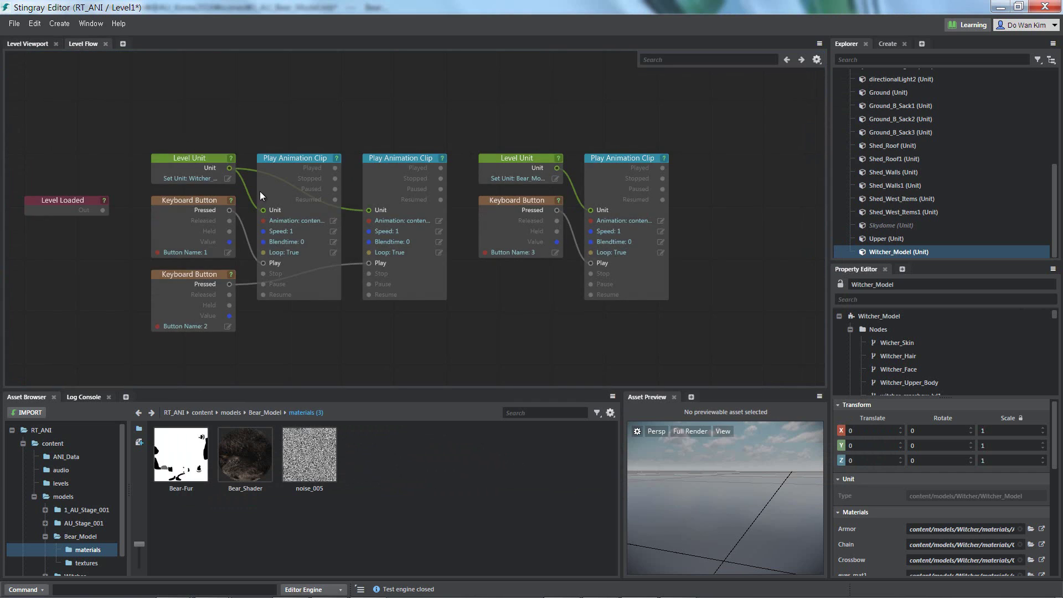
pyautogui.scroll(3, 359, 191)
pyautogui.moveTo(543, 265); pyautogui.dragTo(307, 261, button='middle')
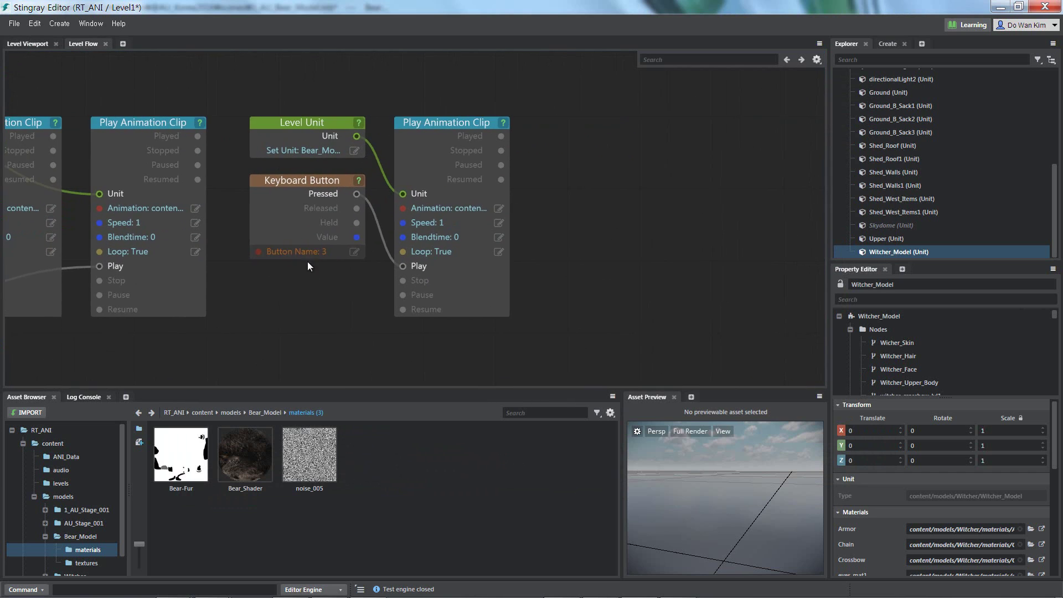
pyautogui.scroll(2, 321, 260)
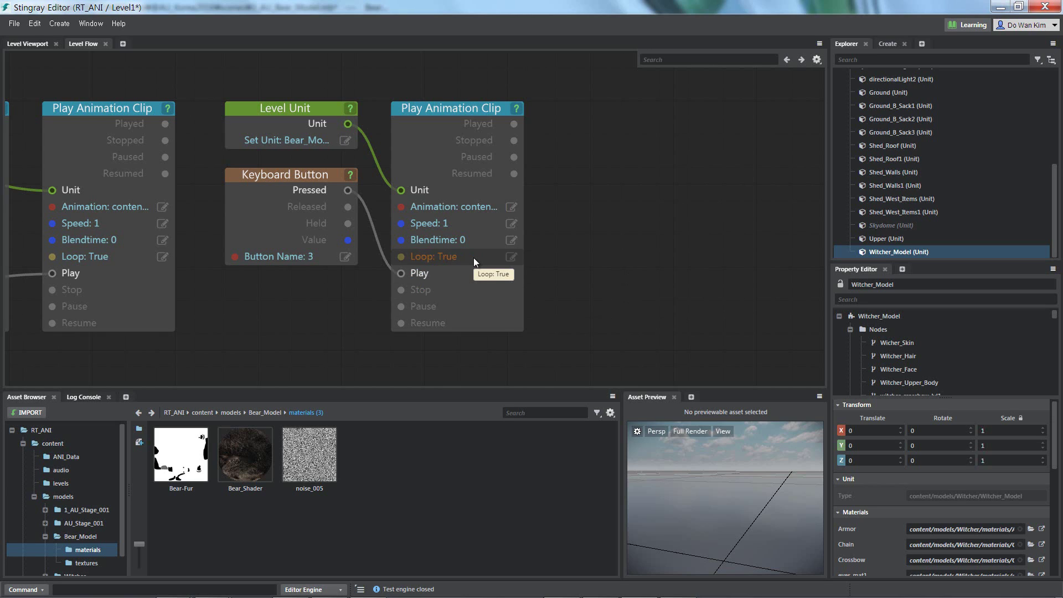
pyautogui.click(511, 256)
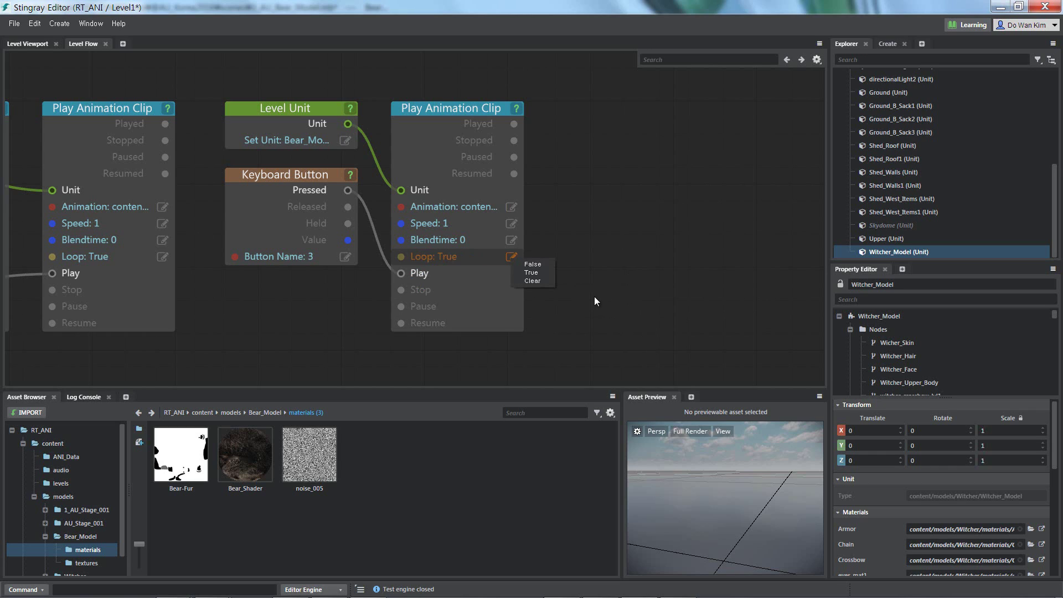
pyautogui.click(548, 266)
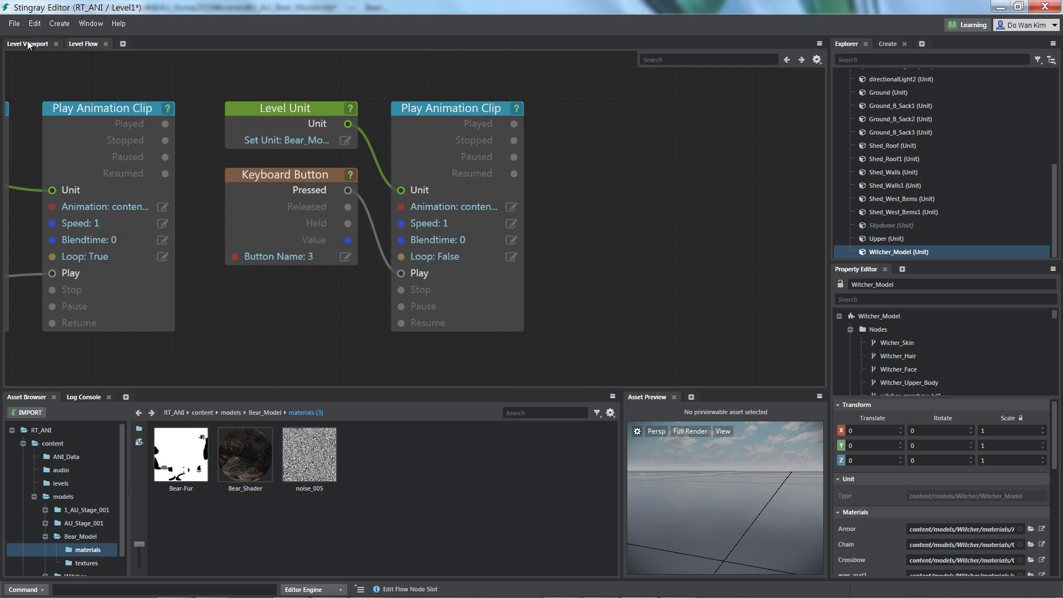
# Step: Return to the Level Viewport and orbit around the Witcher and bear
pyautogui.scroll(-5, 615, 240)
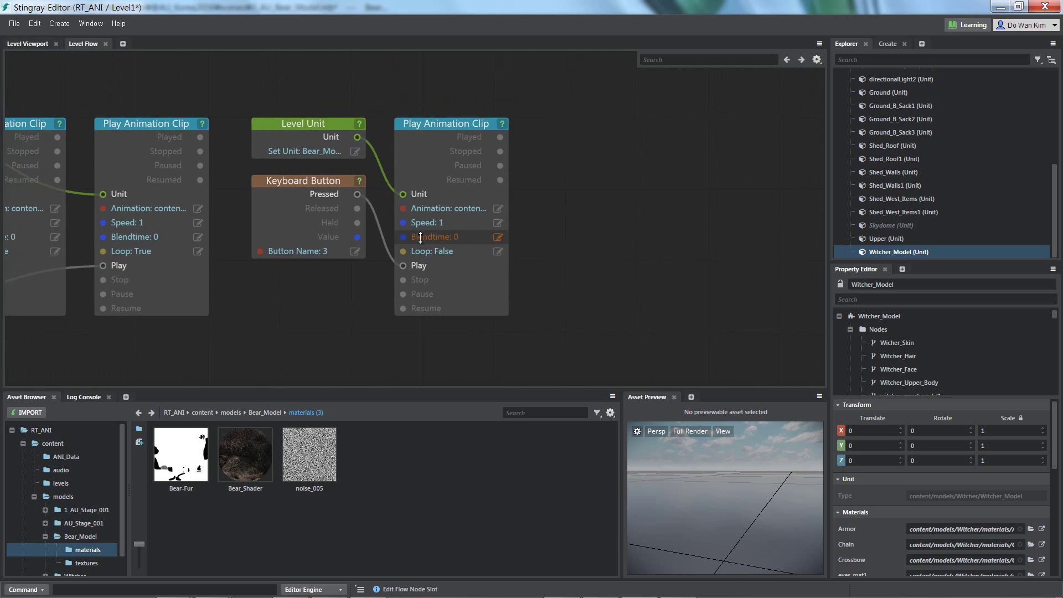
pyautogui.moveTo(457, 270); pyautogui.dragTo(393, 267, button='middle')
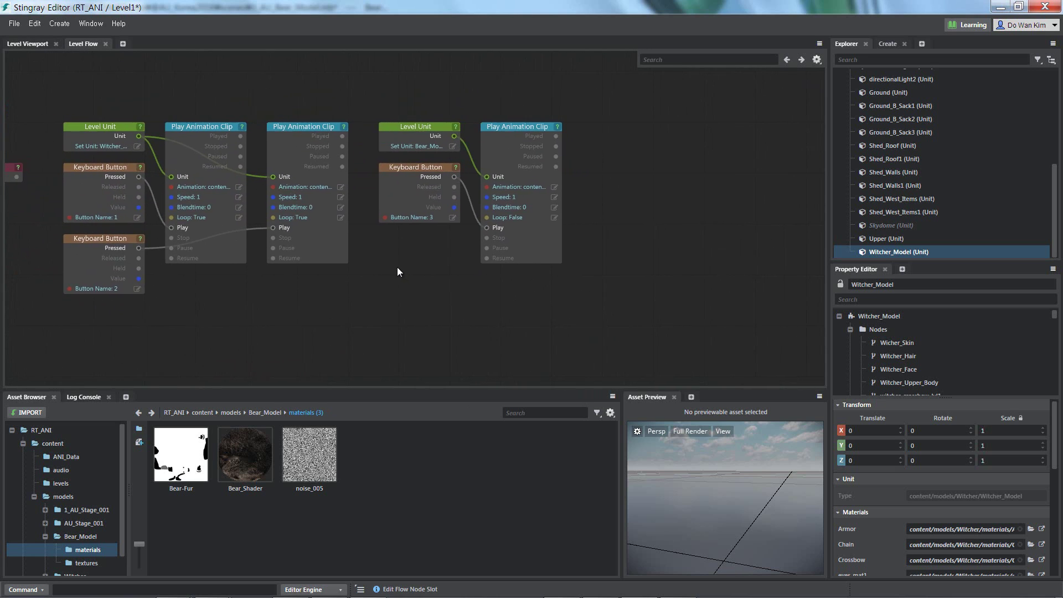
pyautogui.click(39, 43)
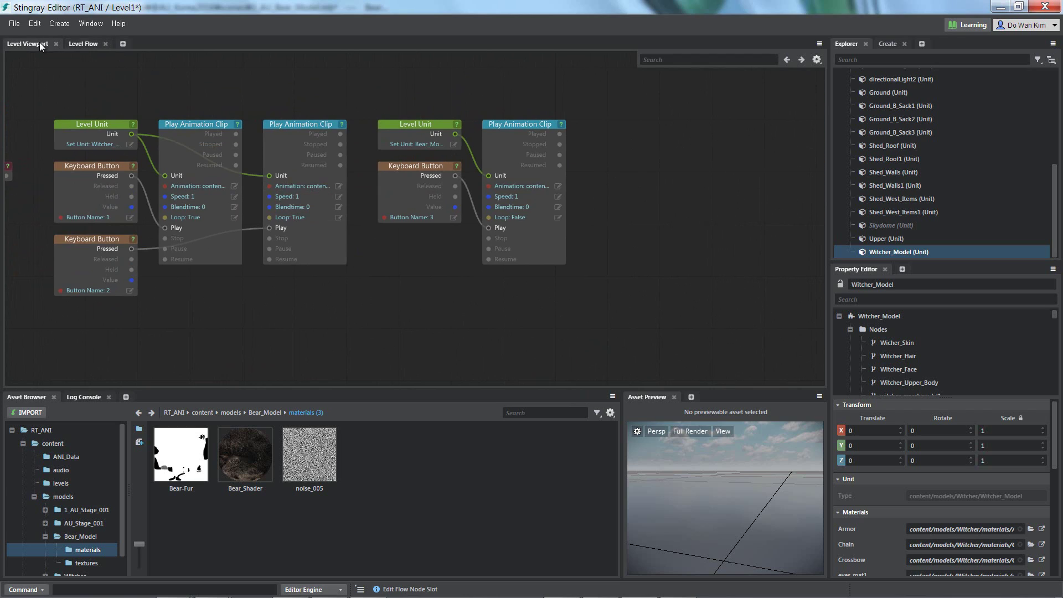
pyautogui.keyDown('alt'); pyautogui.moveTo(565, 264); pyautogui.dragTo(505, 268); pyautogui.keyUp('alt')
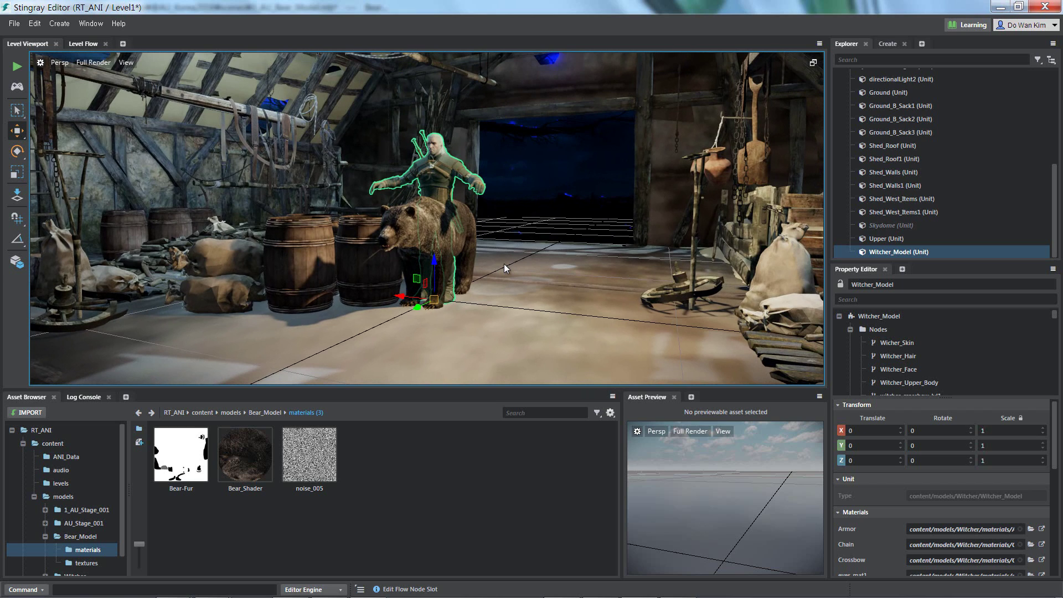
# Step: In Maya, open 1_AU_Stage_001.mb without saving the bear file
pyautogui.moveTo(335, 586)
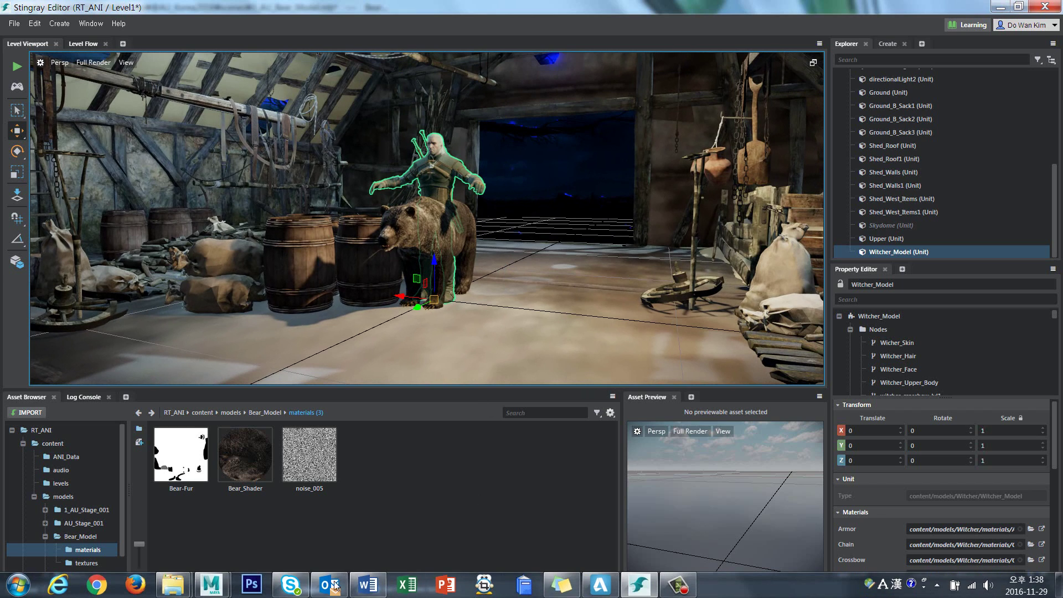
pyautogui.moveTo(213, 585)
pyautogui.click(288, 521)
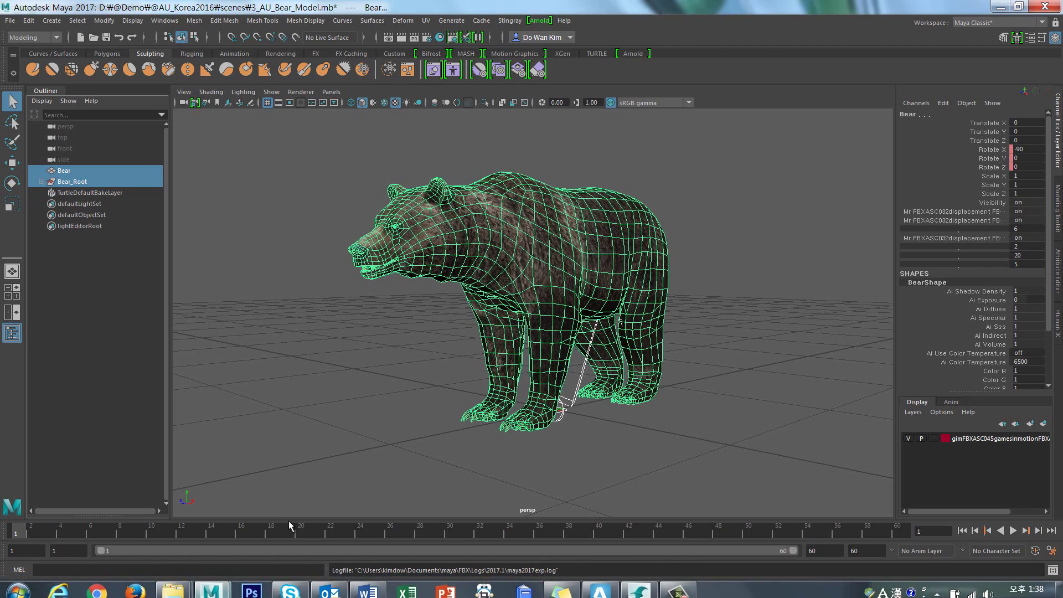
pyautogui.click(355, 328)
pyautogui.hotkey('ctrl', 'o')
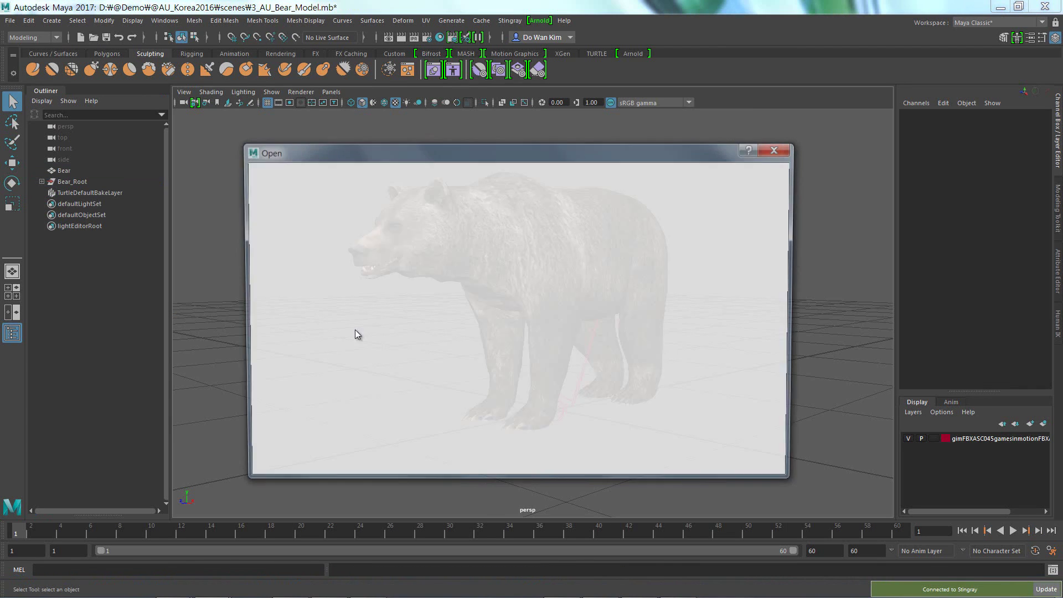
pyautogui.doubleClick(390, 242)
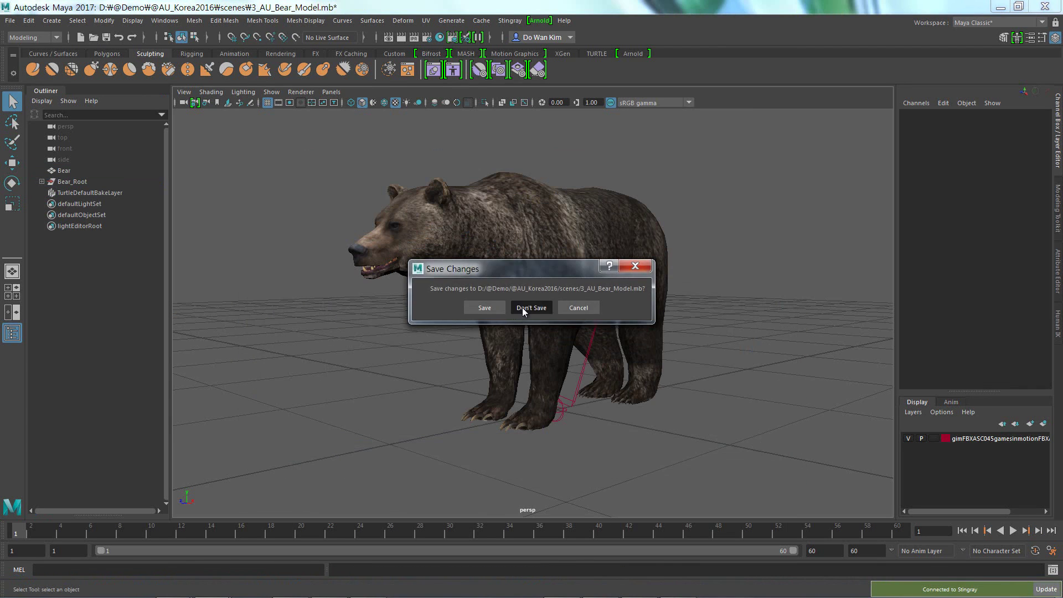
pyautogui.click(524, 306)
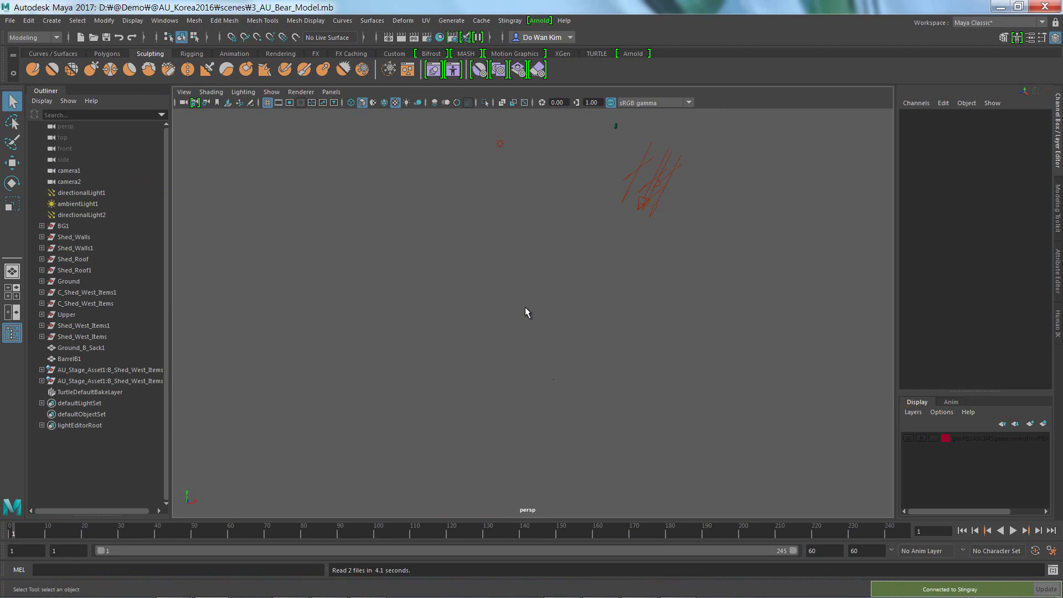
# Step: View through camera1 and play back its animation
pyautogui.click(70, 171)
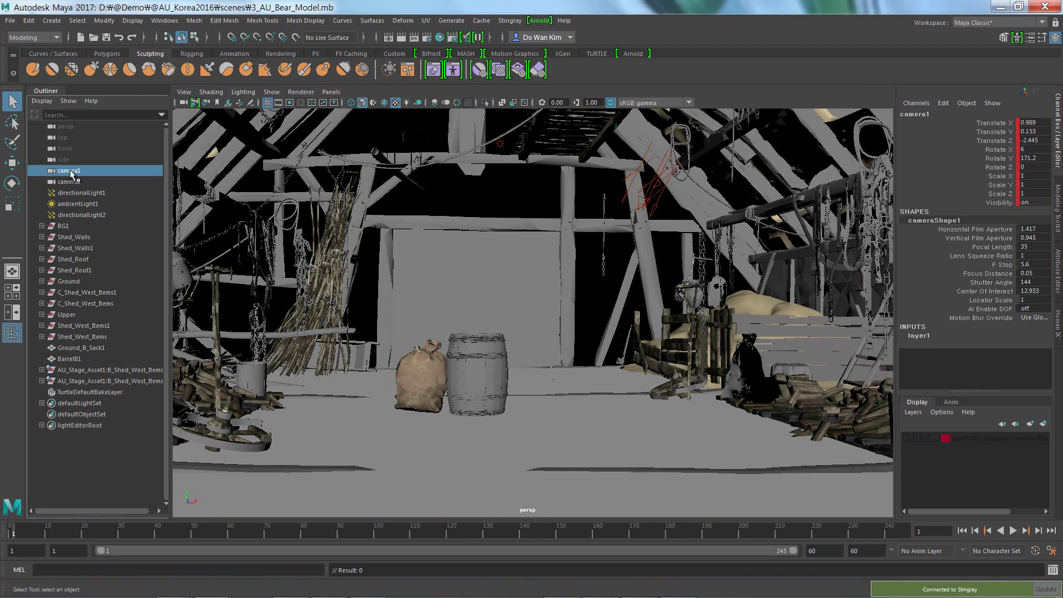
pyautogui.press('Down')
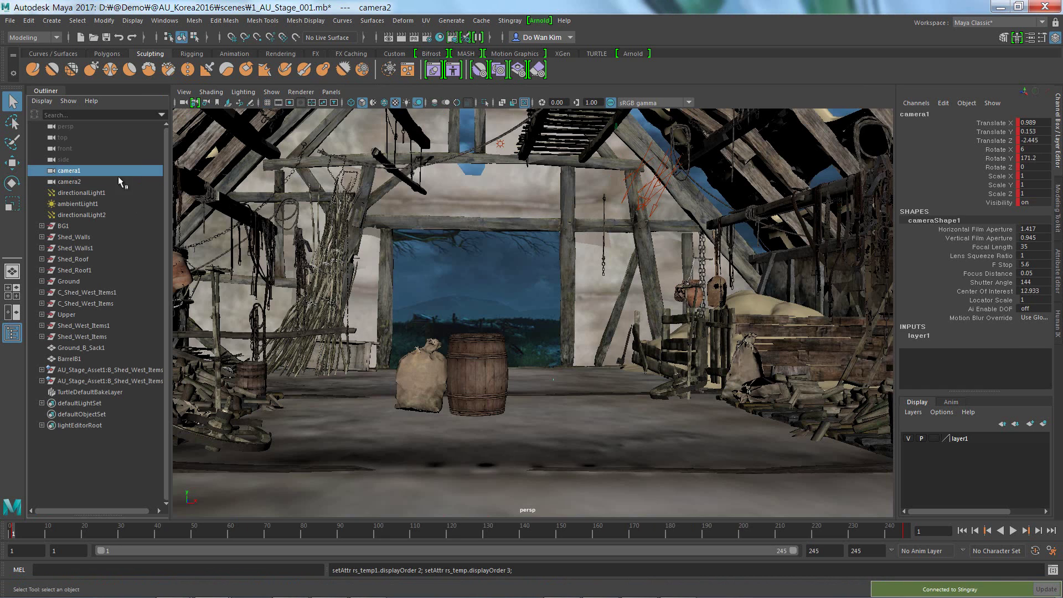
pyautogui.click(339, 93)
pyautogui.moveTo(339, 103)
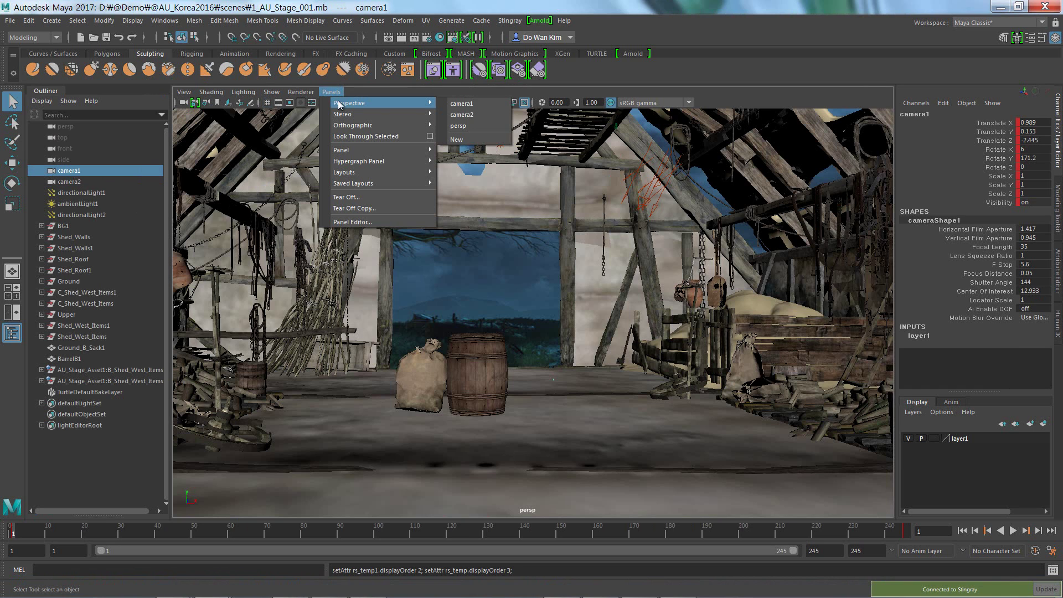
pyautogui.click(468, 107)
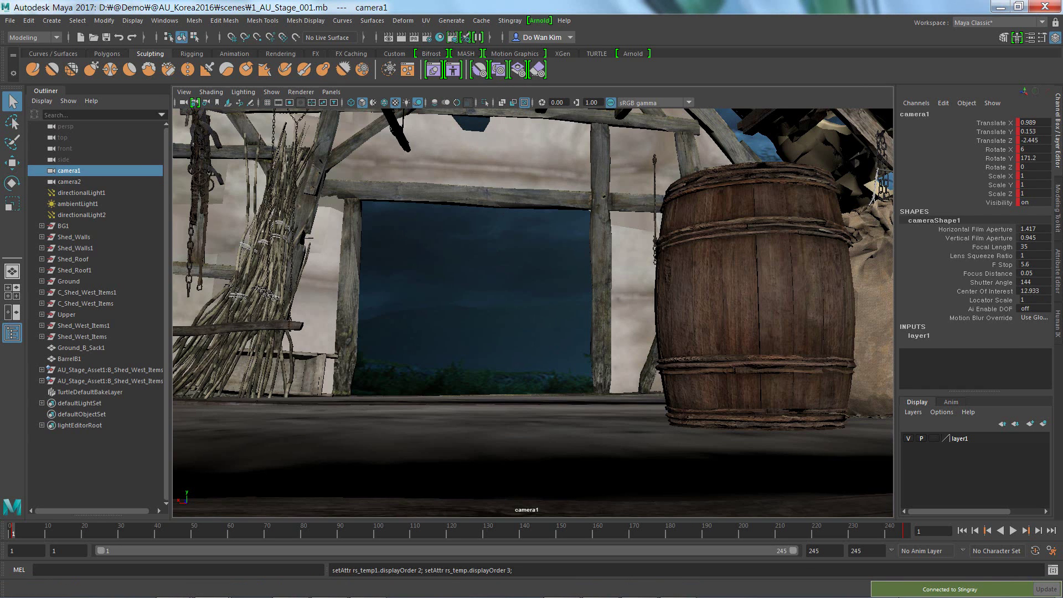
pyautogui.click(1013, 531)
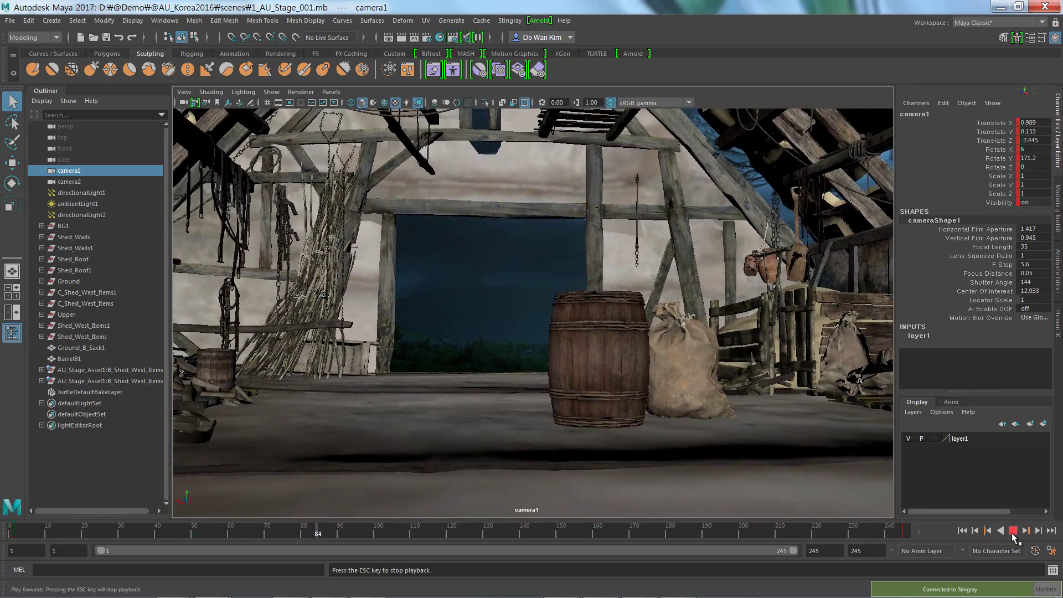
pyautogui.press('Escape')
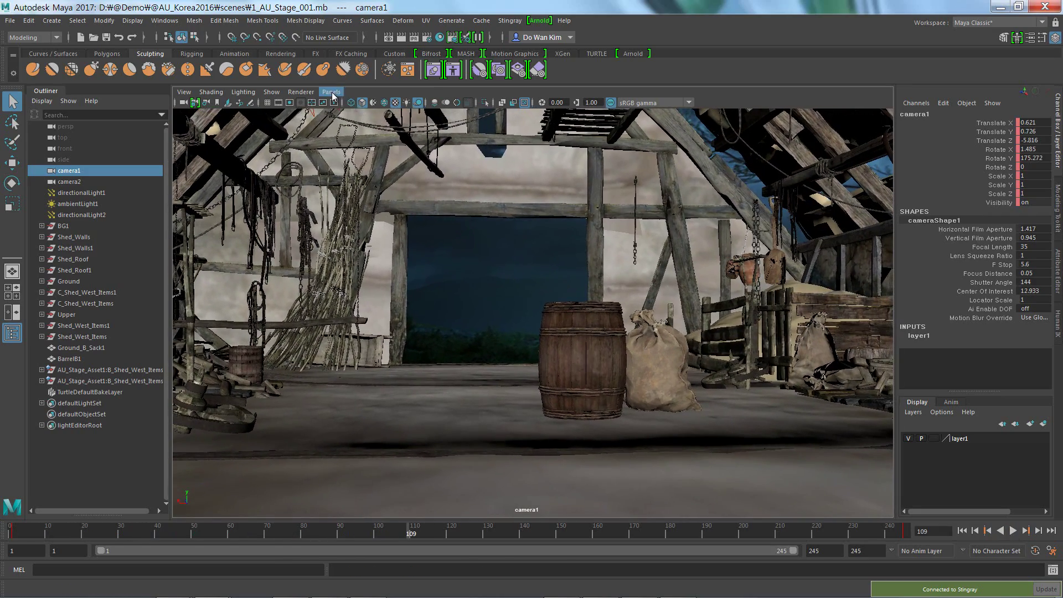
# Step: View through camera2, play its animation, then rewind to frame 1
pyautogui.click(334, 95)
pyautogui.moveTo(359, 107)
pyautogui.click(465, 115)
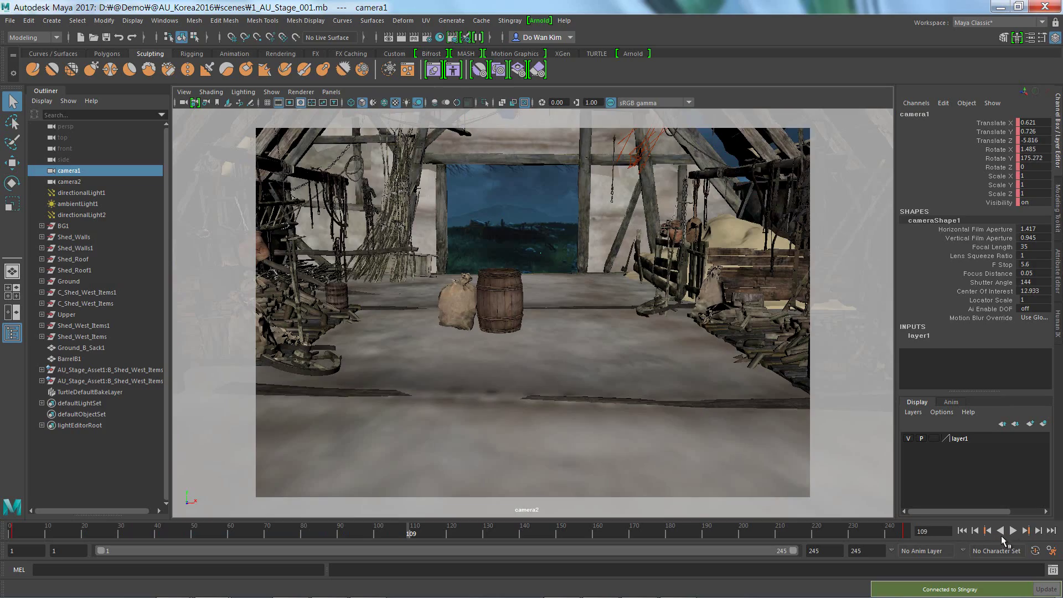
pyautogui.click(1013, 532)
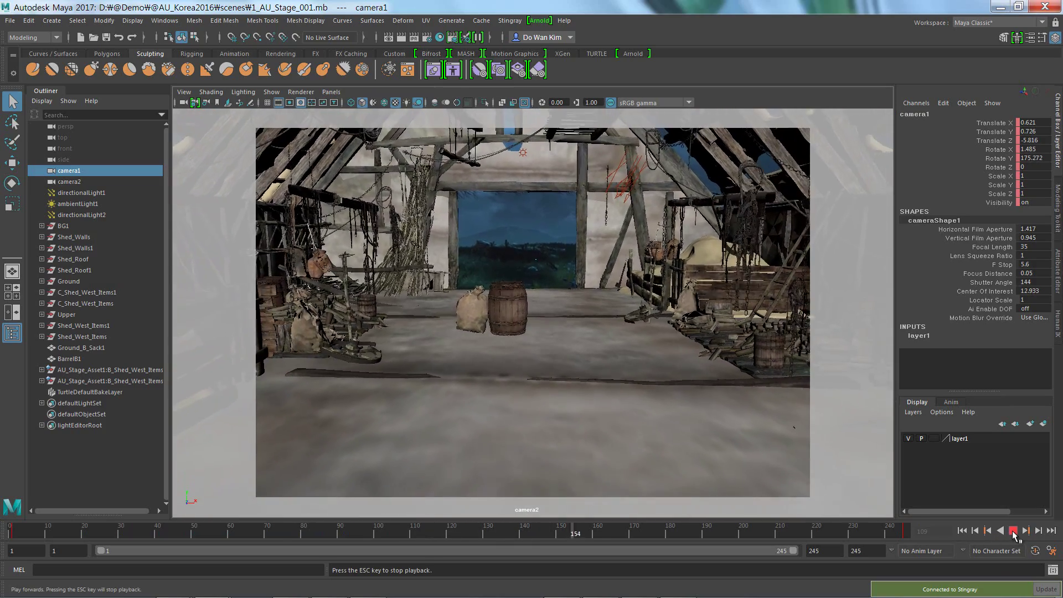
pyautogui.click(1013, 531)
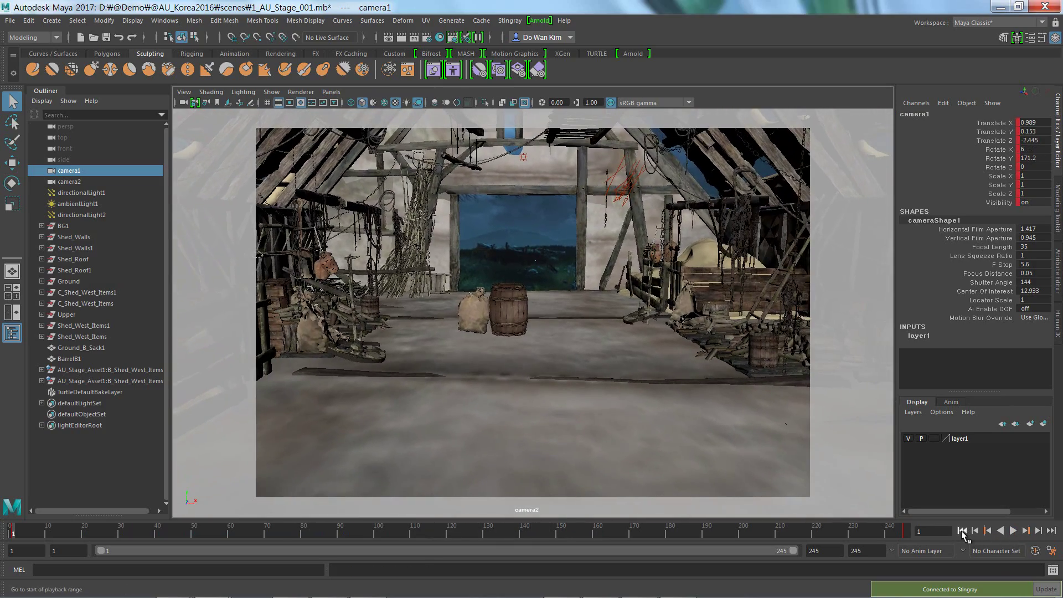
pyautogui.click(962, 530)
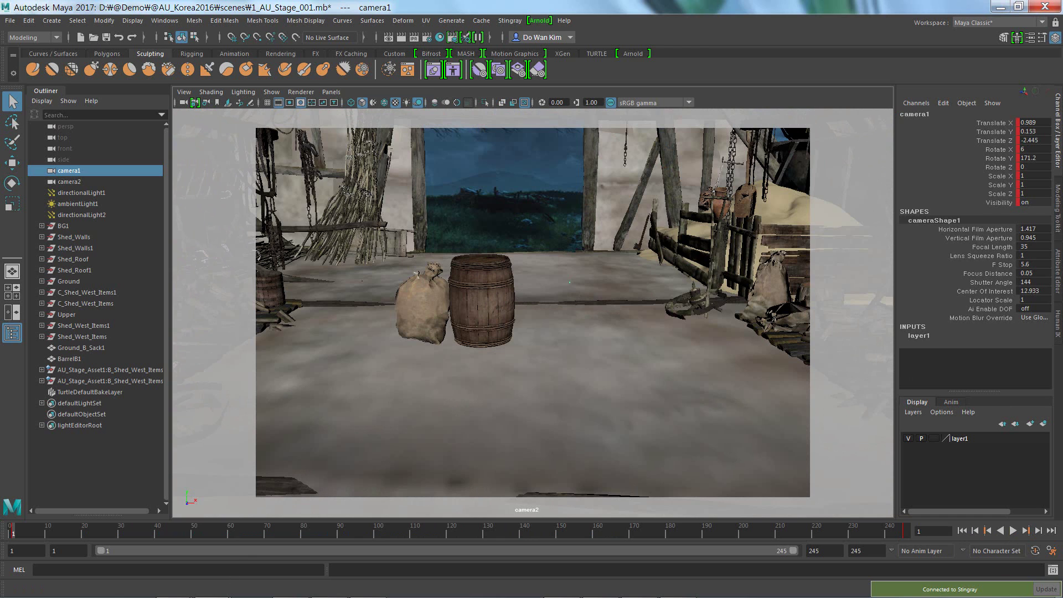
pyautogui.moveTo(173, 591)
pyautogui.click(241, 546)
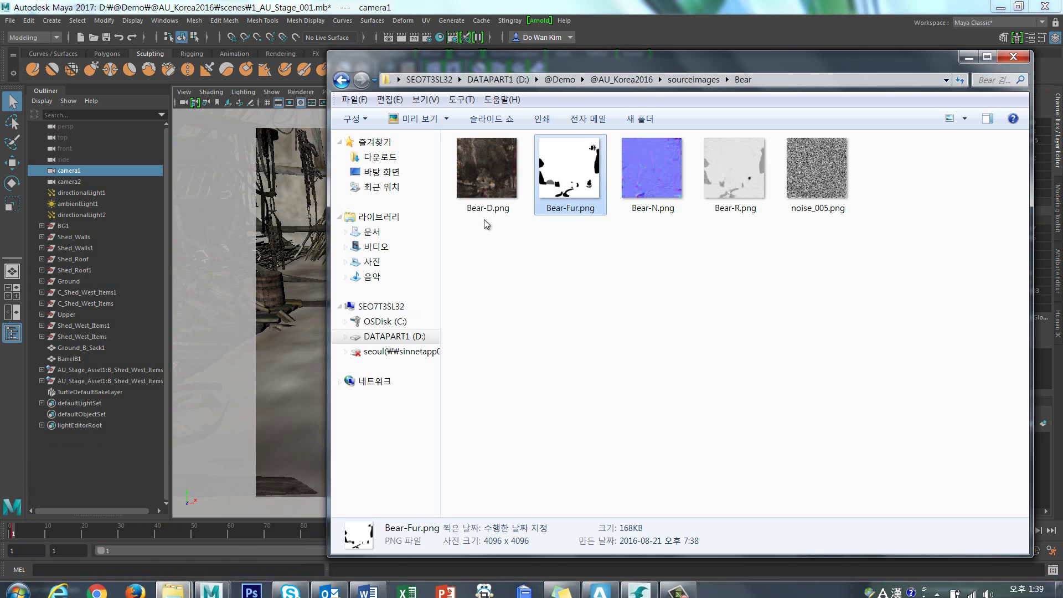
pyautogui.click(621, 79)
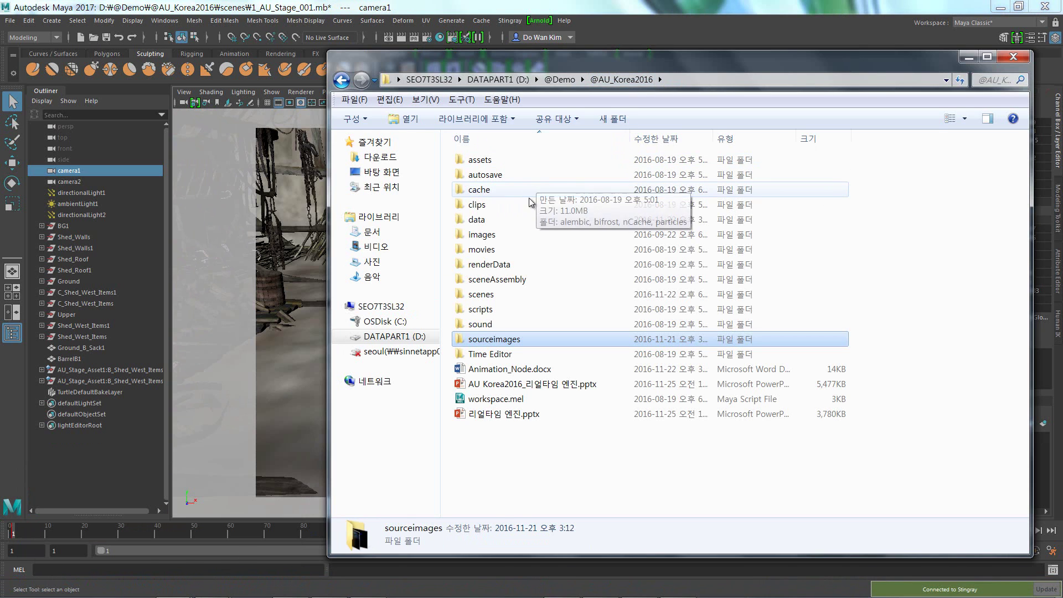
pyautogui.doubleClick(527, 221)
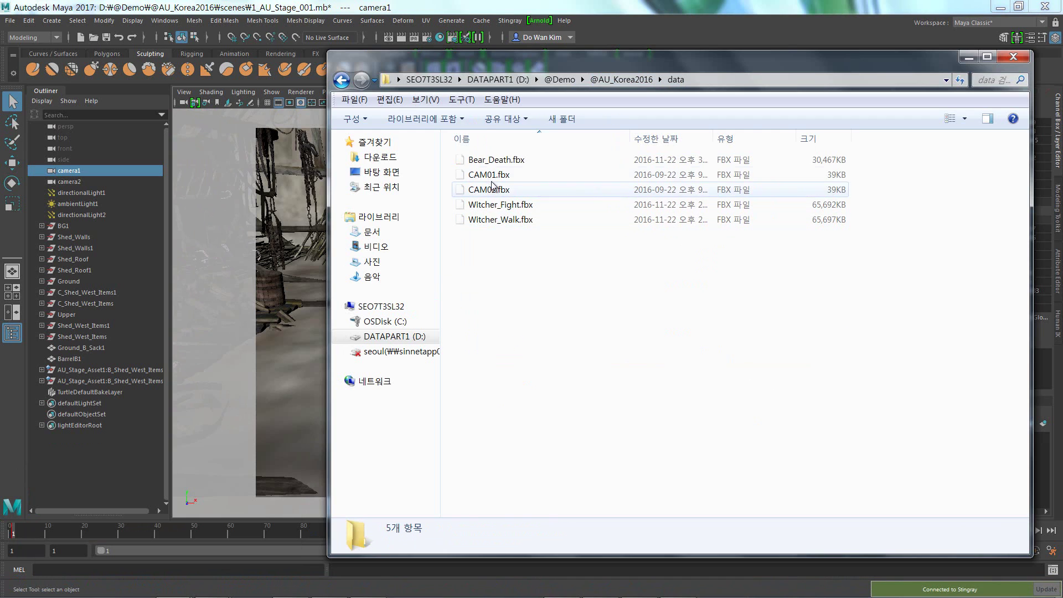
pyautogui.click(489, 175)
pyautogui.keyDown('shift'); pyautogui.click(492, 188); pyautogui.keyUp('shift')
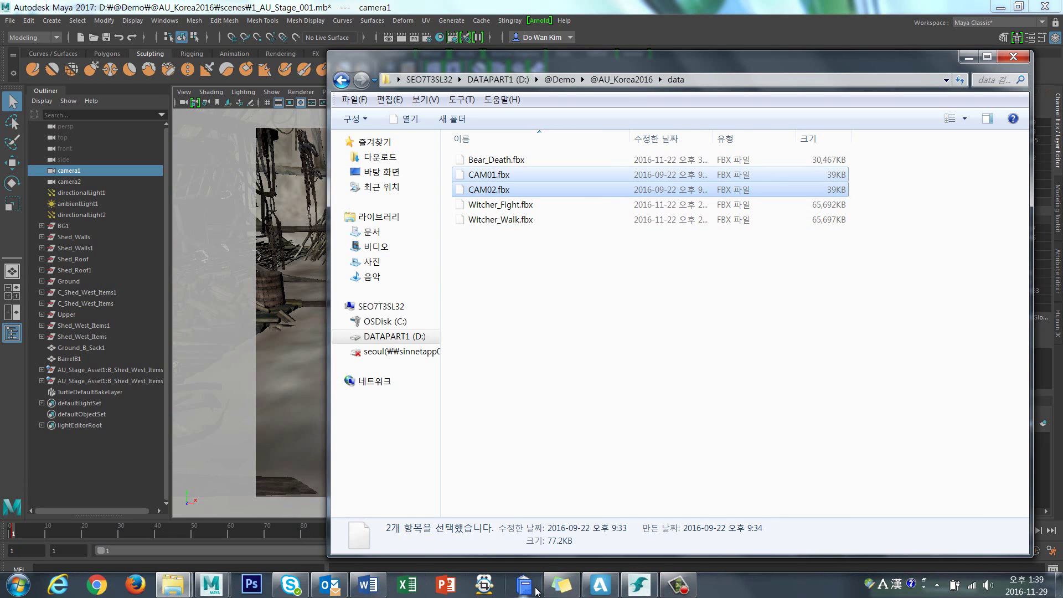
pyautogui.moveTo(653, 590)
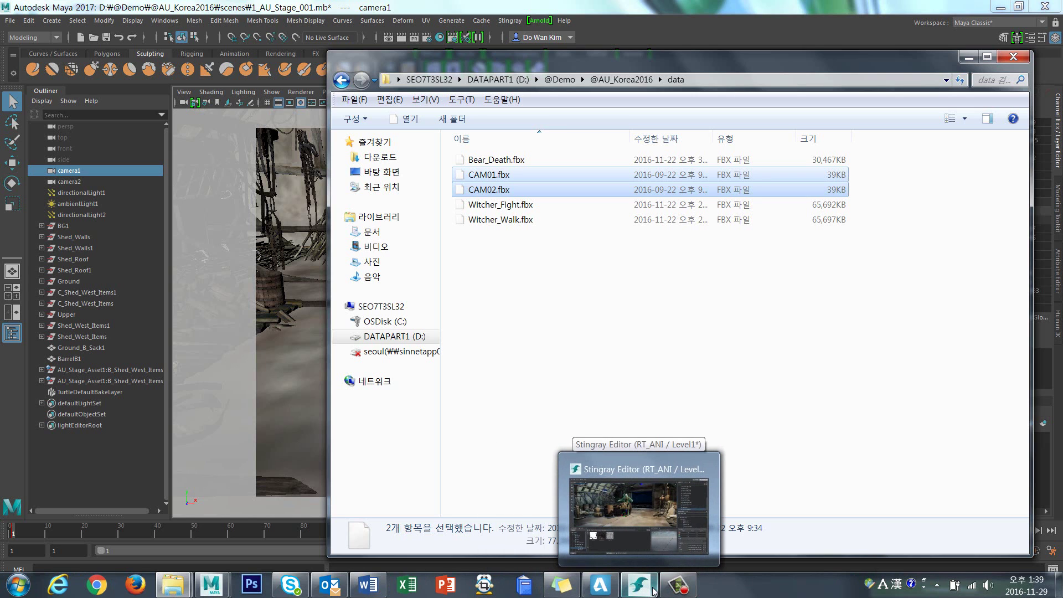
pyautogui.click(654, 590)
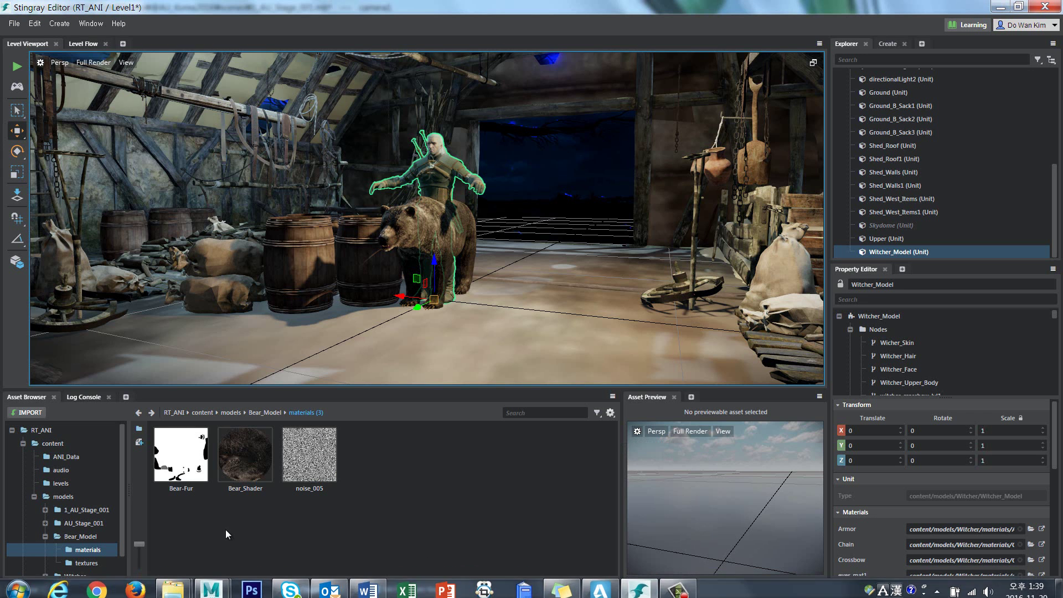
# Step: Drag CAM01.fbx and CAM02.fbx into the models folder and import them with Unit Mesh enabled
pyautogui.click(72, 497)
pyautogui.scroll(-1, 111, 500)
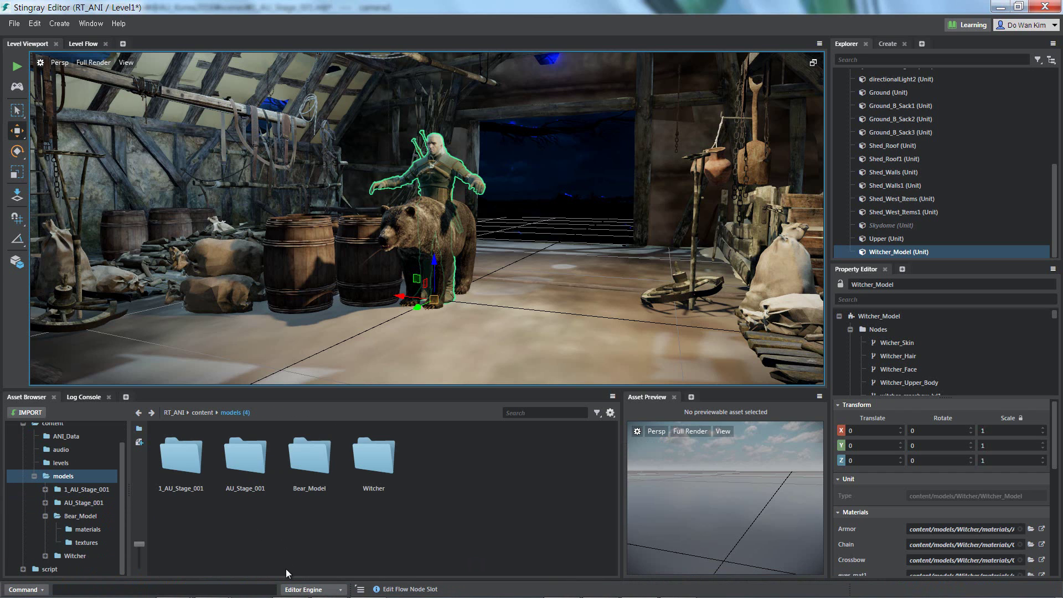
pyautogui.moveTo(173, 592)
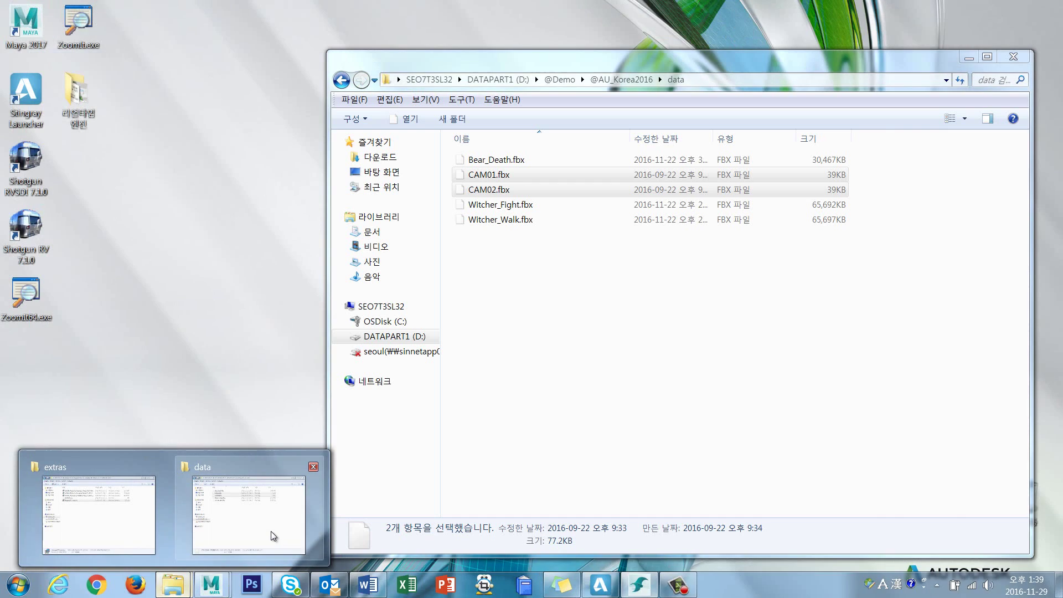
pyautogui.click(271, 531)
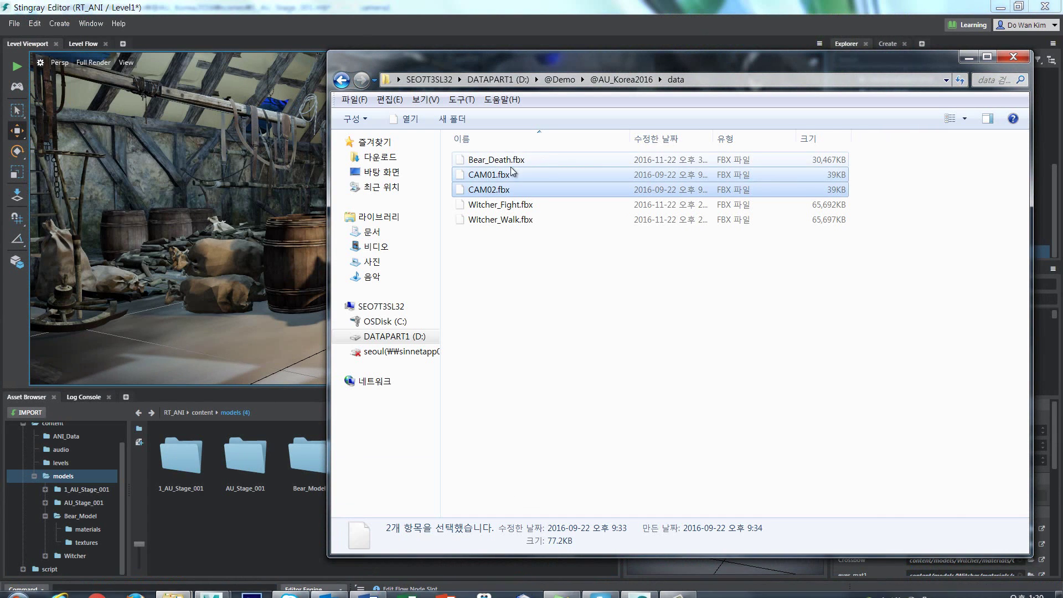
pyautogui.moveTo(512, 171); pyautogui.dragTo(304, 504)
pyautogui.moveTo(265, 521); pyautogui.dragTo(266, 523)
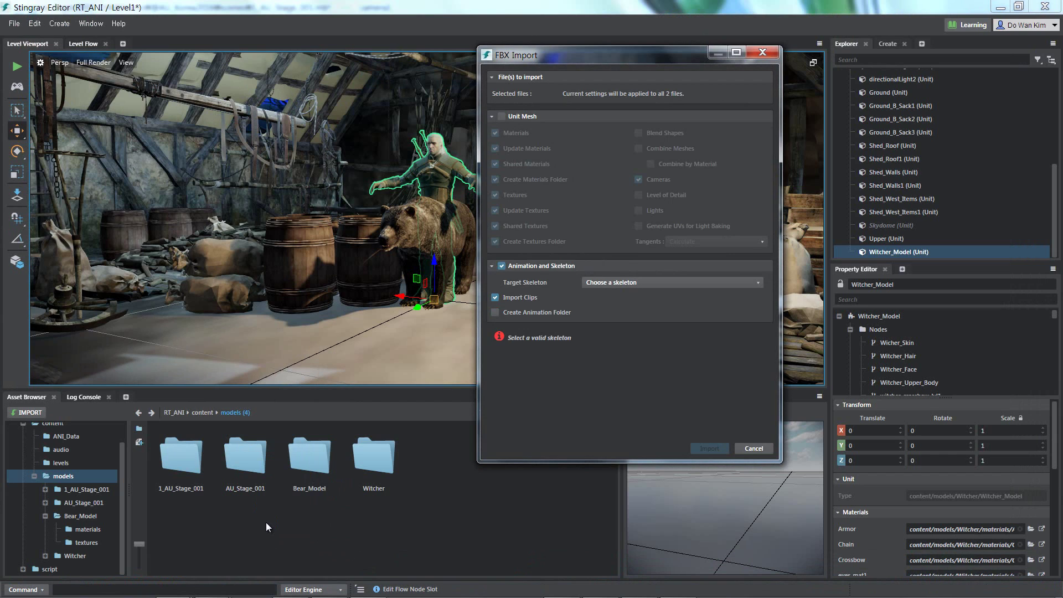
pyautogui.click(502, 117)
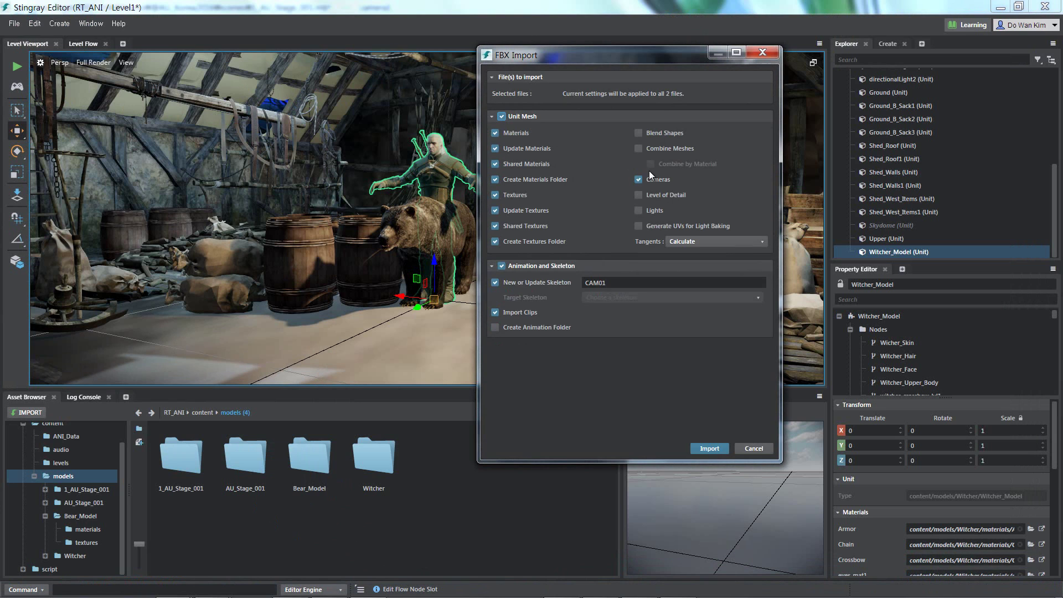
pyautogui.click(709, 448)
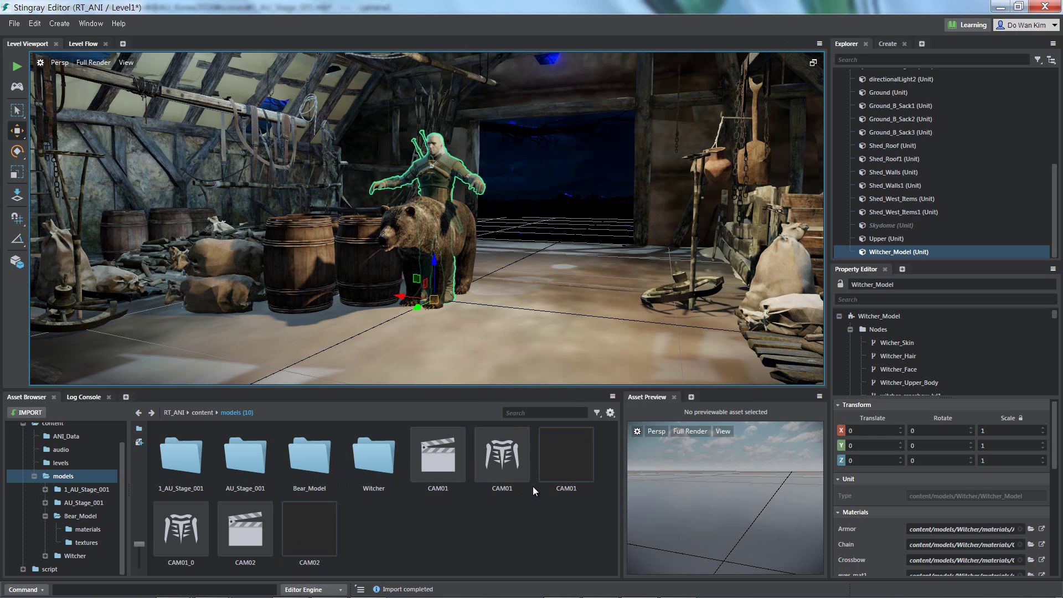
# Step: Place CAM01 and CAM02 in the level, resetting each one's Translate X and Y to 0
pyautogui.moveTo(560, 467); pyautogui.dragTo(469, 324)
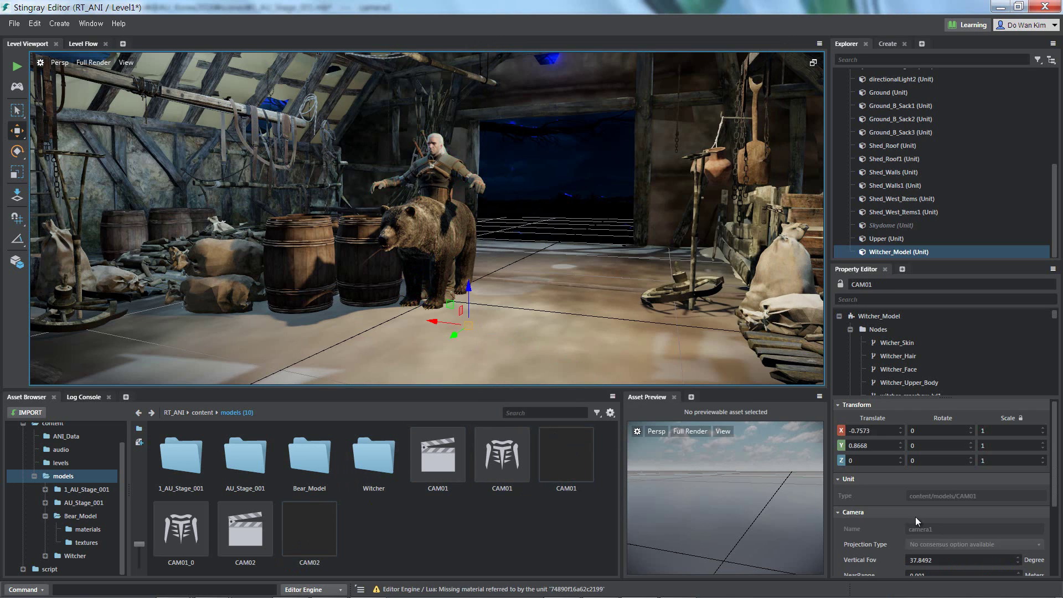
pyautogui.rightClick(903, 433)
pyautogui.rightClick(902, 446)
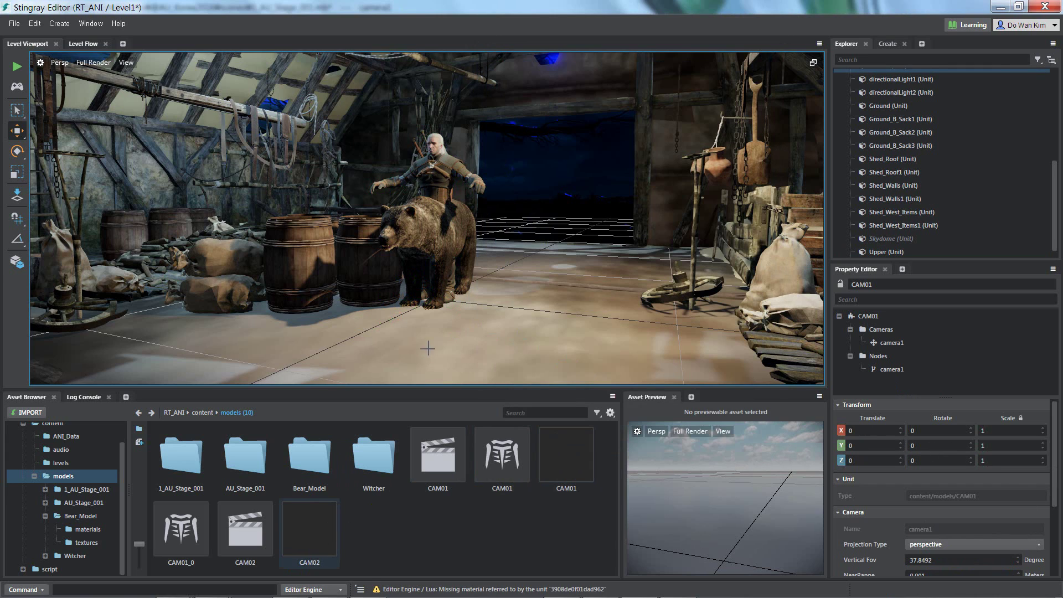
pyautogui.moveTo(427, 348); pyautogui.dragTo(426, 346)
pyautogui.rightClick(902, 433)
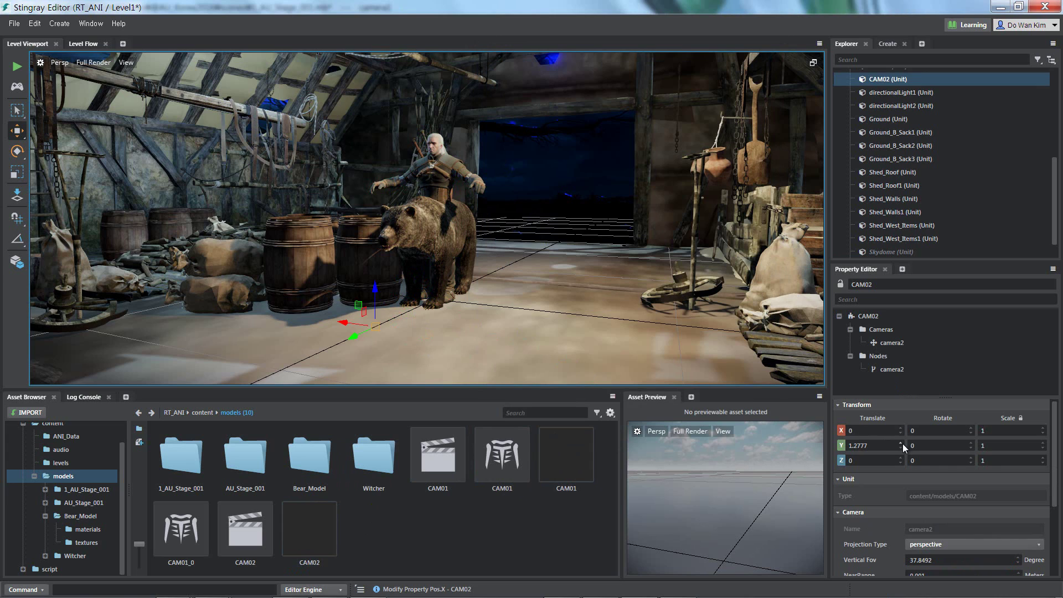
pyautogui.rightClick(902, 444)
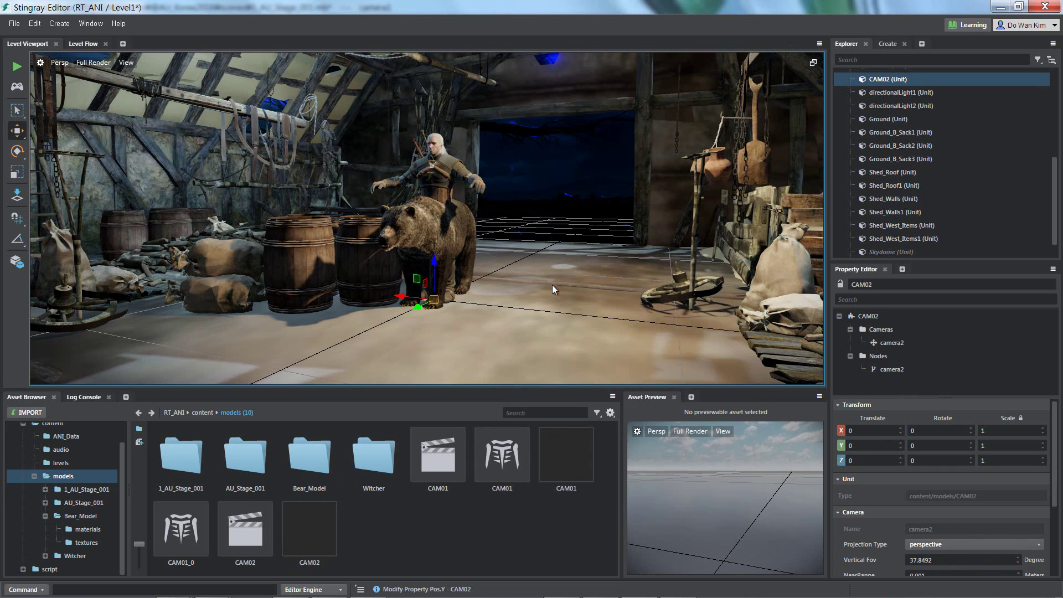
pyautogui.click(78, 44)
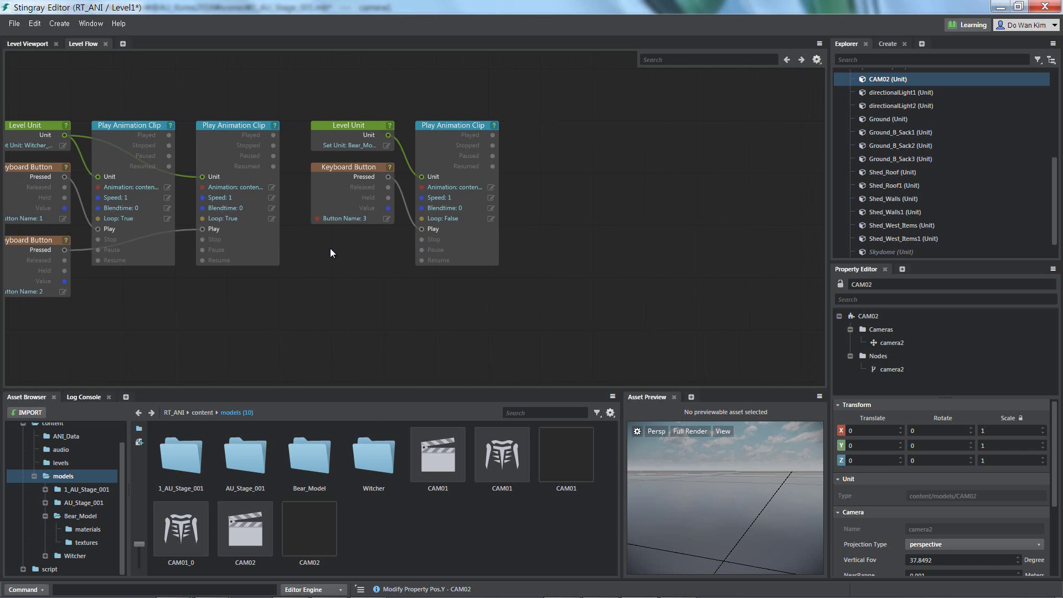
# Step: Copy and paste the bear's three animation flow nodes
pyautogui.scroll(2, 368, 247)
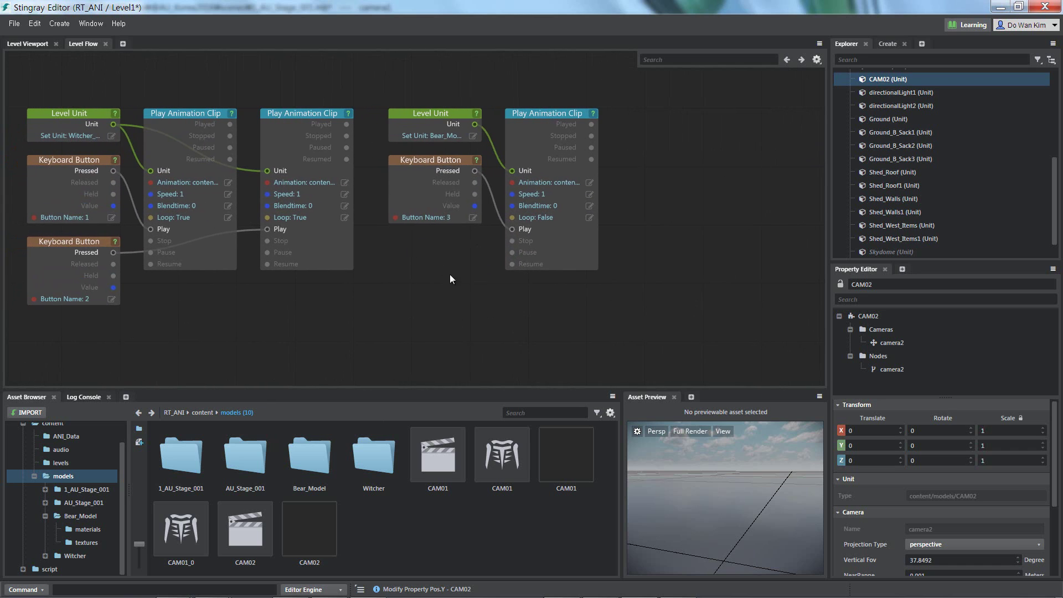
pyautogui.scroll(-1, 430, 261)
pyautogui.moveTo(431, 260); pyautogui.dragTo(317, 254, button='middle')
pyautogui.moveTo(285, 90)
pyautogui.mouseDown()
pyautogui.moveTo(558, 314)
pyautogui.moveTo(568, 113)
pyautogui.mouseUp()
pyautogui.hotkey('ctrl', 'c')
pyautogui.hotkey('ctrl', 'v')
pyautogui.click(567, 85)
# Step: Set the copied Level Unit node to CAM01
pyautogui.scroll(3, 392, 214)
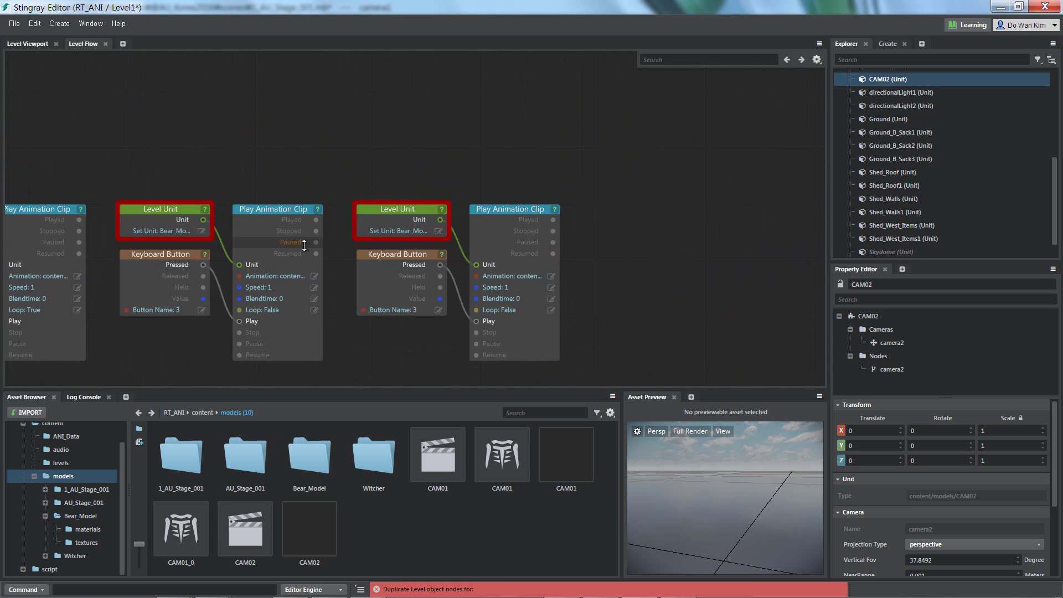
pyautogui.click(443, 180)
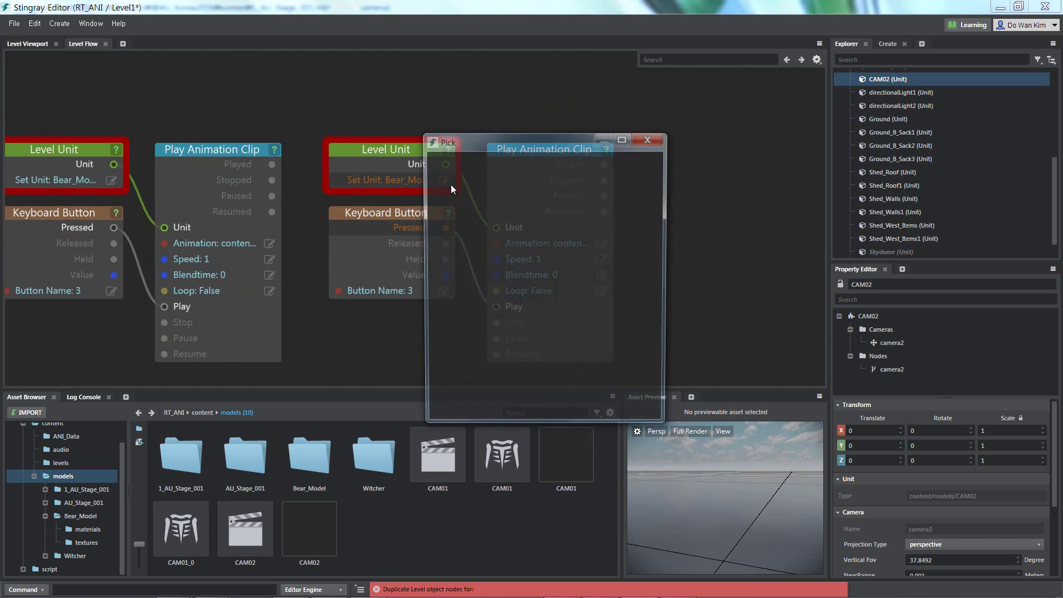
pyautogui.scroll(-3, 523, 299)
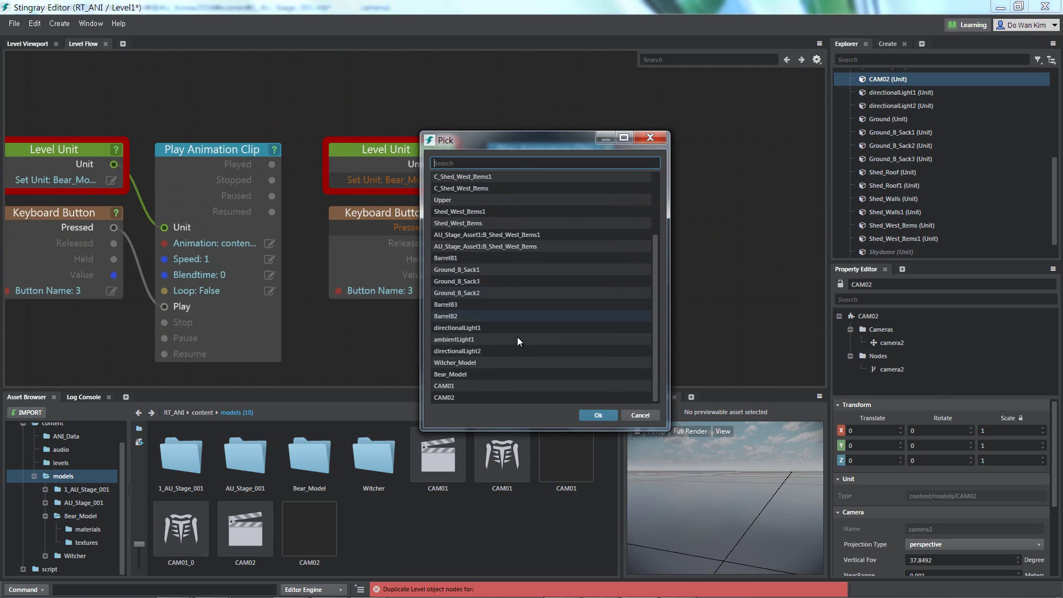
pyautogui.click(487, 387)
pyautogui.click(587, 414)
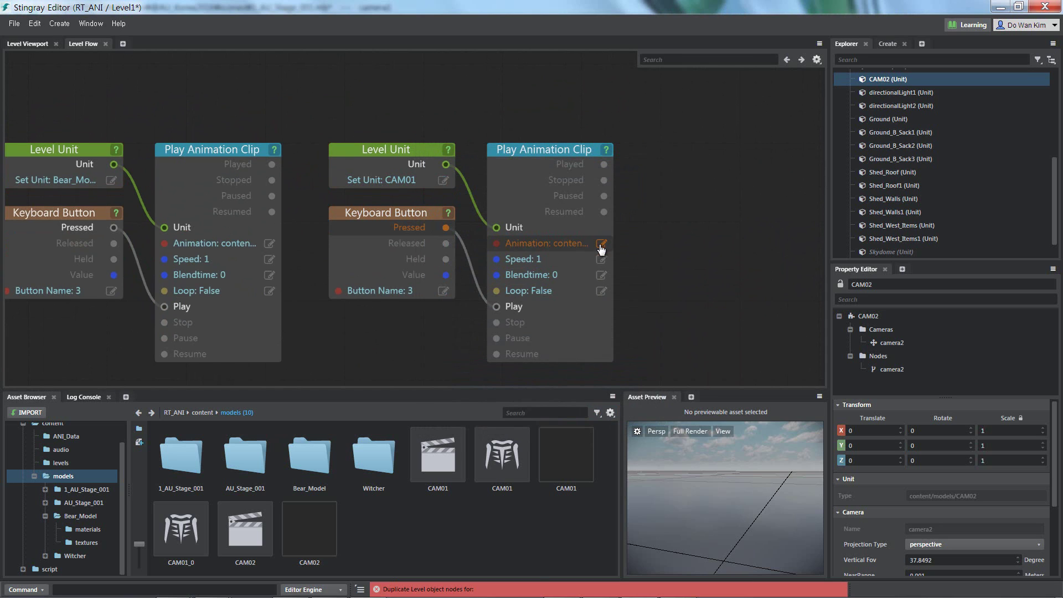
# Step: Set the copied clip's animation to CAM01 and its trigger key to 4
pyautogui.click(601, 243)
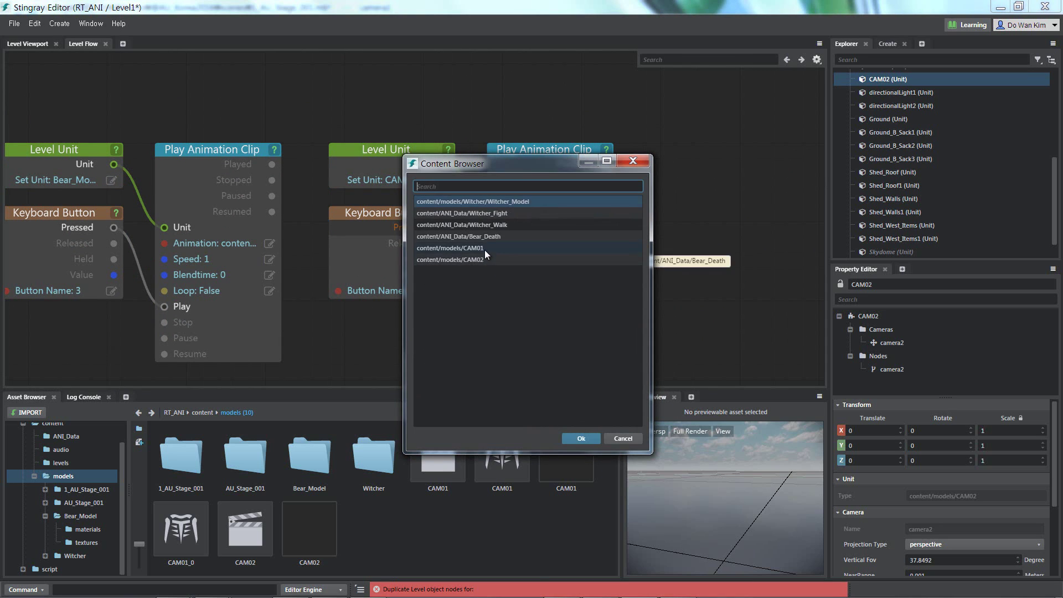
pyautogui.click(484, 249)
pyautogui.click(569, 439)
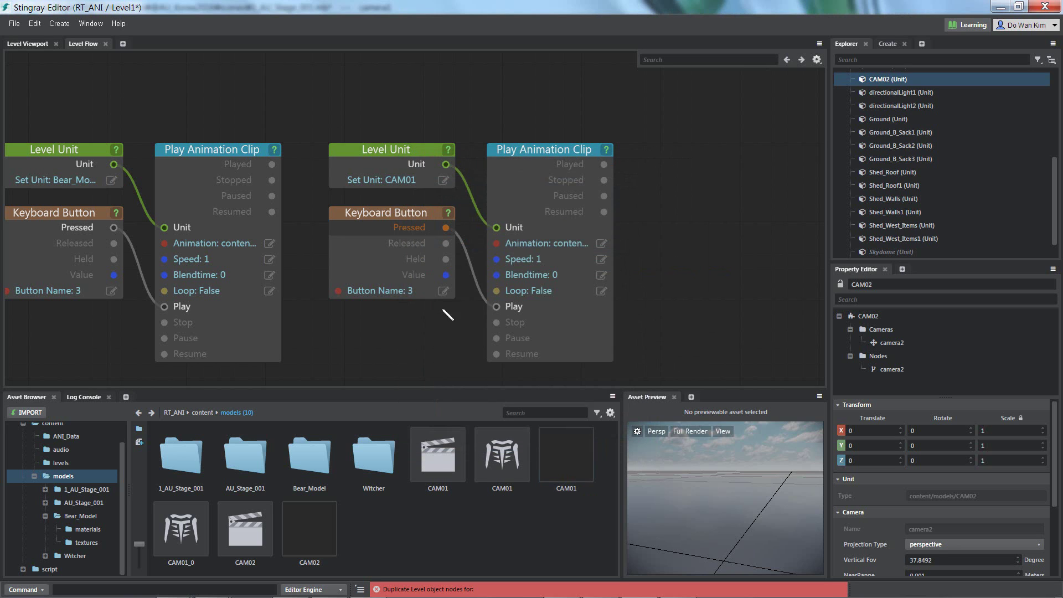
pyautogui.click(443, 290)
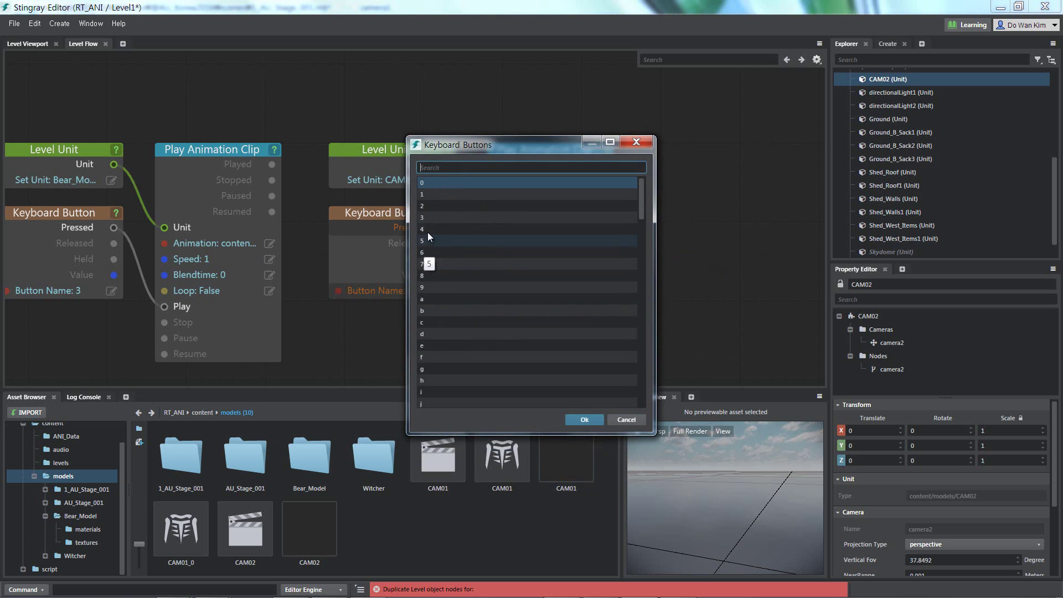
pyautogui.click(427, 229)
pyautogui.click(573, 421)
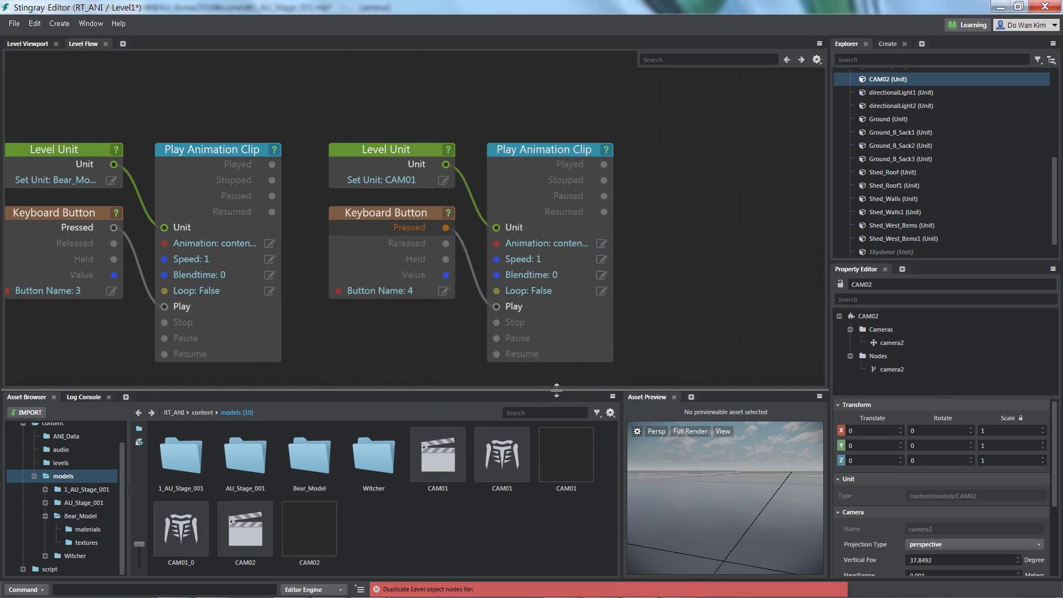
# Step: Add a Set Active Camera node by searching 'active' and place it under the key 4 button node
pyautogui.doubleClick(661, 294)
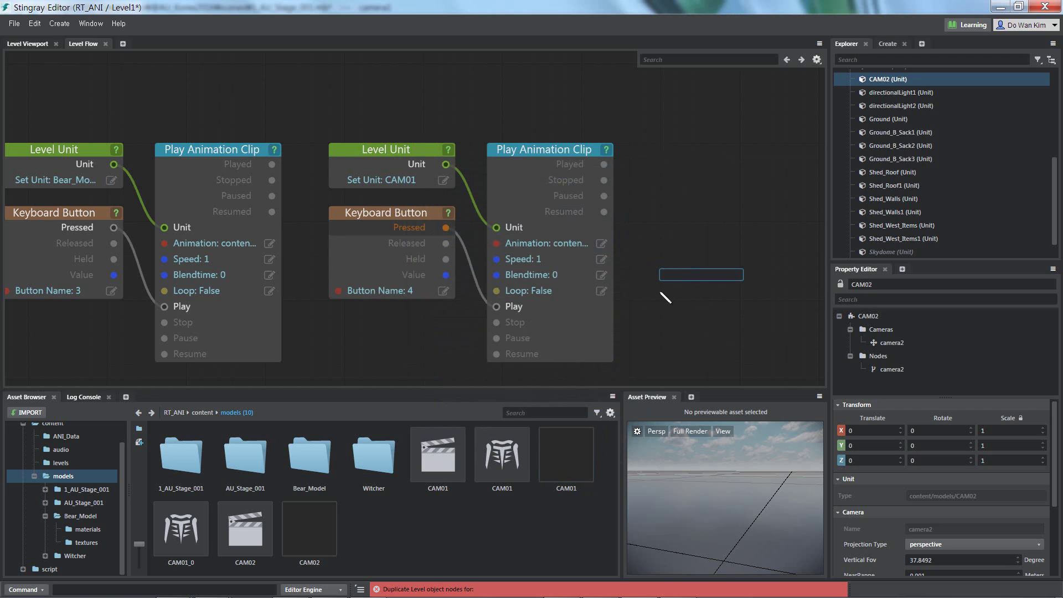
pyautogui.write('active')
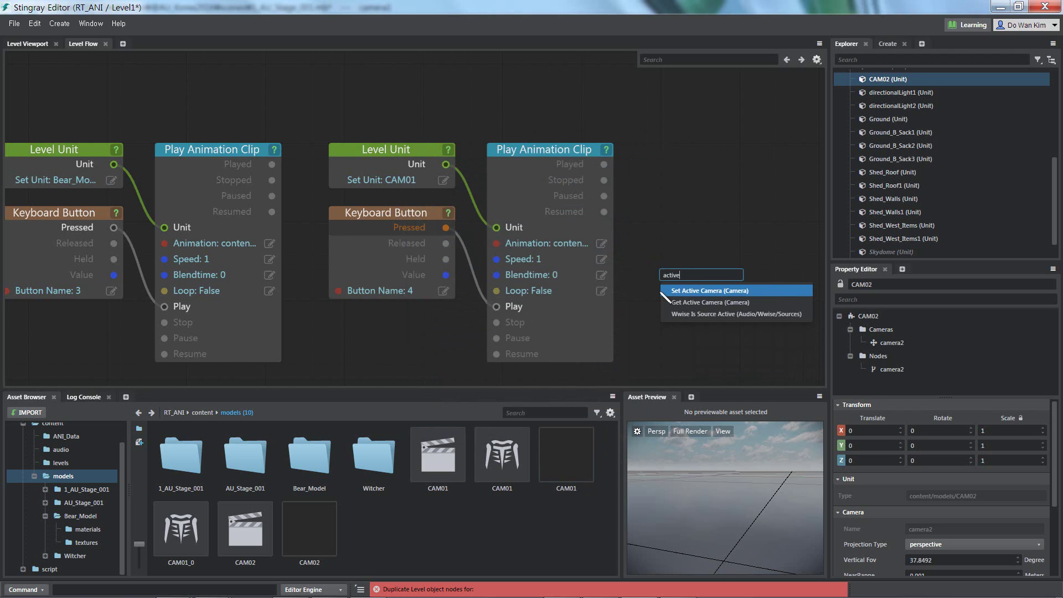
pyautogui.click(662, 292)
pyautogui.moveTo(691, 296)
pyautogui.mouseDown()
pyautogui.moveTo(518, 92)
pyautogui.moveTo(361, 344)
pyautogui.mouseUp()
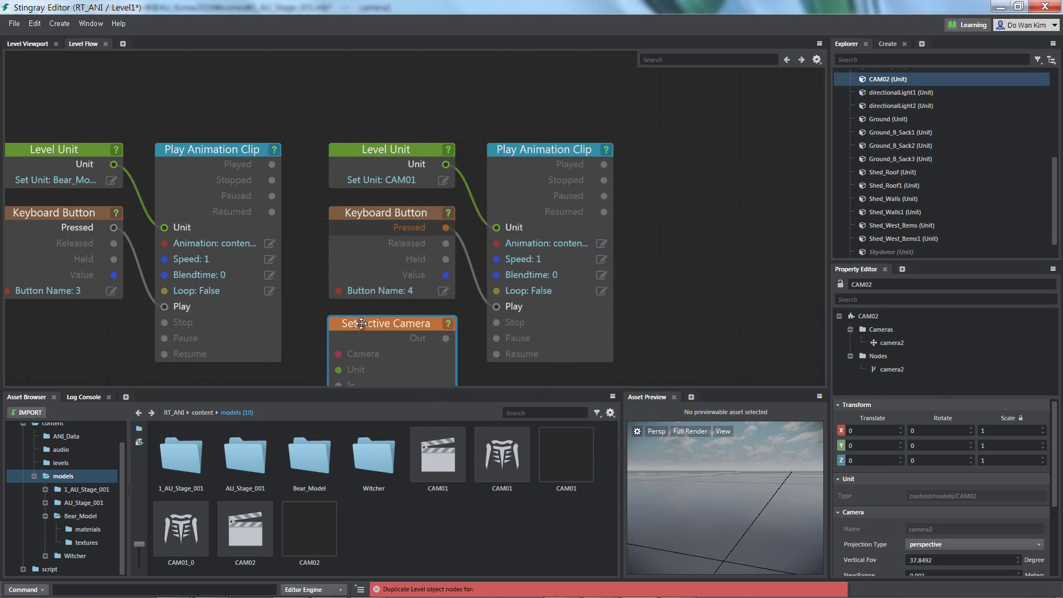
# Step: Wire CAM01's Unit and key 4's Pressed output into the Set Active Camera node
pyautogui.scroll(-2, 607, 280)
pyautogui.moveTo(637, 285); pyautogui.dragTo(563, 301, button='middle')
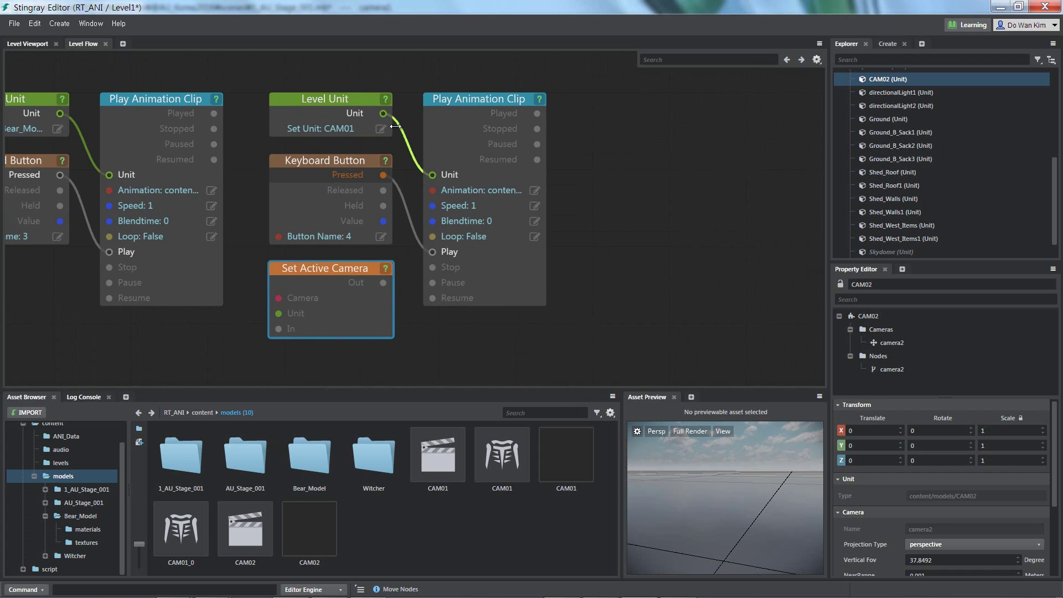
pyautogui.moveTo(383, 114); pyautogui.dragTo(279, 313)
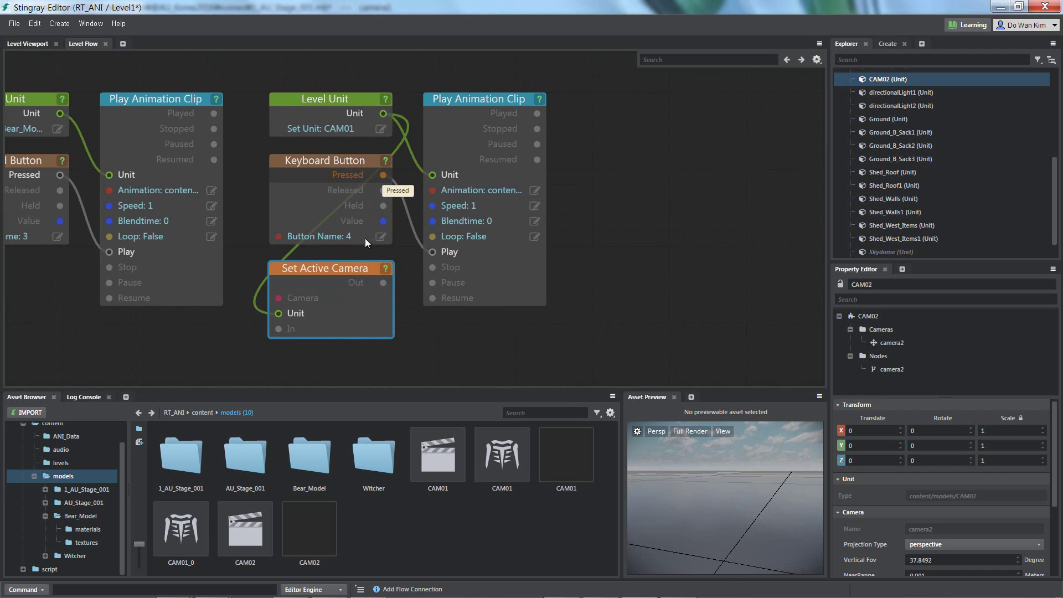
pyautogui.moveTo(383, 175); pyautogui.dragTo(289, 331)
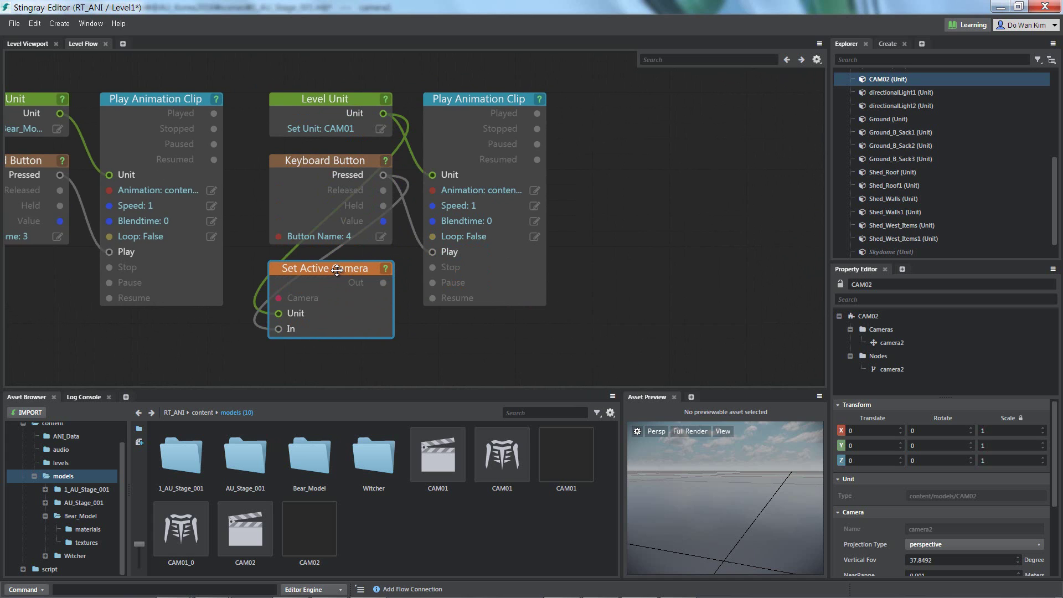
pyautogui.moveTo(336, 269); pyautogui.dragTo(335, 270)
pyautogui.scroll(-1, 482, 311)
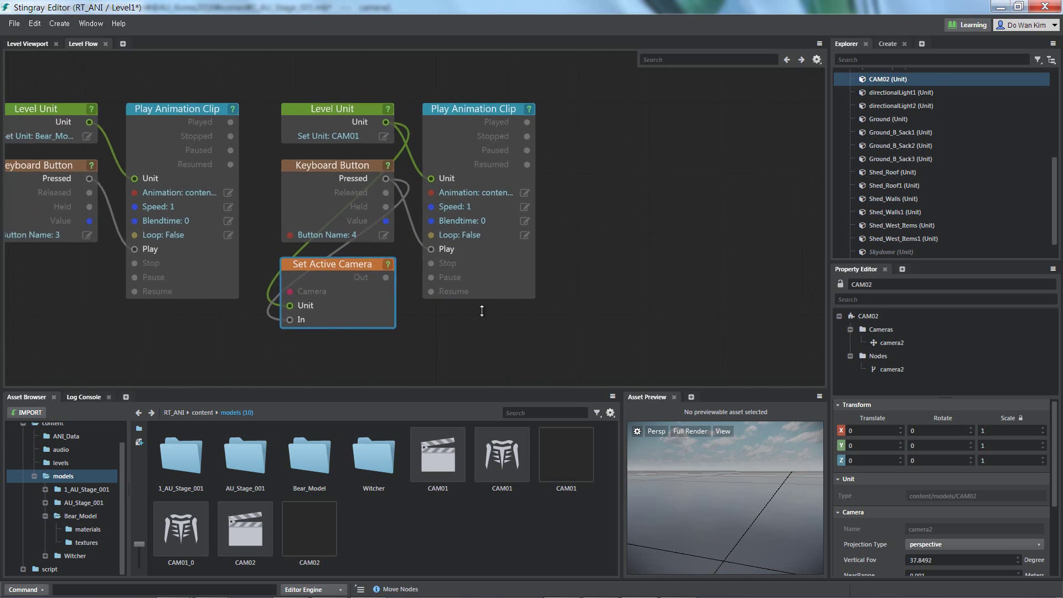
pyautogui.scroll(-1, 482, 311)
pyautogui.moveTo(195, 268); pyautogui.dragTo(305, 250, button='middle')
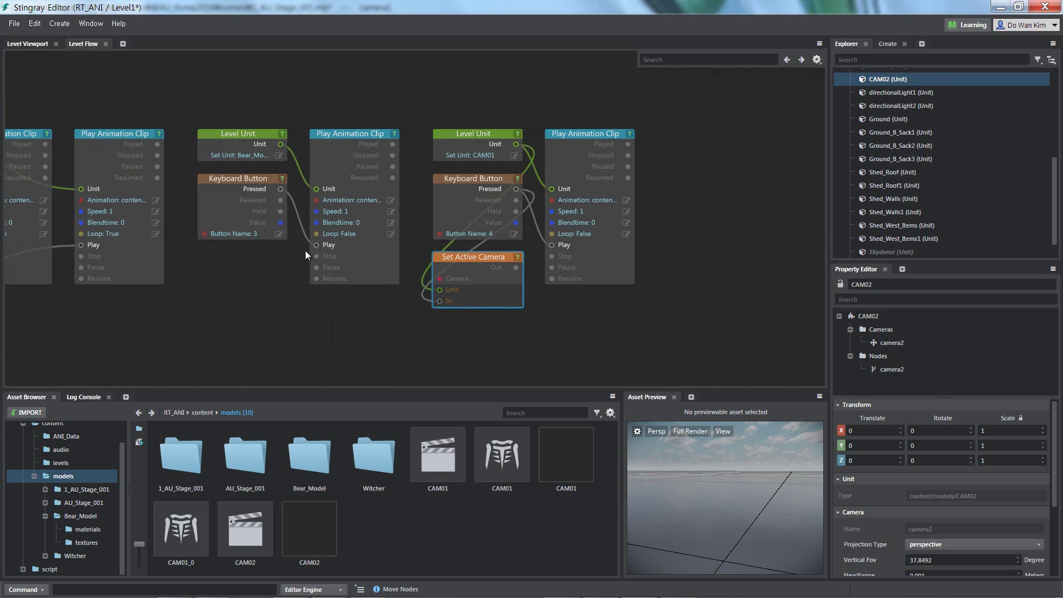
pyautogui.click(46, 43)
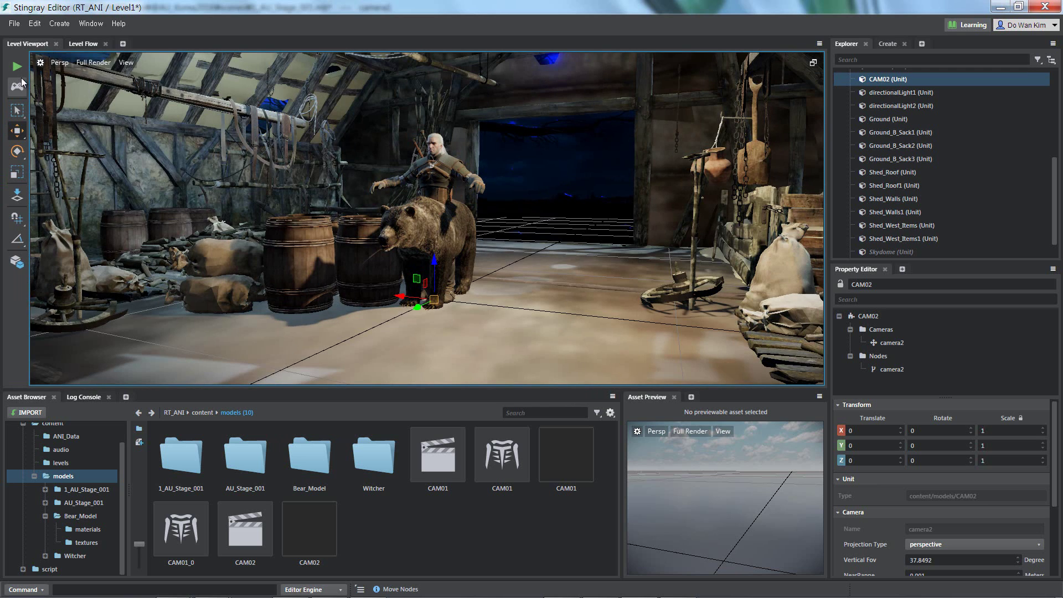
pyautogui.click(20, 68)
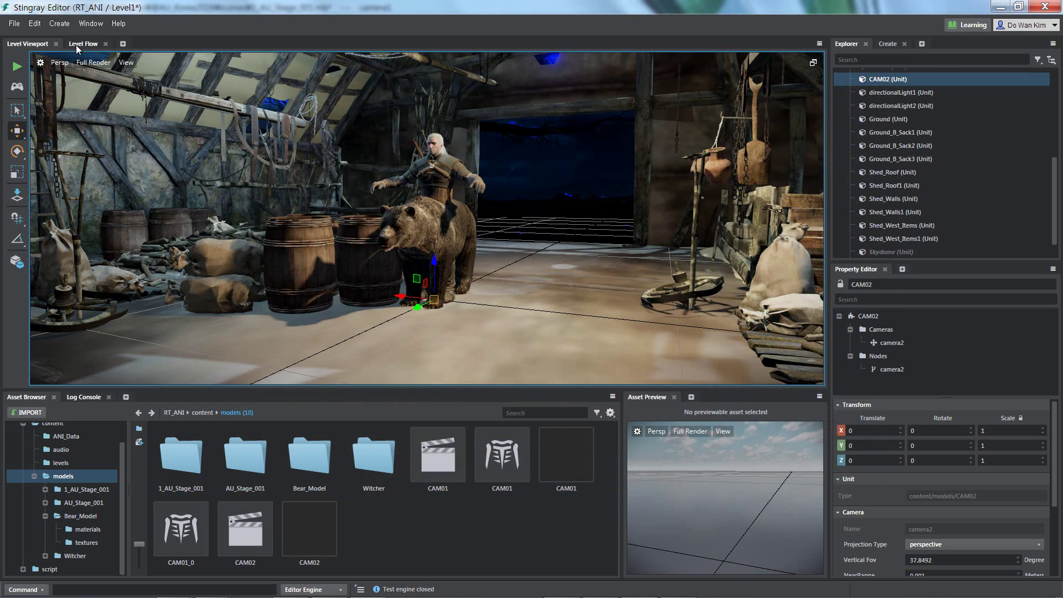
# Step: Copy the four CAM01 camera nodes and paste the duplicate group beside the original
pyautogui.click(77, 44)
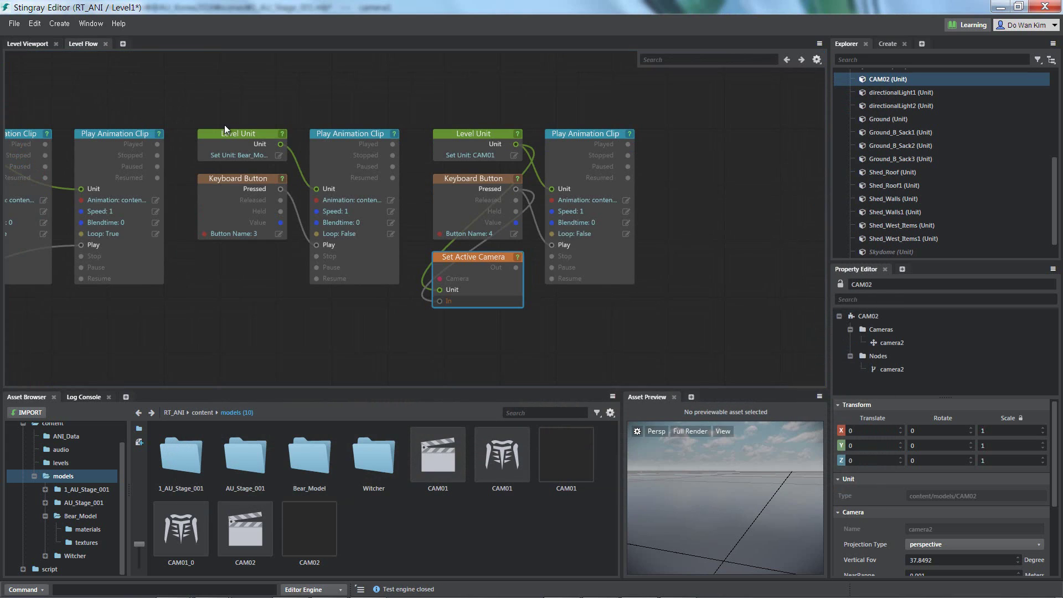
pyautogui.moveTo(706, 250); pyautogui.dragTo(438, 239, button='middle')
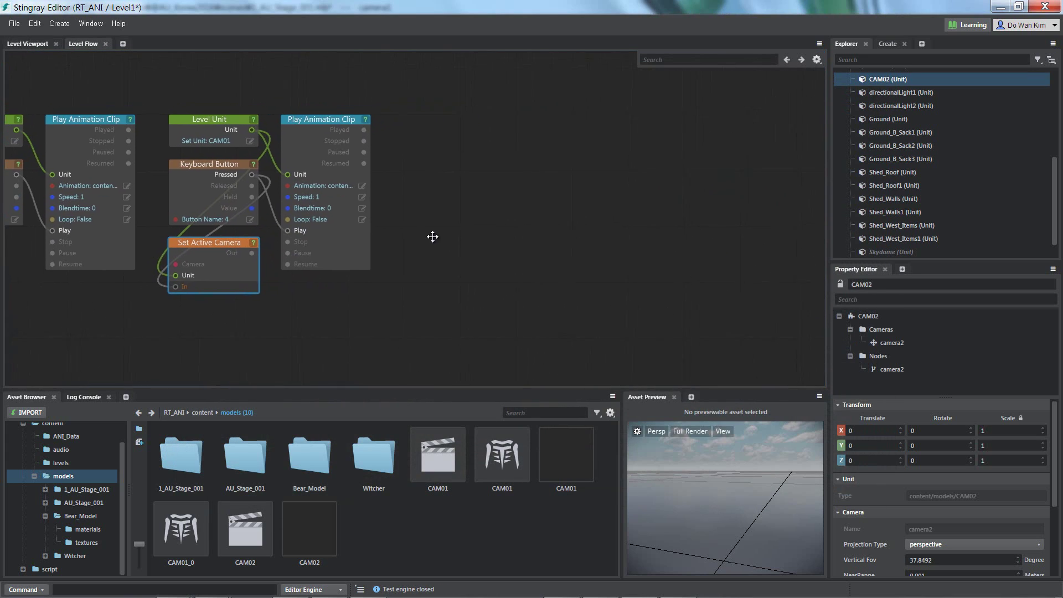
pyautogui.moveTo(478, 102); pyautogui.dragTo(147, 313)
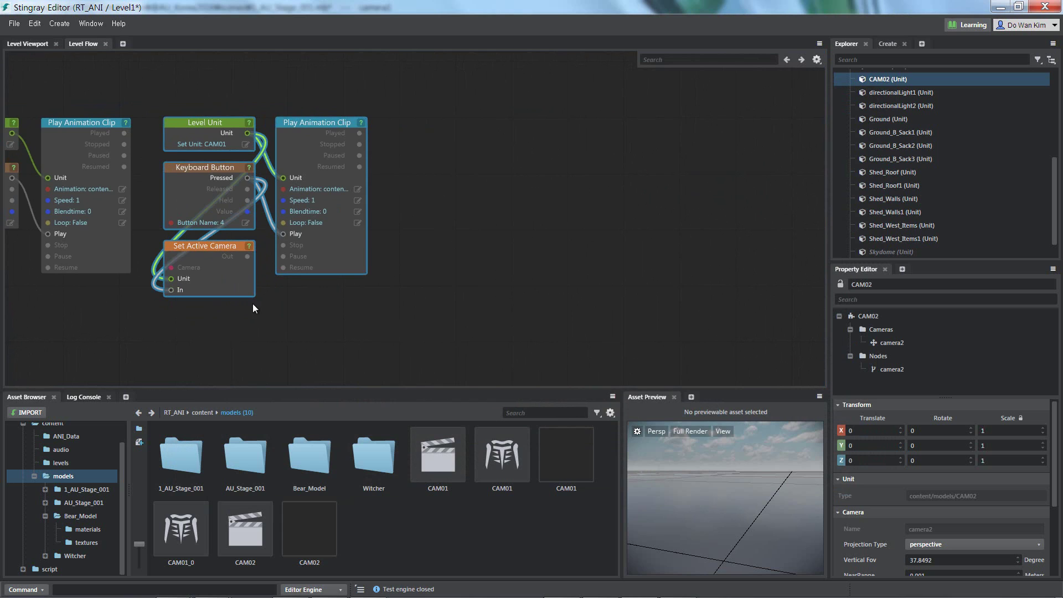
pyautogui.hotkey('ctrl', 'c')
pyautogui.hotkey('ctrl', 'v')
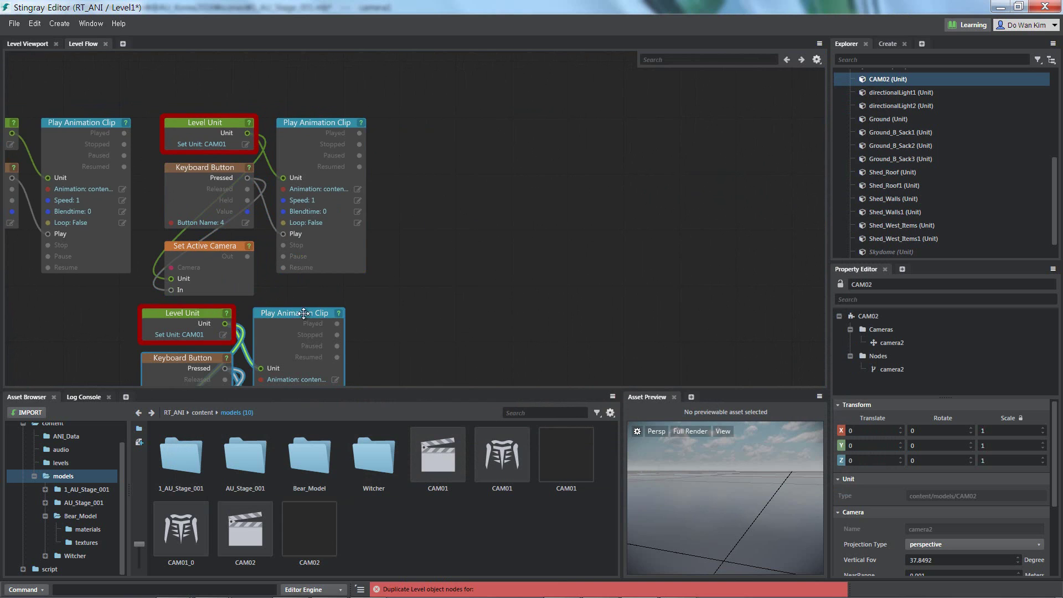
pyautogui.moveTo(207, 304)
pyautogui.mouseDown()
pyautogui.moveTo(476, 122)
pyautogui.moveTo(443, 110)
pyautogui.mouseUp()
pyautogui.click(450, 82)
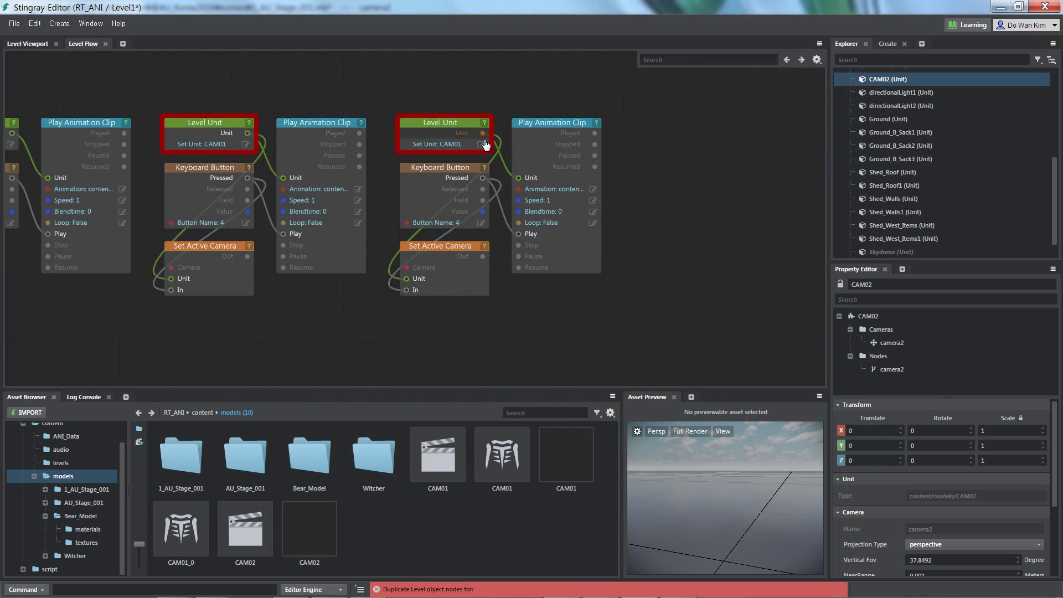
# Step: Set the copied Level Unit to CAM02 and its animation clip to CAM02
pyautogui.click(481, 144)
pyautogui.scroll(-5, 503, 248)
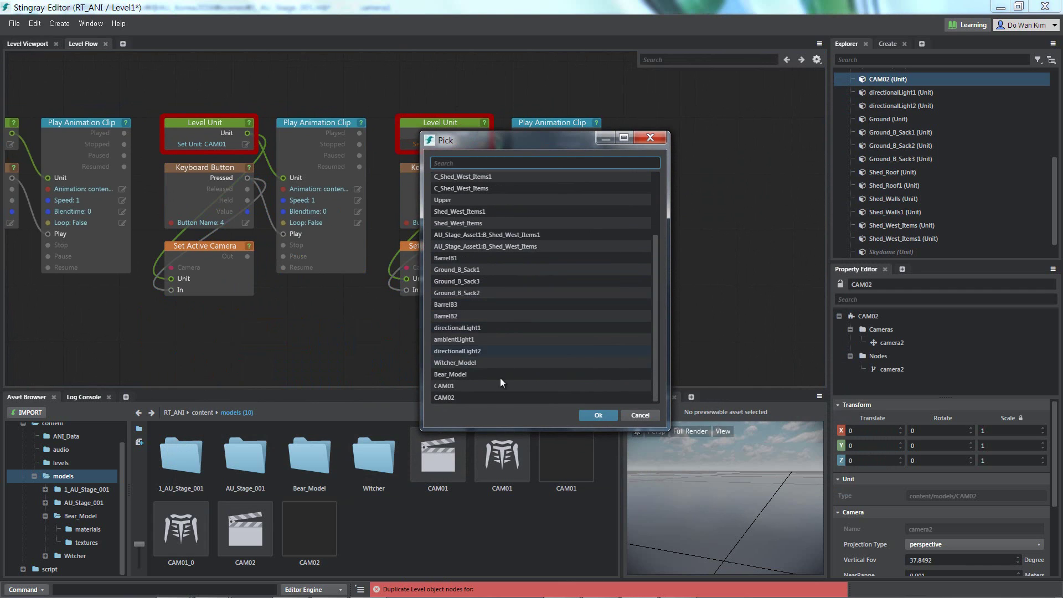
pyautogui.click(469, 395)
pyautogui.click(596, 414)
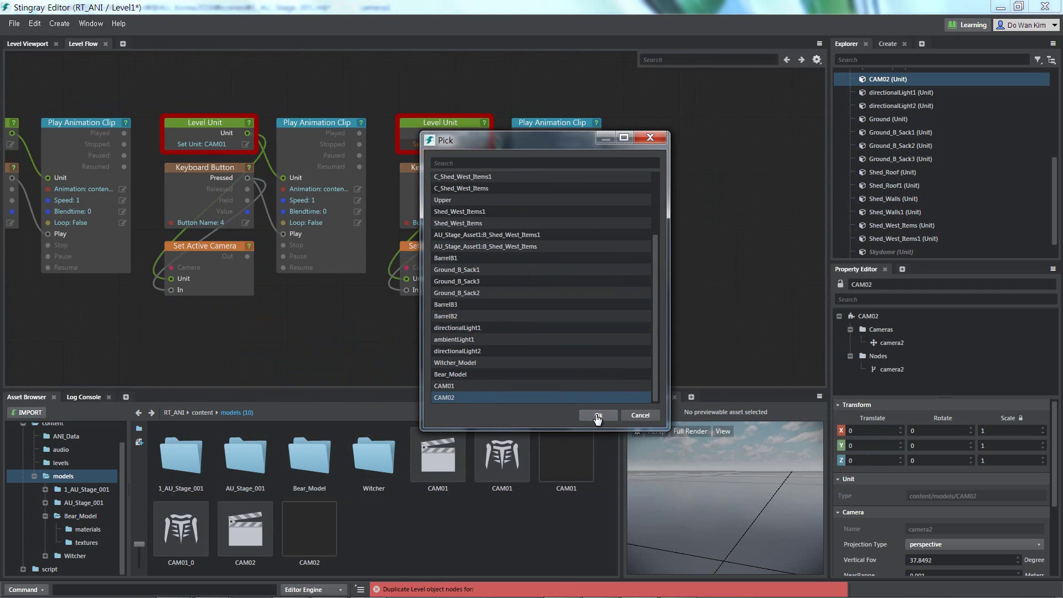
pyautogui.scroll(2, 388, 266)
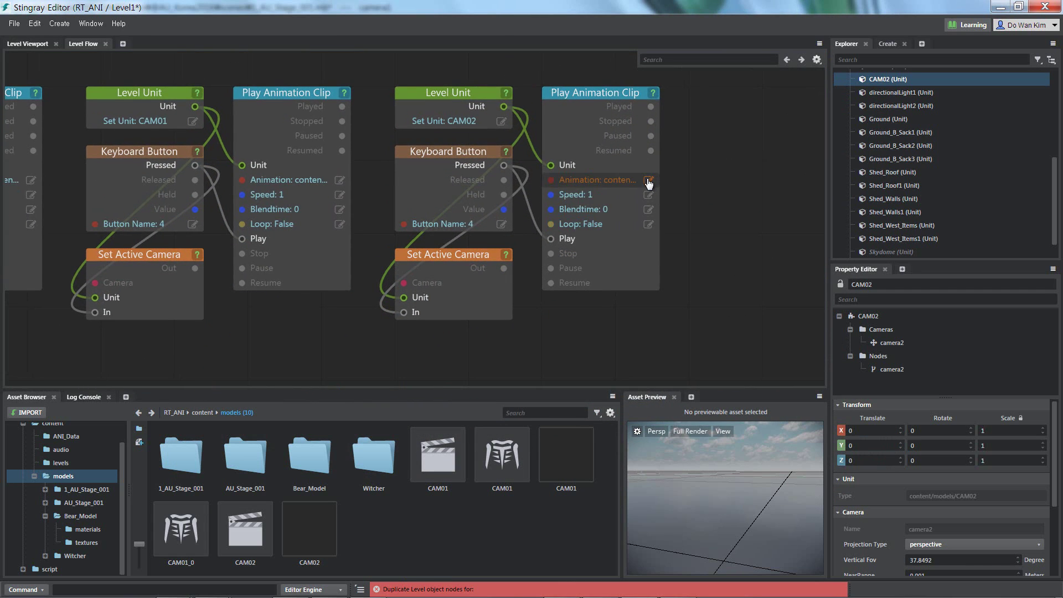
pyautogui.click(648, 179)
pyautogui.click(517, 259)
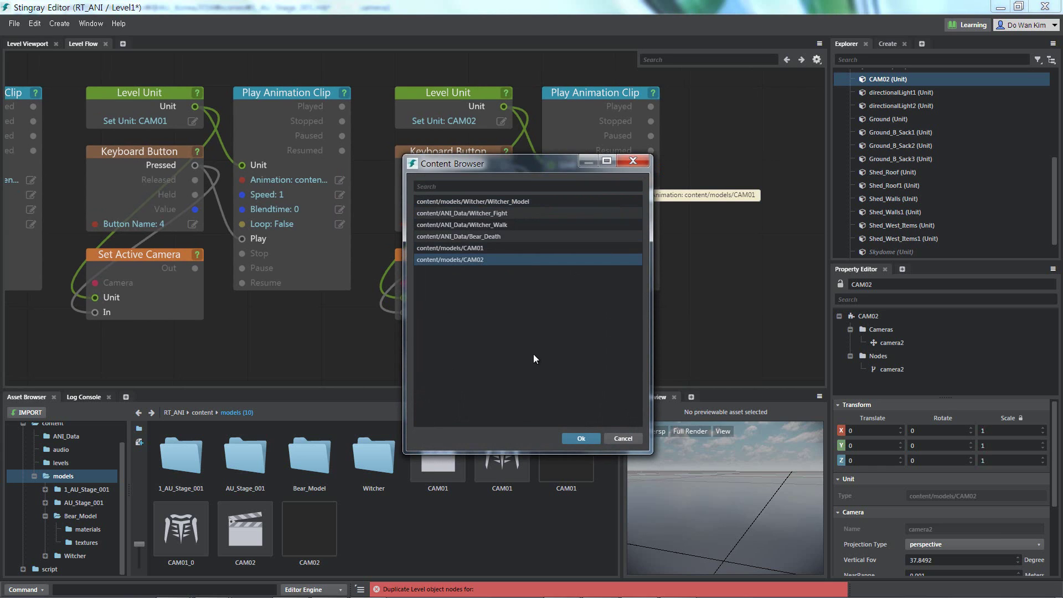
pyautogui.click(573, 433)
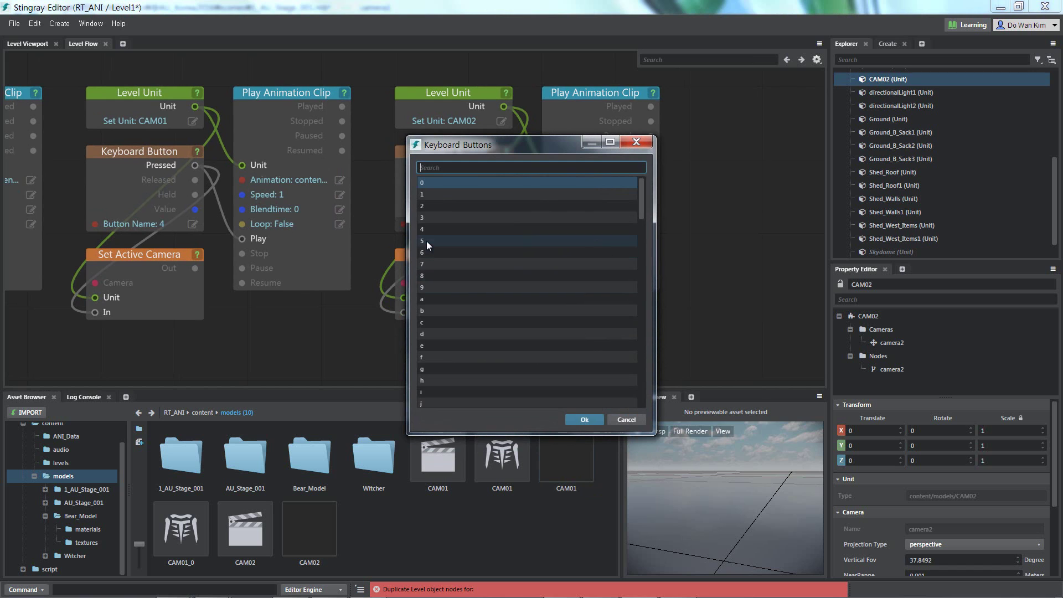
# Step: Make key 5 the trigger for the copied Keyboard Button node
pyautogui.click(427, 241)
pyautogui.click(582, 420)
pyautogui.moveTo(523, 342); pyautogui.dragTo(590, 344, button='middle')
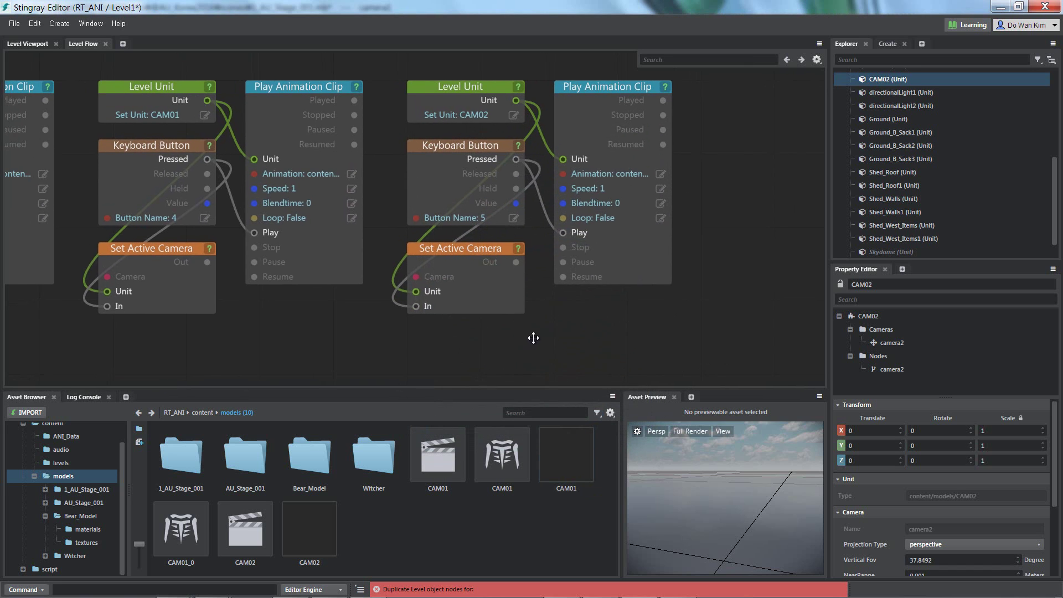
pyautogui.scroll(-3, 514, 335)
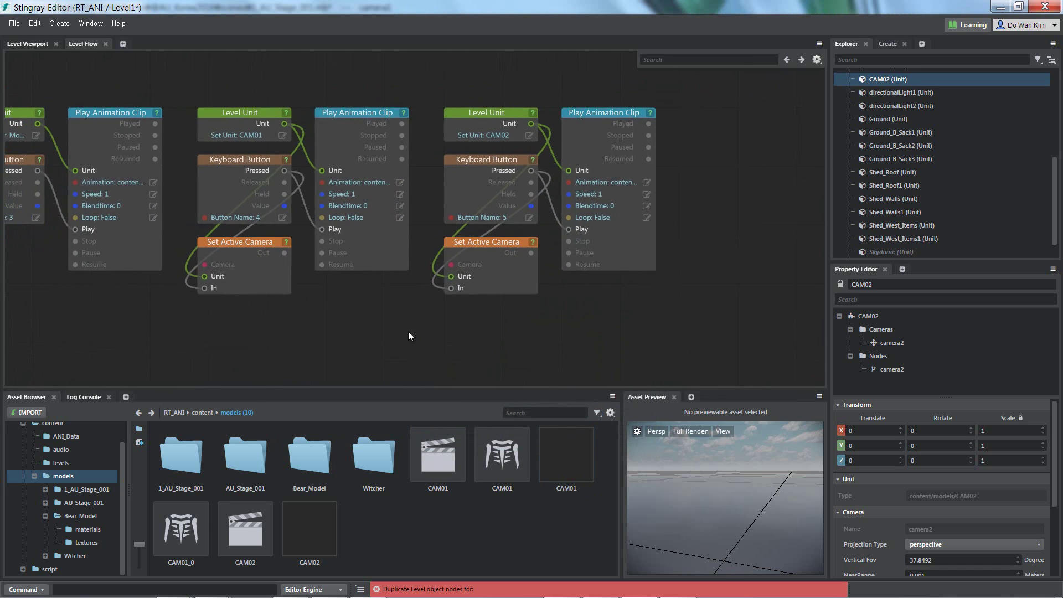
pyautogui.moveTo(408, 332); pyautogui.dragTo(478, 331, button='middle')
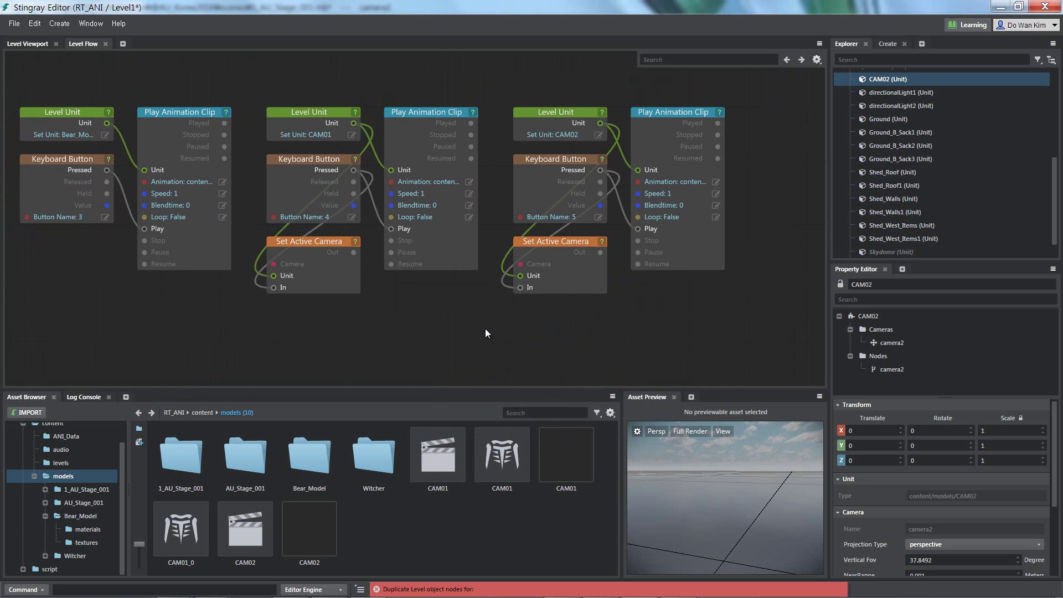
# Step: Duplicate the key 4 button as a key p node wired to Pause on both CAM01 and CAM02 clips
pyautogui.moveTo(485, 328)
pyautogui.mouseDown(button='middle')
pyautogui.moveTo(460, 307)
pyautogui.moveTo(462, 318)
pyautogui.mouseUp(button='middle')
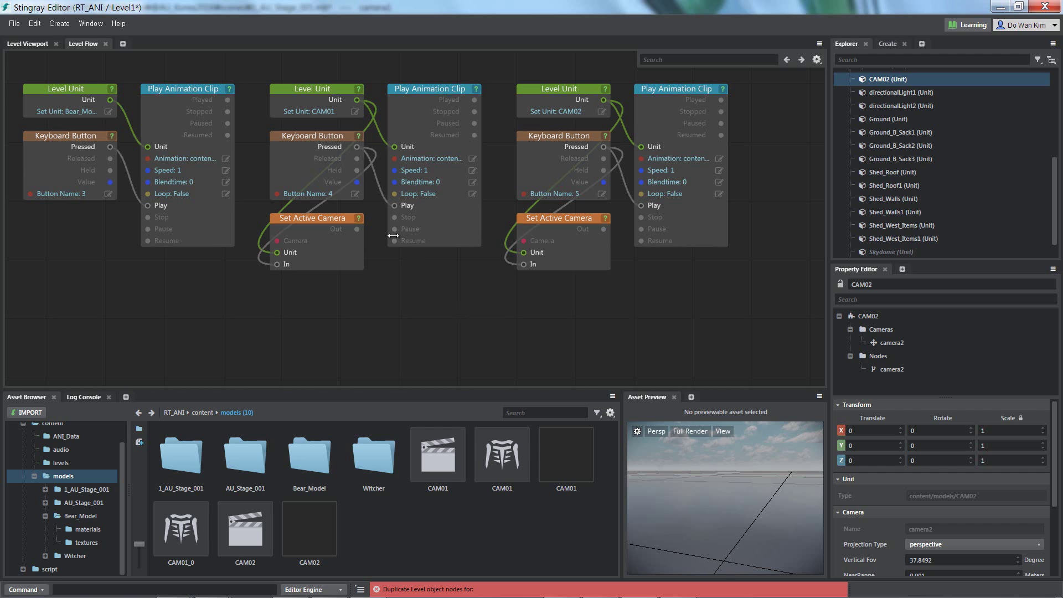
pyautogui.click(324, 139)
pyautogui.hotkey('ctrl', 'c')
pyautogui.hotkey('ctrl', 'v')
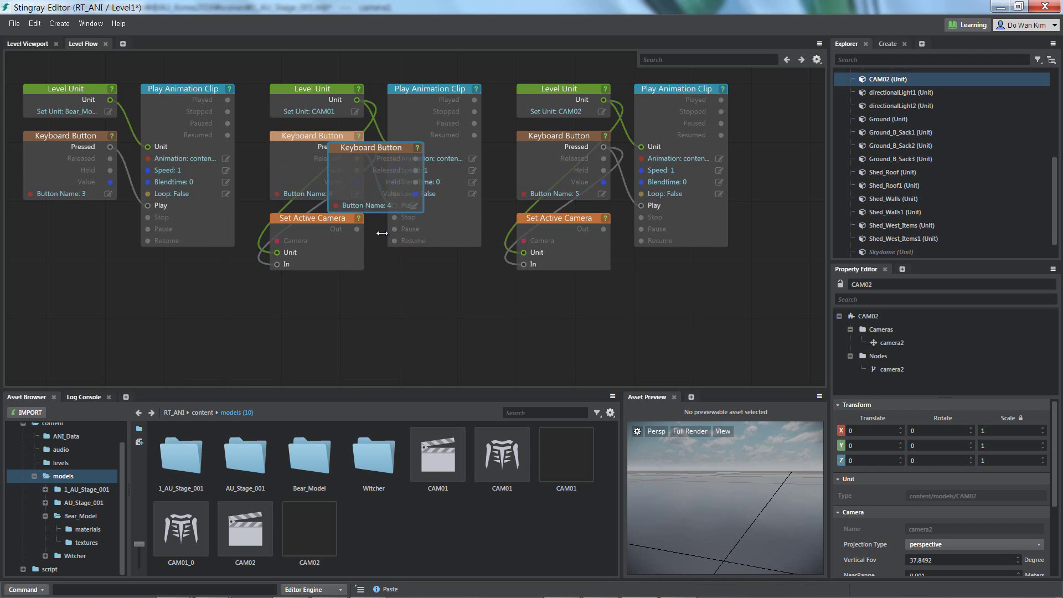
pyautogui.moveTo(379, 149)
pyautogui.mouseDown()
pyautogui.moveTo(319, 302)
pyautogui.moveTo(319, 290)
pyautogui.mouseUp()
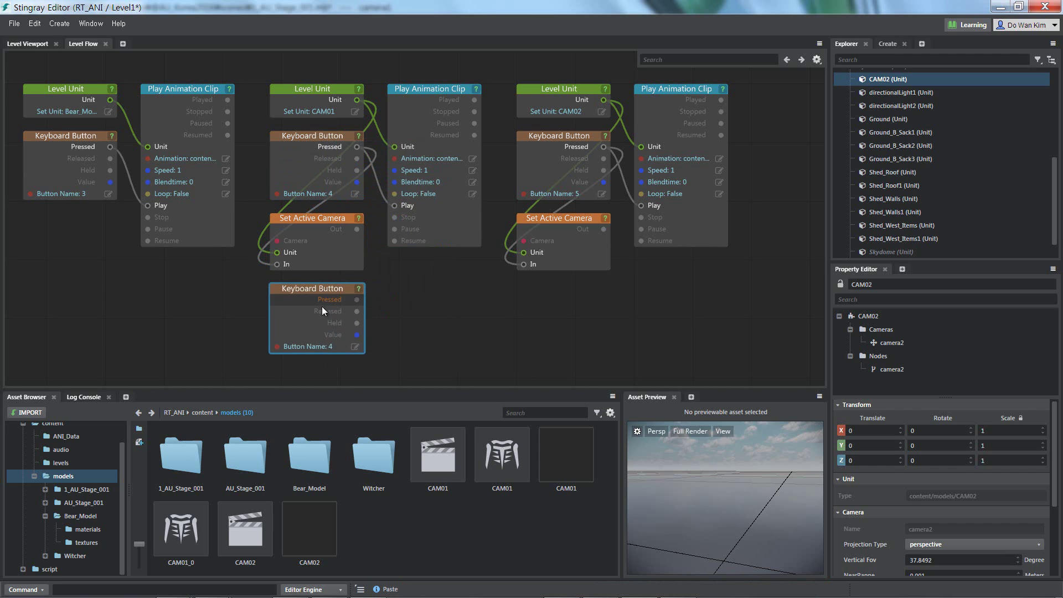
pyautogui.click(354, 346)
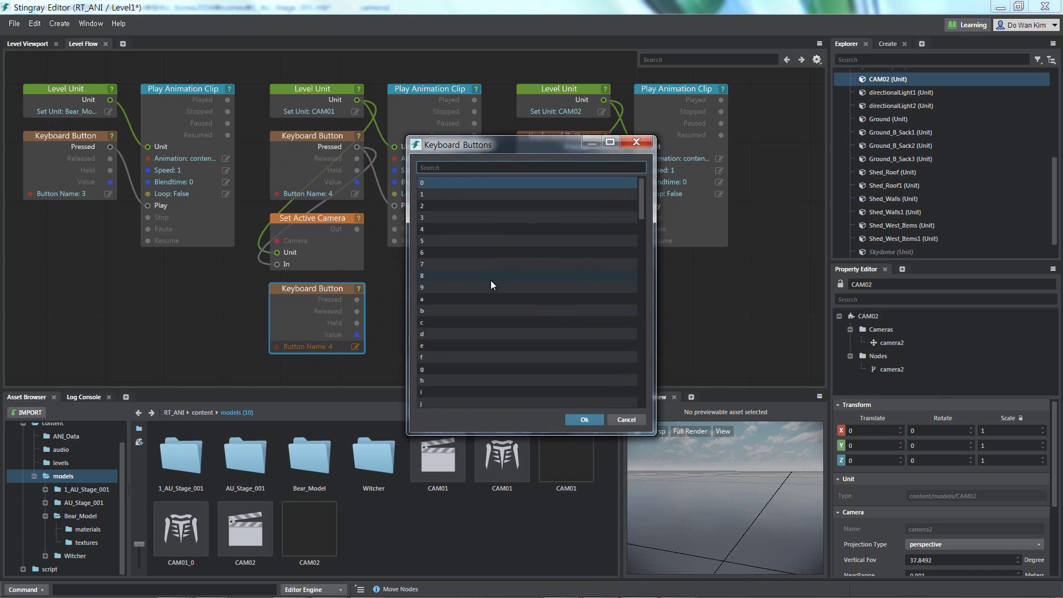
pyautogui.write('p')
pyautogui.click(584, 420)
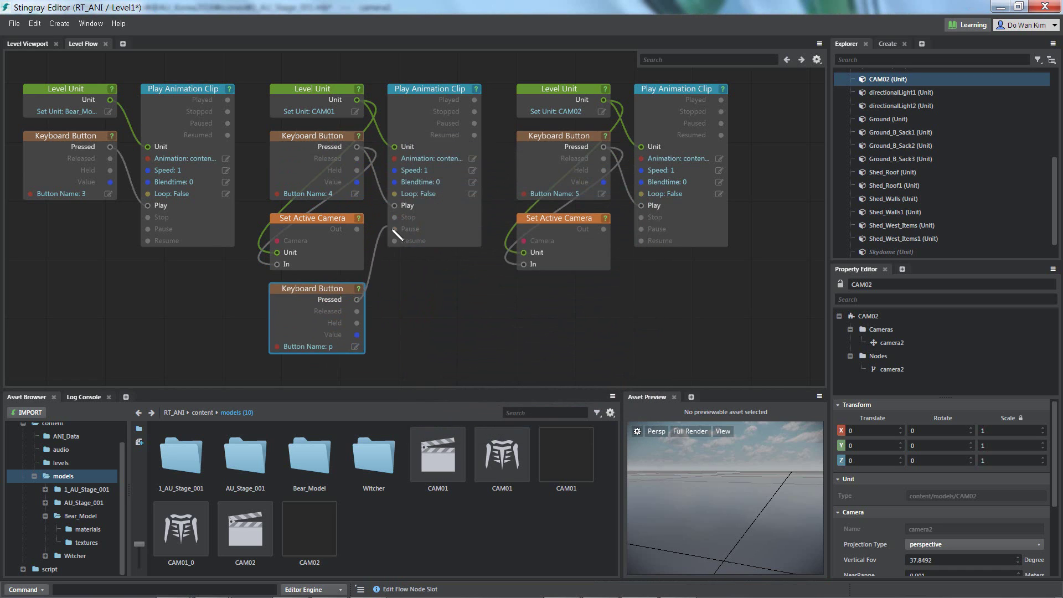
pyautogui.moveTo(357, 300); pyautogui.dragTo(394, 228)
pyautogui.moveTo(357, 301); pyautogui.dragTo(640, 230)
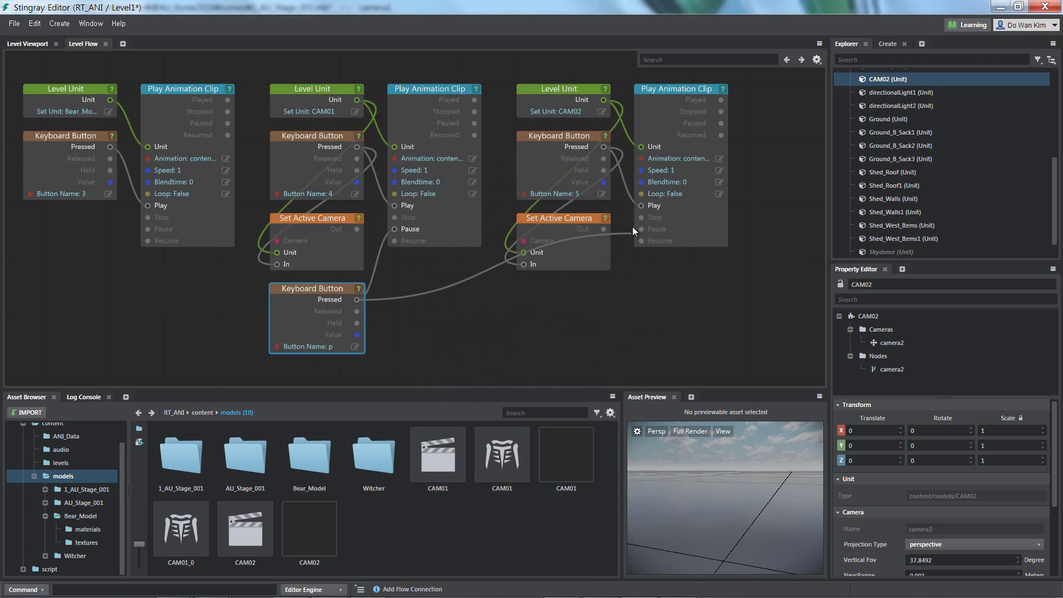
# Step: Duplicate the p Keyboard Button node and set the copy's key to o
pyautogui.click(500, 334)
pyautogui.click(334, 289)
pyautogui.hotkey('ctrl', 'c')
pyautogui.hotkey('ctrl', 'v')
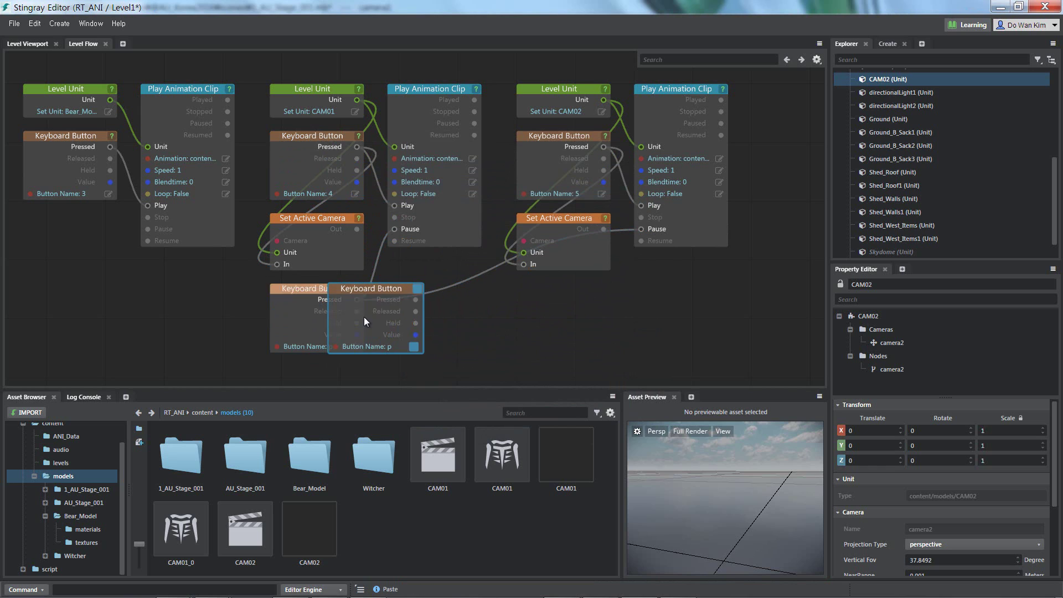
pyautogui.moveTo(410, 289)
pyautogui.mouseDown()
pyautogui.moveTo(431, 298)
pyautogui.moveTo(466, 285)
pyautogui.mouseUp()
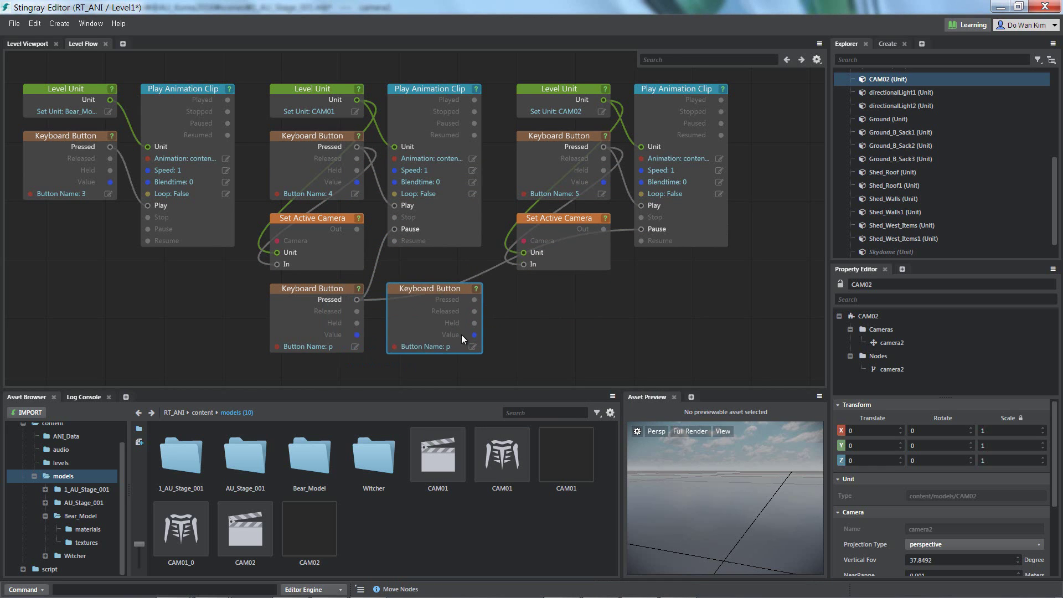
pyautogui.click(472, 346)
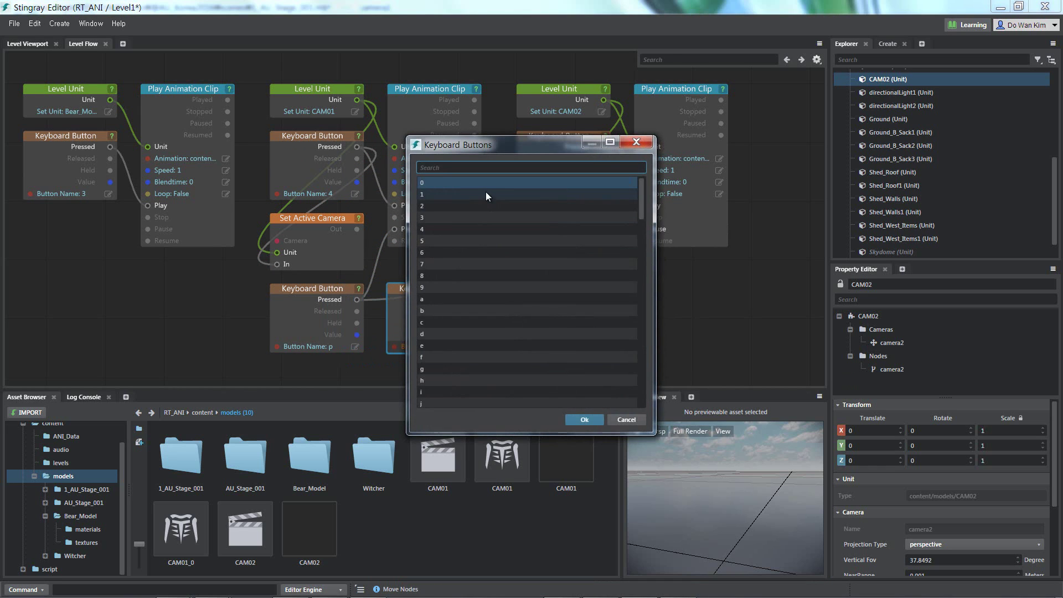
pyautogui.write('o')
pyautogui.click(576, 419)
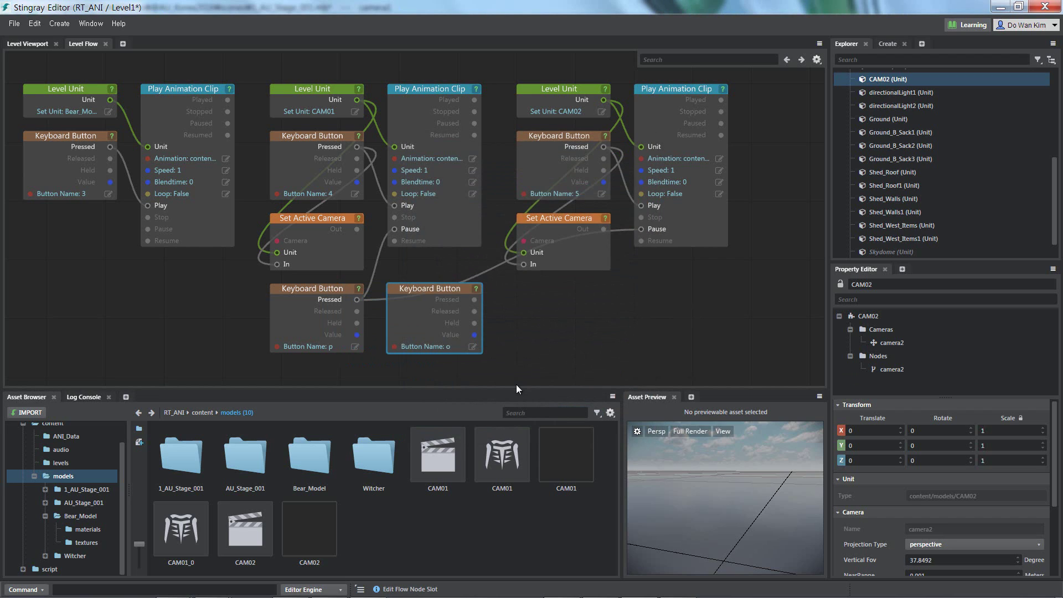
# Step: Wire key o's Pressed output to Resume on both the CAM01 and CAM02 clips
pyautogui.moveTo(475, 300); pyautogui.dragTo(394, 240)
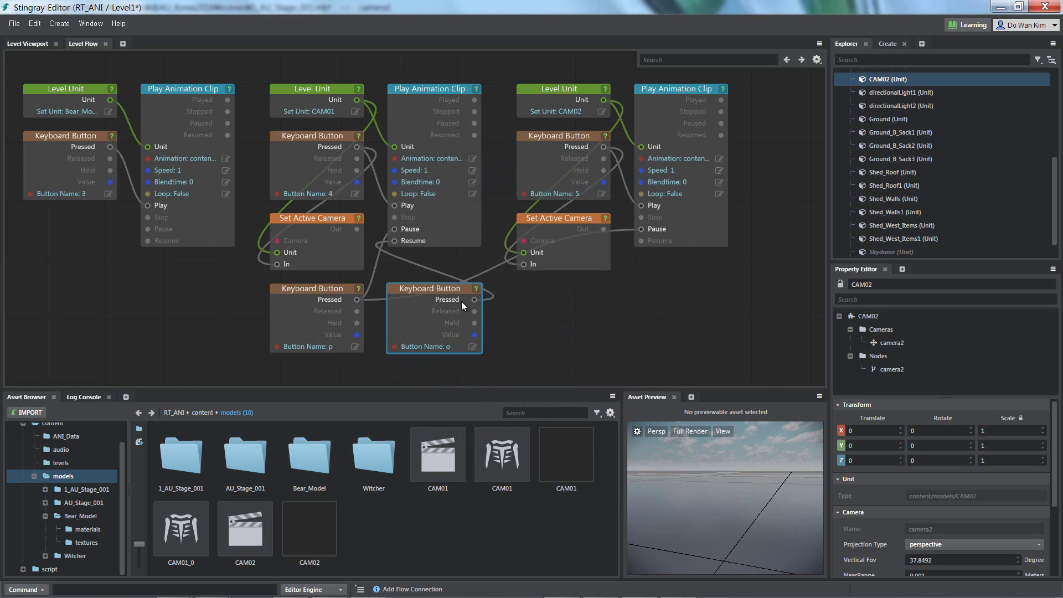
pyautogui.moveTo(474, 300); pyautogui.dragTo(642, 241)
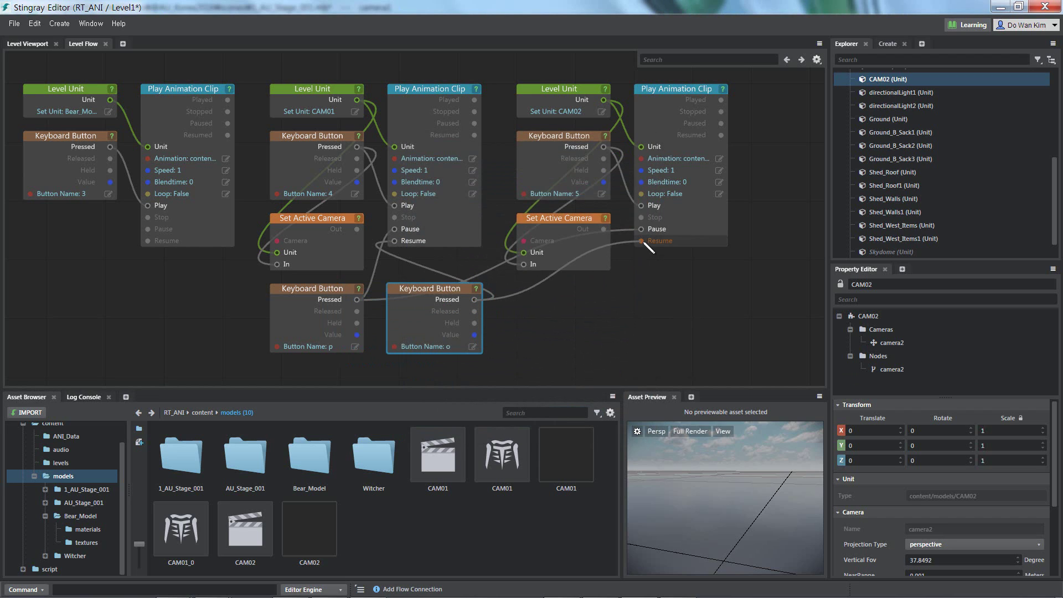
pyautogui.scroll(-1, 570, 315)
pyautogui.moveTo(622, 315); pyautogui.dragTo(674, 317, button='middle')
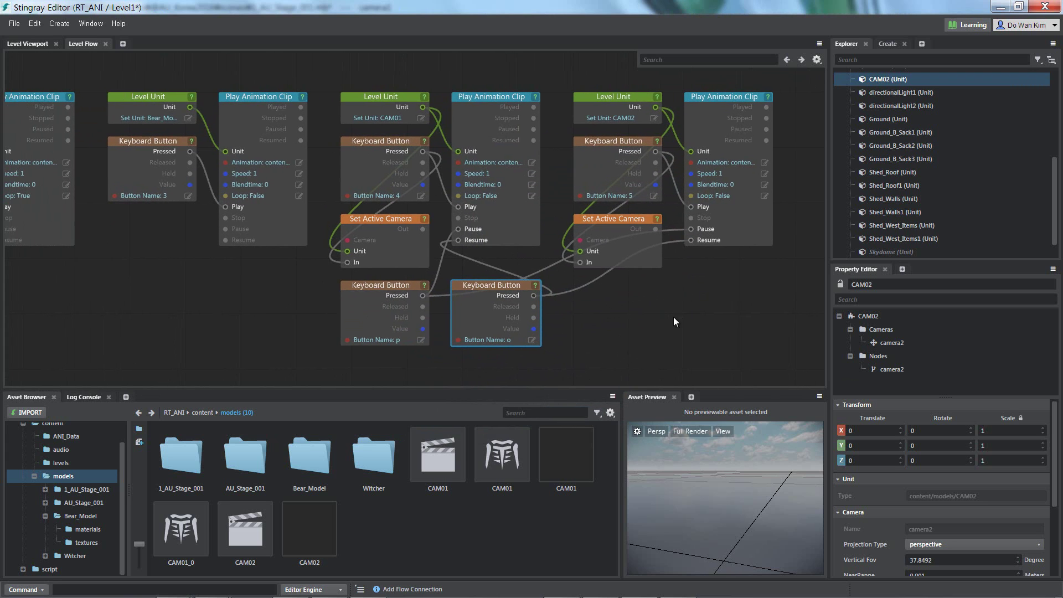
pyautogui.click(34, 48)
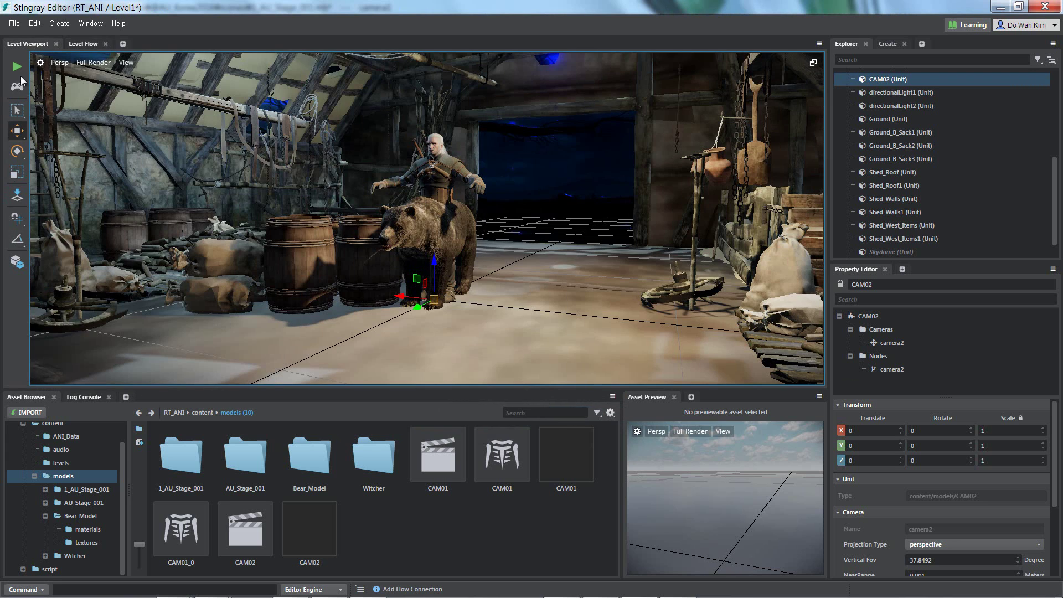
pyautogui.click(18, 69)
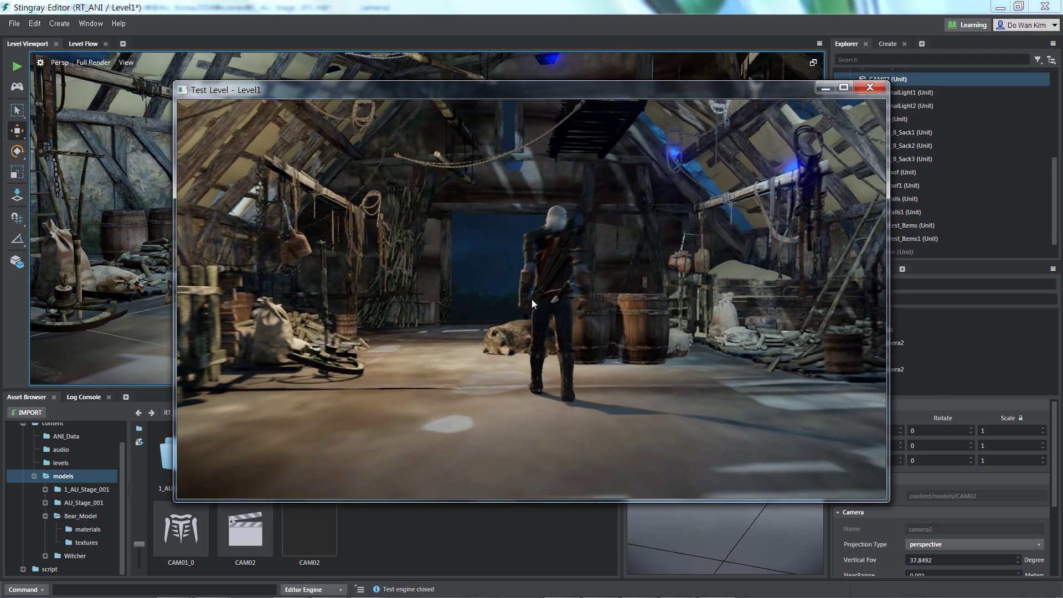
pyautogui.press('Escape')
# Step: Select the Witcher key 1 and 2 animation nodes and group them with Ctrl+G
pyautogui.click(94, 44)
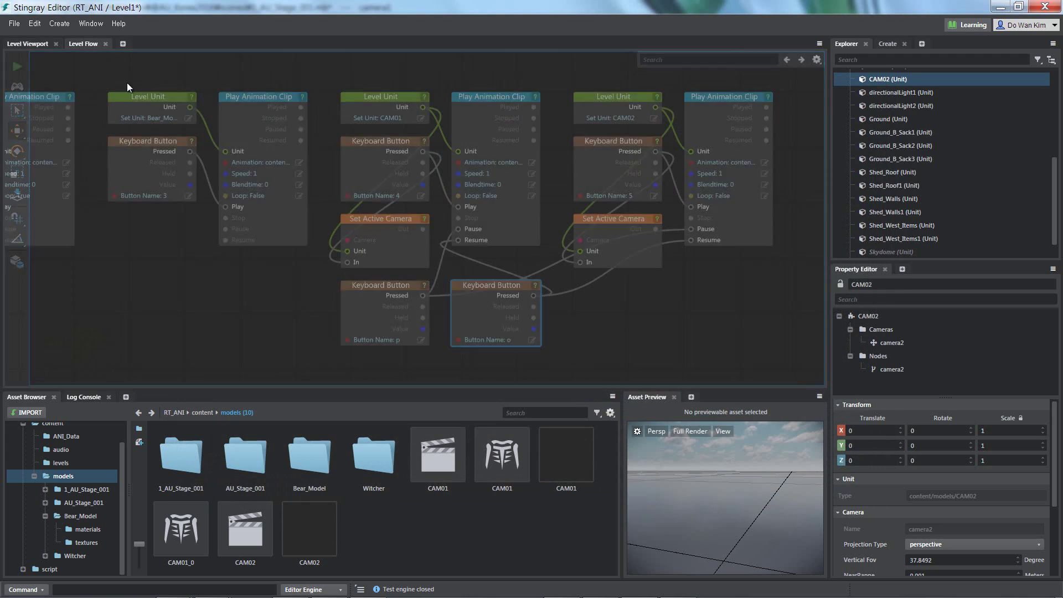
pyautogui.moveTo(470, 241); pyautogui.dragTo(568, 239, button='middle')
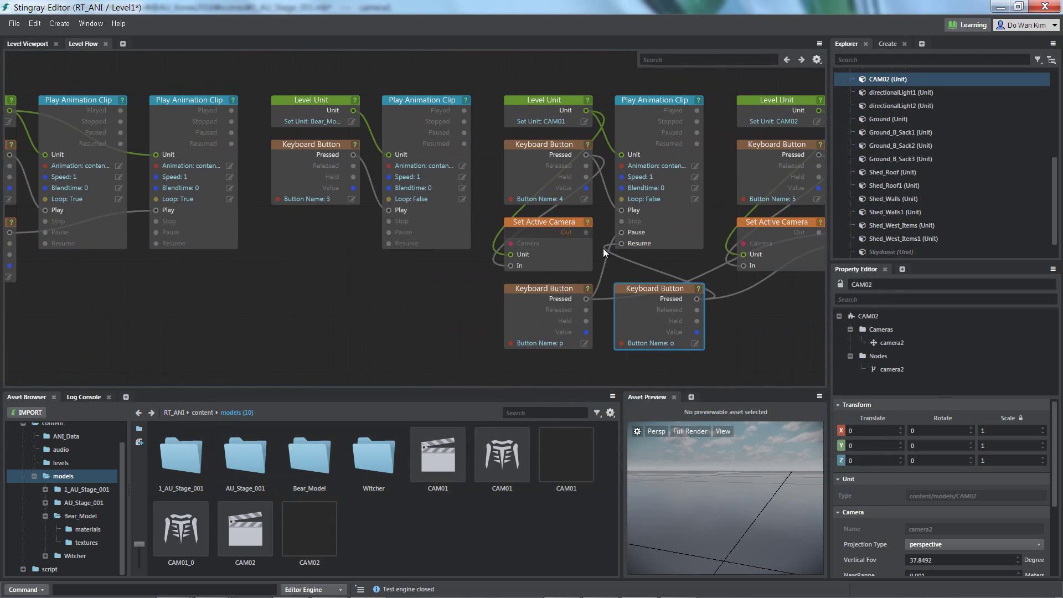
pyautogui.scroll(-5, 603, 248)
pyautogui.moveTo(380, 223); pyautogui.dragTo(587, 221, button='middle')
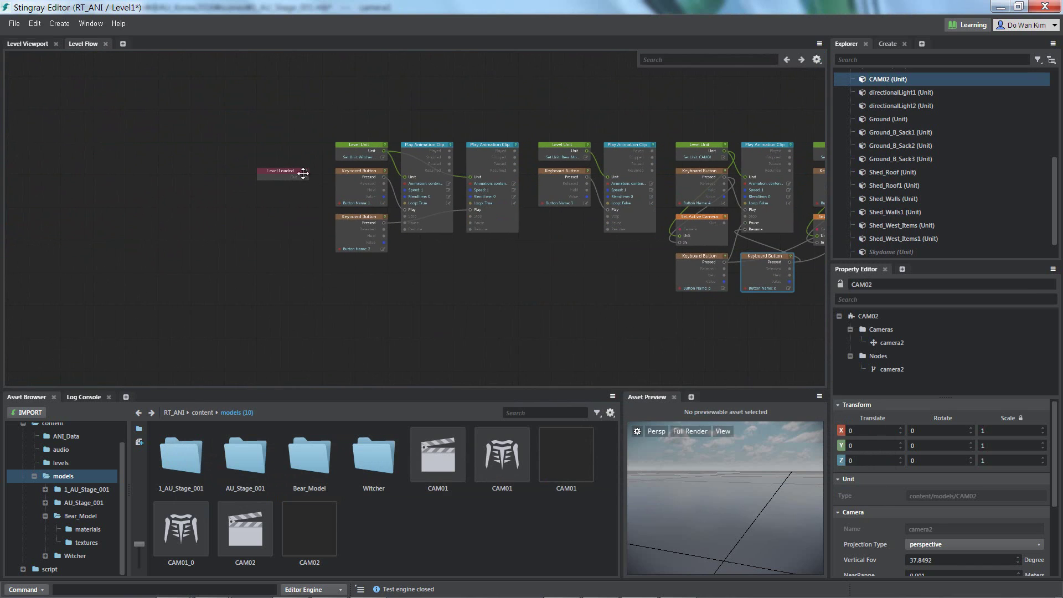
pyautogui.click(286, 169)
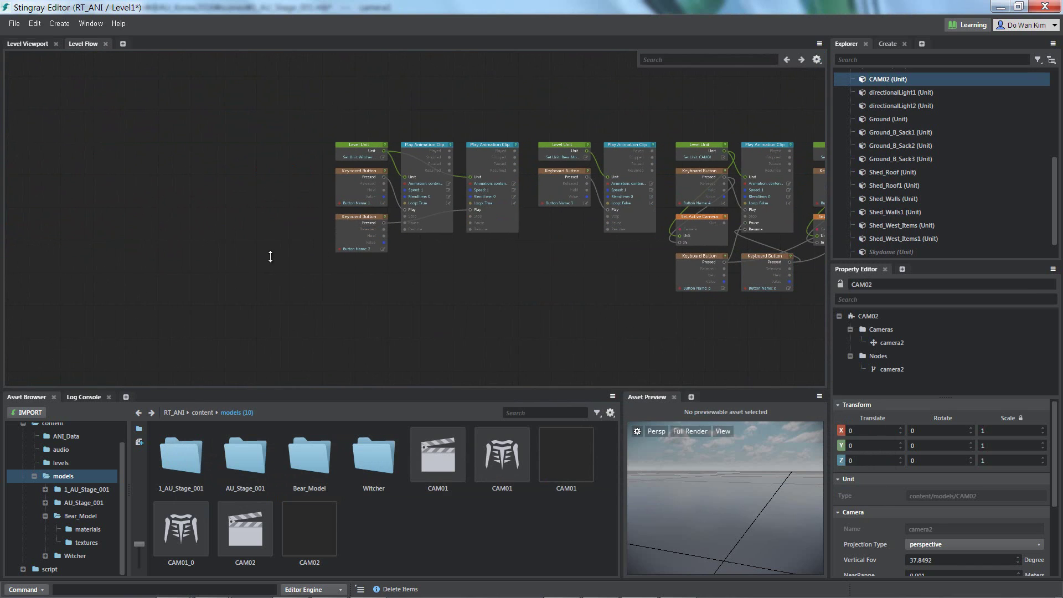
pyautogui.scroll(3, 563, 267)
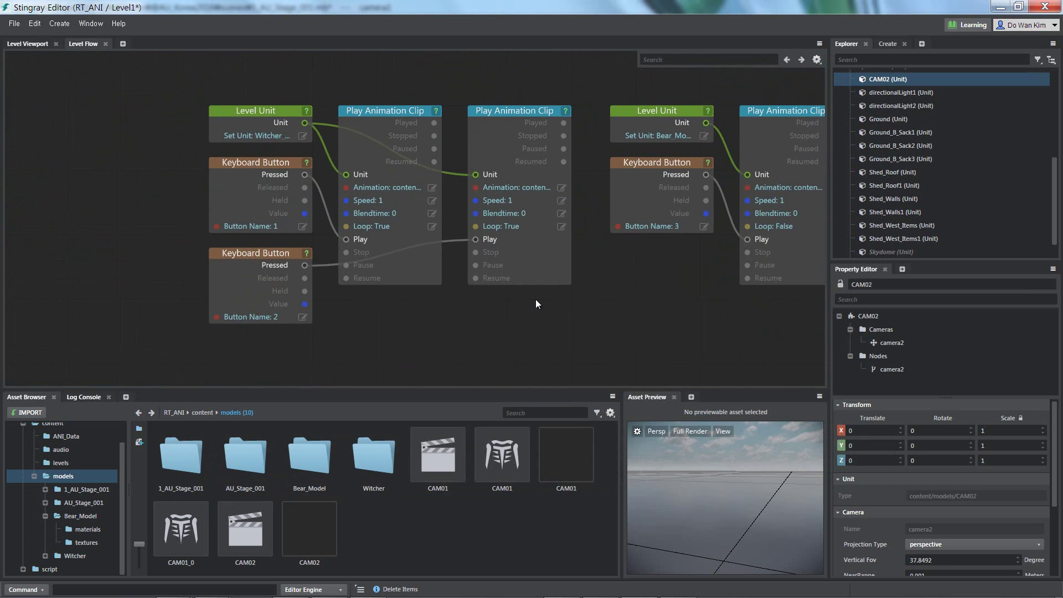
pyautogui.moveTo(158, 77); pyautogui.dragTo(583, 347)
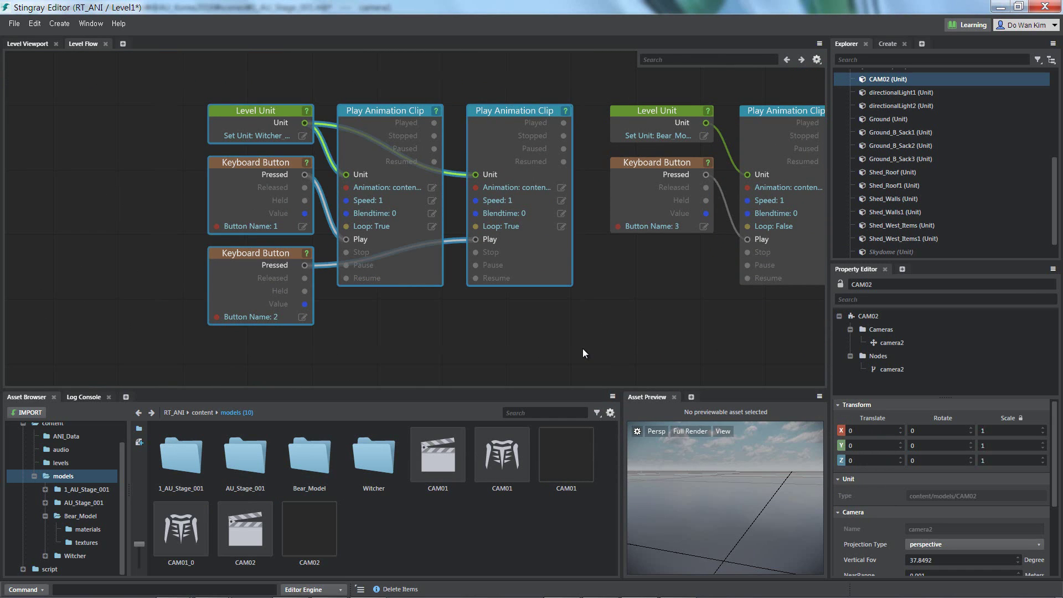
pyautogui.hotkey('ctrl', 'g')
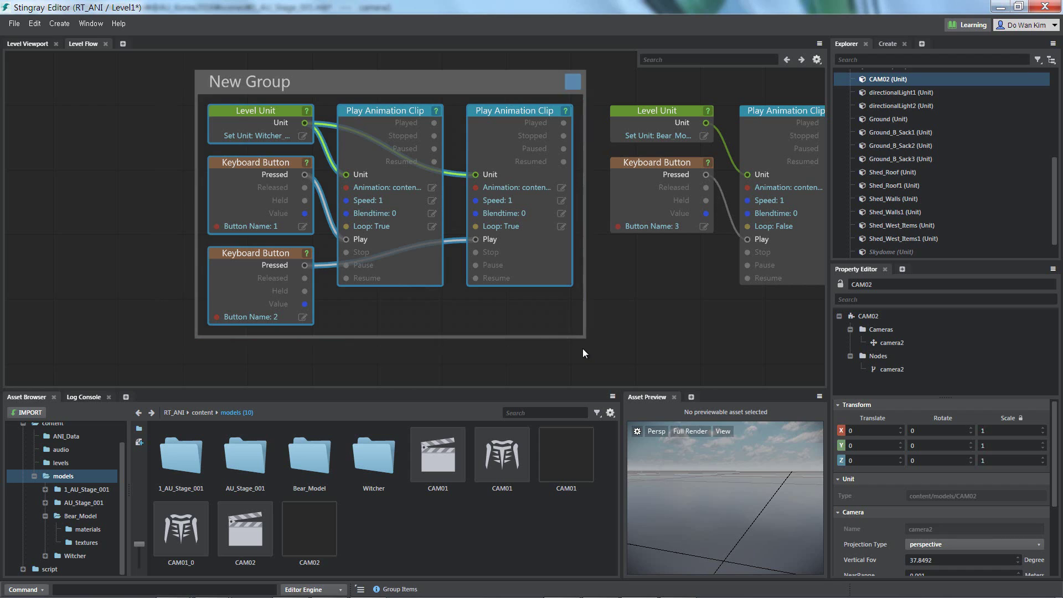
# Step: Rename the new group to 'Witcher ANI'
pyautogui.rightClick(270, 87)
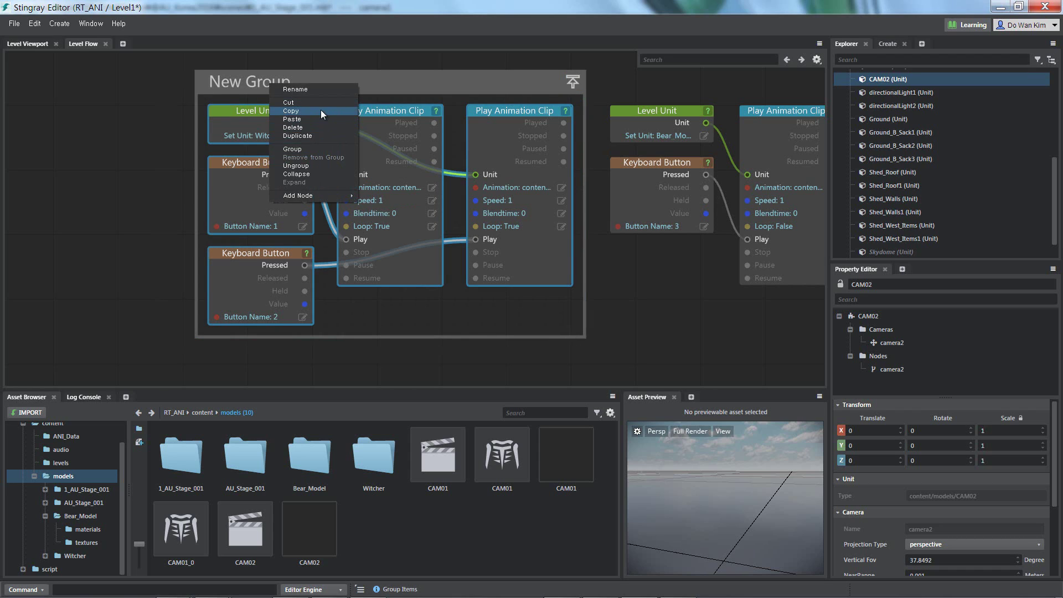
pyautogui.click(317, 90)
pyautogui.write('wi')
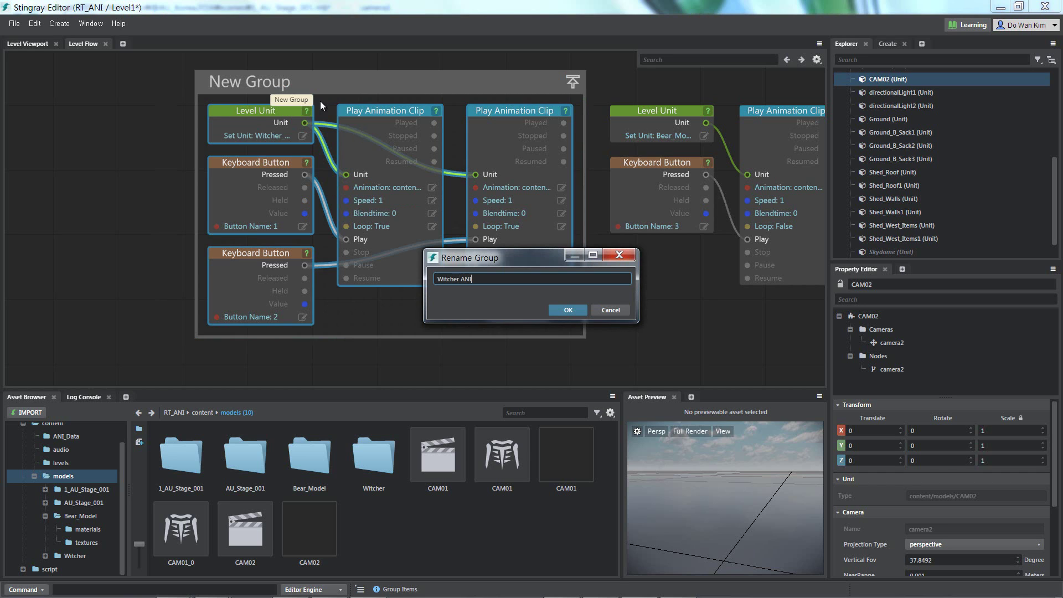
pyautogui.press('Return')
pyautogui.moveTo(490, 198); pyautogui.dragTo(101, 203, button='middle')
pyautogui.moveTo(235, 58); pyautogui.dragTo(480, 333)
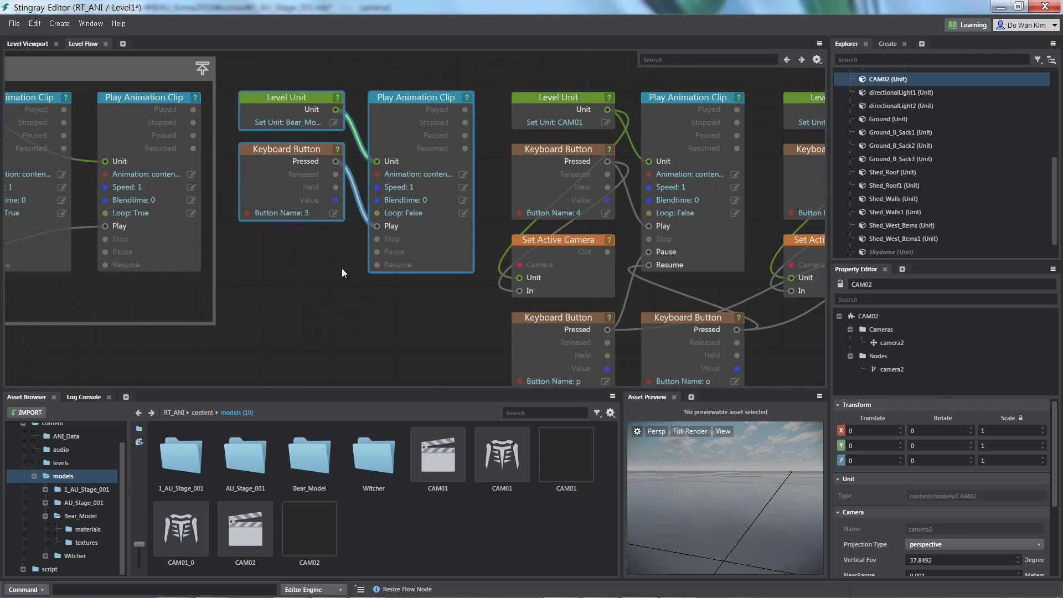
# Step: Group the bear level unit, button and clip nodes and name the group 'Bear_ANI'
pyautogui.moveTo(311, 189); pyautogui.dragTo(486, 331)
pyautogui.hotkey('ctrl', 'g')
pyautogui.rightClick(294, 65)
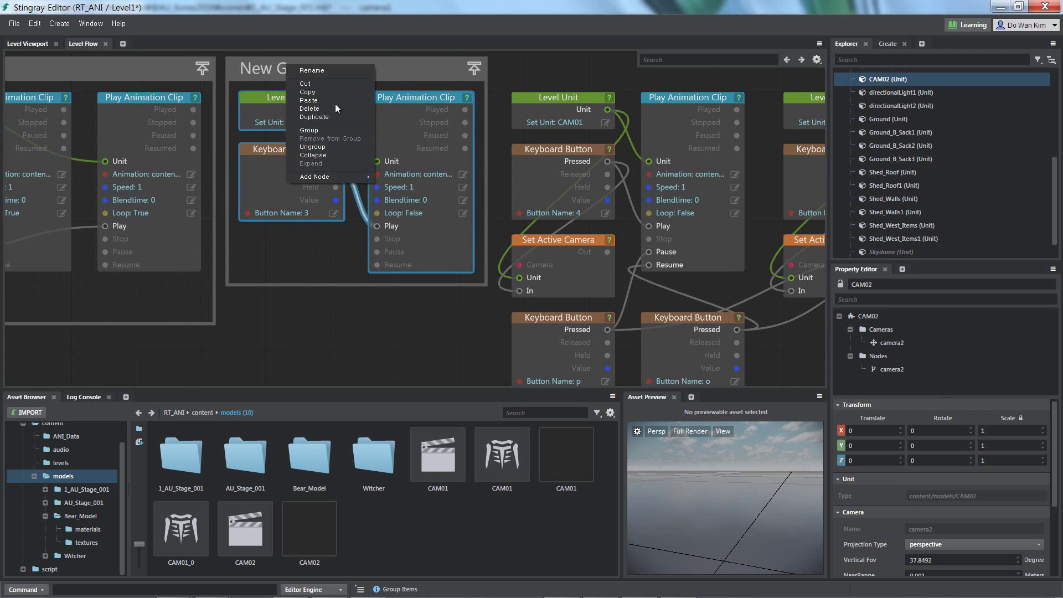
pyautogui.click(324, 72)
pyautogui.write('Bear_ANI')
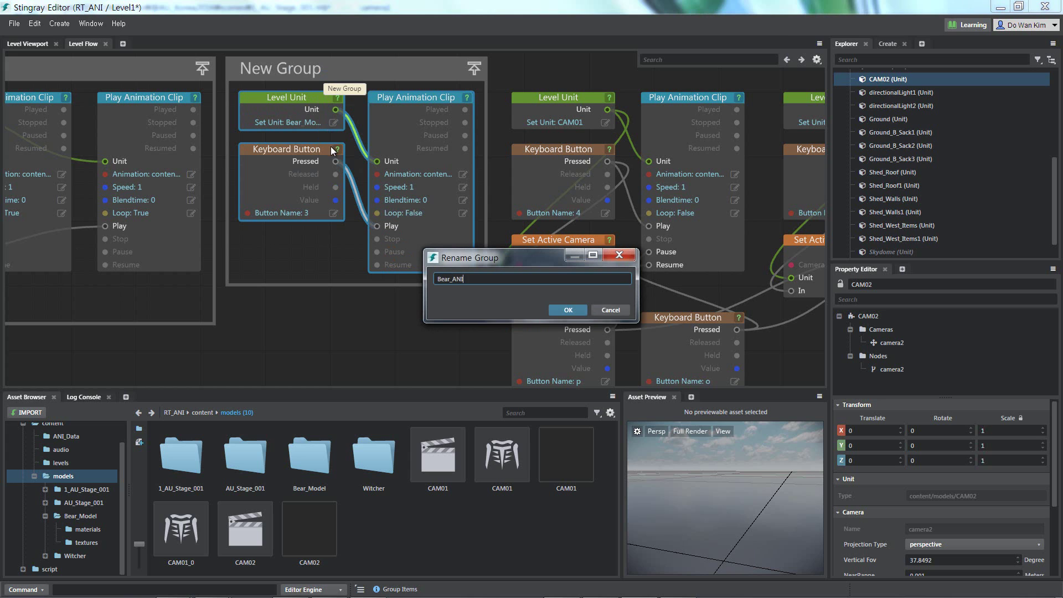
pyautogui.press('Return')
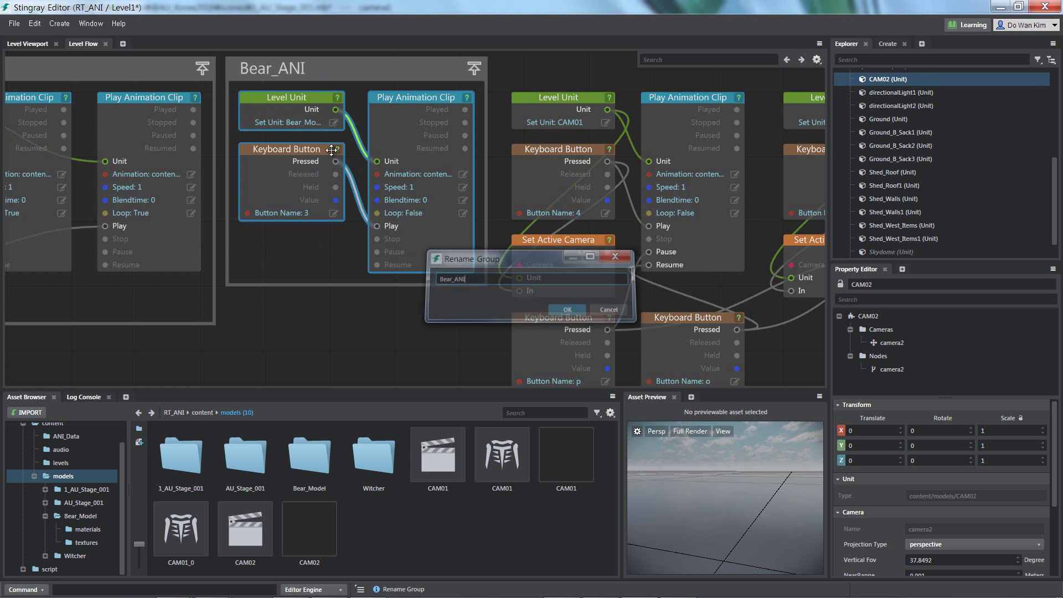
# Step: Group the camera and p/o key nodes and name the group 'CAM ANI'
pyautogui.scroll(-2, 467, 236)
pyautogui.moveTo(467, 237); pyautogui.dragTo(307, 215, button='middle')
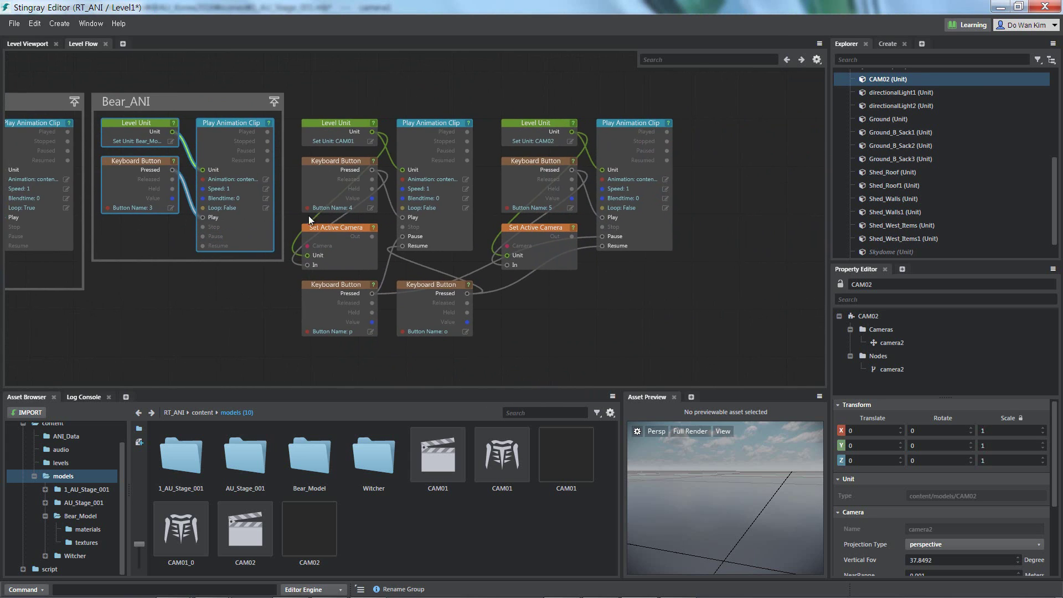
pyautogui.moveTo(656, 231); pyautogui.dragTo(289, 358)
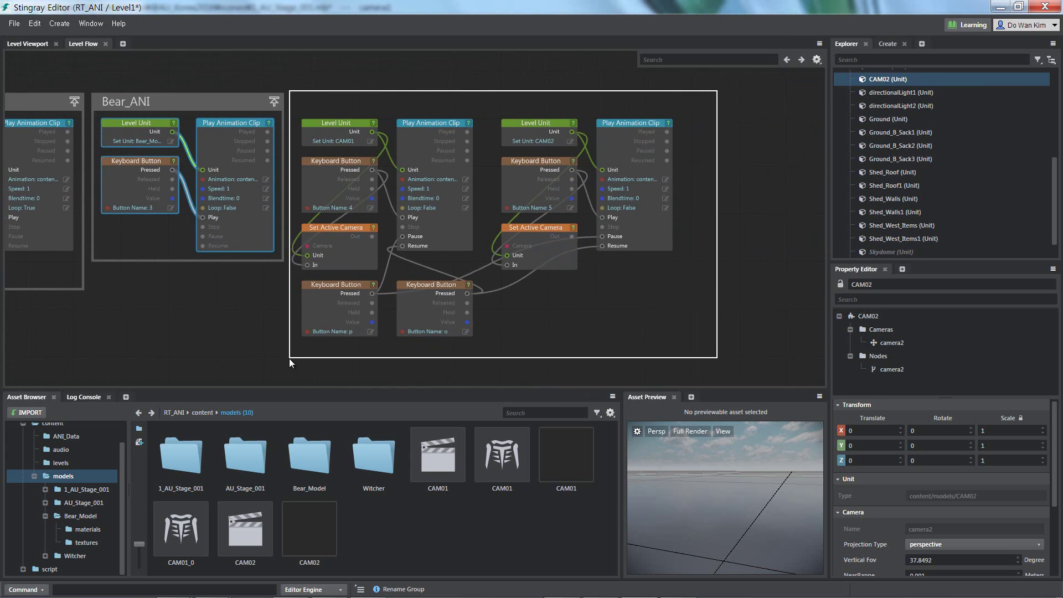
pyautogui.hotkey('ctrl', 'g')
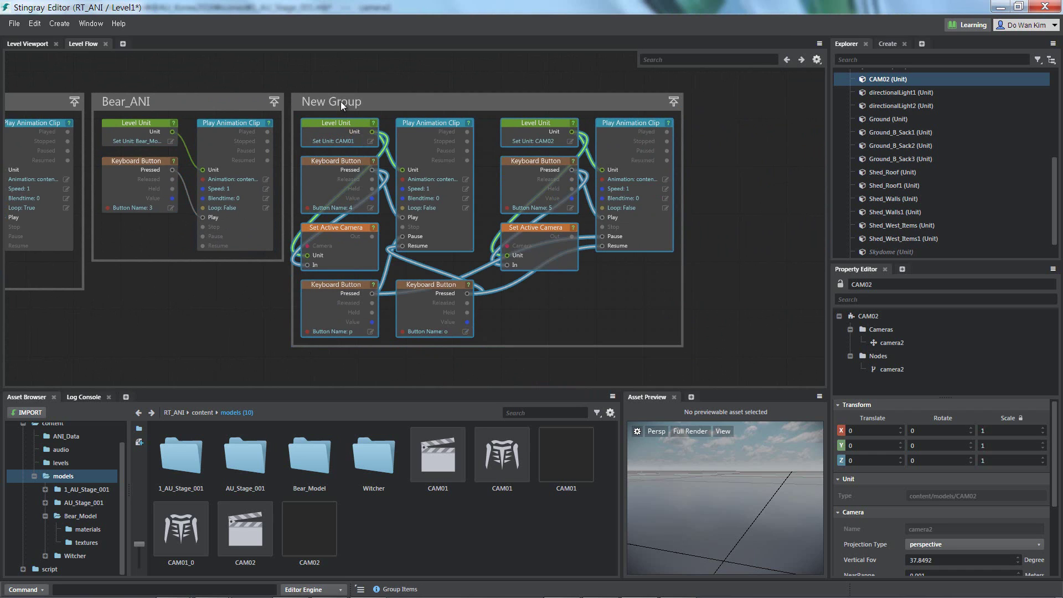
pyautogui.rightClick(341, 102)
pyautogui.click(387, 109)
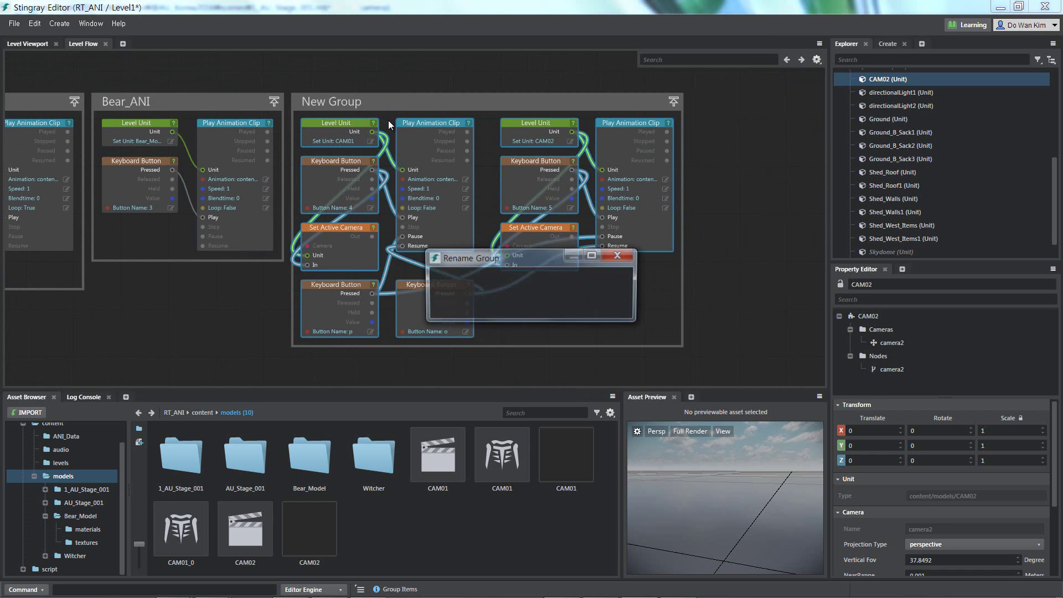
pyautogui.write('cAM ')
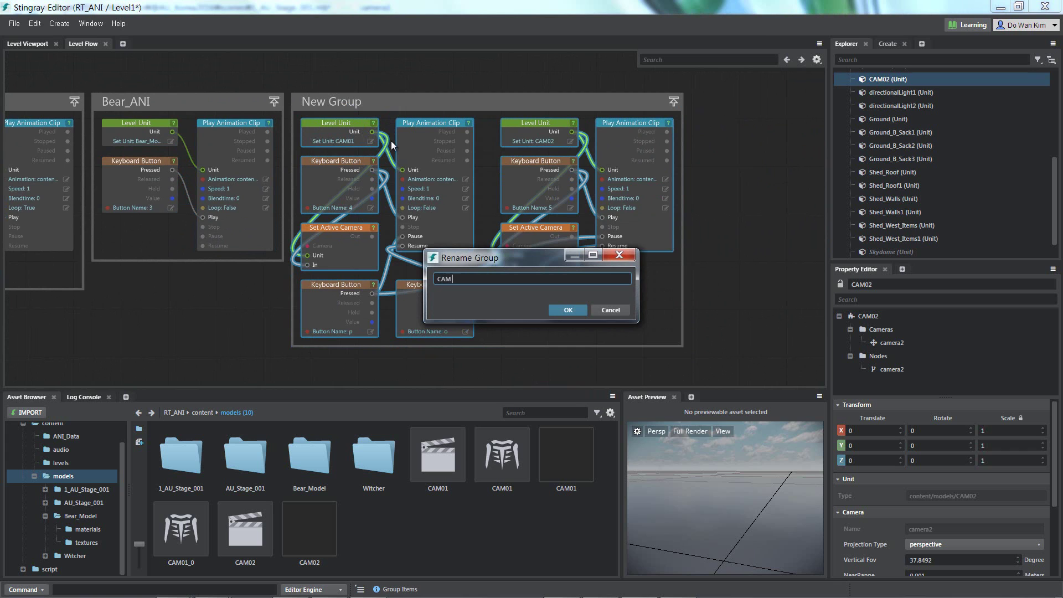
pyautogui.write('ANI')
pyautogui.press('Return')
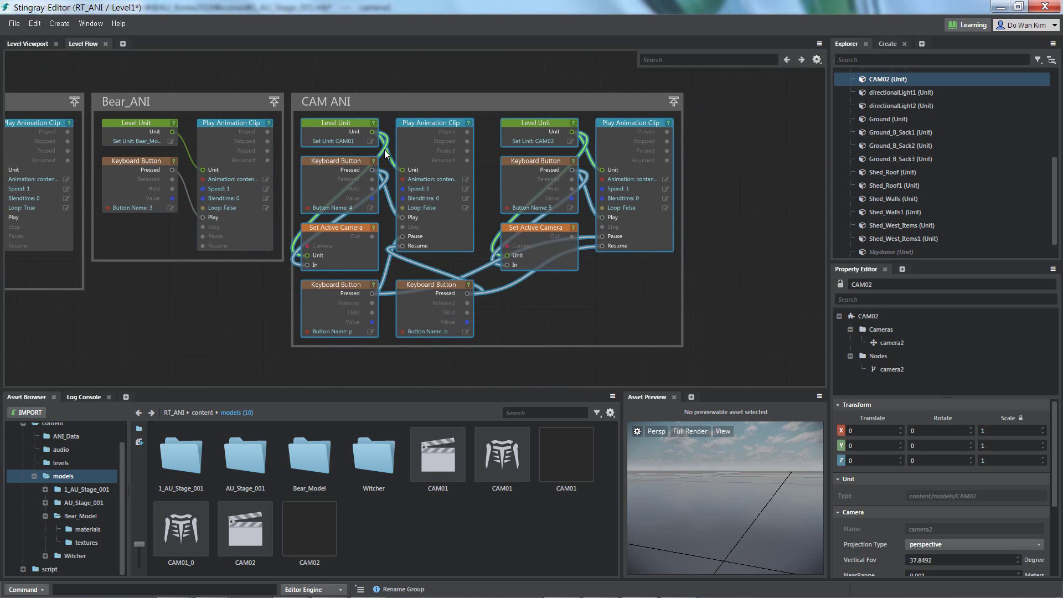
pyautogui.scroll(-2, 387, 166)
pyautogui.moveTo(405, 186); pyautogui.dragTo(653, 191, button='middle')
pyautogui.scroll(3, 318, 131)
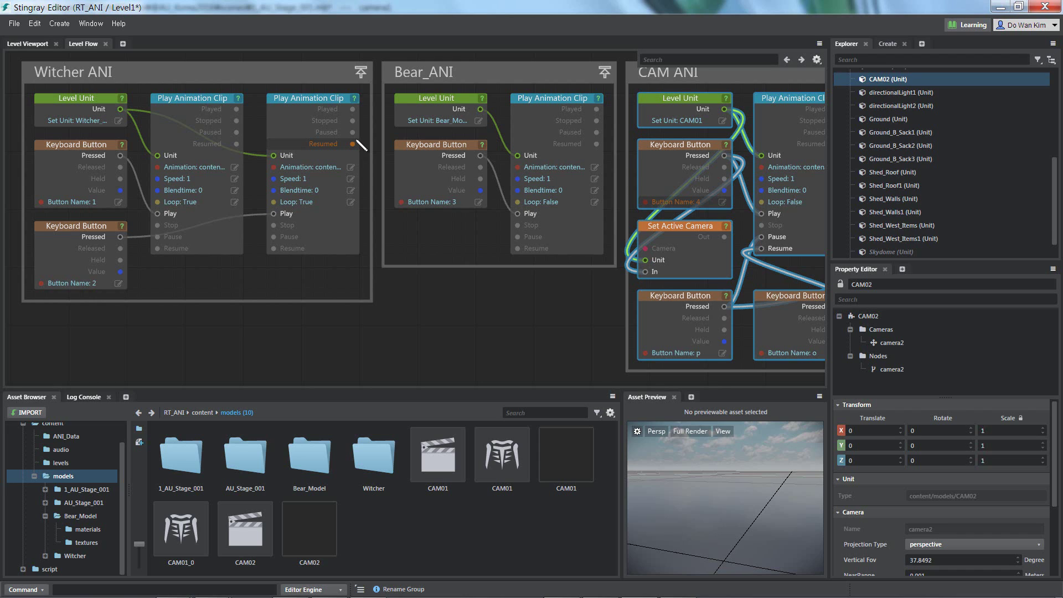
pyautogui.click(360, 73)
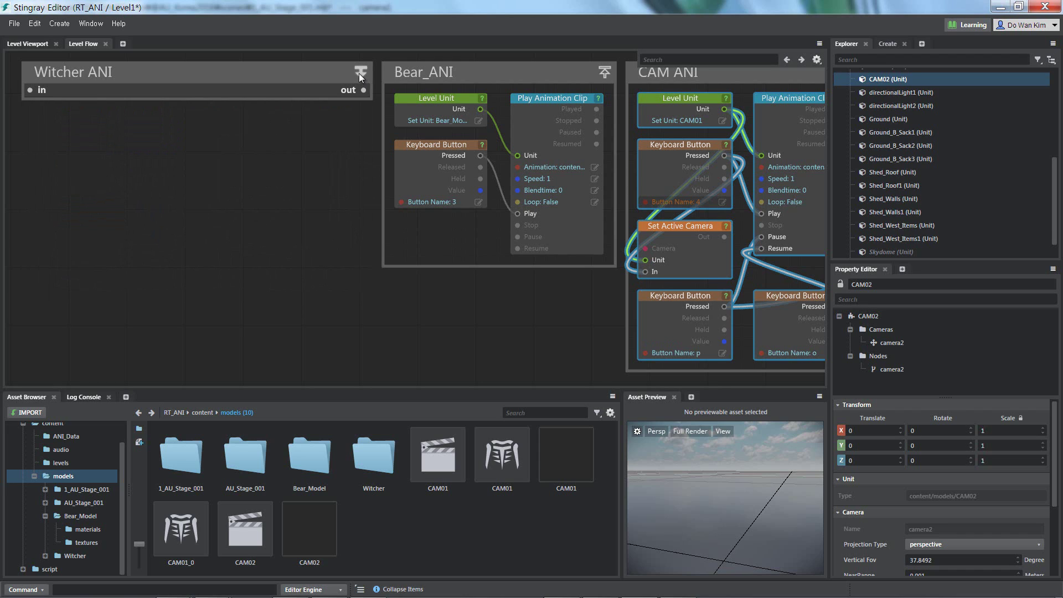
pyautogui.click(359, 73)
pyautogui.click(358, 73)
pyautogui.click(359, 73)
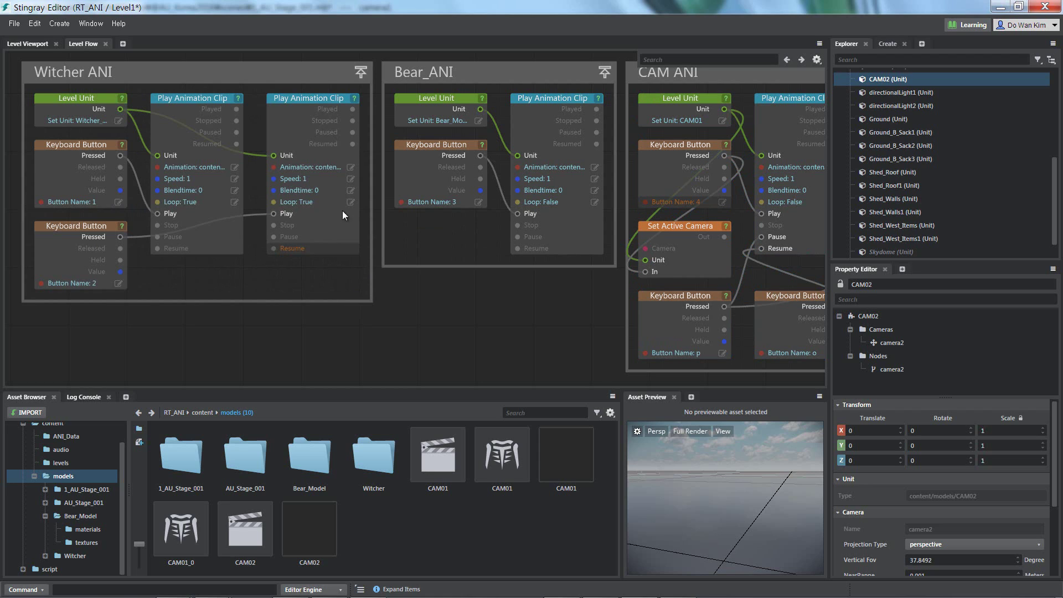
pyautogui.moveTo(247, 76); pyautogui.dragTo(236, 76)
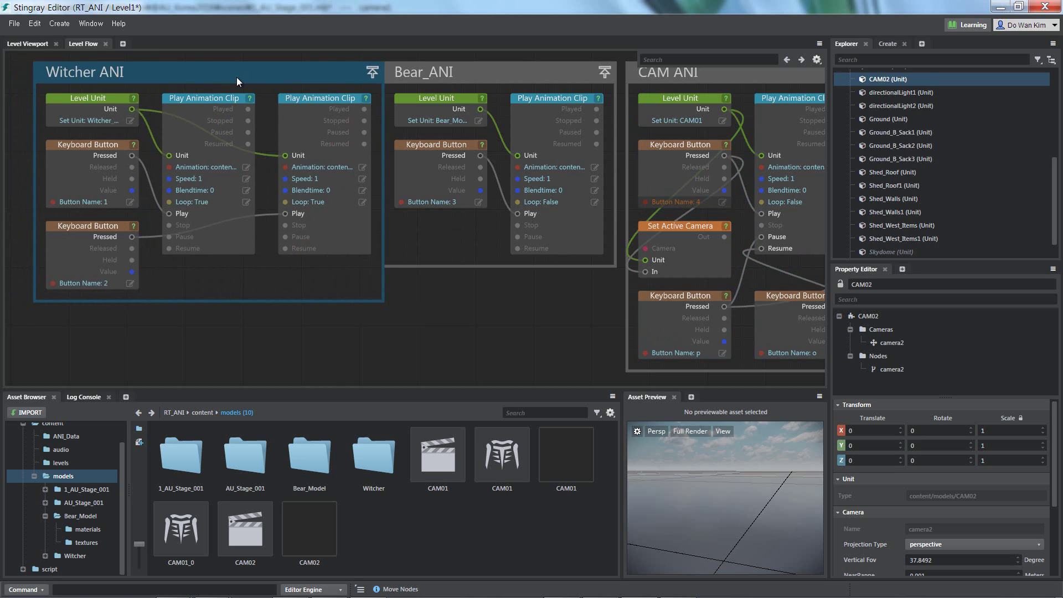
pyautogui.hotkey('ctrl', 'z')
pyautogui.scroll(-2, 522, 271)
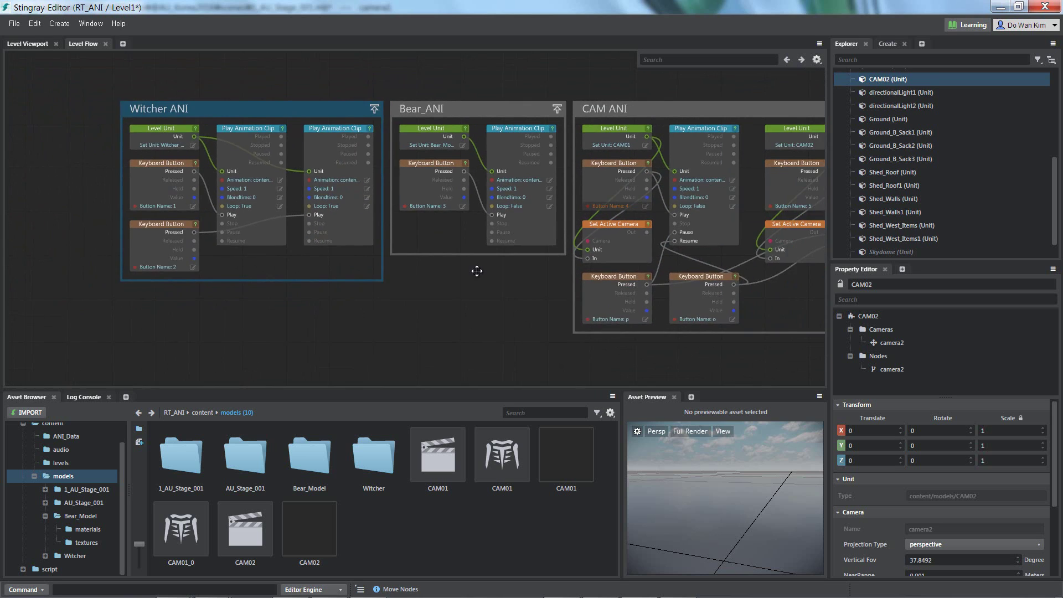
pyautogui.moveTo(478, 264); pyautogui.dragTo(164, 263, button='middle')
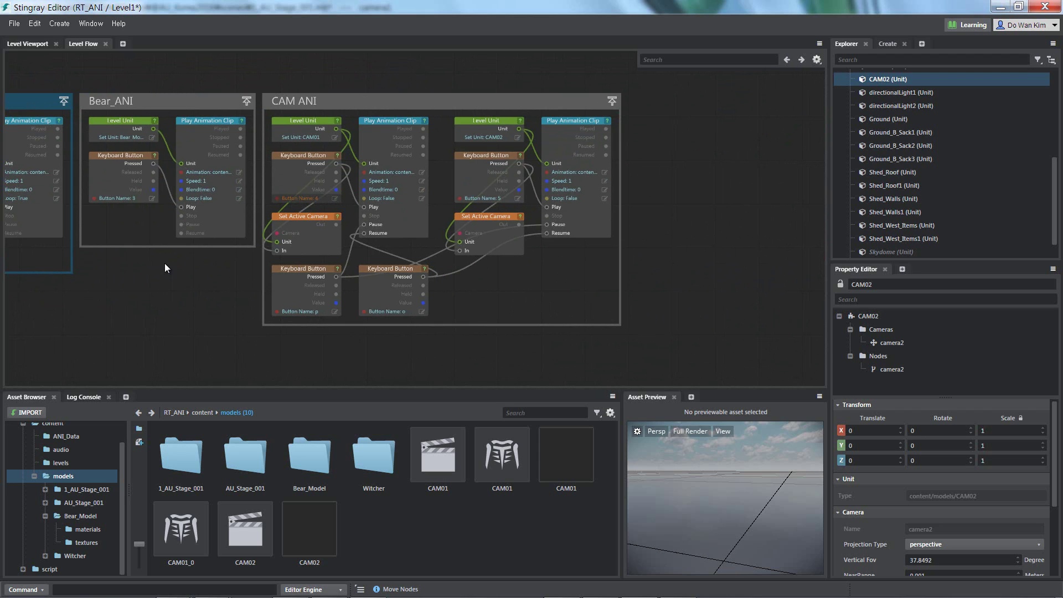
pyautogui.click(392, 103)
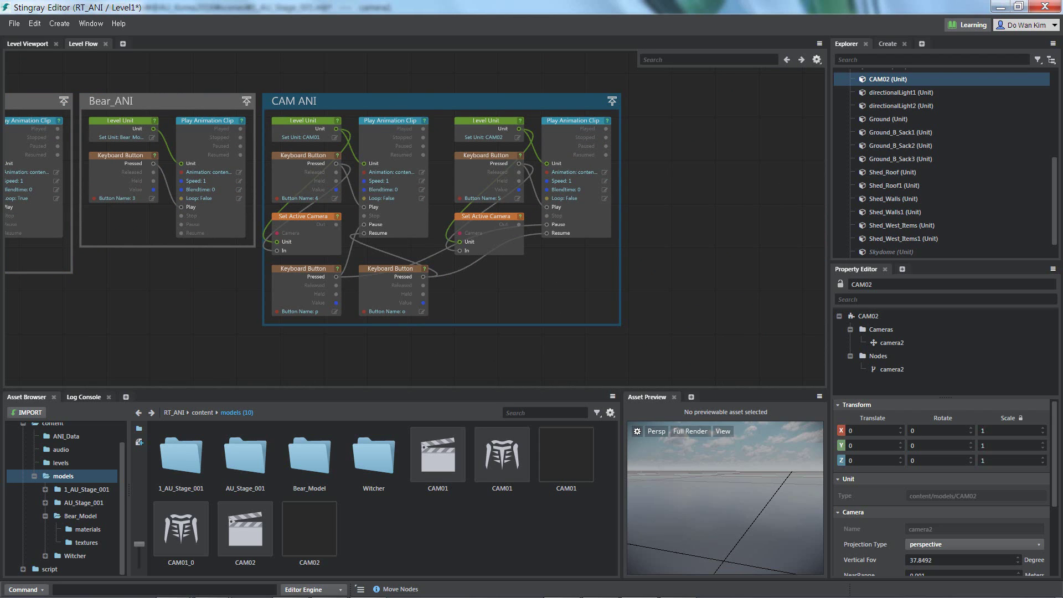
# Step: Maximize Word's Document1, clear its old text and paste in the copied flow node data
pyautogui.moveTo(491, 594)
pyautogui.click(370, 586)
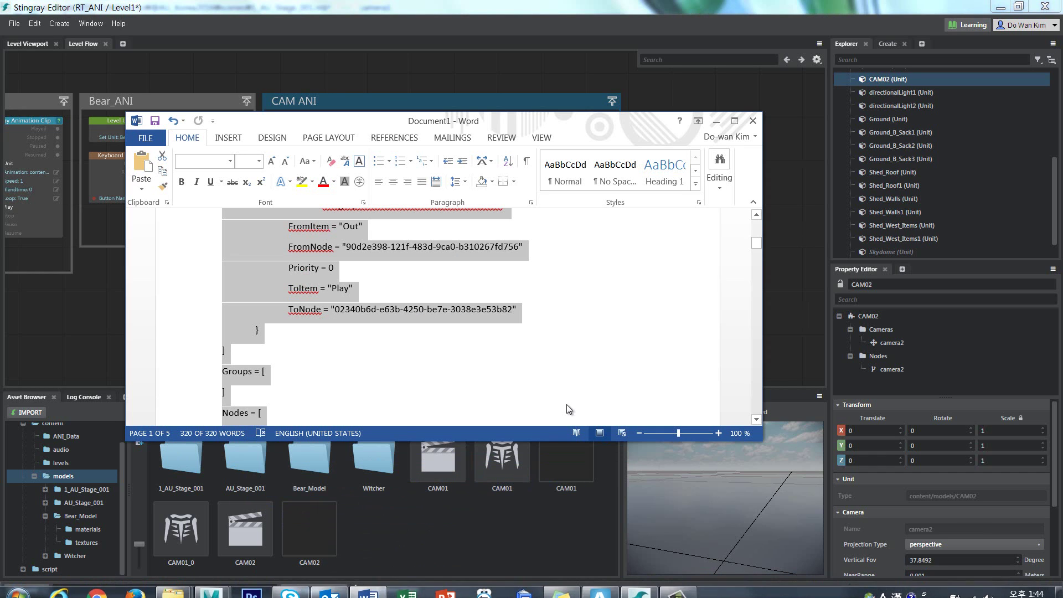
pyautogui.click(735, 122)
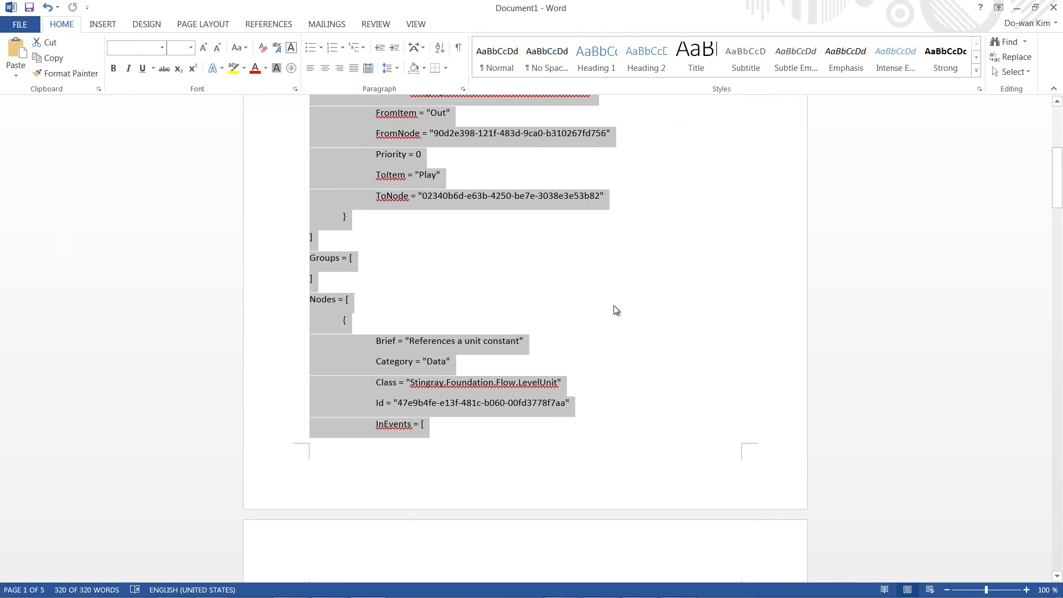
pyautogui.press('Delete')
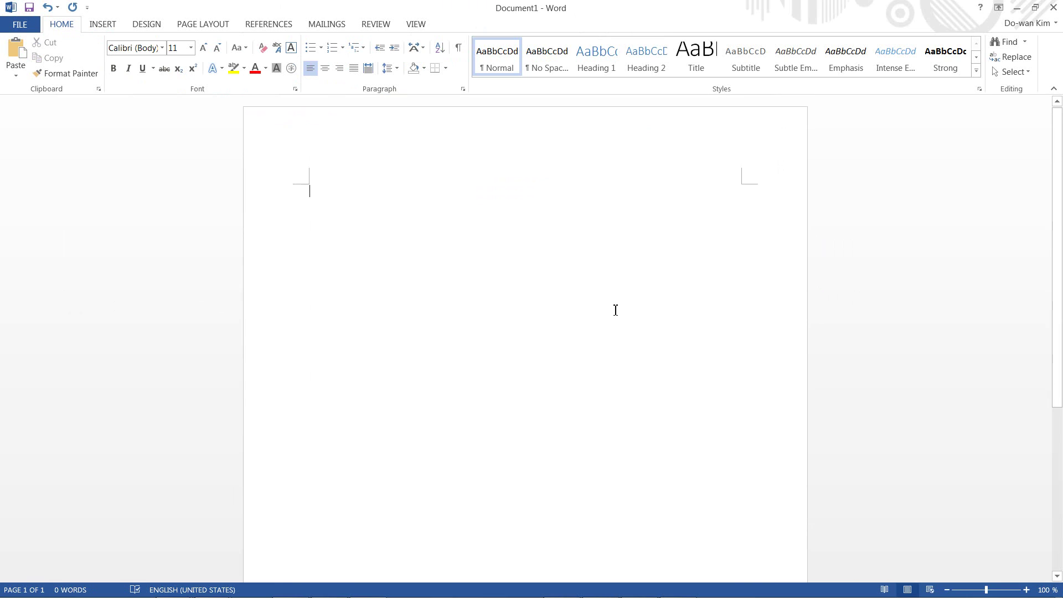
pyautogui.hotkey('ctrl', 'v')
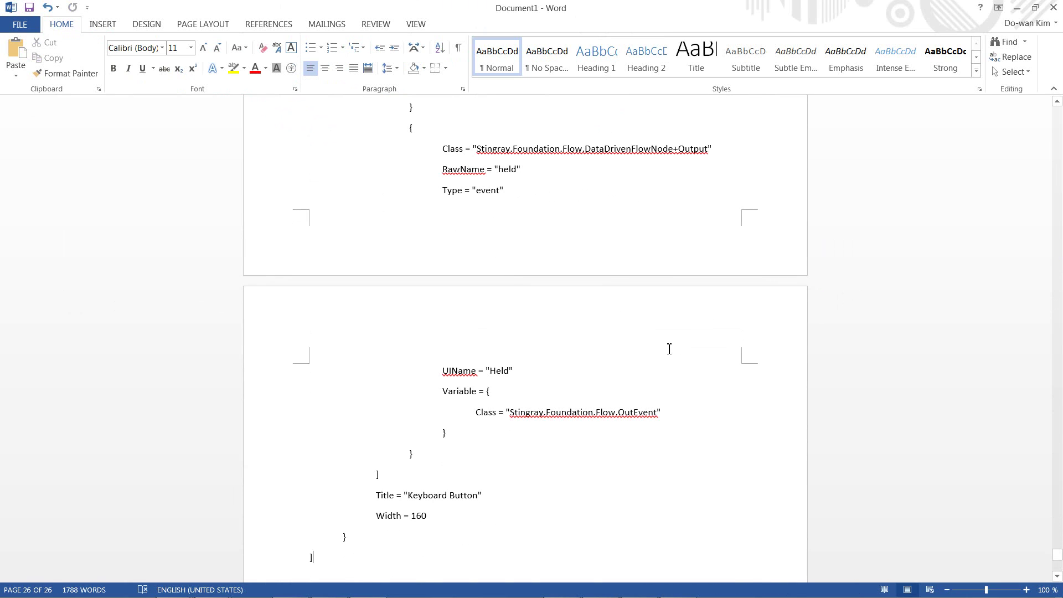
pyautogui.click(1017, 8)
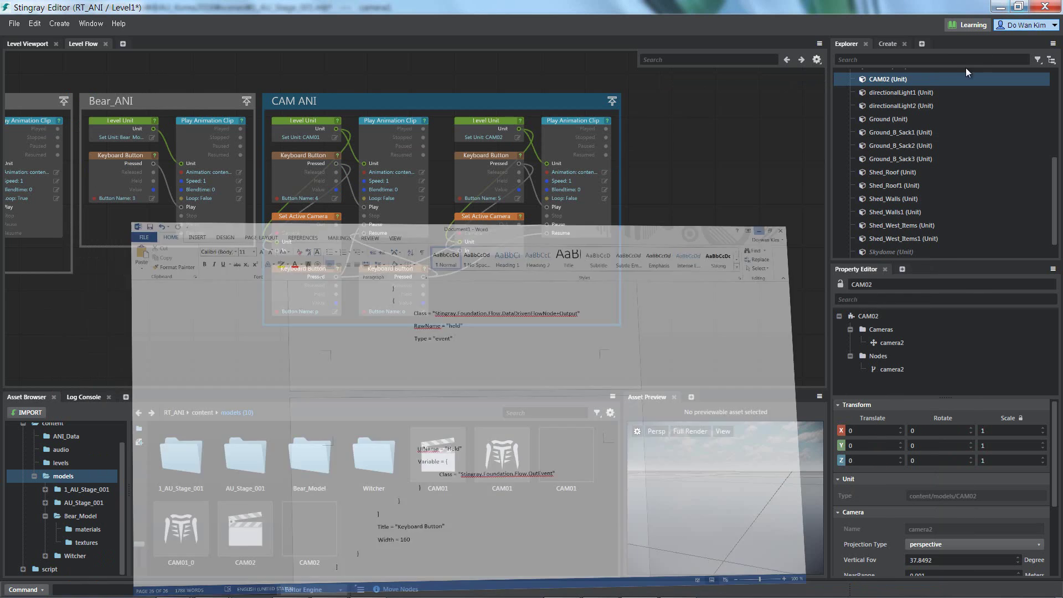
pyautogui.scroll(-2, 633, 320)
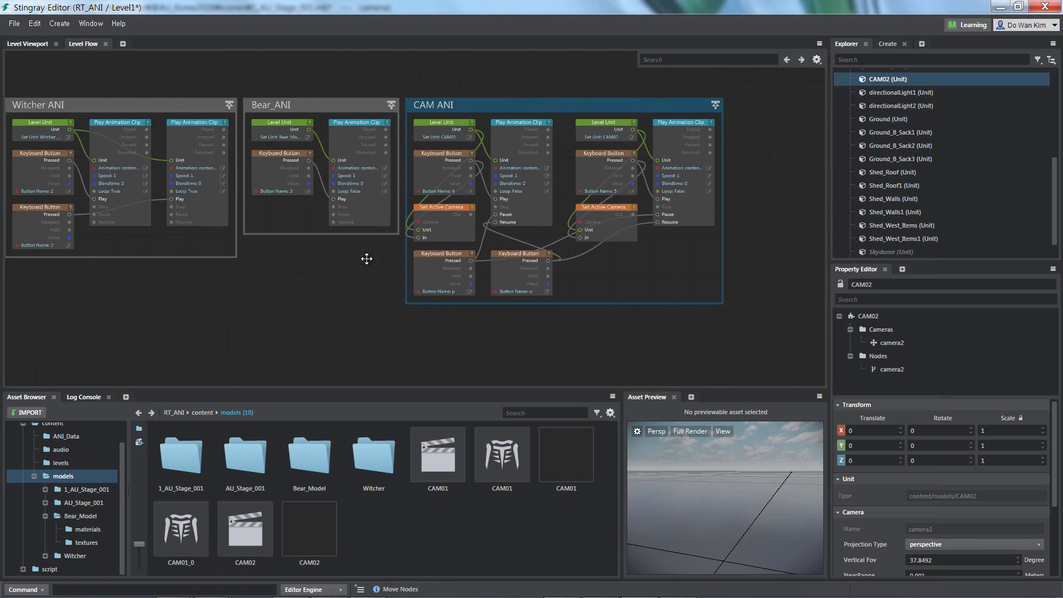
pyautogui.moveTo(366, 258); pyautogui.dragTo(467, 255, button='middle')
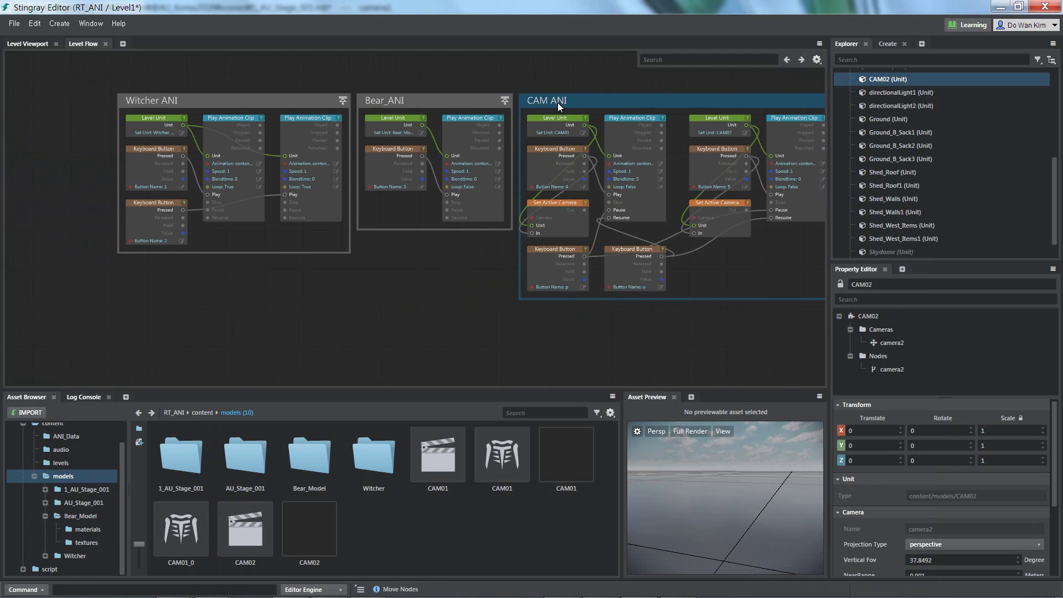